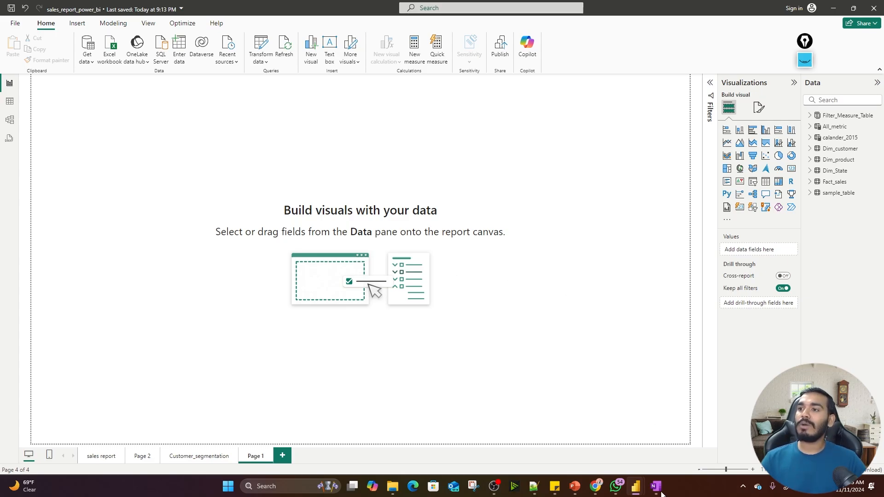
Review the visuals on the Customer_segmentation report page, and return to the blank Page 1.
{"action": "left_click", "coordinate": [208, 458]}
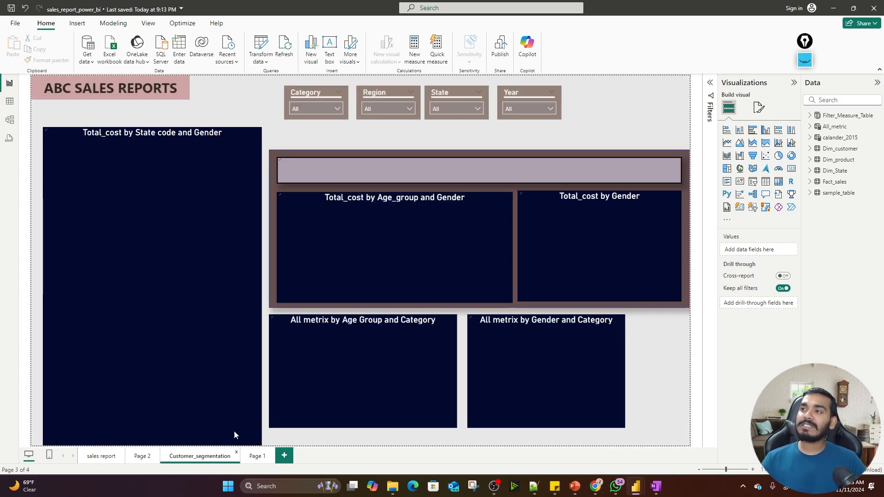
{"action": "mouse_move", "coordinate": [471, 233]}
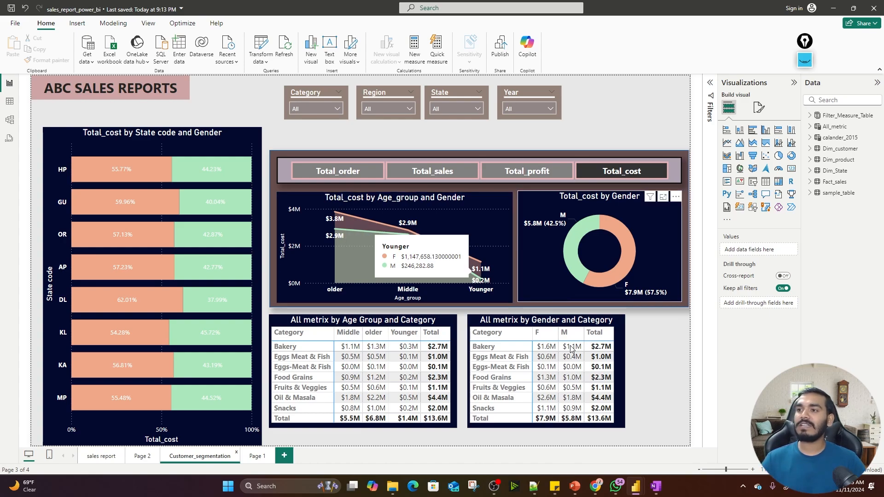
{"action": "left_click", "coordinate": [257, 460]}
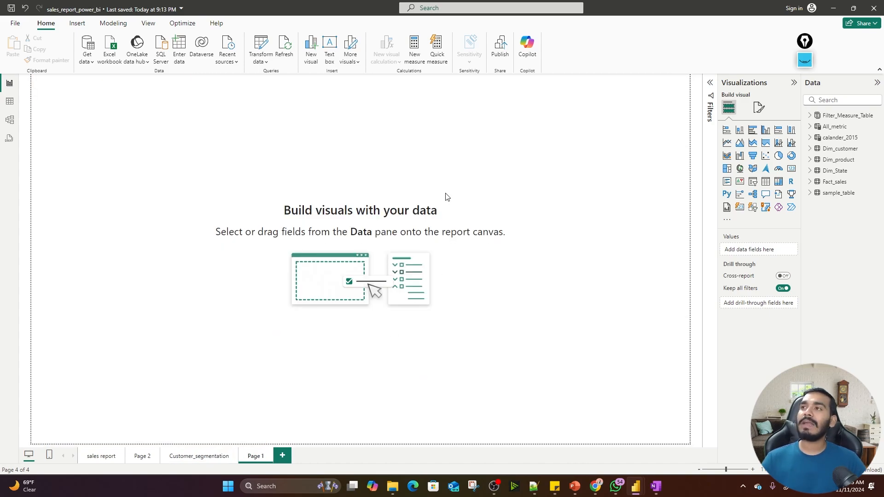
Set Page 1's canvas type to Custom and its vertical alignment to Middle.
{"action": "left_click", "coordinate": [760, 109]}
{"action": "left_click", "coordinate": [757, 171]}
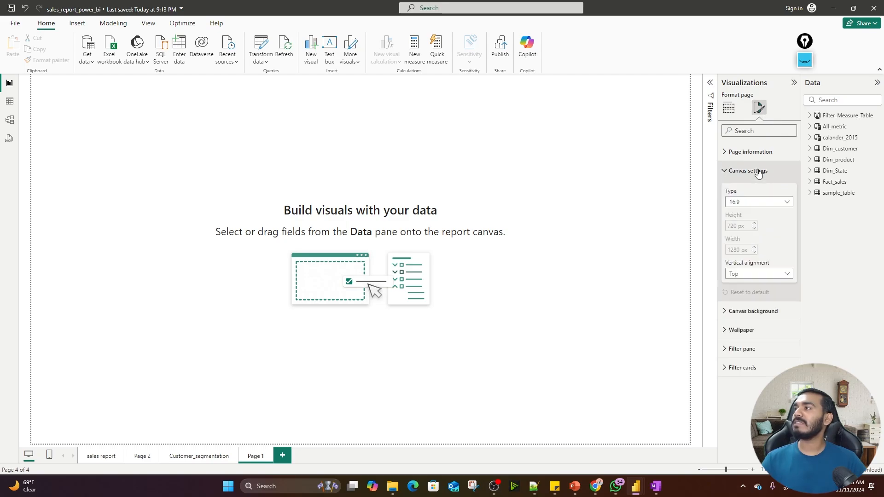
{"action": "left_click", "coordinate": [790, 209]}
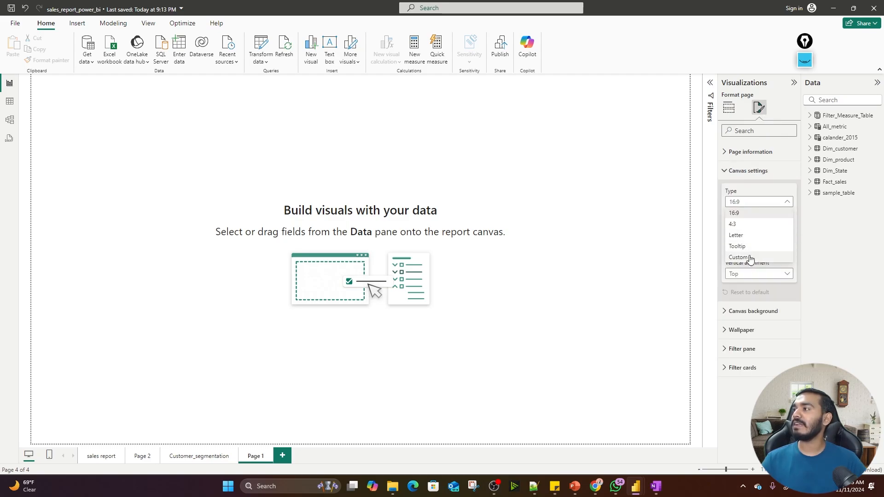
{"action": "left_click", "coordinate": [750, 257]}
{"action": "left_click", "coordinate": [778, 274]}
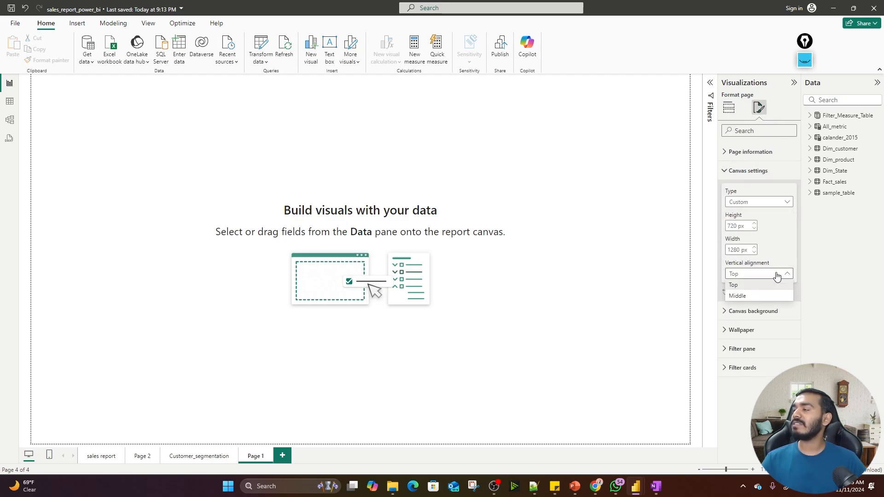
{"action": "left_click", "coordinate": [747, 296]}
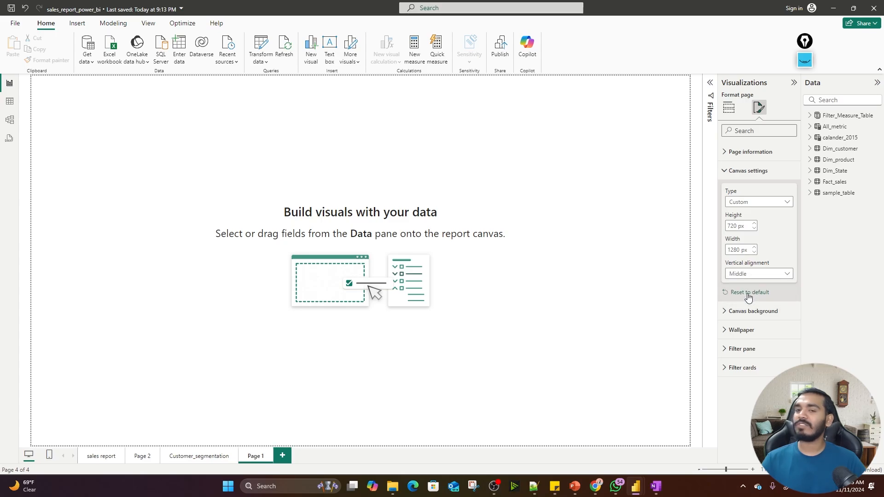
Set the custom canvas width to 1150 px and collapse the canvas settings.
{"action": "left_click", "coordinate": [740, 250]}
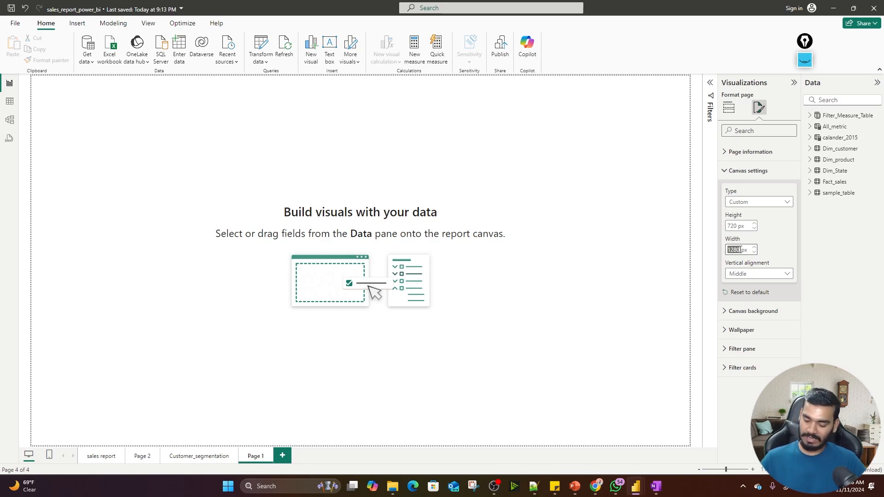
{"action": "type", "text": "1150"}
{"action": "key", "text": "Return"}
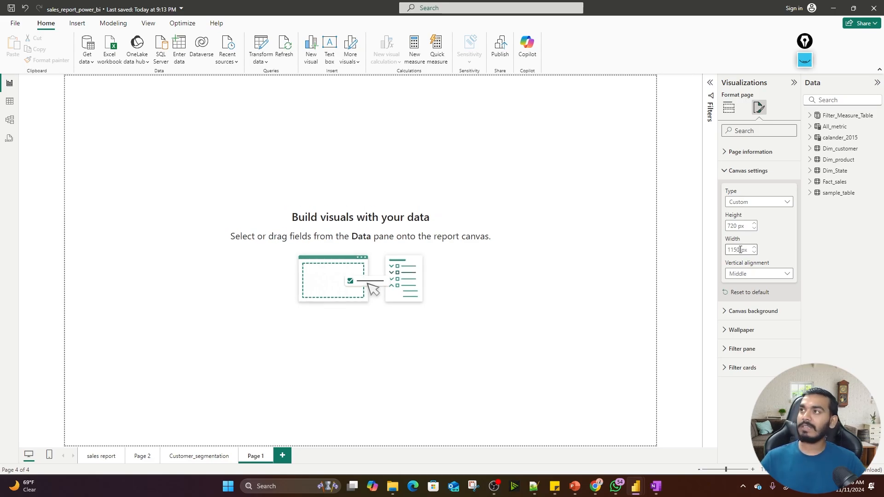
{"action": "left_click", "coordinate": [726, 171]}
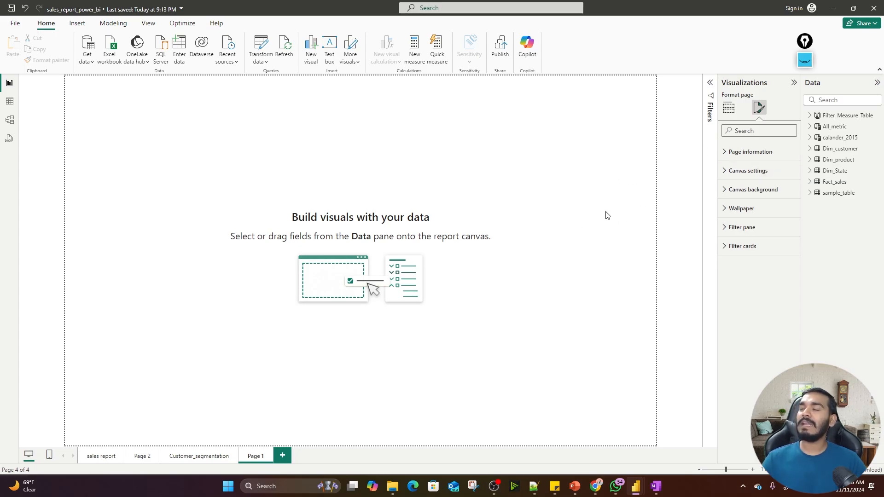
Give the page's canvas background the colour White, 20% darker, with 32% transparency.
{"action": "left_click", "coordinate": [727, 193]}
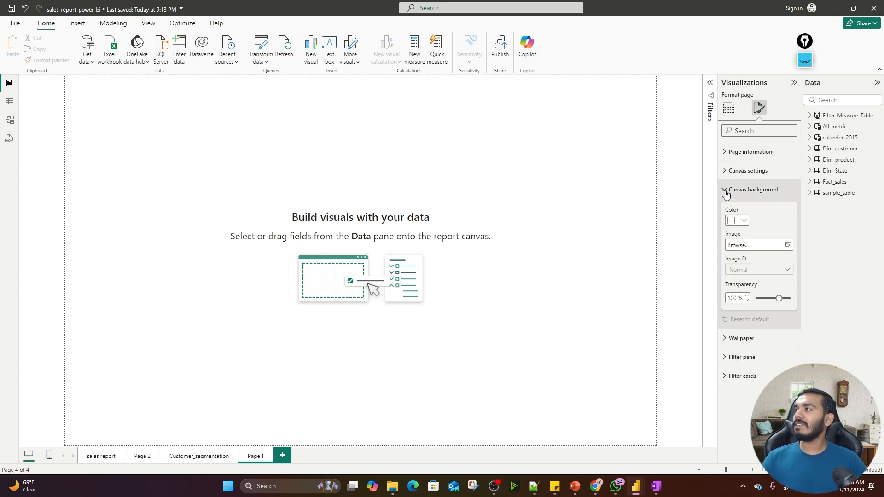
{"action": "left_click", "coordinate": [743, 221]}
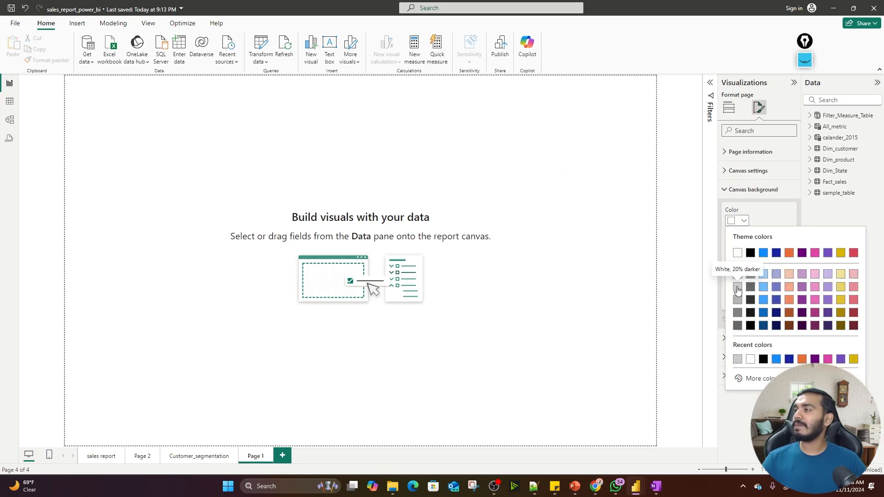
{"action": "left_click", "coordinate": [737, 287]}
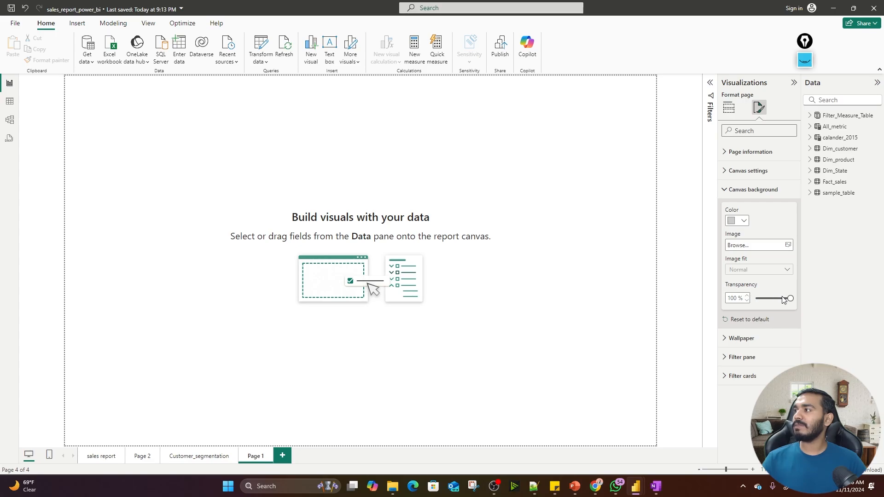
{"action": "left_click_drag", "start_coordinate": [789, 298], "coordinate": [767, 296]}
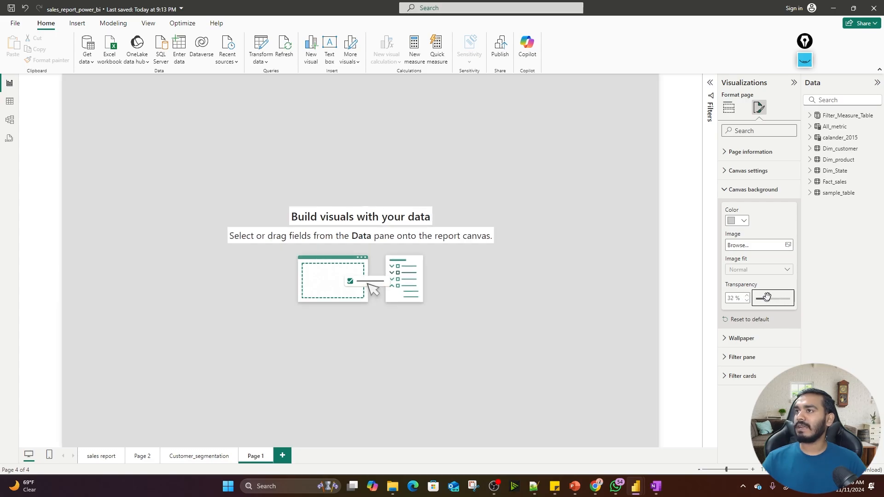
{"action": "left_click", "coordinate": [543, 276]}
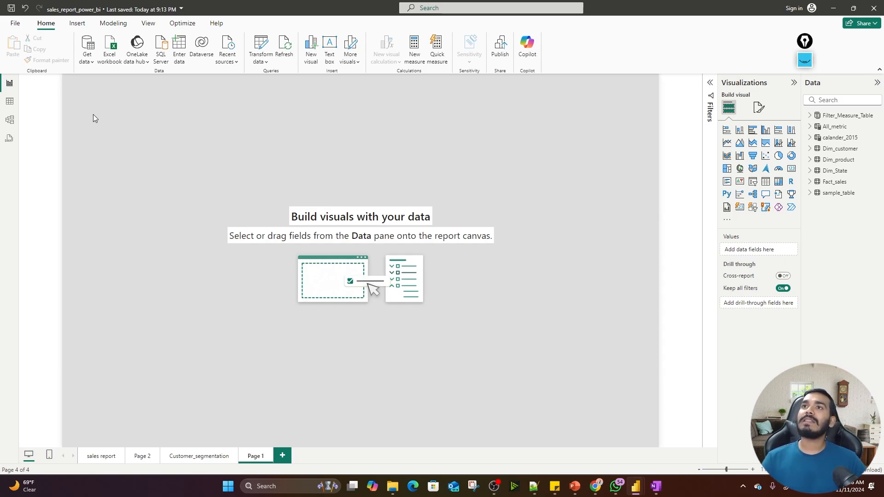
In the model view, start a new calculated table named VALUES(EXAMPLE).
{"action": "left_click", "coordinate": [10, 120]}
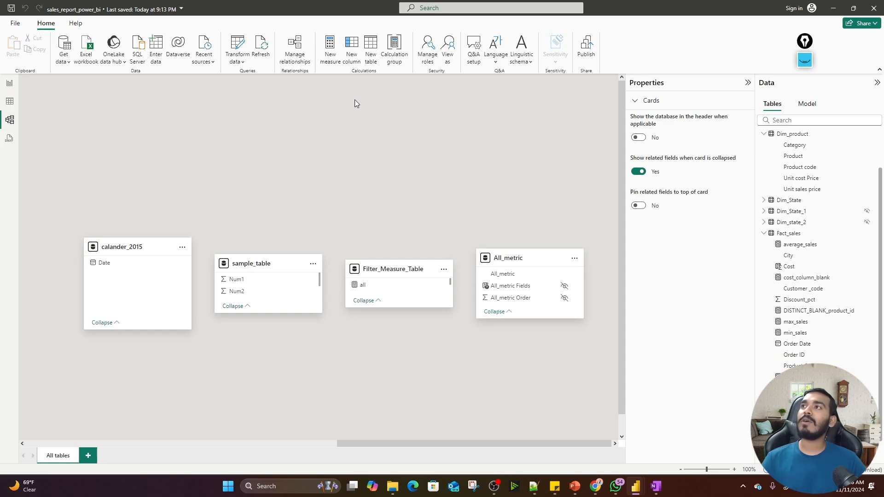
{"action": "left_click", "coordinate": [373, 46]}
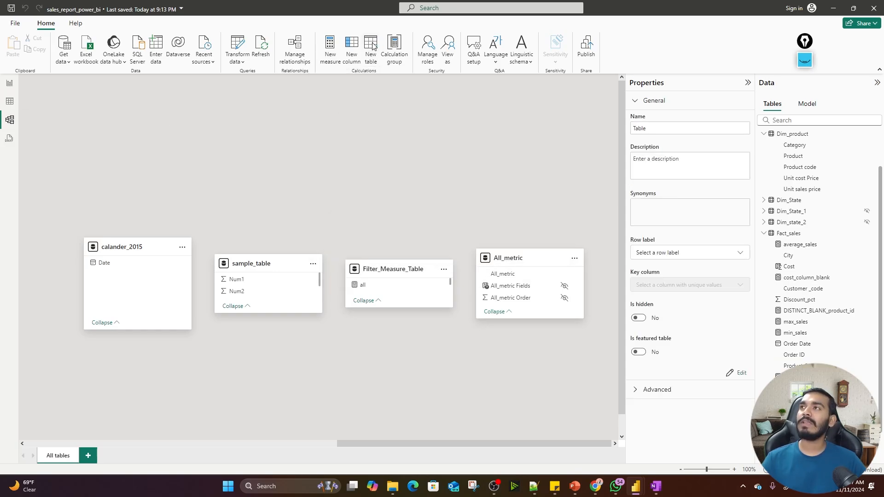
{"action": "key", "text": "BackSpace"}
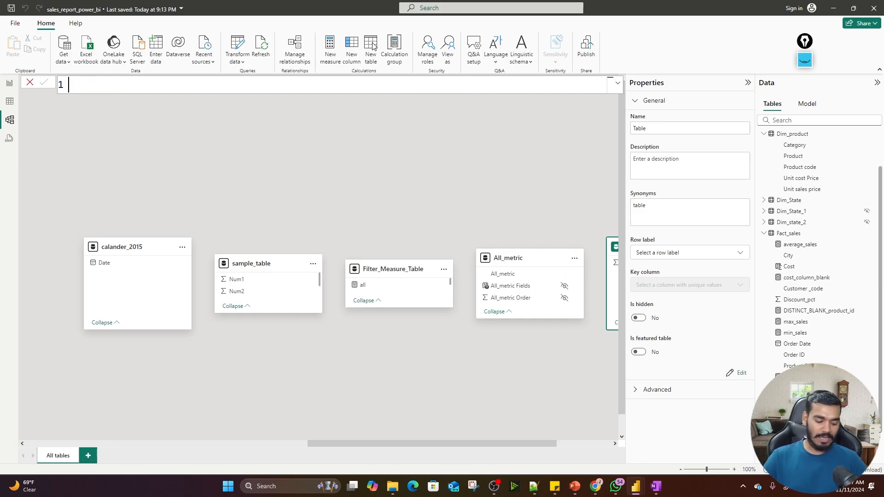
{"action": "type", "text": "V"}
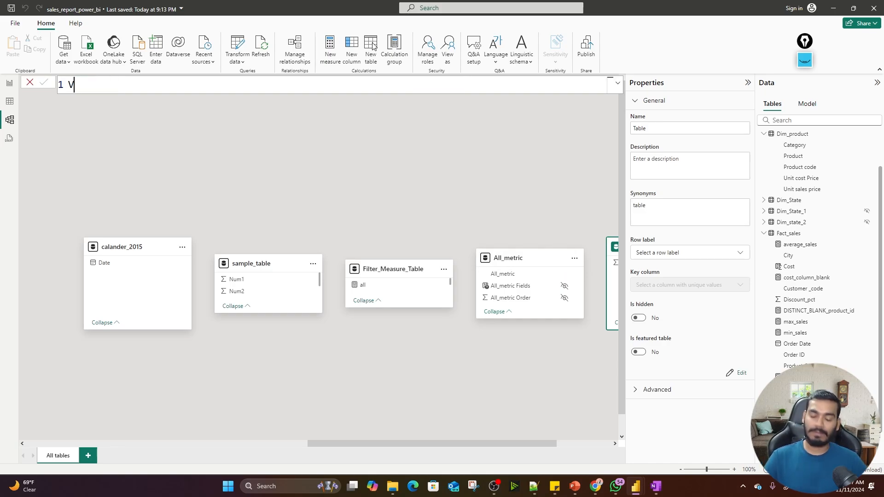
{"action": "type", "text": "AVLES"}
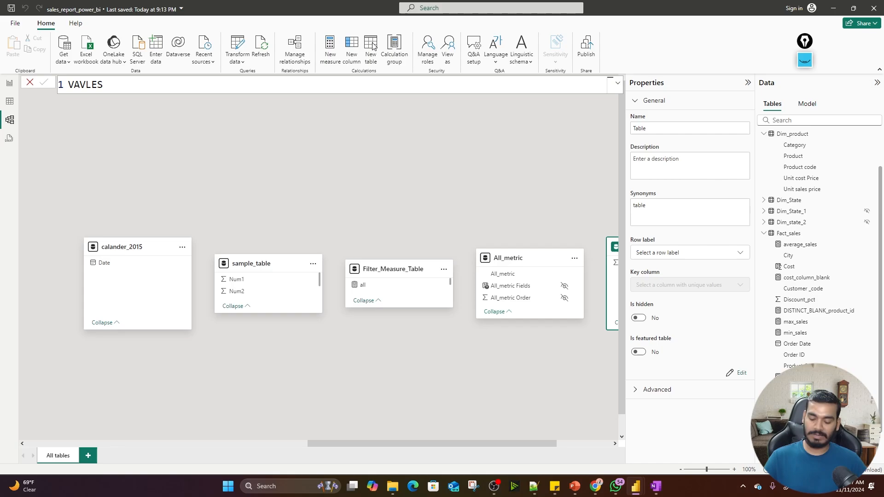
{"action": "key", "text": "BackSpace"}
{"action": "key", "text": "BackSpace"}
{"action": "key", "text": "BackSpace"}
{"action": "key", "text": "BackSpace"}
{"action": "type", "text": "L"}
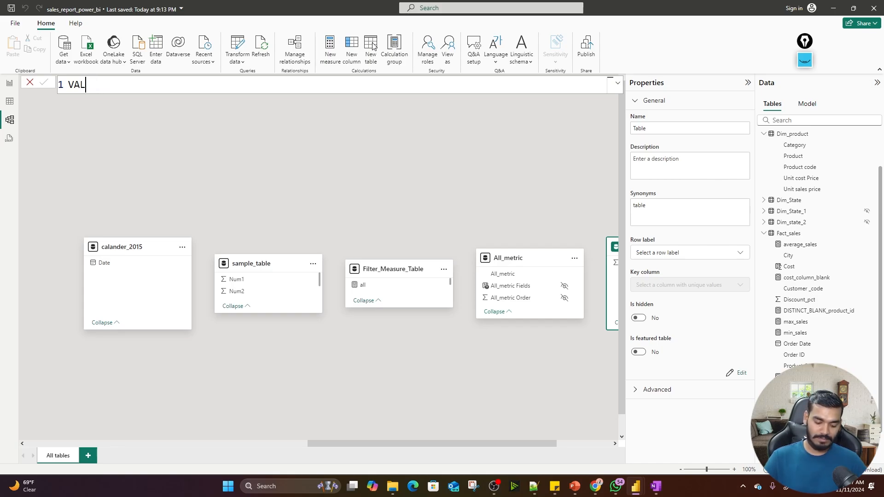
{"action": "type", "text": "UES(E"}
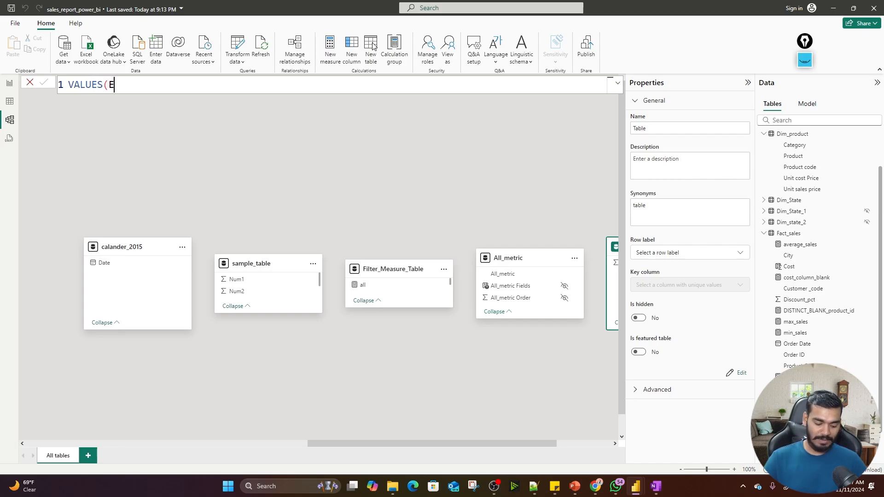
{"action": "type", "text": "XAMPLE)=V"}
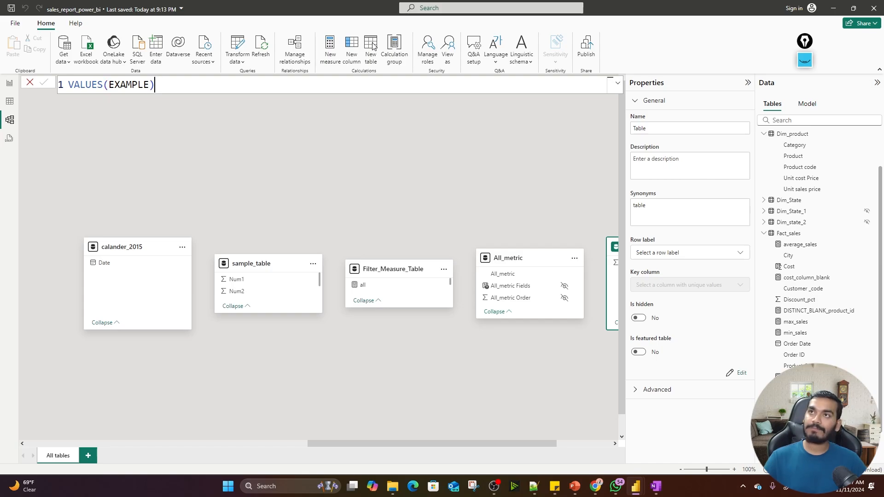
Define the new table with the expression VALUES(Fact_sales[Product Code]) and commit the formula.
{"action": "type", "text": "ALUES("}
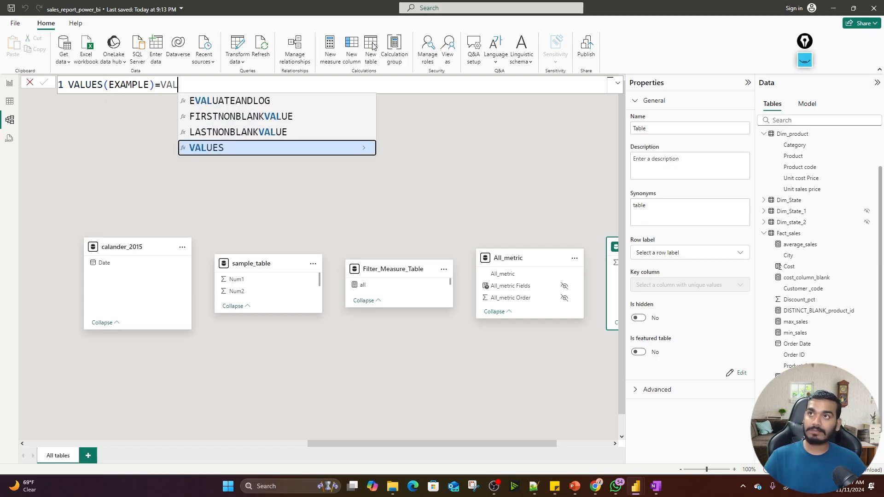
{"action": "key", "text": "Escape"}
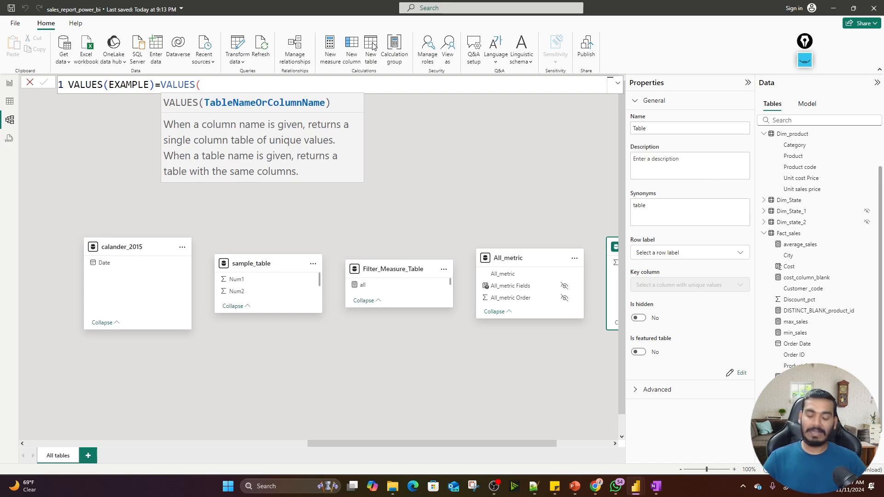
{"action": "type", "text": "FACT"}
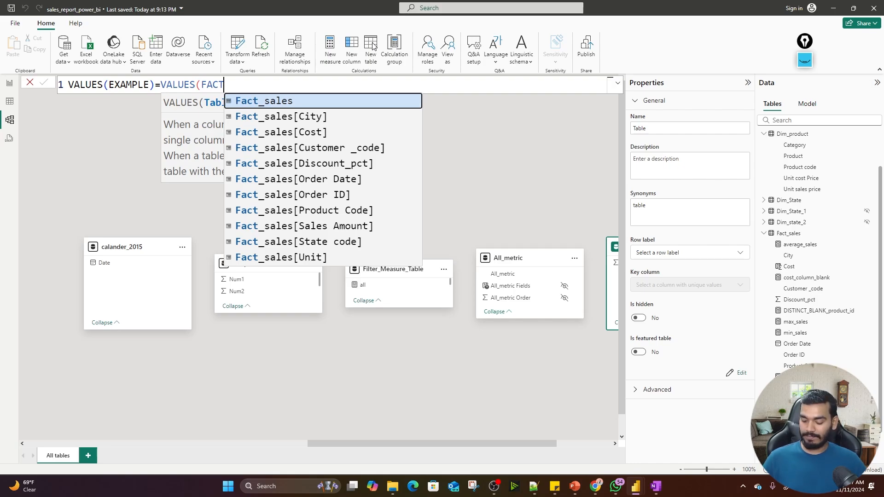
{"action": "key", "text": "Down"}
{"action": "key", "text": "Down"}
{"action": "key", "text": "Down"}
{"action": "key", "text": "Down"}
{"action": "key", "text": "Down"}
{"action": "key", "text": "Down"}
{"action": "key", "text": "Down"}
{"action": "key", "text": "Tab"}
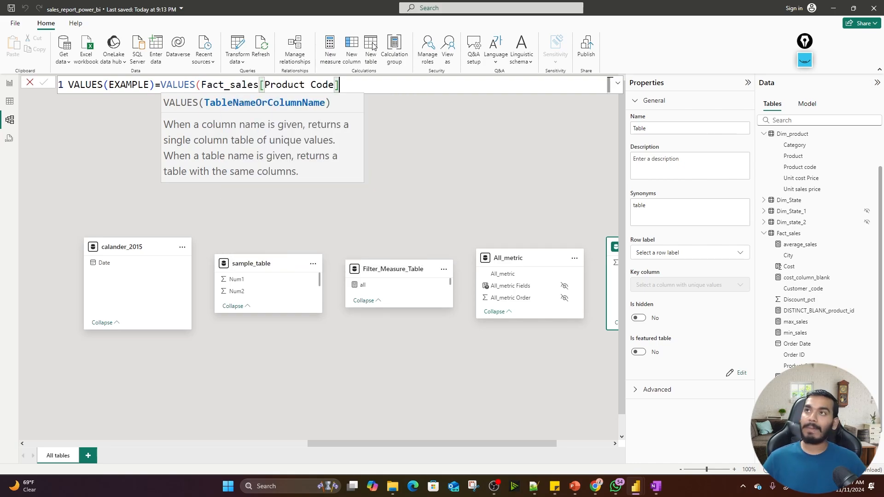
{"action": "type", "text": ")"}
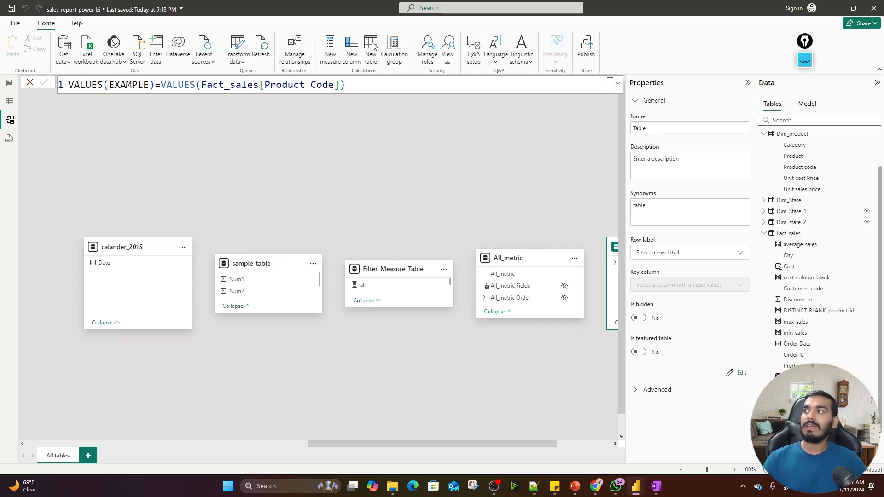
{"action": "key", "text": "Return"}
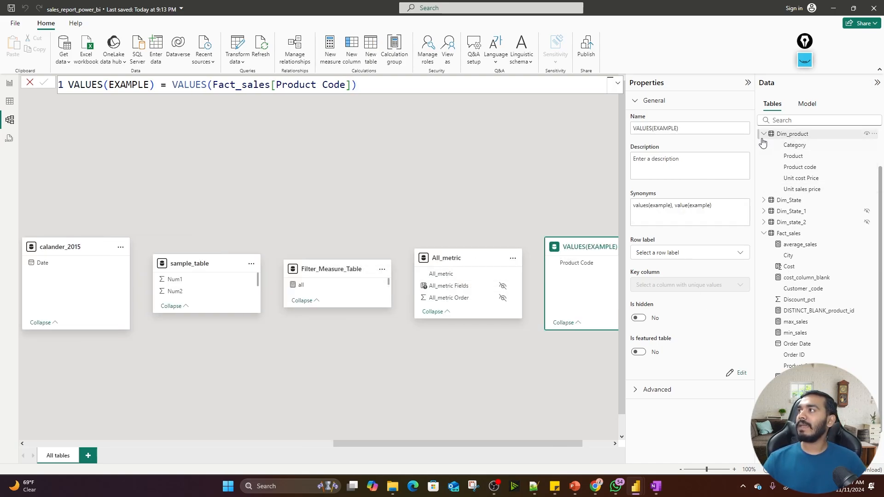
In the table view, compare the rows and formula of VALUES(EXAMPLE) with the Product Code column of Fact_sales.
{"action": "left_click", "coordinate": [764, 134]}
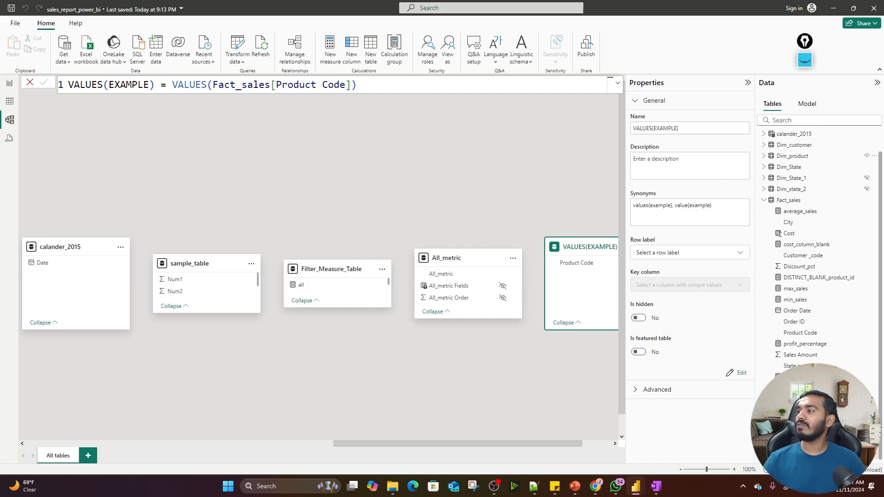
{"action": "left_click", "coordinate": [11, 102]}
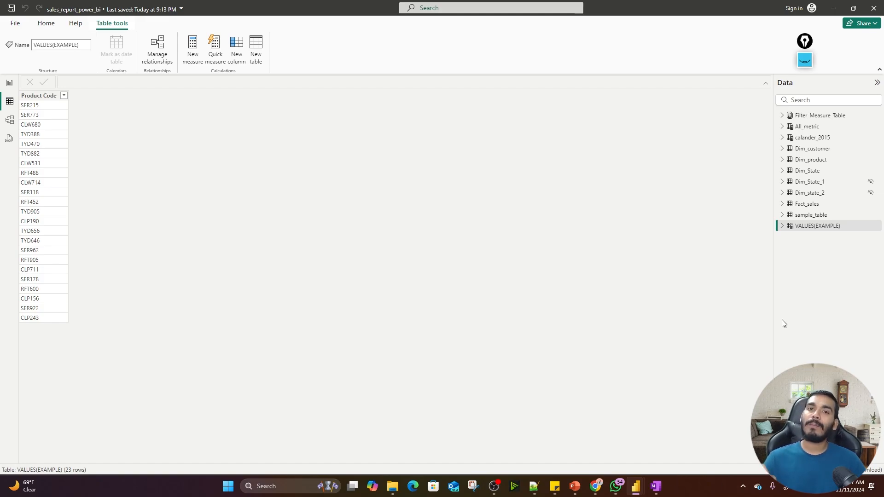
{"action": "left_click", "coordinate": [811, 228]}
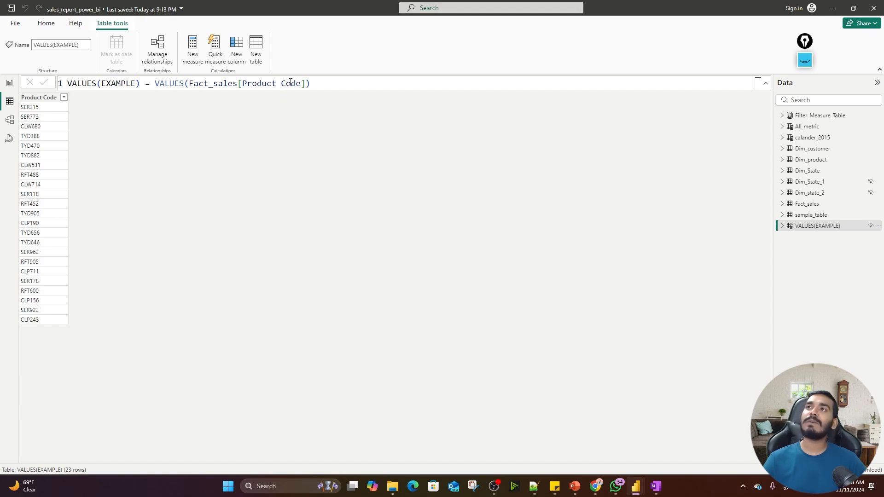
{"action": "left_click_drag", "start_coordinate": [300, 83], "coordinate": [243, 83]}
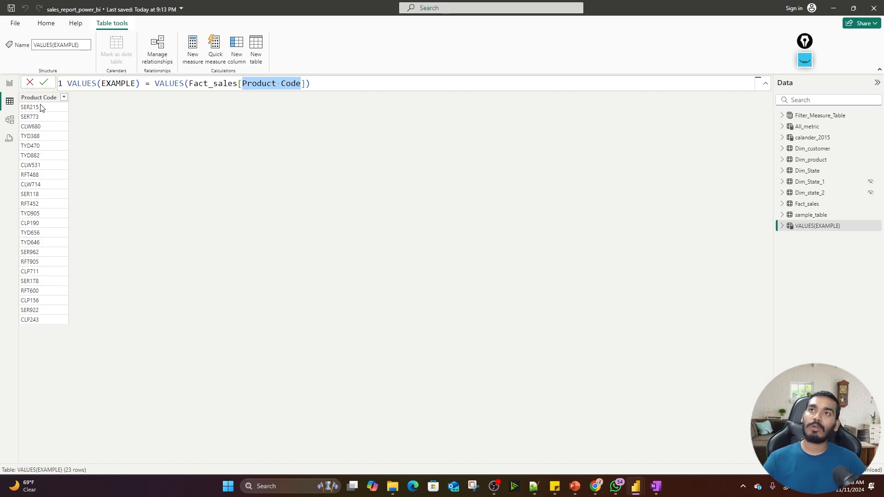
{"action": "left_click", "coordinate": [820, 204]}
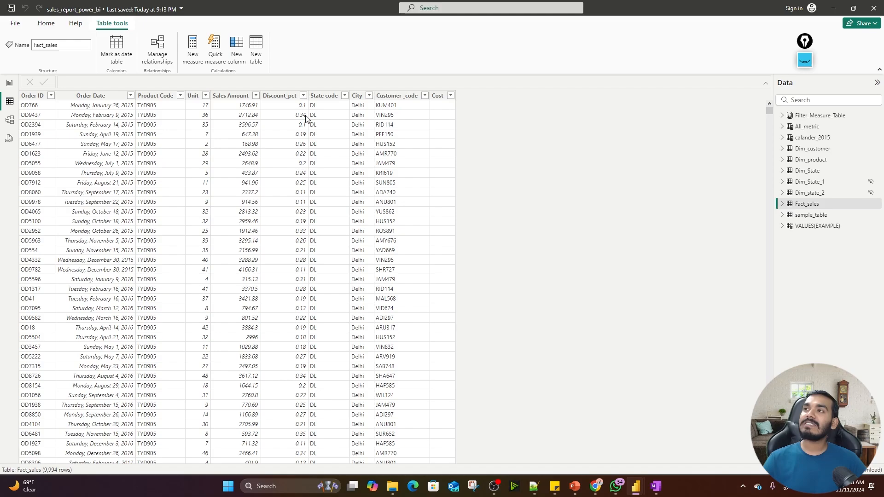
{"action": "left_click", "coordinate": [163, 97]}
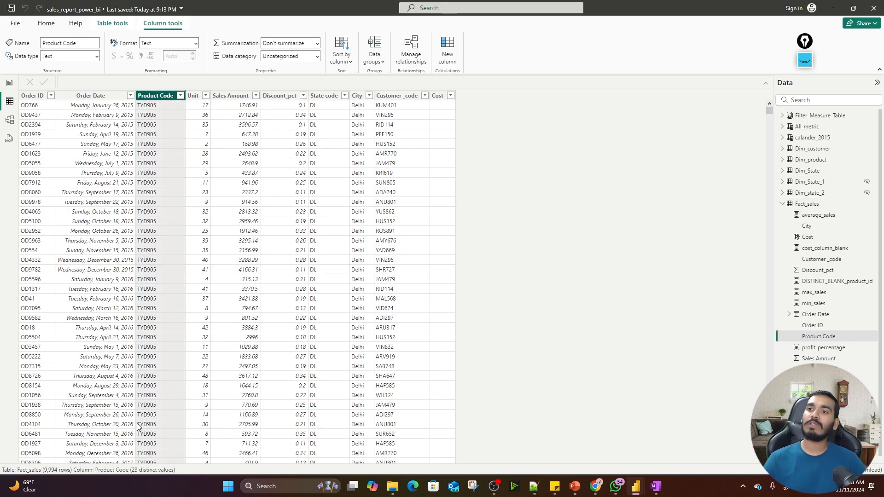
Display the VALUES(EXAMPLE) table and check the row and distinct counts of its Product Code column against Fact_sales.
{"action": "mouse_move", "coordinate": [46, 478]}
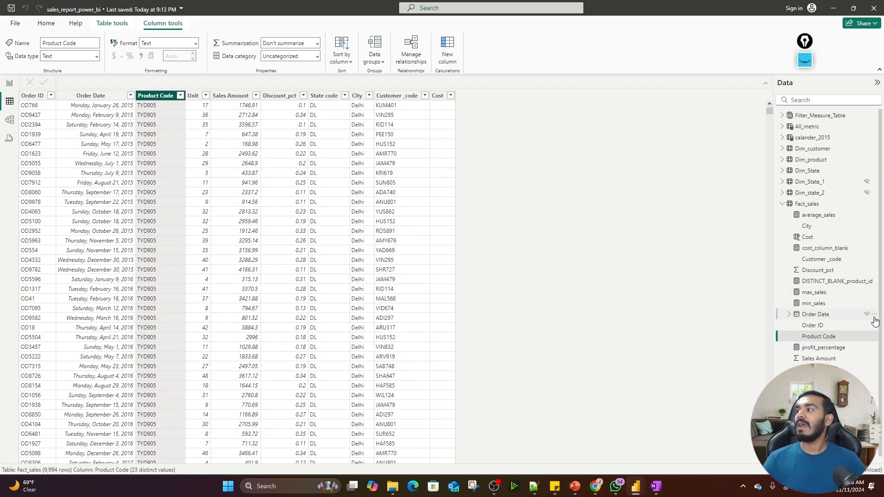
{"action": "left_click", "coordinate": [785, 206]}
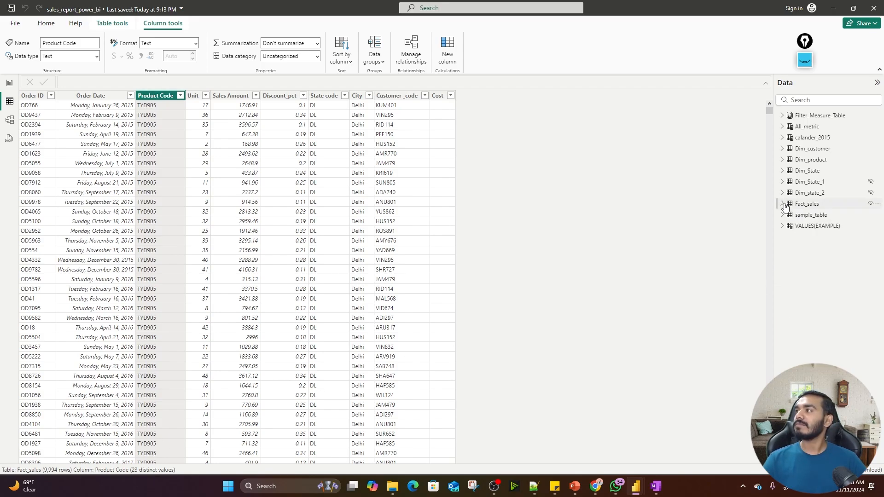
{"action": "left_click", "coordinate": [814, 228]}
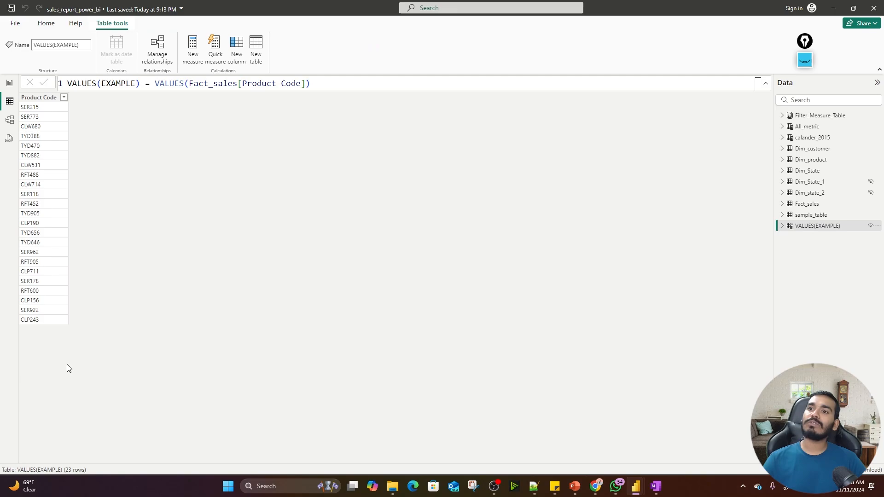
{"action": "left_click", "coordinate": [35, 98]}
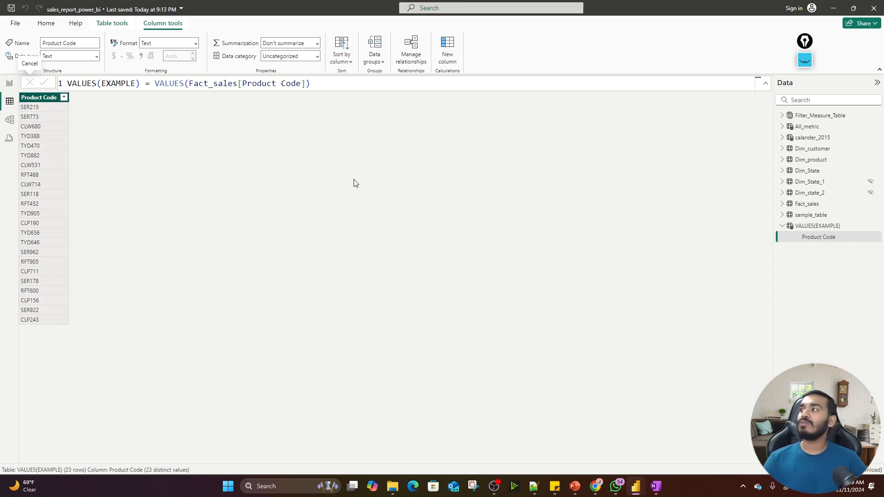
{"action": "right_click", "coordinate": [817, 228]}
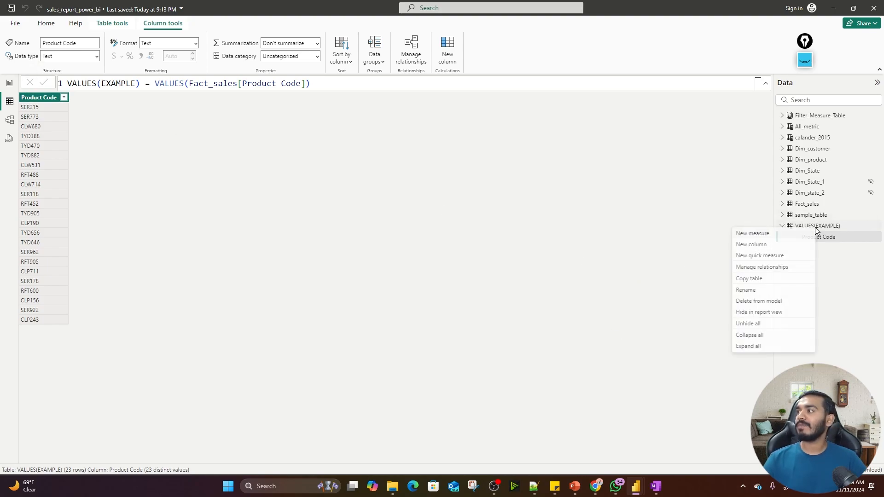
{"action": "left_click", "coordinate": [461, 208]}
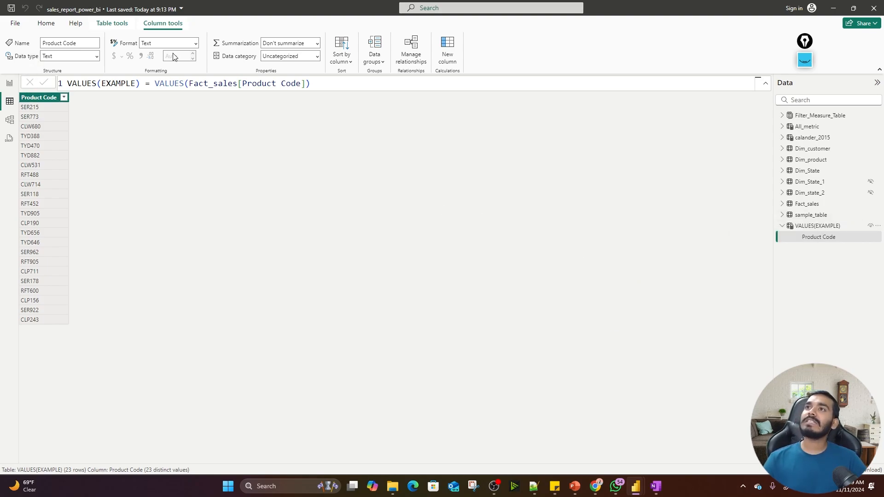
Start another new calculated table and name it VALUES(EXAMPLE2).
{"action": "left_click", "coordinate": [47, 23]}
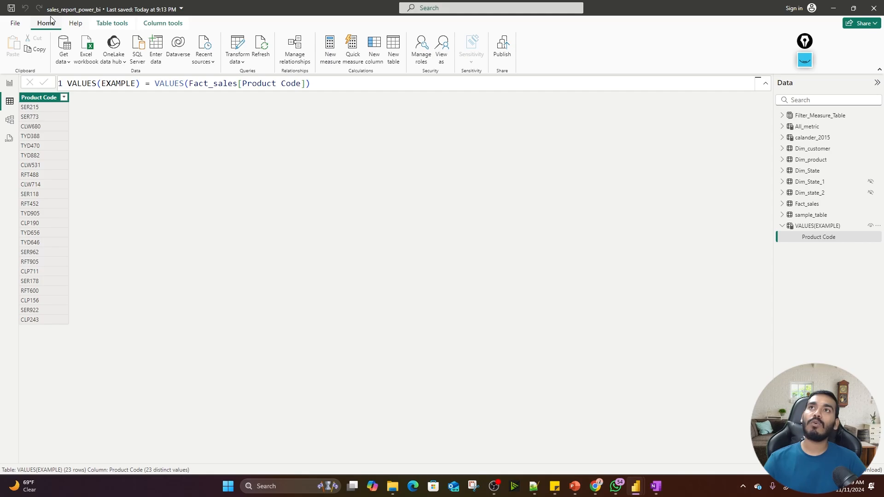
{"action": "left_click", "coordinate": [394, 44]}
{"action": "key", "text": "ctrl+a"}
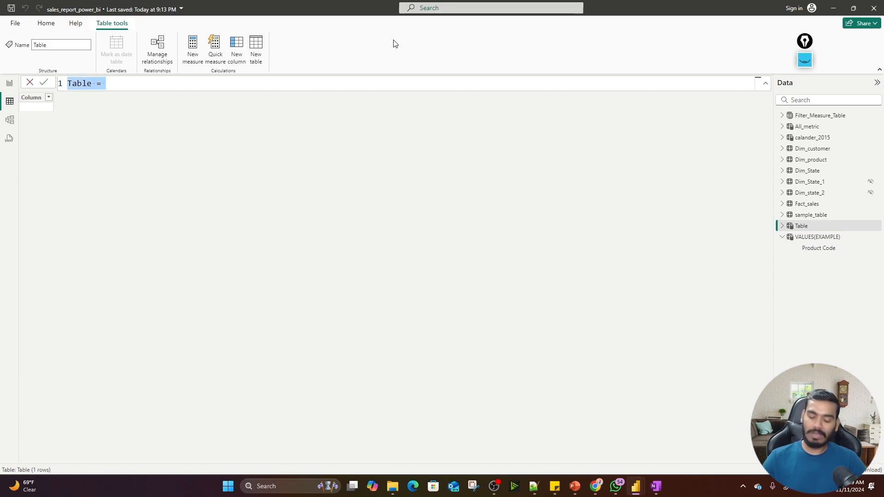
{"action": "key", "text": "BackSpace"}
{"action": "type", "text": "VALUES"}
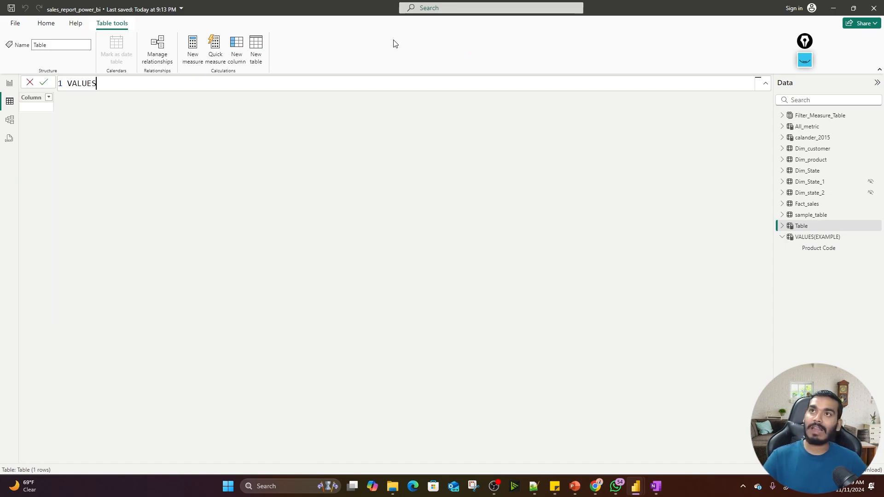
{"action": "type", "text": "(EXAM"}
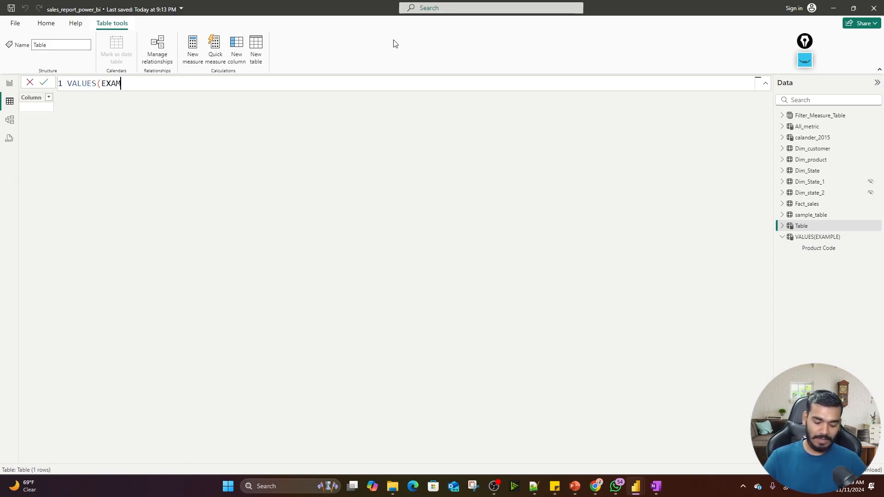
{"action": "type", "text": "PLE2)="}
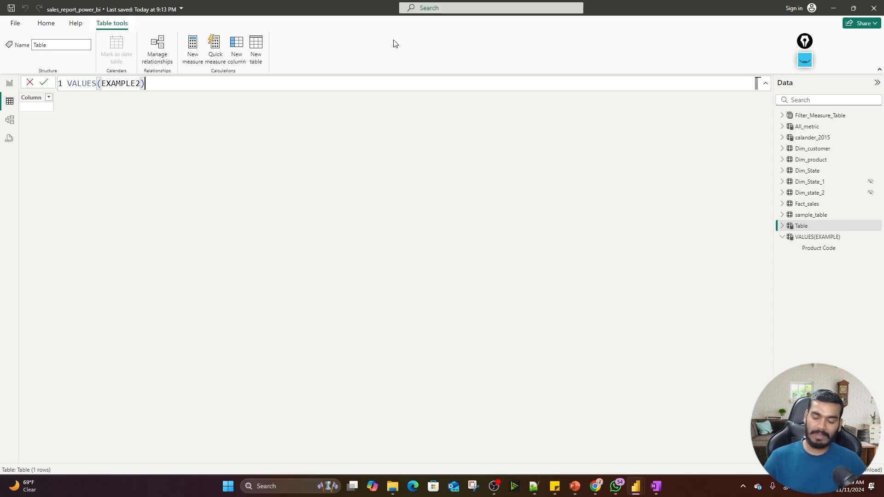
Define the VALUES(EXAMPLE2) table with the expression VALUES(Fact_sales) and commit the formula.
{"action": "type", "text": "VALUES("}
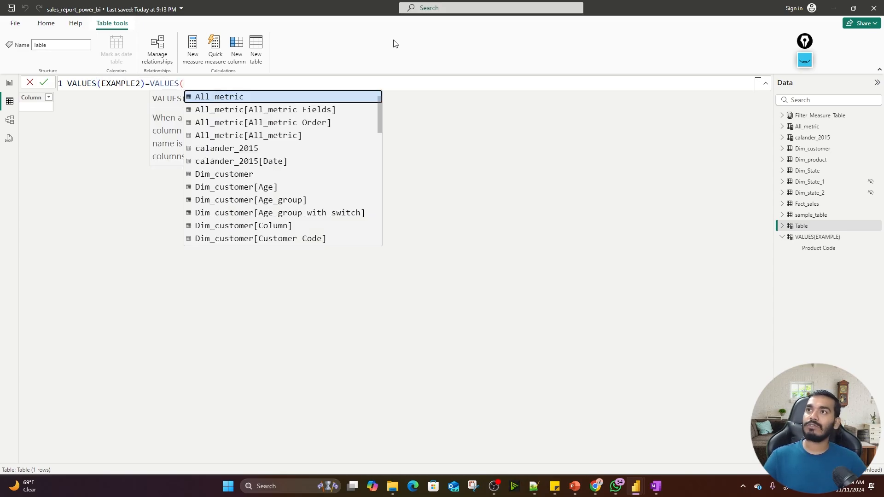
{"action": "key", "text": "Escape"}
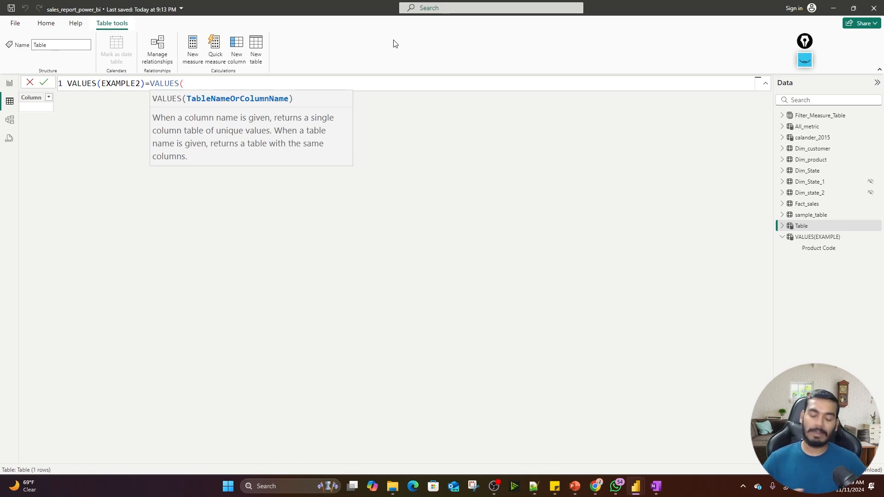
{"action": "type", "text": "Fact_sales"}
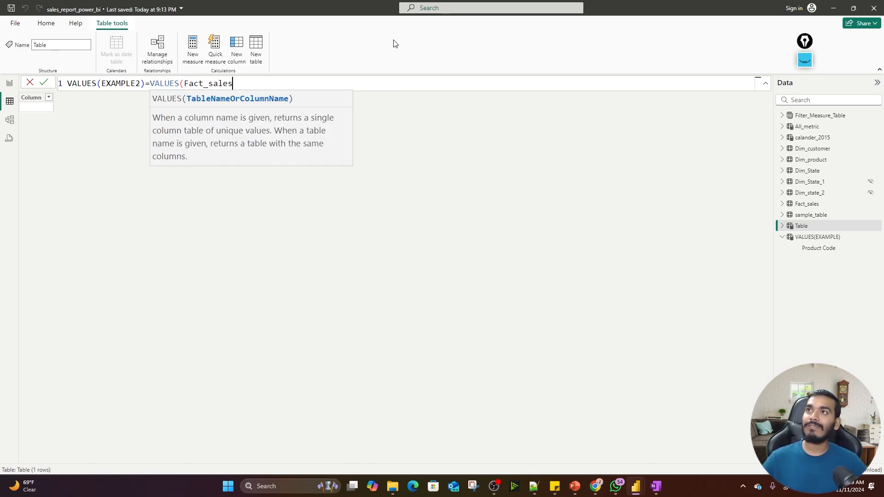
{"action": "type", "text": ")"}
{"action": "key", "text": "Return"}
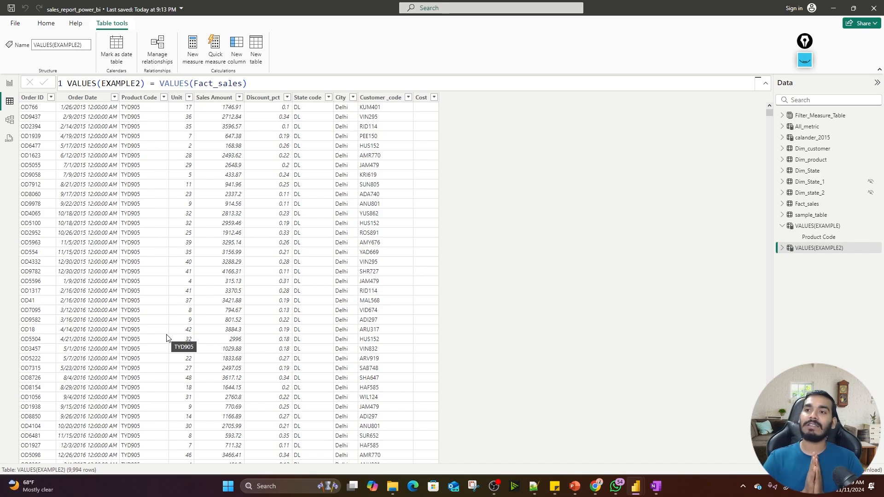
Check the distinct count of the Product Code column in VALUES(EXAMPLE2), then collapse both VALUES example tables in the field list.
{"action": "left_click", "coordinate": [139, 100]}
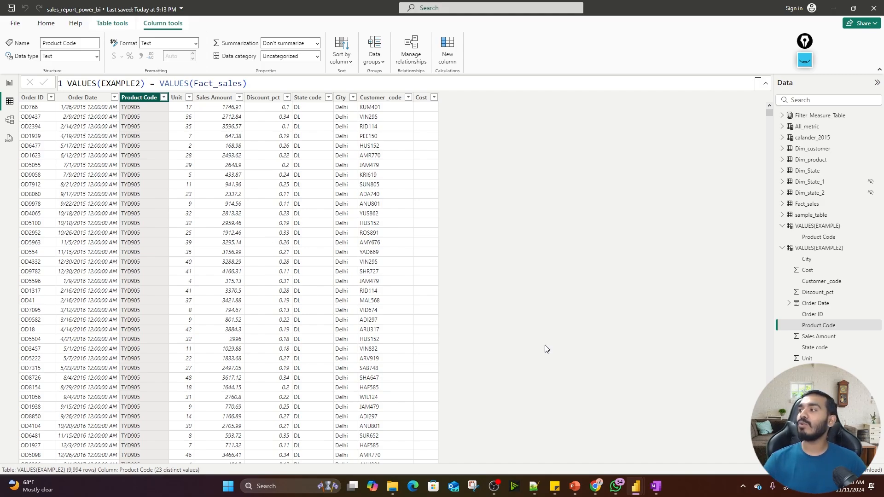
{"action": "left_click", "coordinate": [781, 249]}
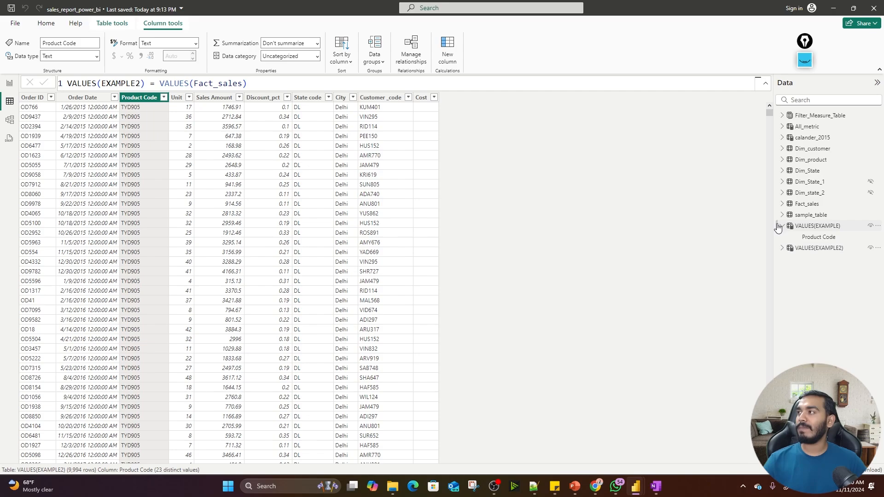
{"action": "left_click", "coordinate": [782, 226]}
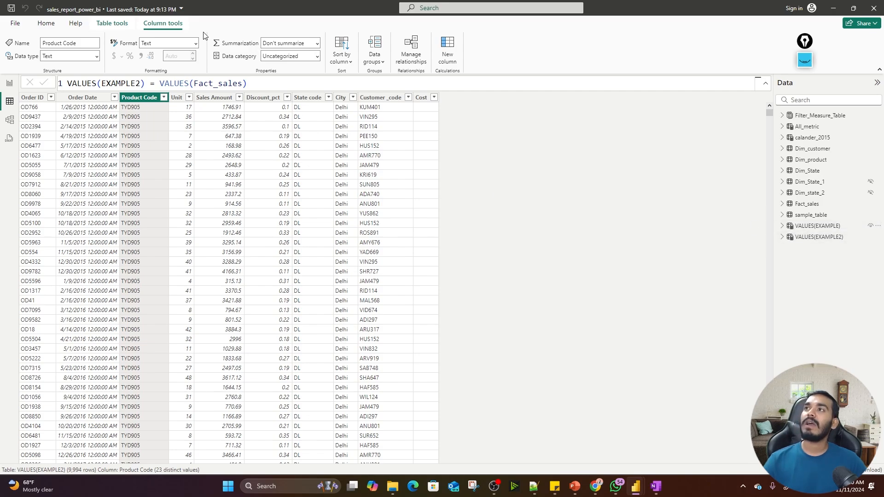
Start a new calculated table named ROW(EXAMPLE).
{"action": "left_click", "coordinate": [46, 23]}
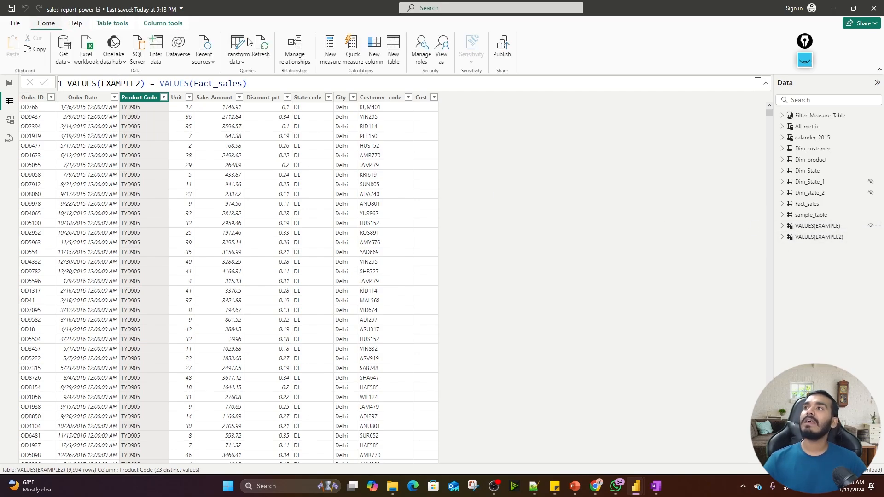
{"action": "left_click", "coordinate": [392, 46]}
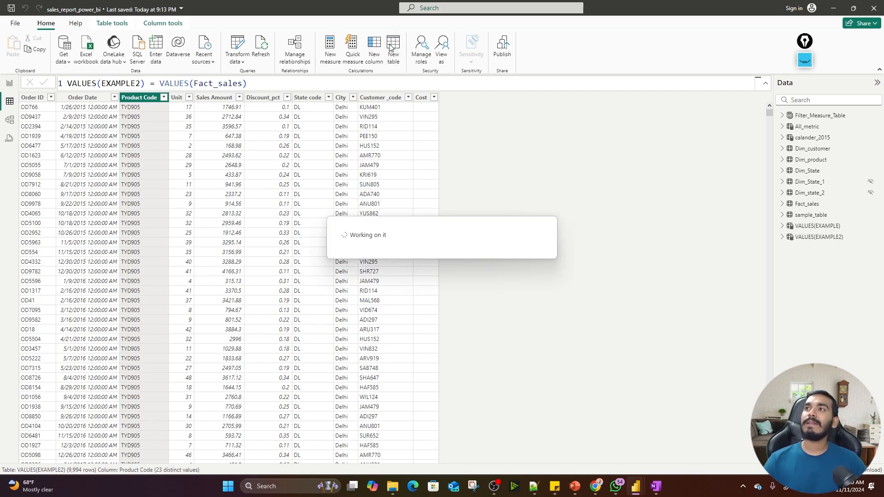
{"action": "key", "text": "BackSpace"}
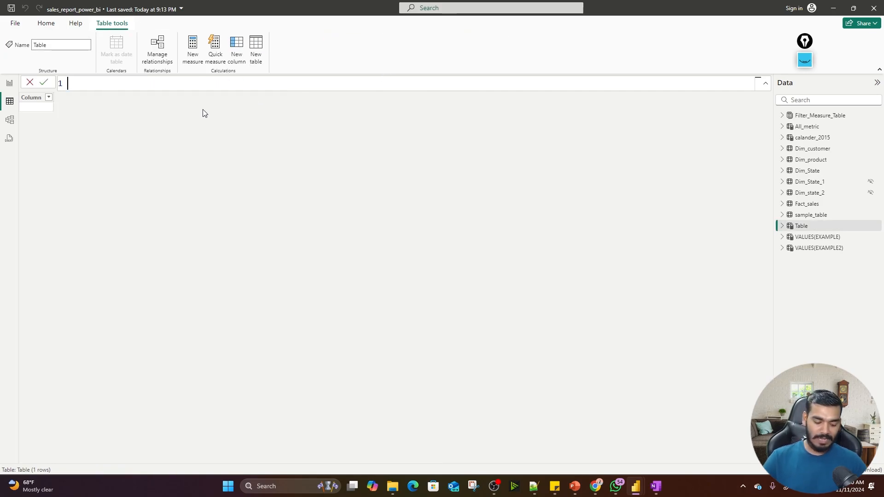
{"action": "type", "text": "ROW"}
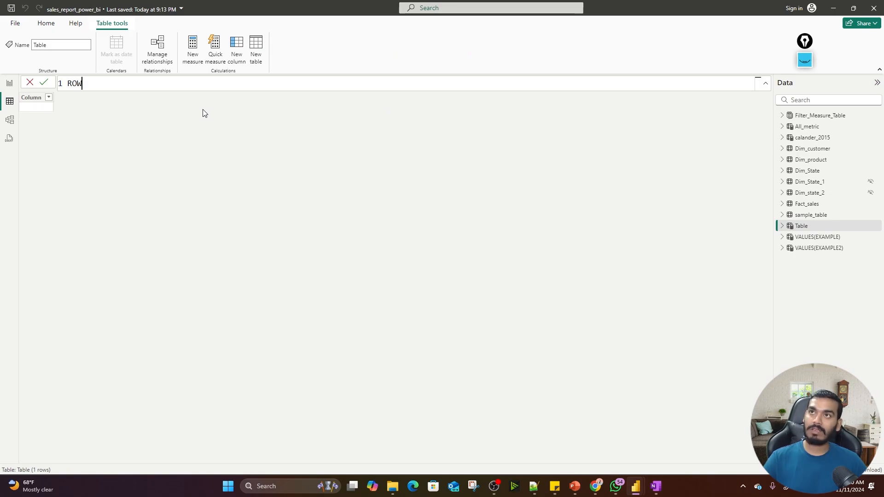
{"action": "type", "text": "(EXAMPLE)"}
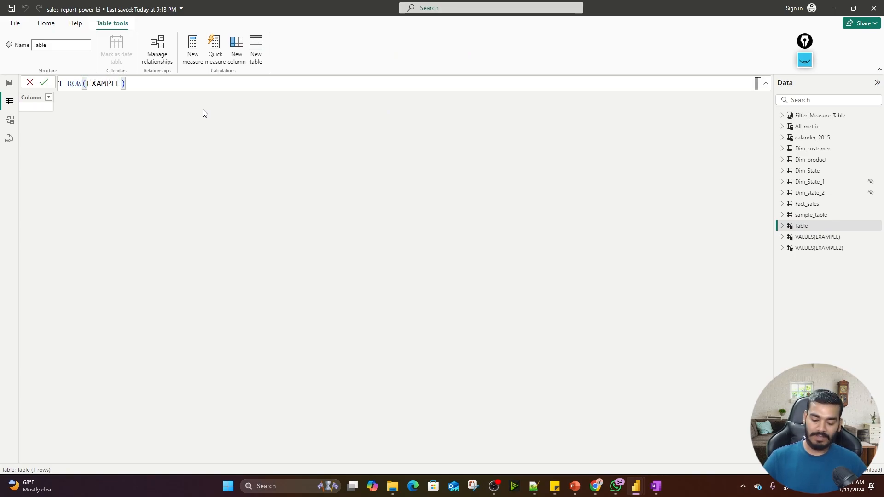
Begin the table's expression with the ROW function and name its first column "Description".
{"action": "type", "text": "=ROW("}
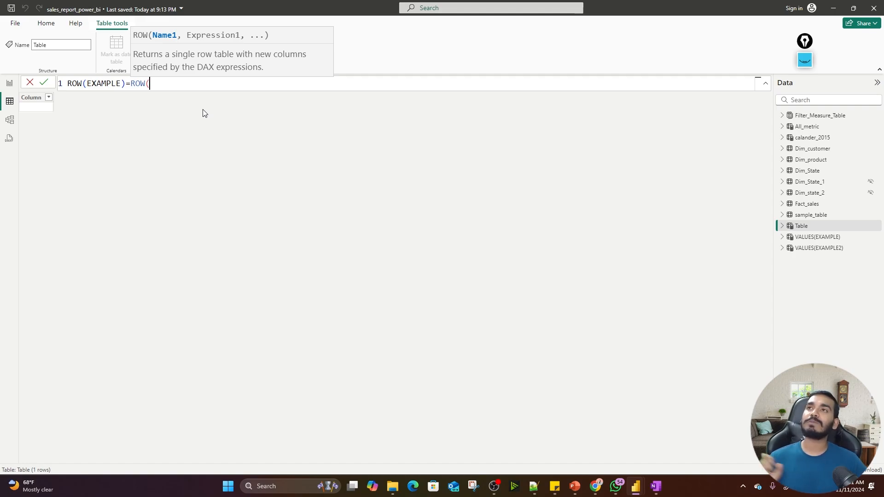
{"action": "type", "text": "\"dESC"}
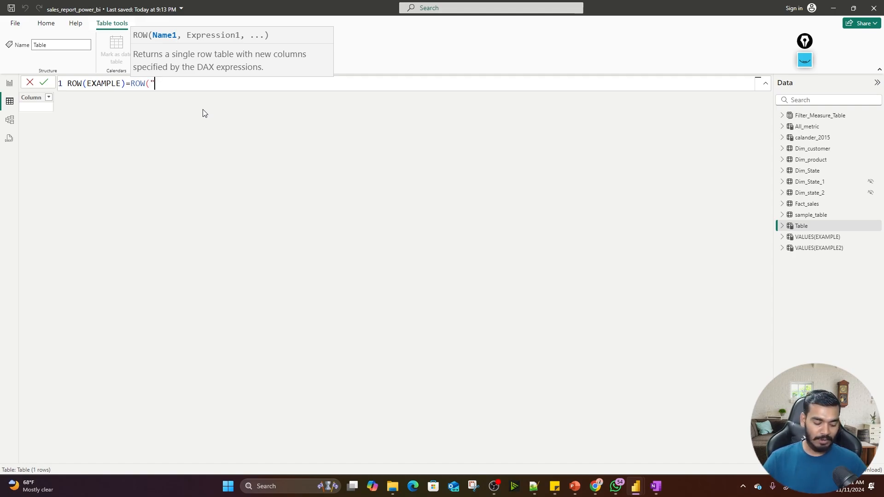
{"action": "key", "text": "BackSpace"}
{"action": "key", "text": "BackSpace"}
{"action": "key", "text": "BackSpace"}
{"action": "key", "text": "BackSpace"}
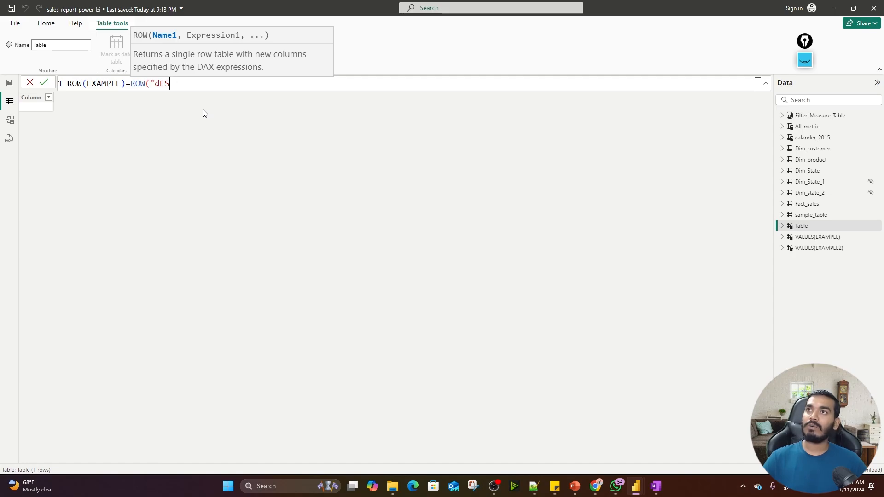
{"action": "type", "text": "Des"}
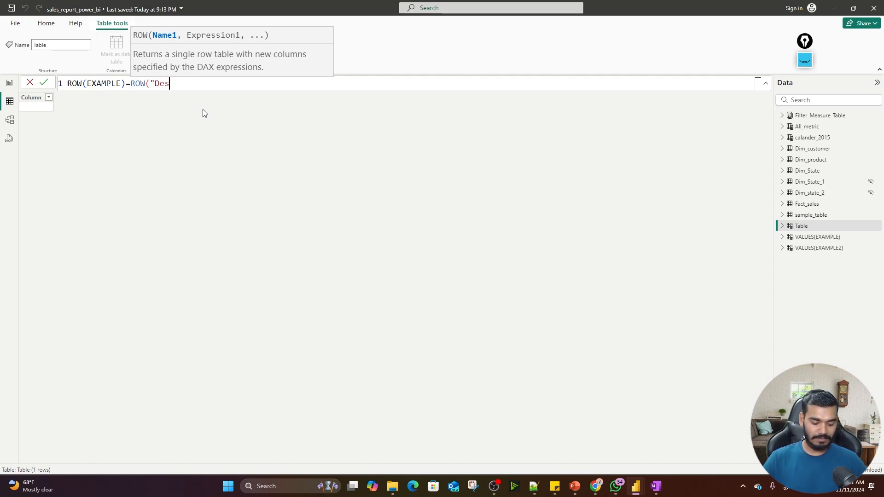
{"action": "type", "text": "cription"}
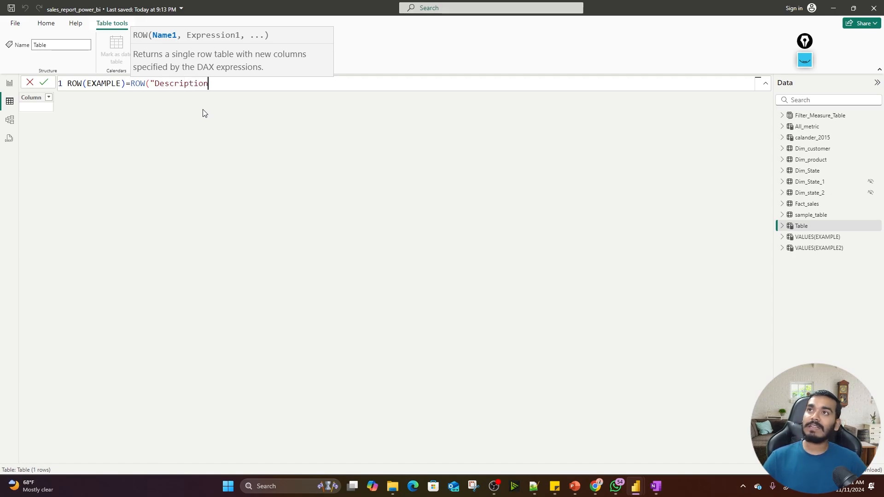
{"action": "type", "text": "\","}
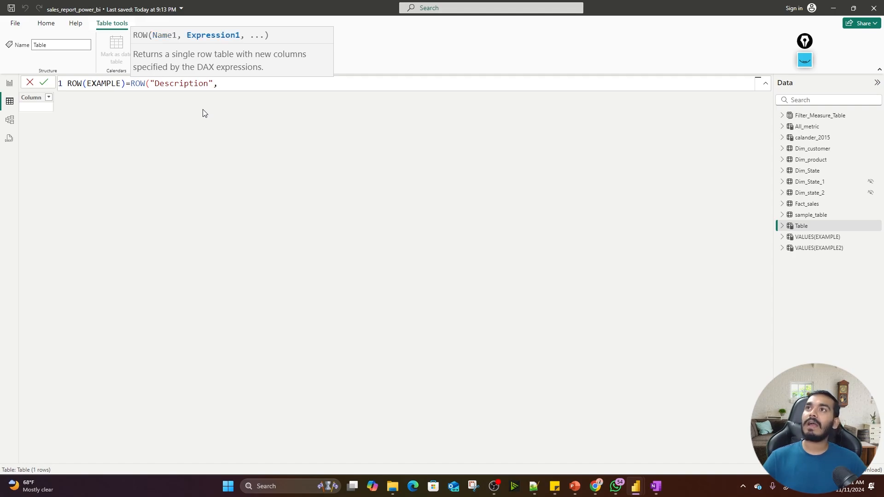
Set the Description column's value to the text "Total sales of all year" in the ROW expression.
{"action": "type", "text": "\""}
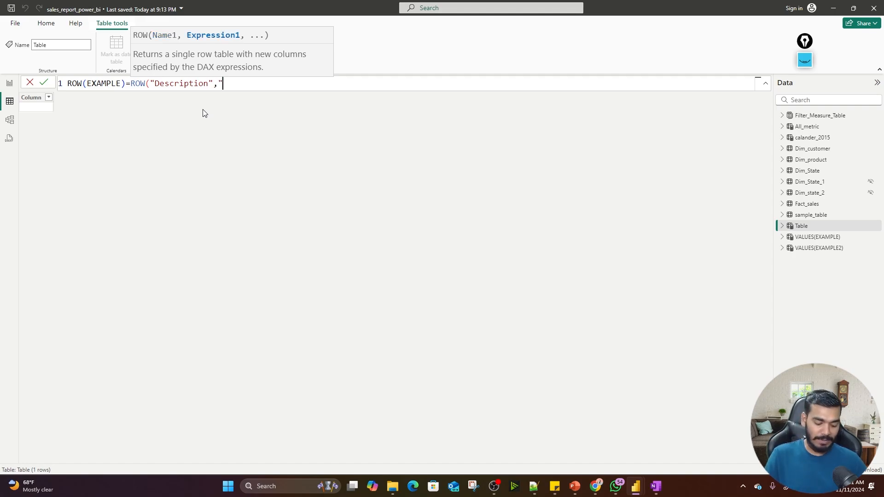
{"action": "type", "text": "Total s"}
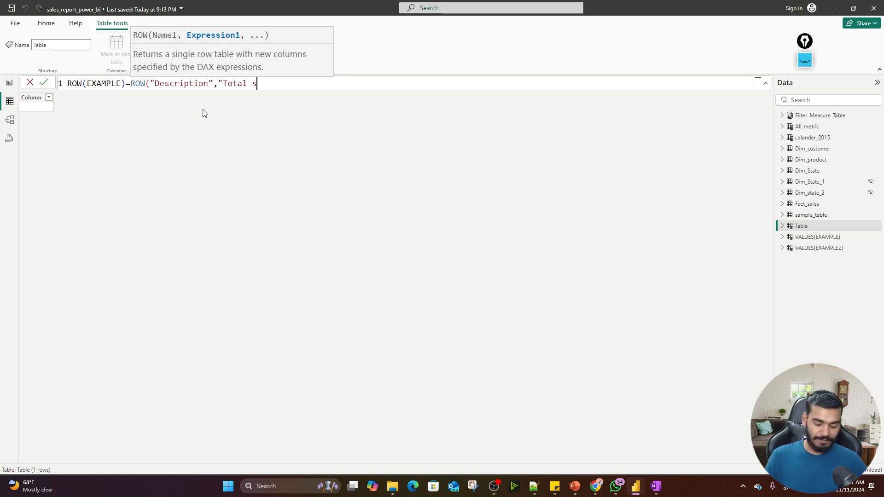
{"action": "type", "text": "ales of all year"}
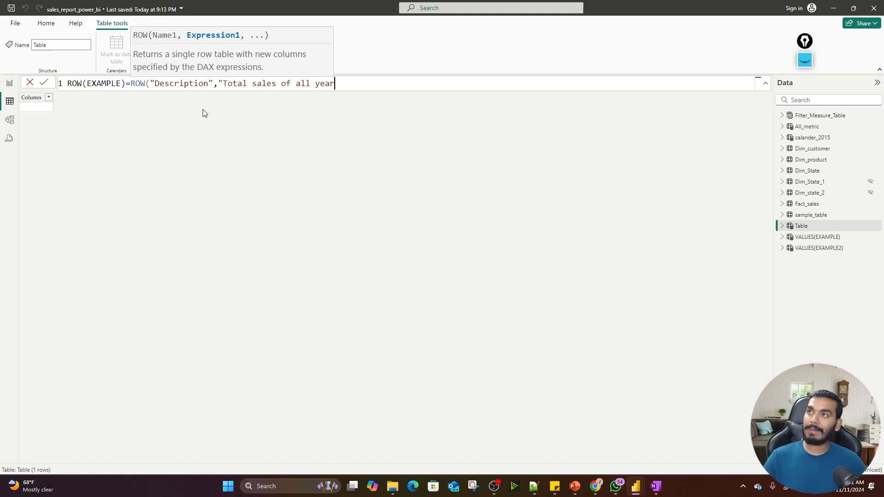
{"action": "type", "text": "\","}
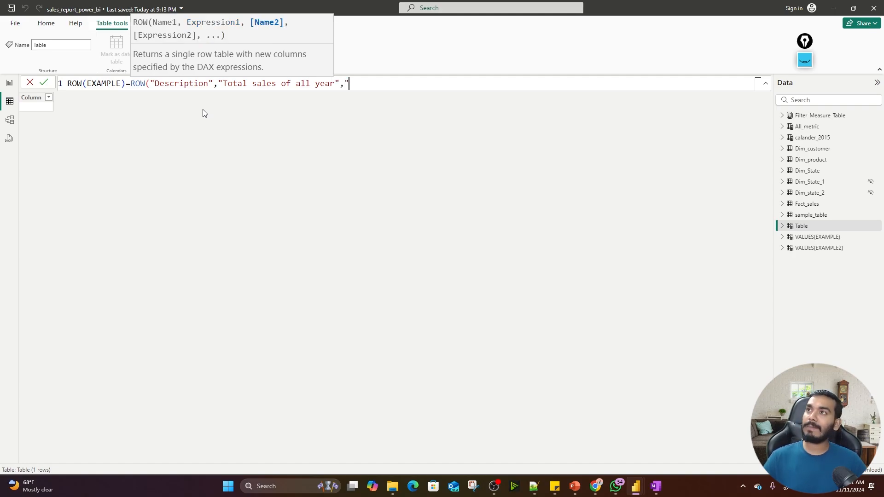
Add a second column named "Amount" that returns the [Total_sales] measure, close the ROW expression and commit it.
{"action": "type", "text": "\"Amoun"}
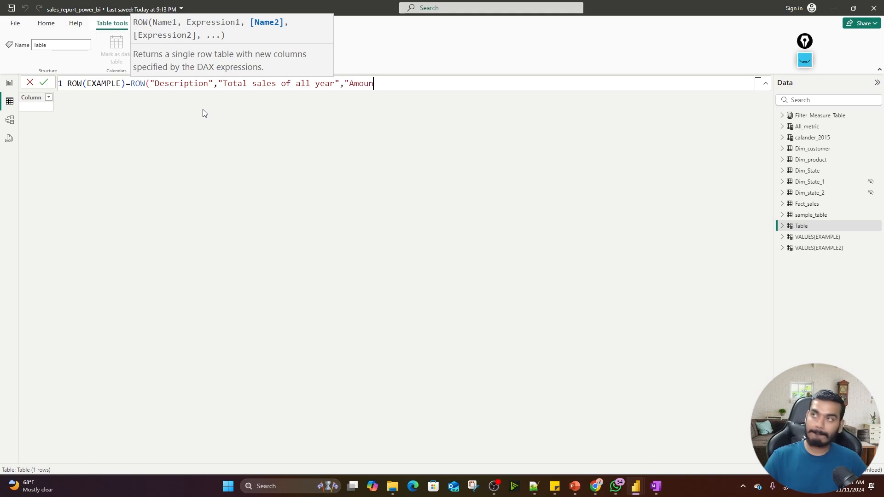
{"action": "type", "text": "t\","}
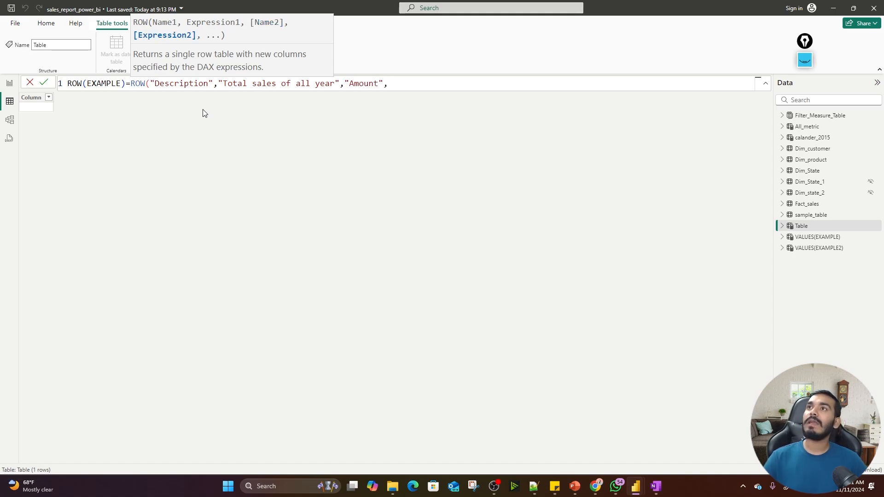
{"action": "type", "text": "tot"}
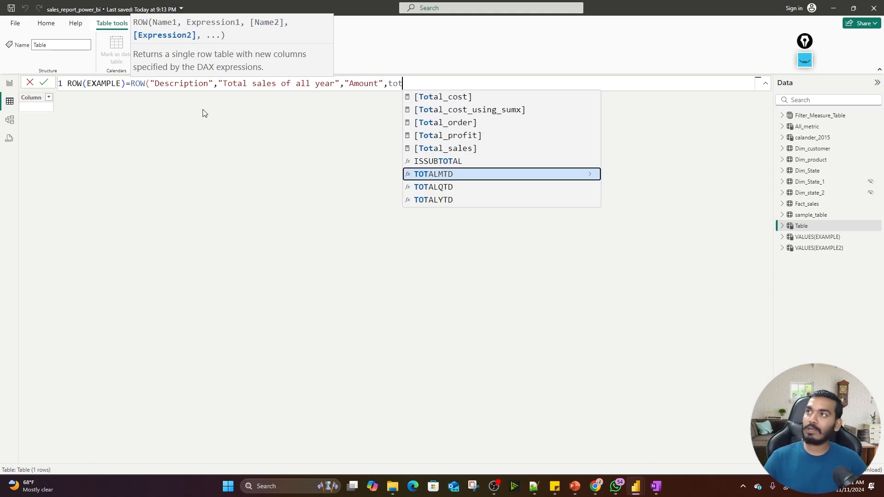
{"action": "key", "text": "Up"}
{"action": "key", "text": "Up"}
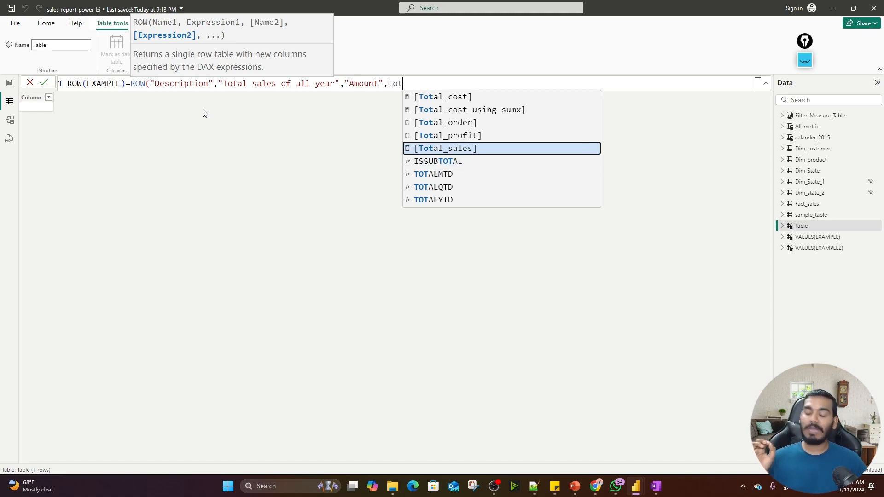
{"action": "key", "text": "Tab"}
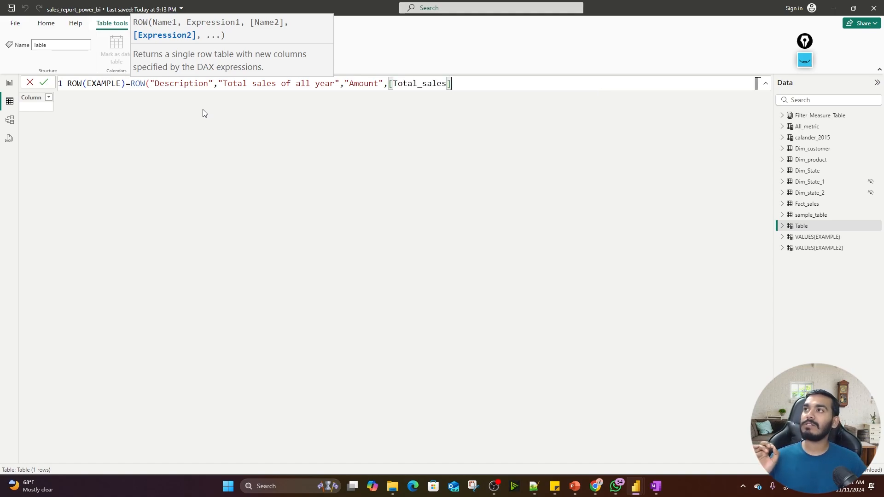
{"action": "type", "text": ")"}
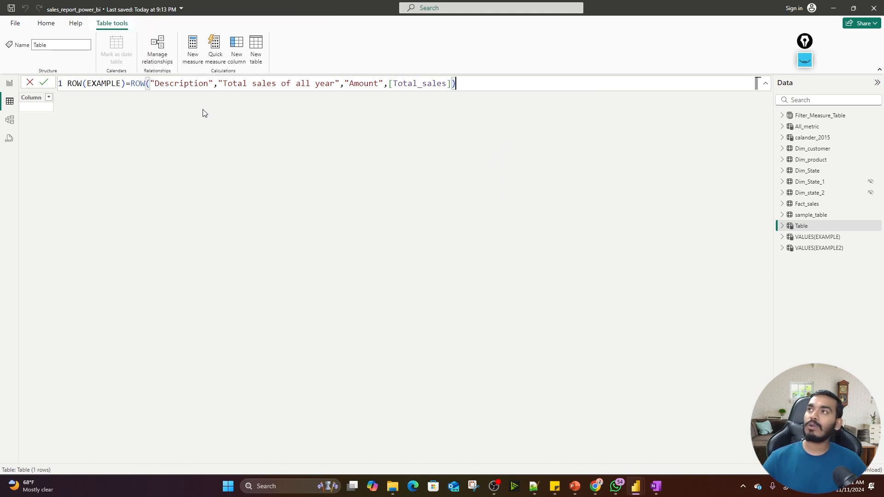
{"action": "key", "text": "Return"}
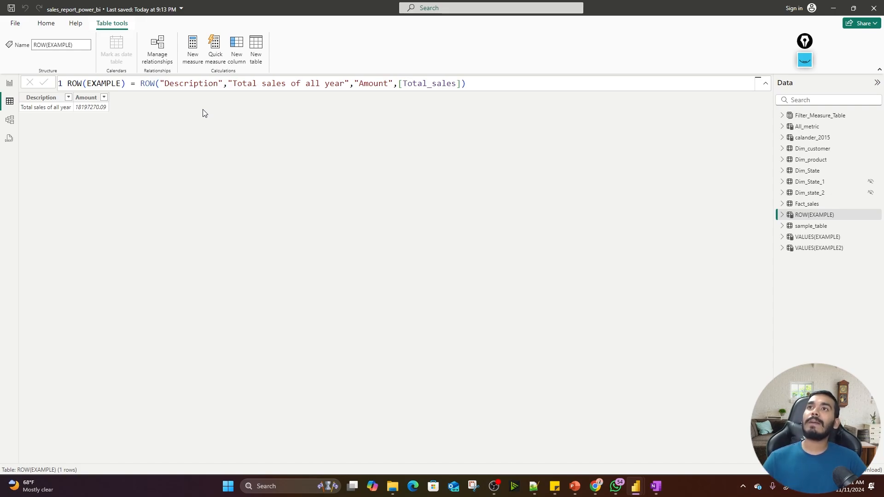
Correct the description text in the ROW(EXAMPLE) formula to "Total sales of all years" and commit the change.
{"action": "left_click_drag", "start_coordinate": [234, 83], "coordinate": [344, 82]}
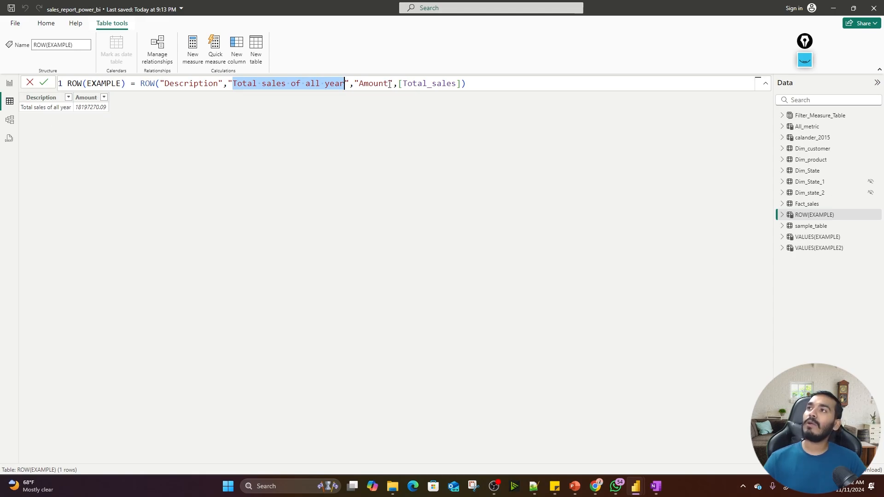
{"action": "left_click_drag", "start_coordinate": [389, 84], "coordinate": [462, 84]}
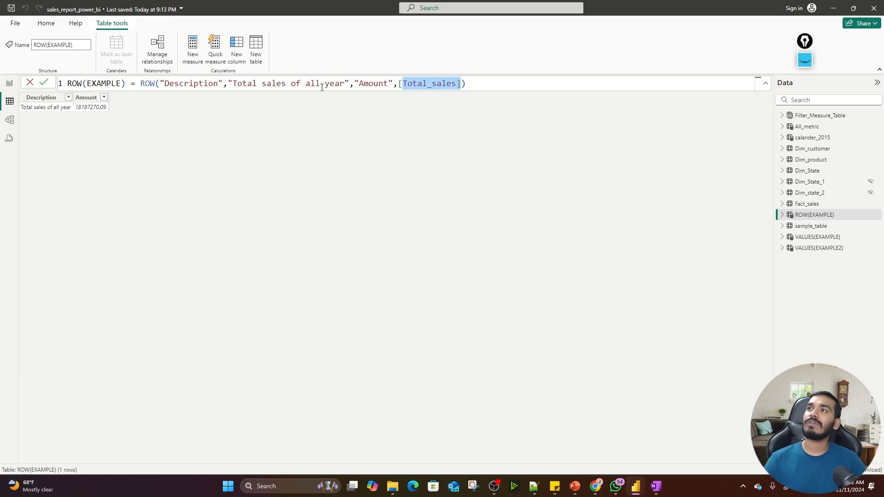
{"action": "left_click", "coordinate": [345, 83]}
{"action": "type", "text": "s"}
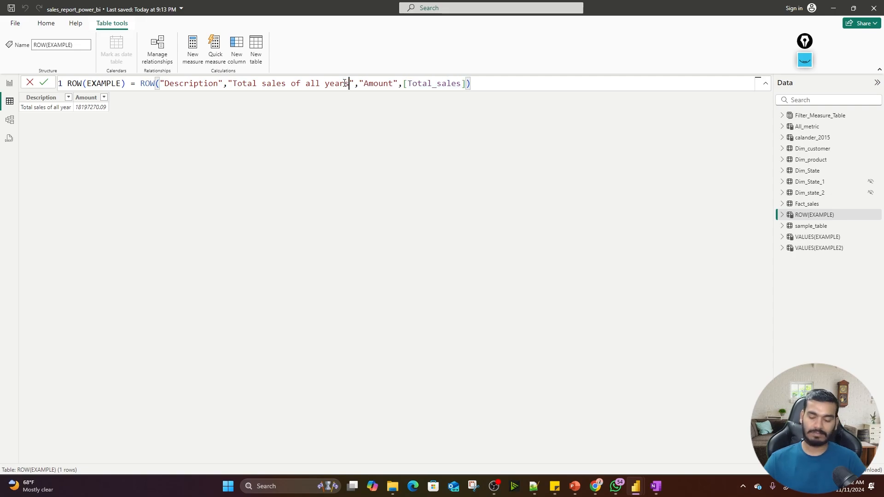
{"action": "key", "text": "Return"}
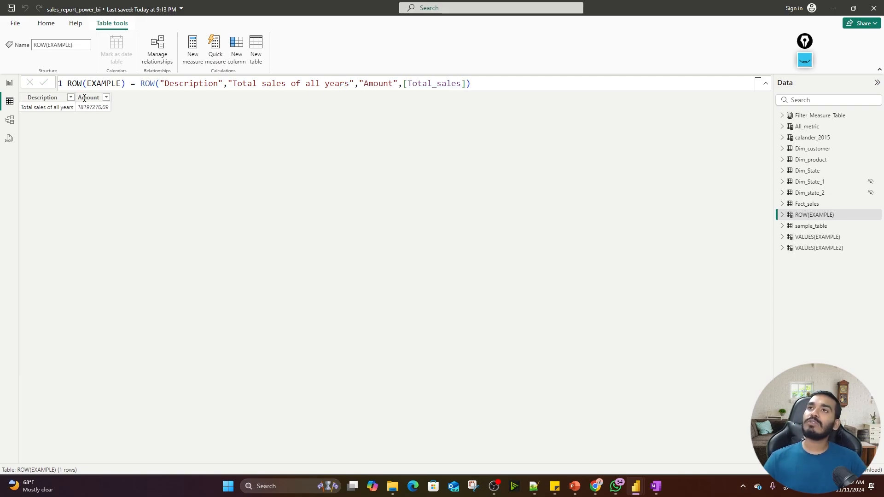
{"action": "left_click", "coordinate": [479, 83]}
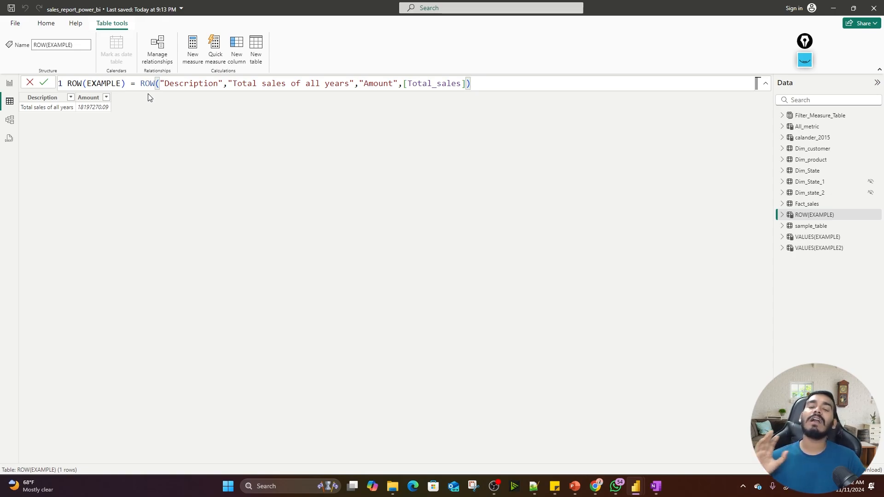
Add a table visual to report Page 1 and move it to the middle of the canvas.
{"action": "left_click", "coordinate": [9, 83]}
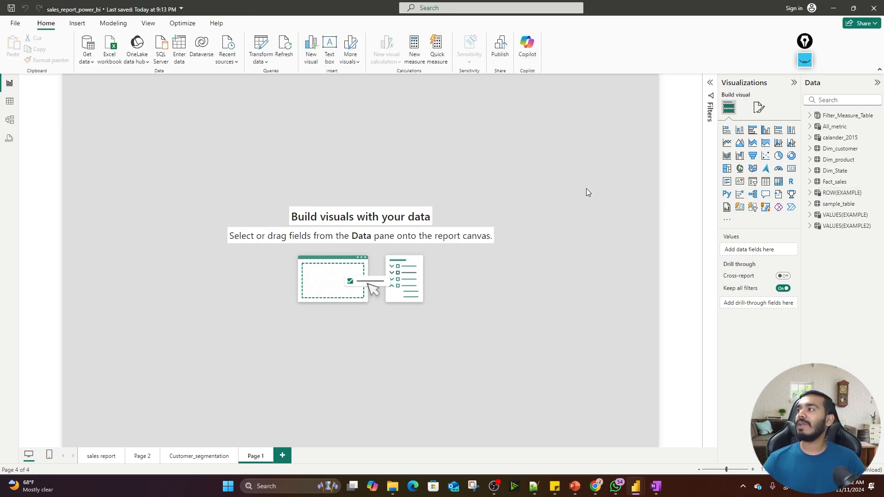
{"action": "left_click", "coordinate": [765, 182]}
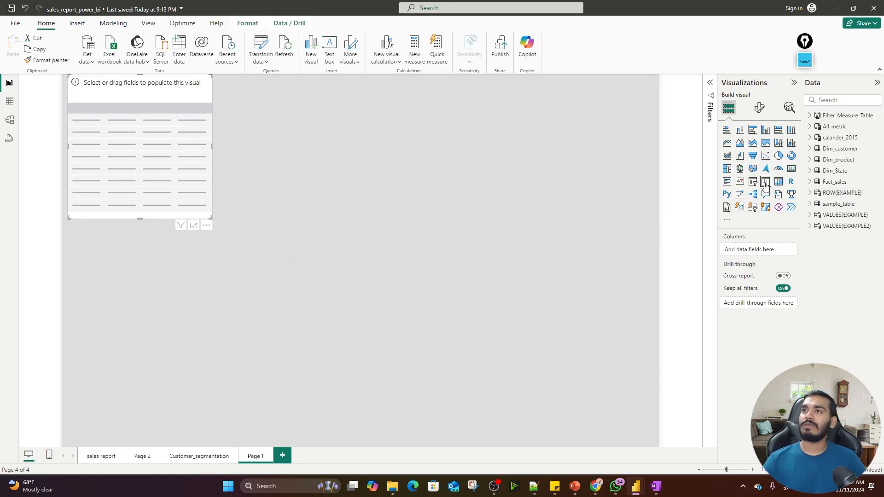
{"action": "left_click_drag", "start_coordinate": [191, 111], "coordinate": [438, 233]}
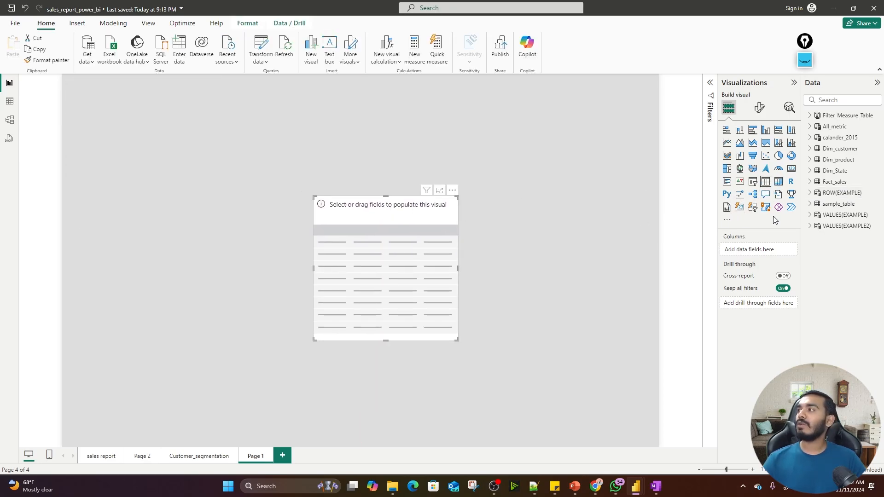
Fill the table visual with Description and Amount from ROW(EXAMPLE), in that order, and widen the visual.
{"action": "left_click", "coordinate": [810, 193]}
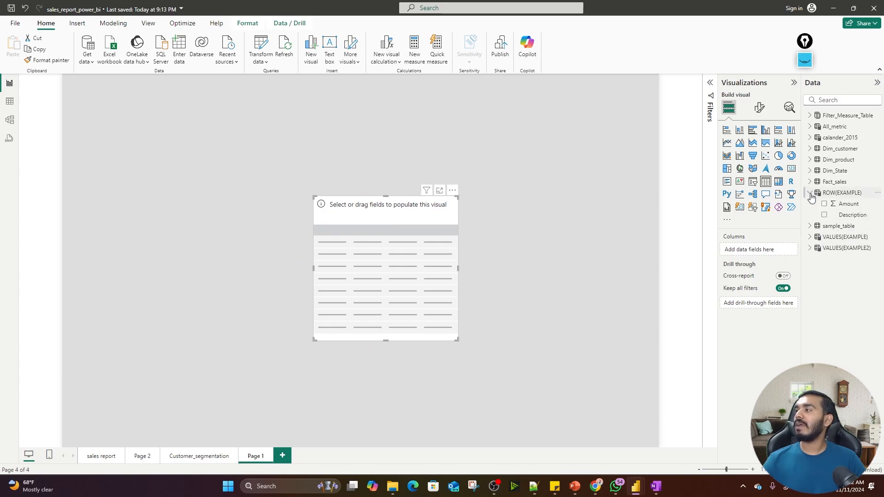
{"action": "left_click_drag", "start_coordinate": [832, 225], "coordinate": [760, 249]}
{"action": "left_click_drag", "start_coordinate": [845, 207], "coordinate": [755, 258]}
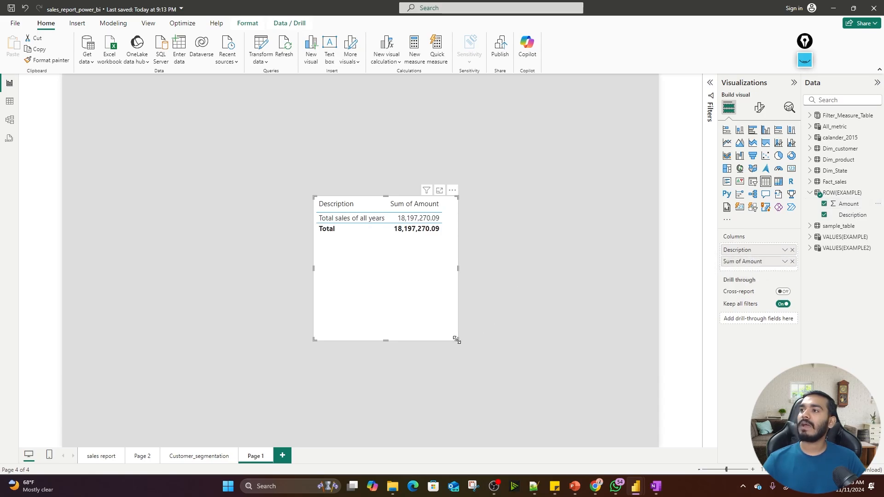
{"action": "left_click_drag", "start_coordinate": [456, 340], "coordinate": [505, 346]}
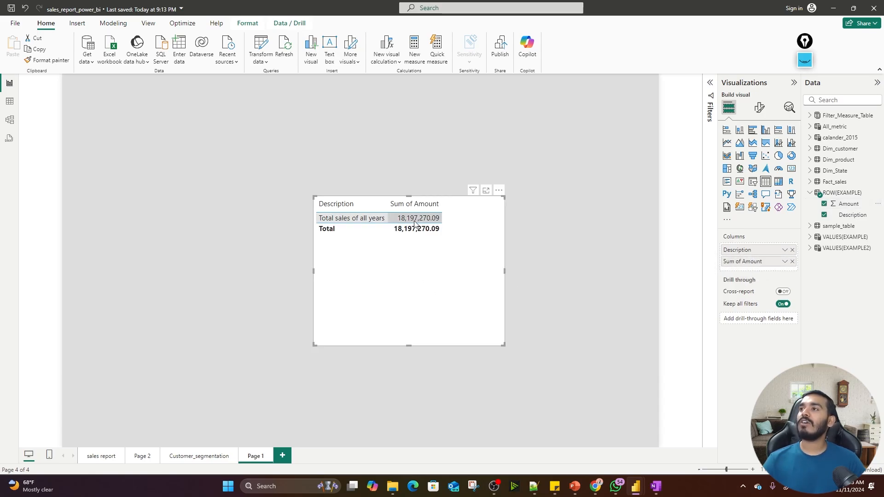
Rename the visual's "Sum of Amount" column to "Amount" and turn off its summarization.
{"action": "double_click", "coordinate": [743, 261]}
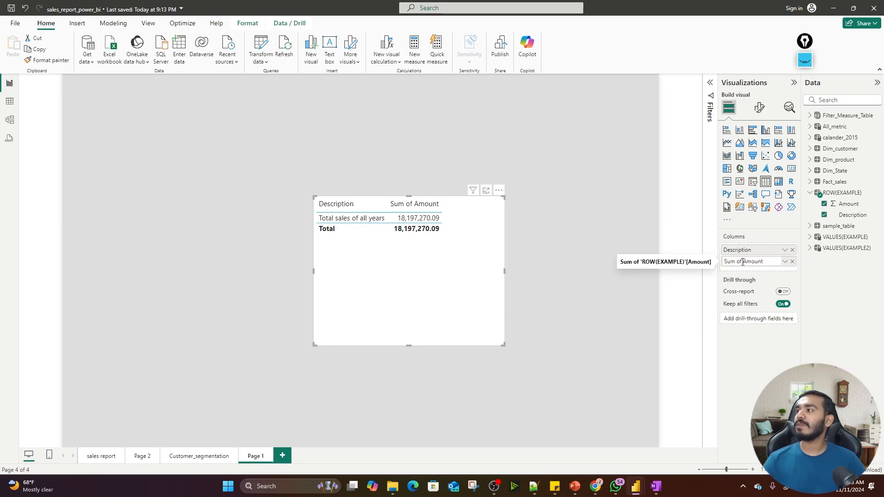
{"action": "key", "text": "BackSpace"}
{"action": "key", "text": "BackSpace"}
{"action": "key", "text": "BackSpace"}
{"action": "key", "text": "BackSpace"}
{"action": "key", "text": "BackSpace"}
{"action": "key", "text": "BackSpace"}
{"action": "key", "text": "BackSpace"}
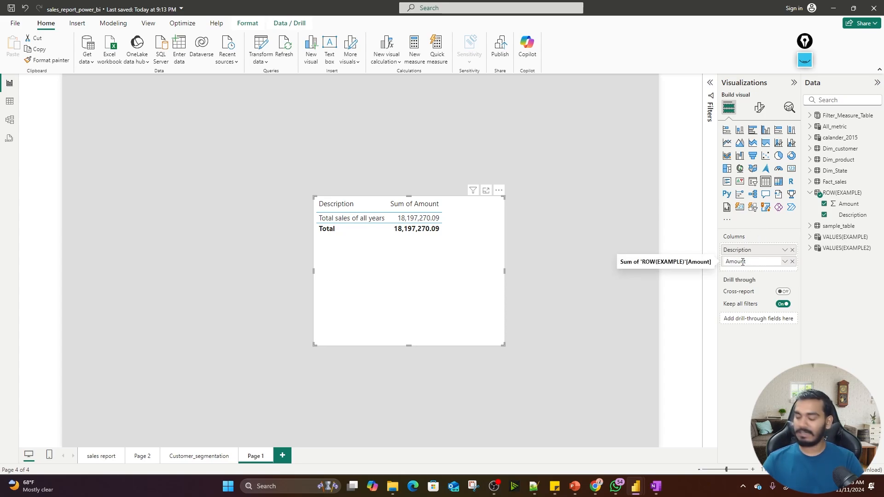
{"action": "key", "text": "Return"}
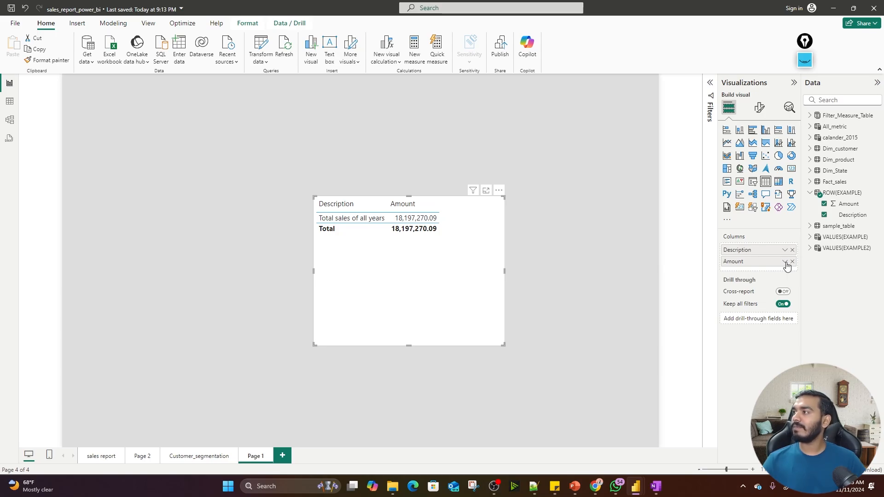
{"action": "left_click", "coordinate": [785, 262]}
{"action": "left_click", "coordinate": [810, 332]}
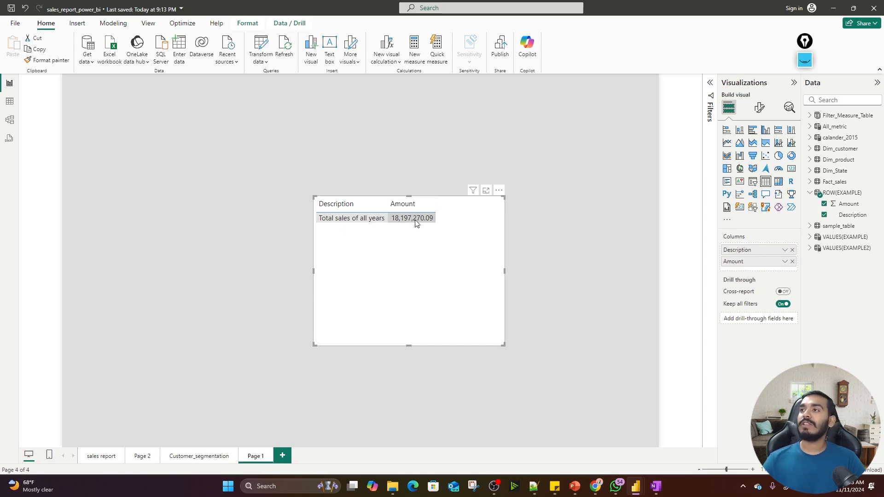
Format the Amount column of the table visual to show its values in Millions, then deselect the visual.
{"action": "left_click", "coordinate": [764, 109]}
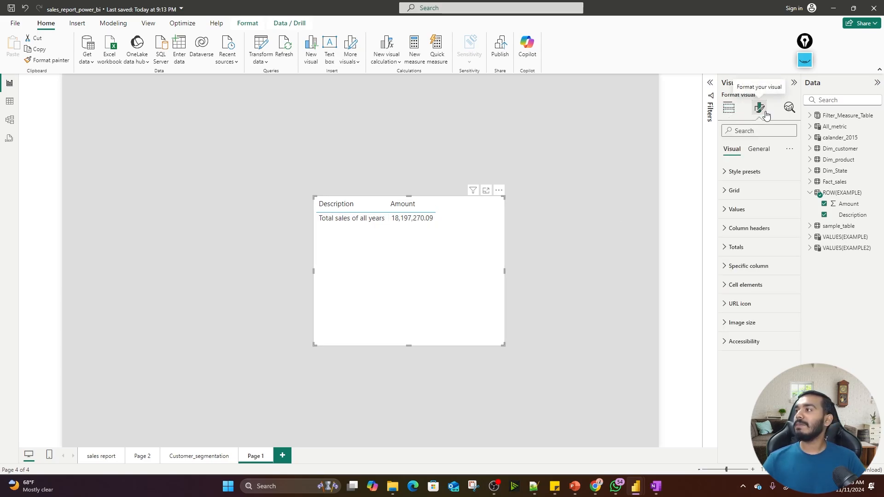
{"action": "left_click", "coordinate": [753, 266]}
{"action": "left_click", "coordinate": [767, 311]}
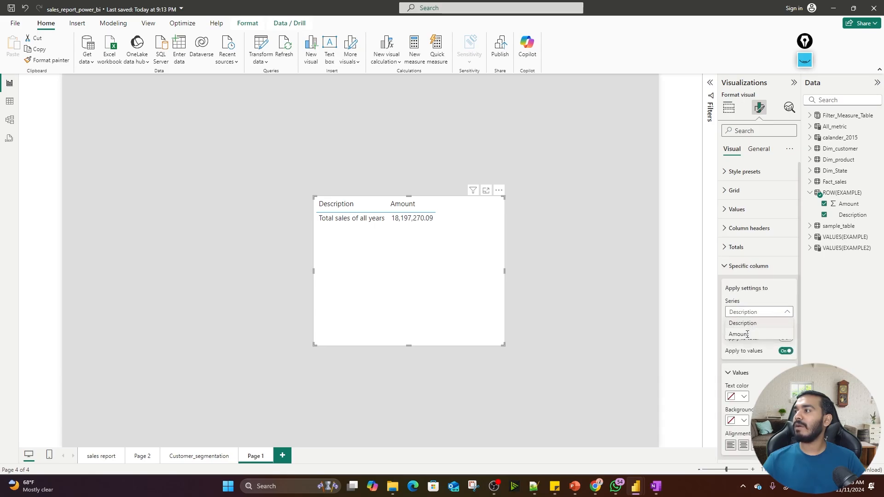
{"action": "left_click", "coordinate": [748, 333]}
{"action": "scroll", "coordinate": [748, 333], "scroll_direction": "down", "scroll_amount": 2}
{"action": "left_click", "coordinate": [751, 378]}
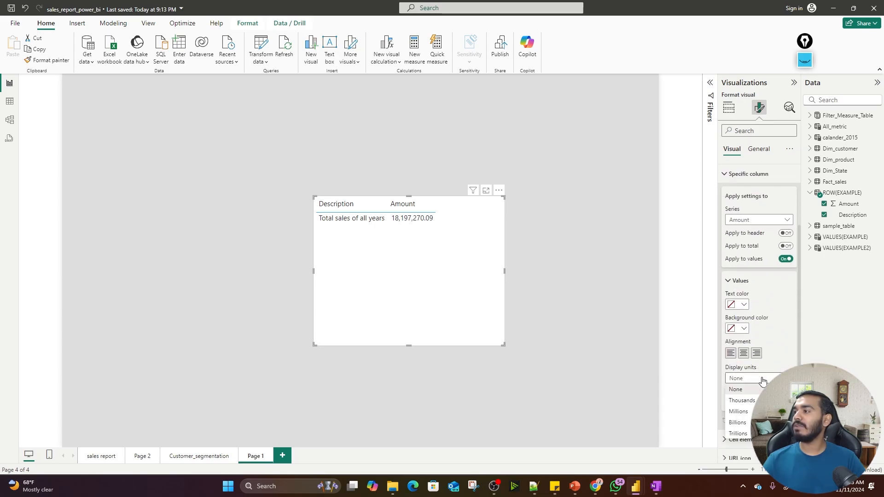
{"action": "left_click", "coordinate": [739, 412]}
{"action": "left_click", "coordinate": [529, 317]}
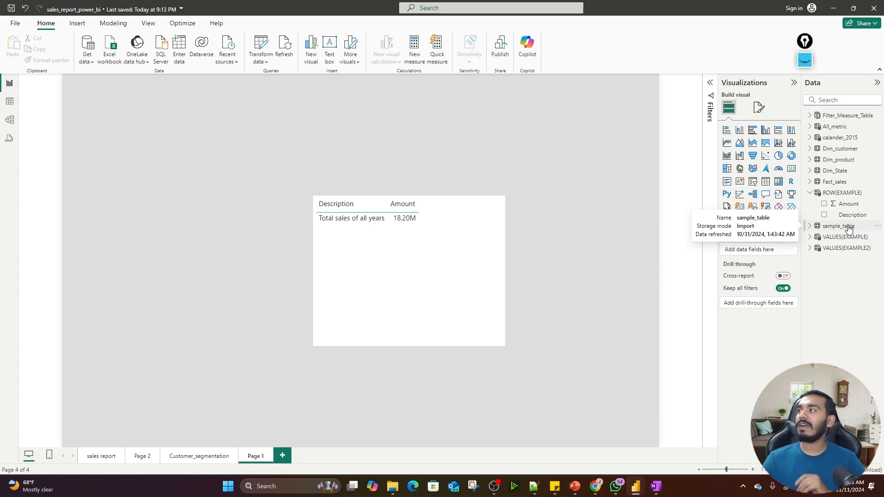
Show the data of ROW(EXAMPLE) in Table view and begin another column name after [Total_sales] in its formula.
{"action": "left_click", "coordinate": [840, 194]}
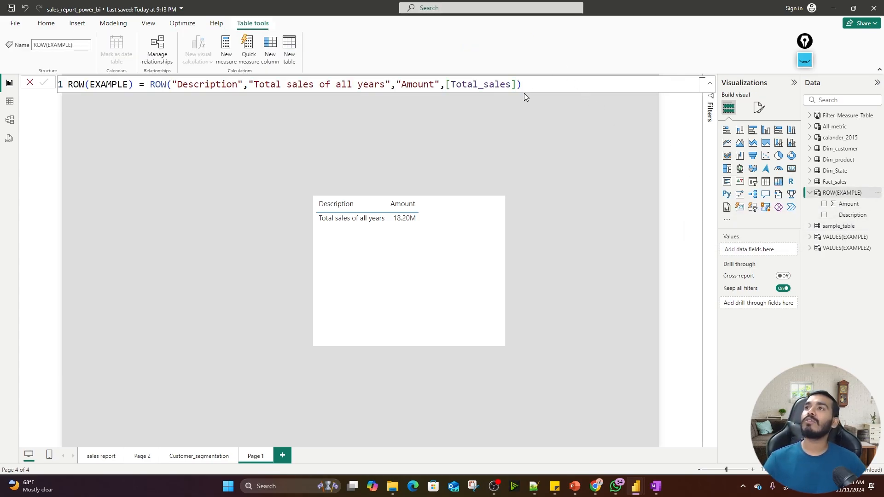
{"action": "left_click", "coordinate": [9, 101]}
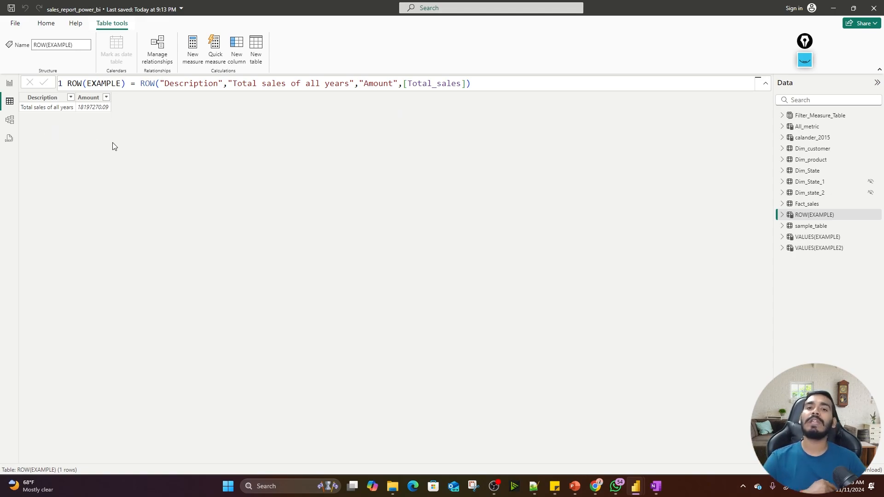
{"action": "left_click", "coordinate": [467, 84]}
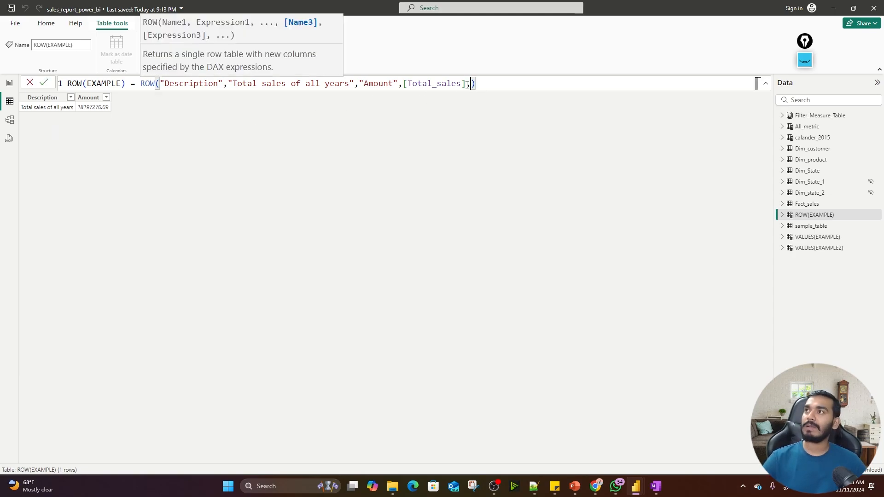
{"action": "type", "text": ",\""}
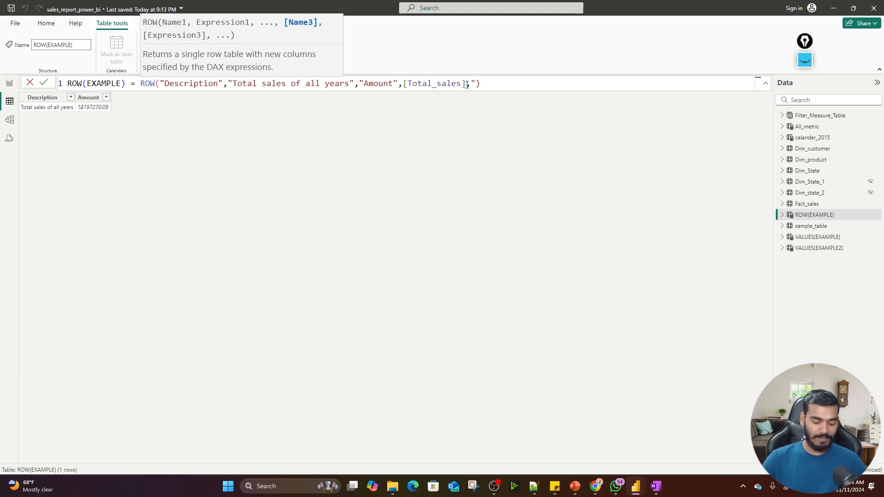
Enter "Total Profit of All Years" as the third column name in the ROW formula, followed by a comma.
{"action": "type", "text": "des"}
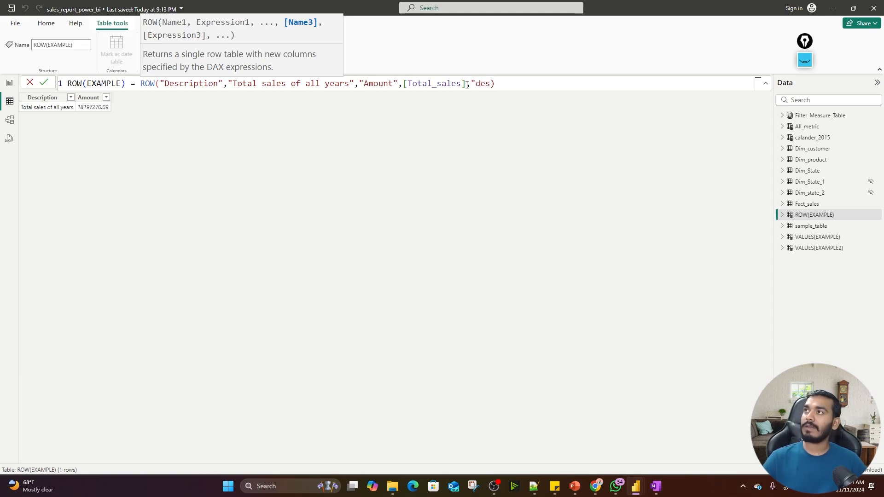
{"action": "key", "text": "BackSpace"}
{"action": "key", "text": "BackSpace"}
{"action": "key", "text": "BackSpace"}
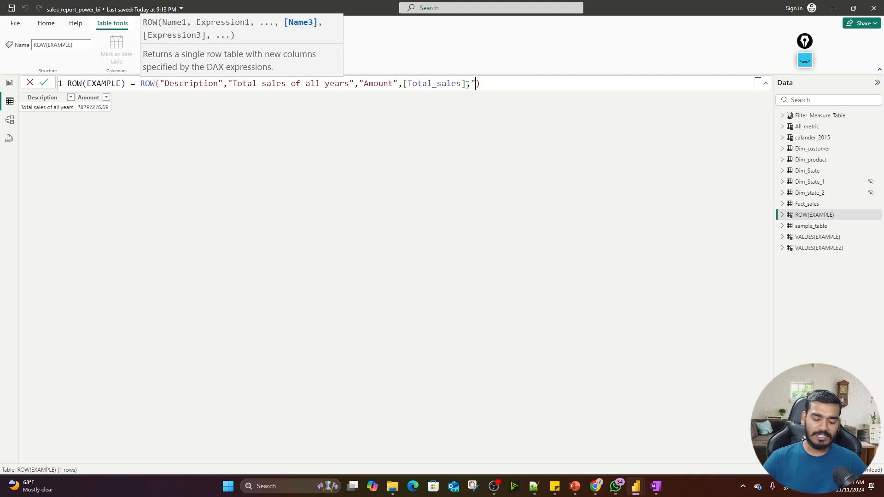
{"action": "type", "text": "total"}
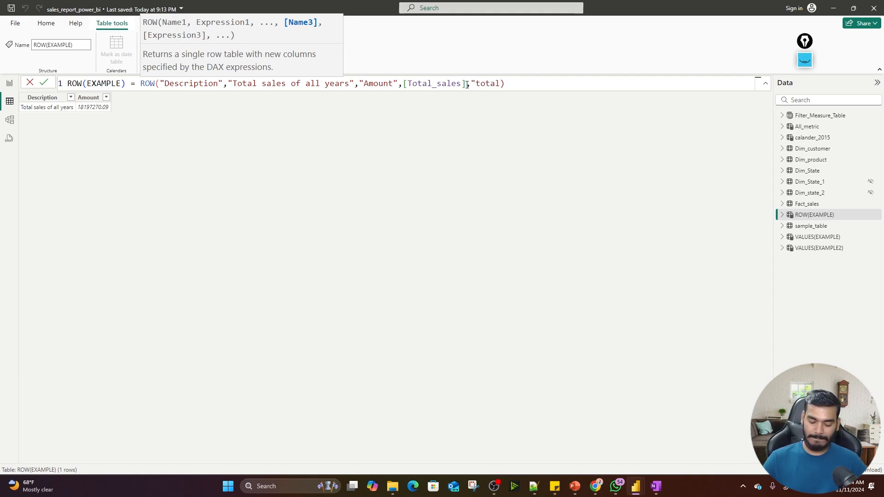
{"action": "type", "text": " profit"}
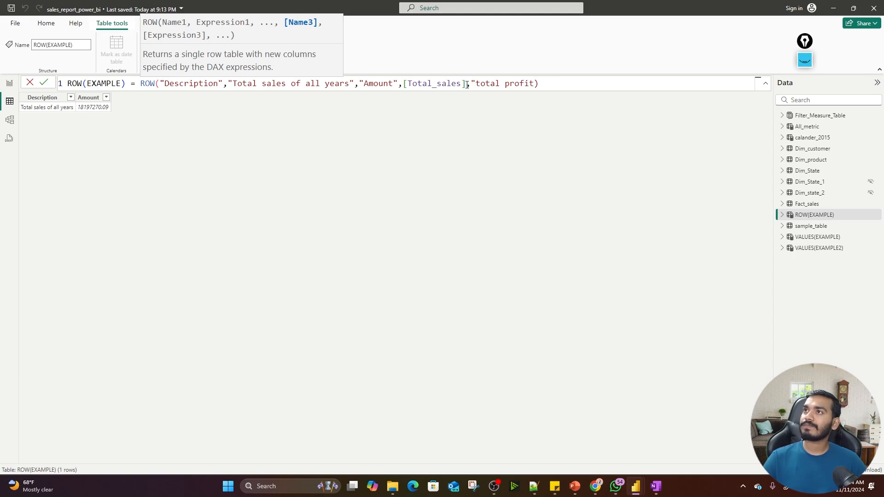
{"action": "left_click", "coordinate": [481, 84]}
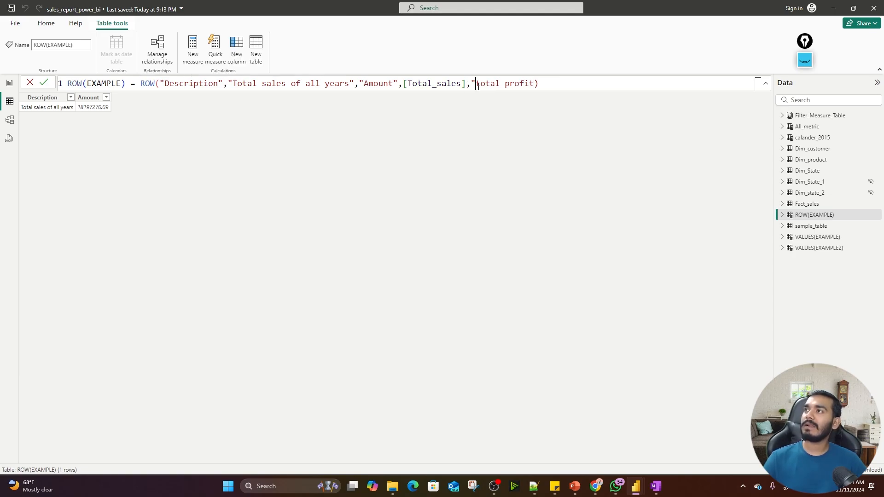
{"action": "key", "text": "BackSpace"}
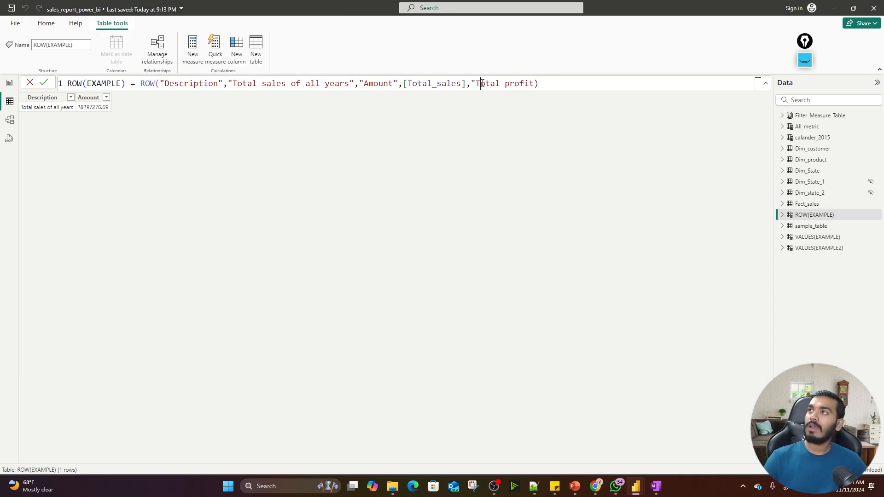
{"action": "type", "text": "T"}
{"action": "type", "text": "OF ALL"}
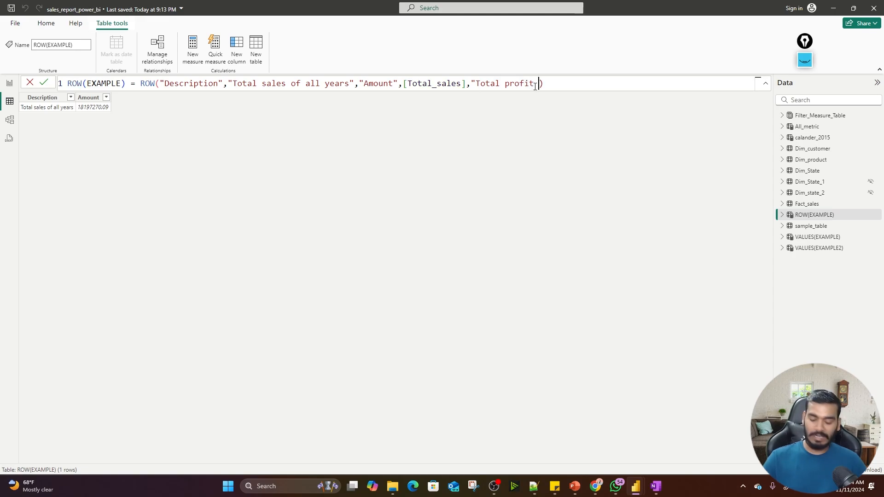
{"action": "key", "text": "BackSpace"}
{"action": "key", "text": "BackSpace"}
{"action": "key", "text": "BackSpace"}
{"action": "key", "text": "BackSpace"}
{"action": "key", "text": "BackSpace"}
{"action": "key", "text": "BackSpace"}
{"action": "key", "text": "BackSpace"}
{"action": "key", "text": "BackSpace"}
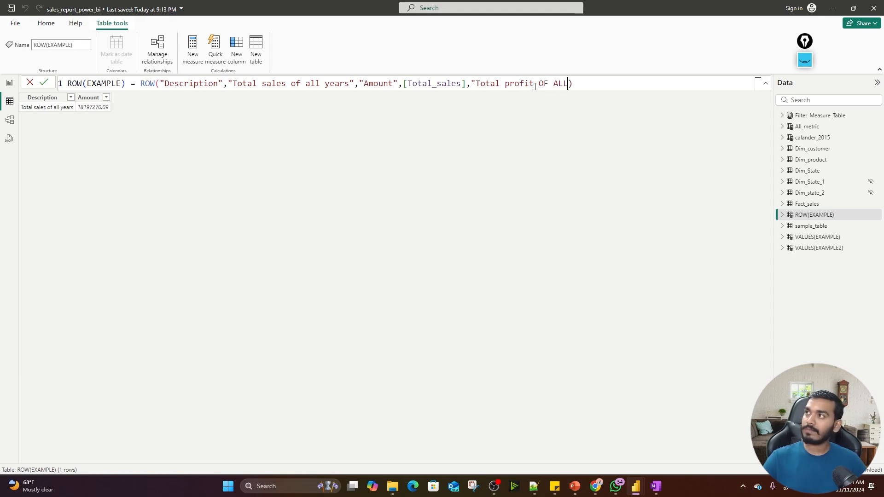
{"action": "type", "text": "of All"}
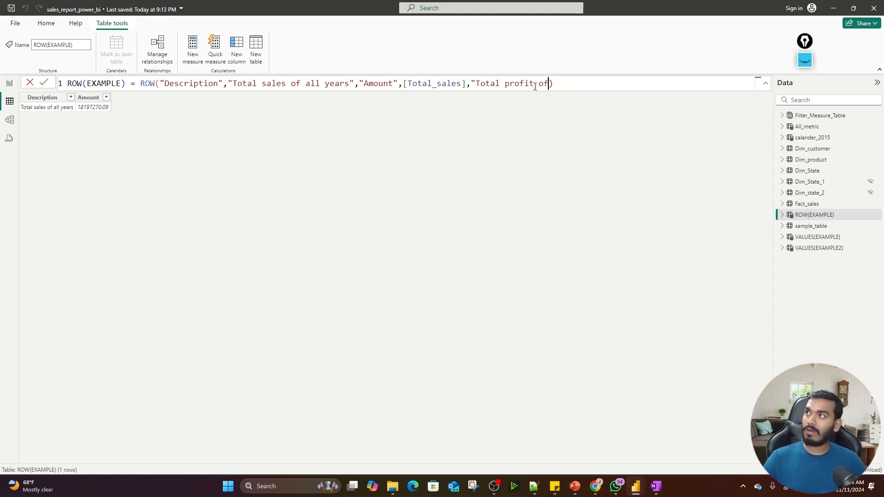
{"action": "type", "text": " Years"}
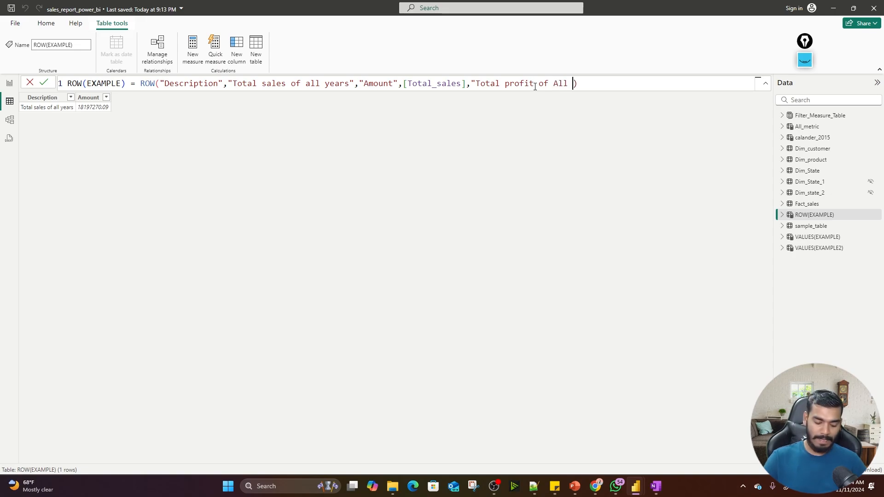
{"action": "left_click", "coordinate": [512, 85]}
{"action": "key", "text": "BackSpace"}
{"action": "type", "text": "P"}
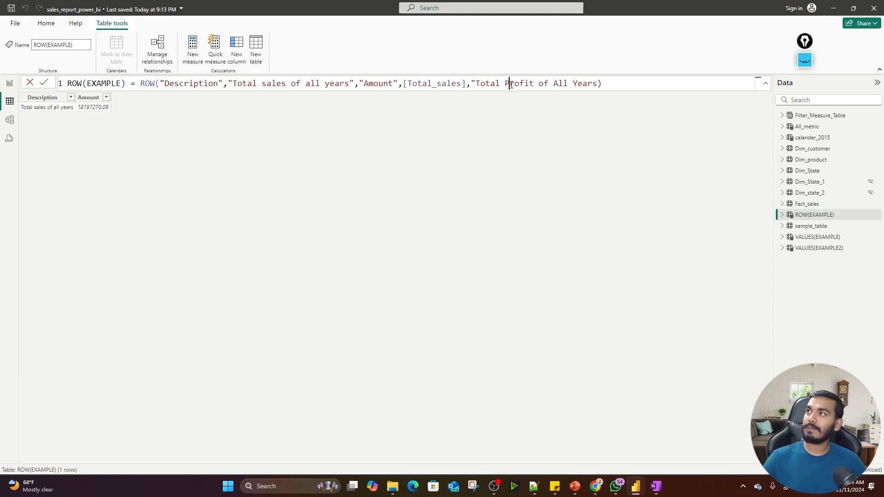
{"action": "left_click", "coordinate": [599, 84]}
{"action": "type", "text": ","}
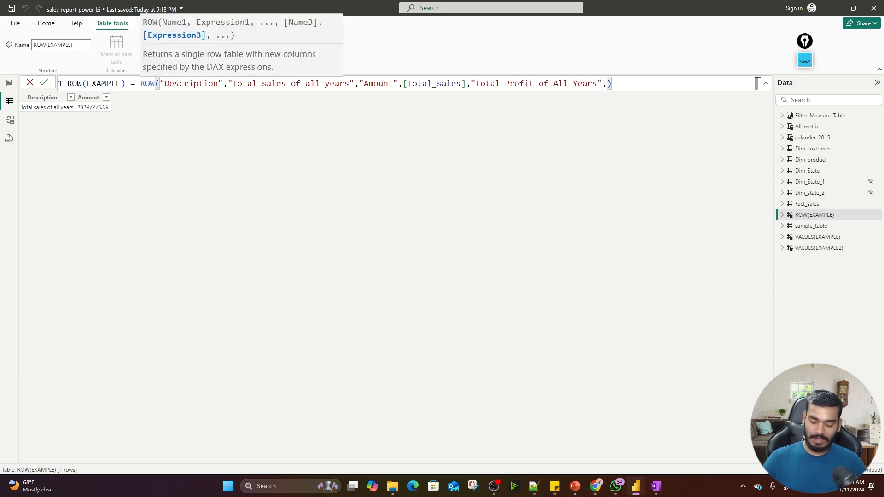
{"action": "type", "text": "\"pROFIT"}
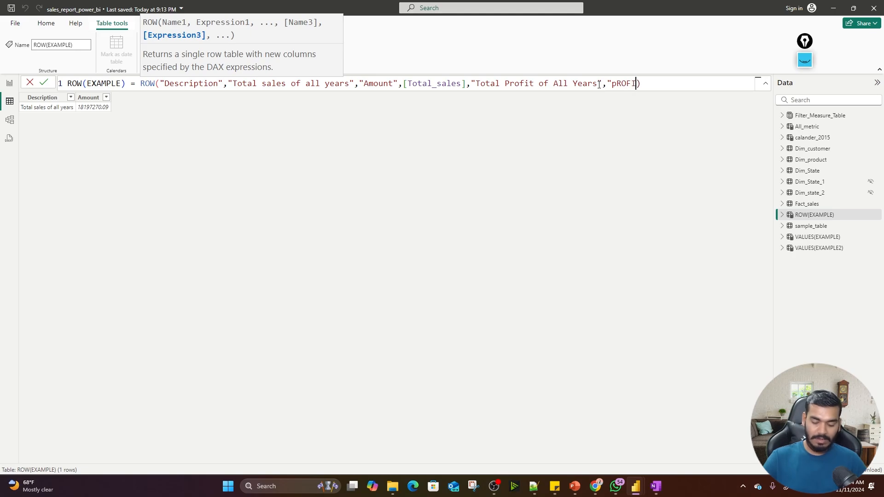
{"action": "key", "text": "BackSpace"}
{"action": "key", "text": "BackSpace"}
{"action": "key", "text": "BackSpace"}
{"action": "key", "text": "BackSpace"}
{"action": "key", "text": "BackSpace"}
{"action": "key", "text": "BackSpace"}
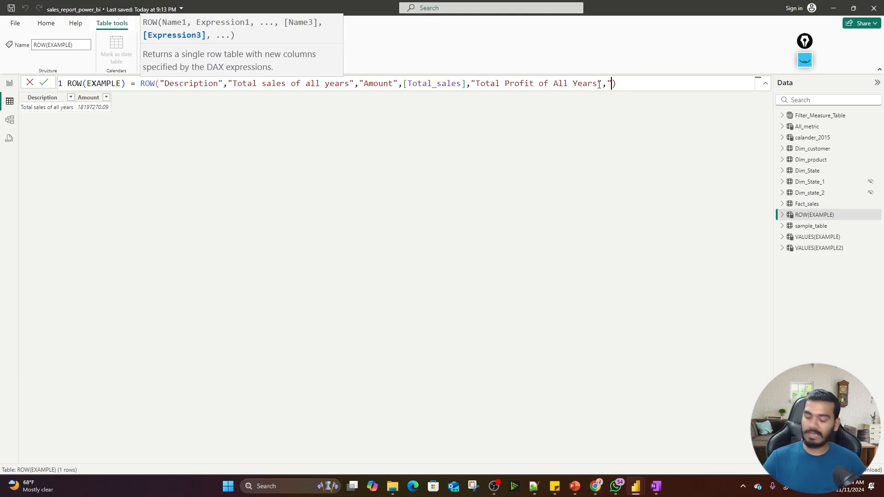
{"action": "type", "text": "Profit"}
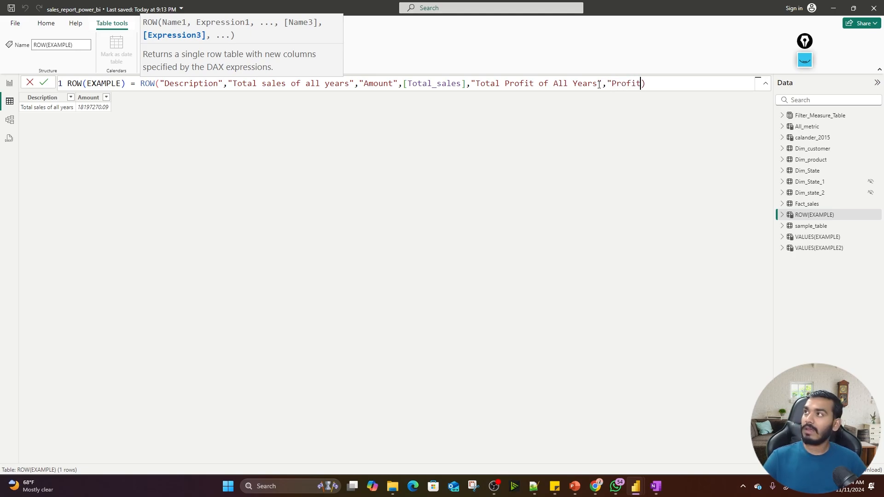
{"action": "type", "text": "\","}
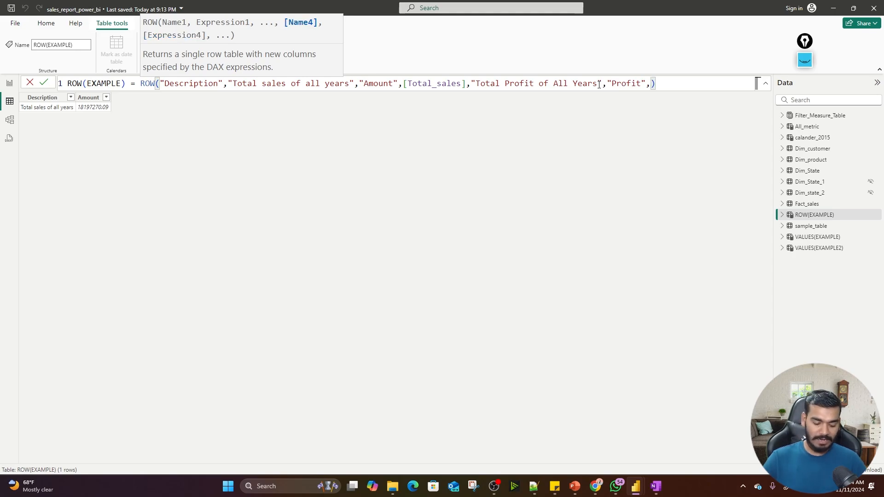
{"action": "type", "text": "tot"}
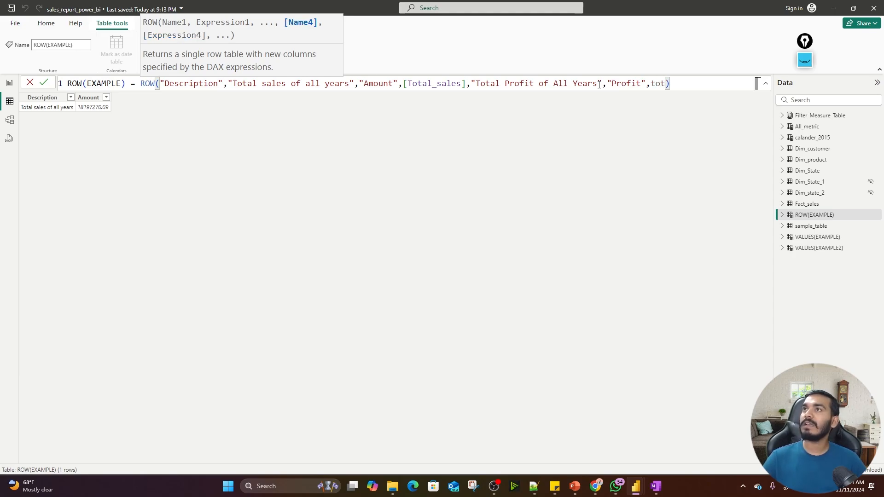
{"action": "key", "text": "BackSpace"}
{"action": "key", "text": "BackSpace"}
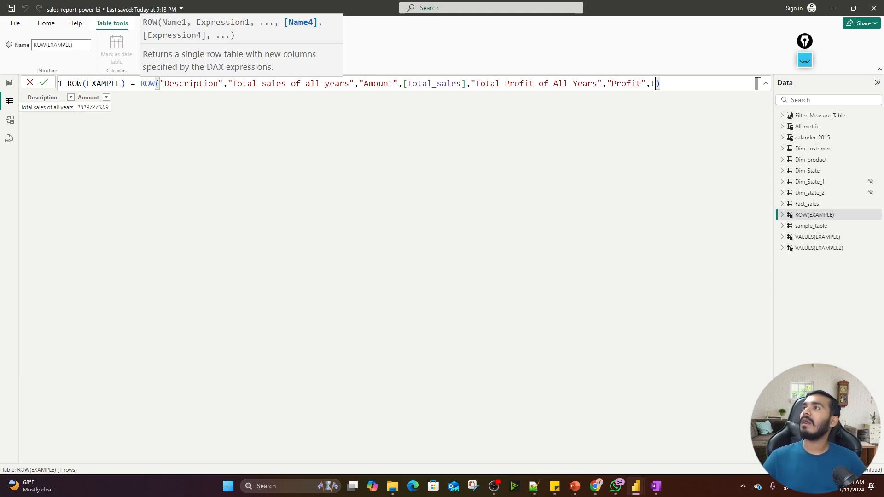
{"action": "key", "text": "BackSpace"}
{"action": "key", "text": "BackSpace"}
{"action": "key", "text": "BackSpace"}
{"action": "key", "text": "BackSpace"}
{"action": "key", "text": "BackSpace"}
{"action": "key", "text": "BackSpace"}
{"action": "key", "text": "BackSpace"}
{"action": "key", "text": "BackSpace"}
{"action": "key", "text": "BackSpace"}
{"action": "key", "text": "BackSpace"}
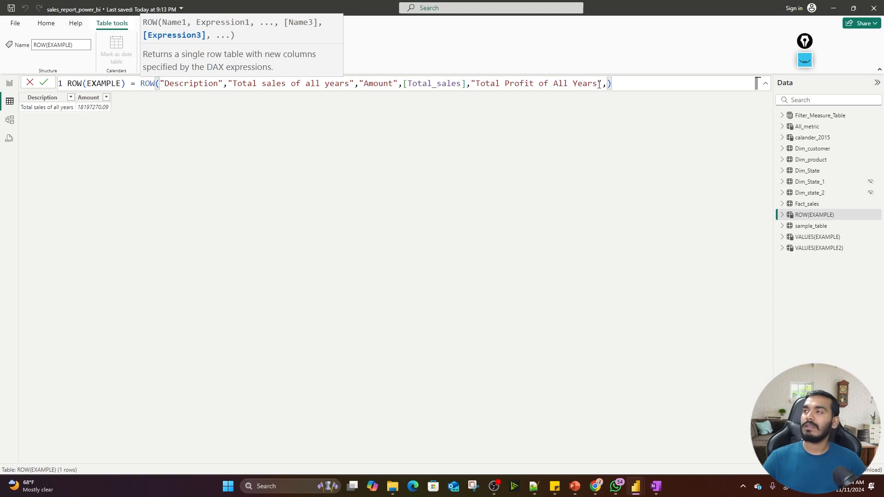
Replace the third column name in the ROW formula with "Description" and continue after its comma.
{"action": "left_click", "coordinate": [599, 84]}
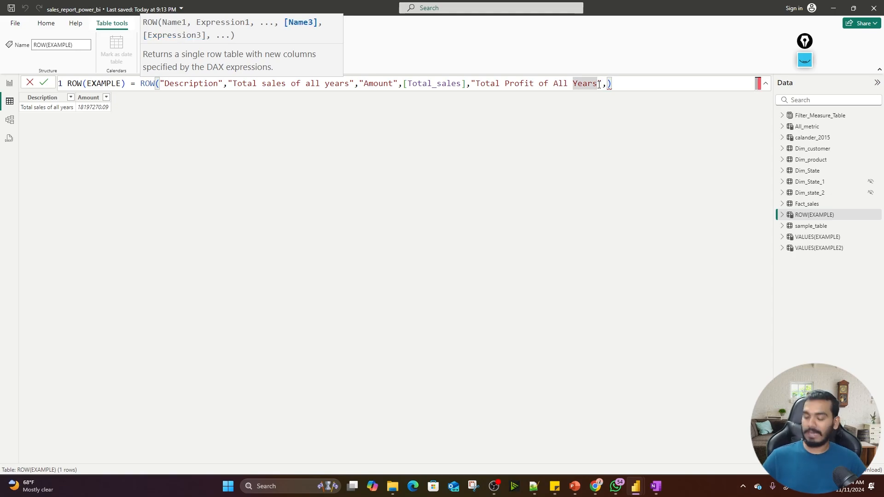
{"action": "key", "text": "BackSpace"}
{"action": "key", "text": "BackSpace"}
{"action": "key", "text": "BackSpace"}
{"action": "key", "text": "BackSpace"}
{"action": "key", "text": "BackSpace"}
{"action": "key", "text": "BackSpace"}
{"action": "key", "text": "BackSpace"}
{"action": "key", "text": "BackSpace"}
{"action": "key", "text": "BackSpace"}
{"action": "key", "text": "BackSpace"}
{"action": "key", "text": "BackSpace"}
{"action": "key", "text": "BackSpace"}
{"action": "key", "text": "BackSpace"}
{"action": "key", "text": "BackSpace"}
{"action": "key", "text": "BackSpace"}
{"action": "key", "text": "BackSpace"}
{"action": "key", "text": "BackSpace"}
{"action": "key", "text": "BackSpace"}
{"action": "key", "text": "BackSpace"}
{"action": "key", "text": "BackSpace"}
{"action": "key", "text": "BackSpace"}
{"action": "key", "text": "BackSpace"}
{"action": "key", "text": "BackSpace"}
{"action": "key", "text": "BackSpace"}
{"action": "key", "text": "BackSpace"}
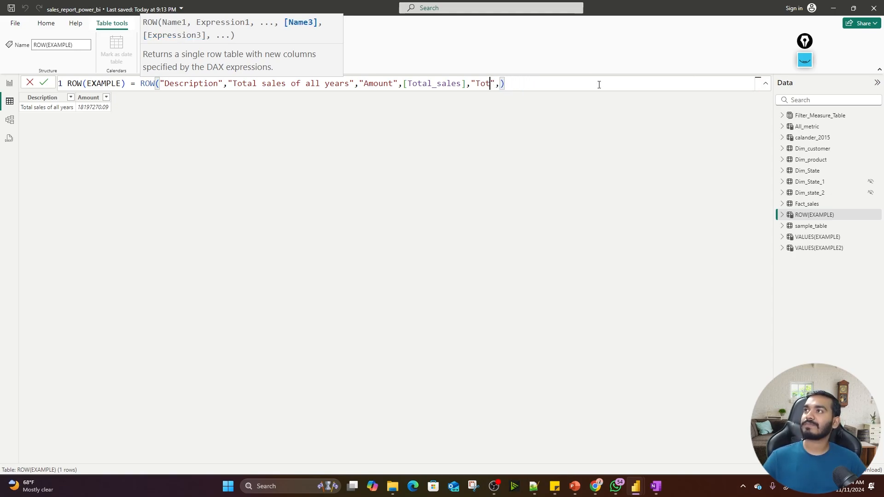
{"action": "type", "text": "Desc"}
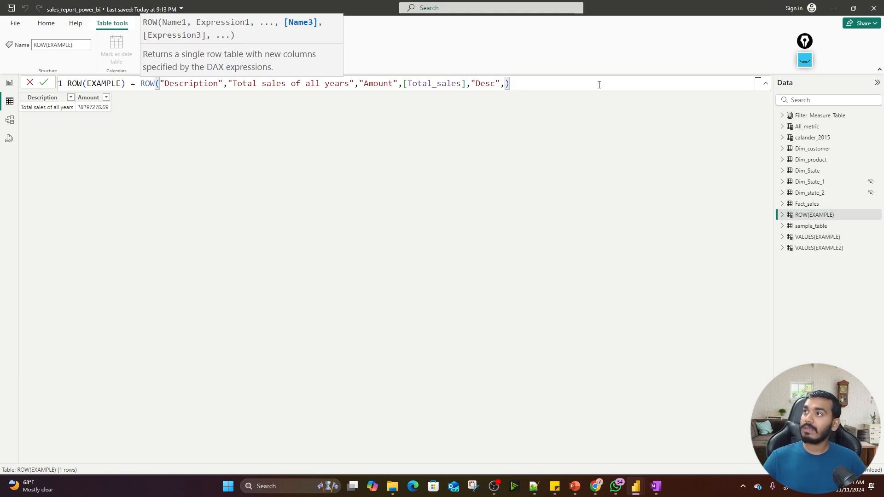
{"action": "type", "text": "rit"}
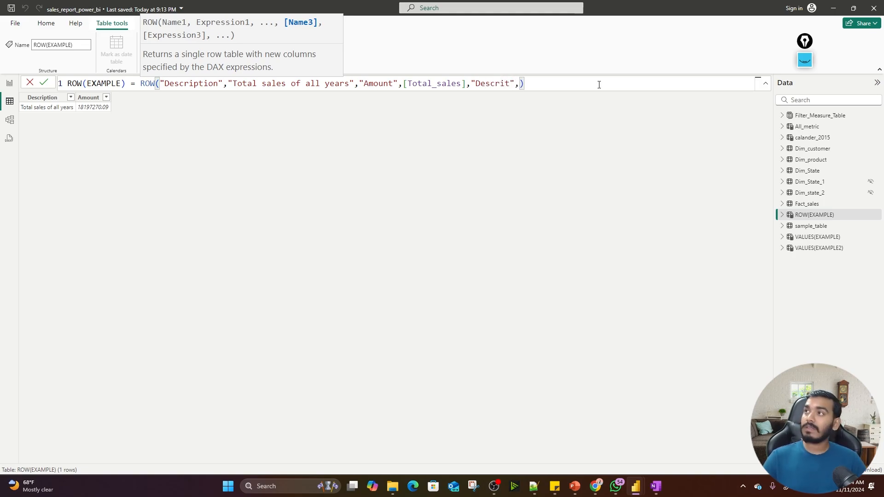
{"action": "key", "text": "BackSpace"}
{"action": "key", "text": "BackSpace"}
{"action": "type", "text": "i"}
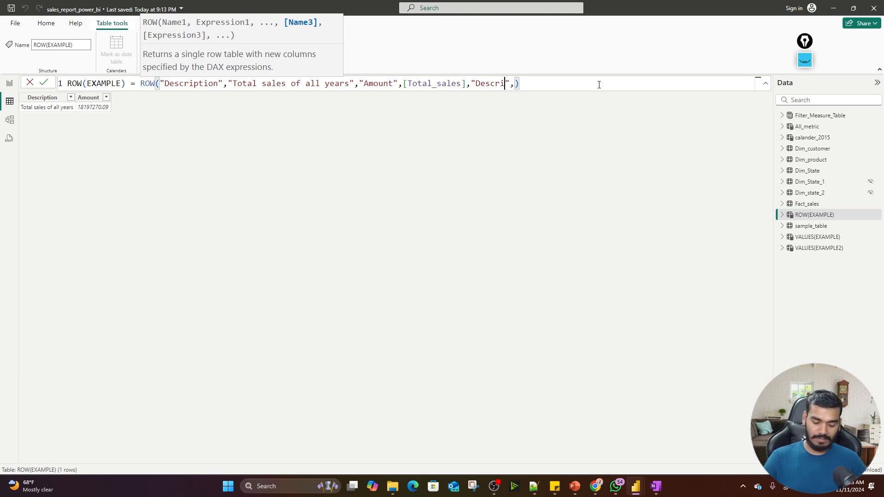
{"action": "type", "text": "ption"}
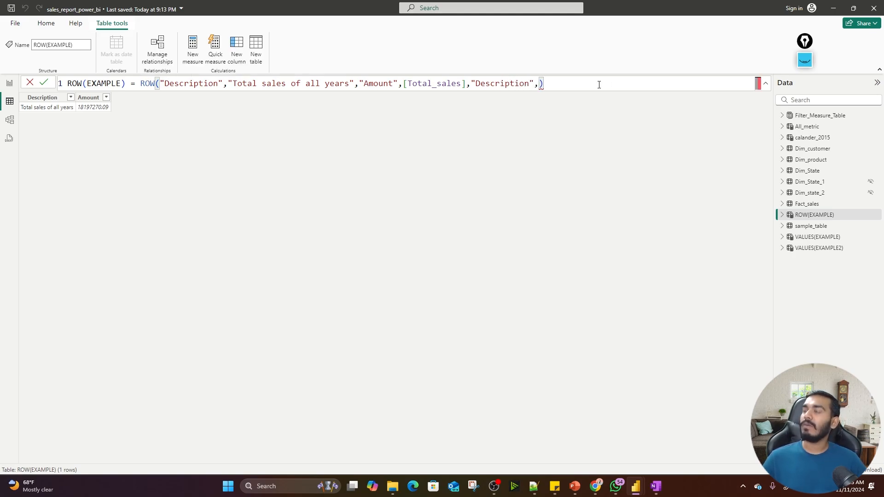
{"action": "type", "text": "\","}
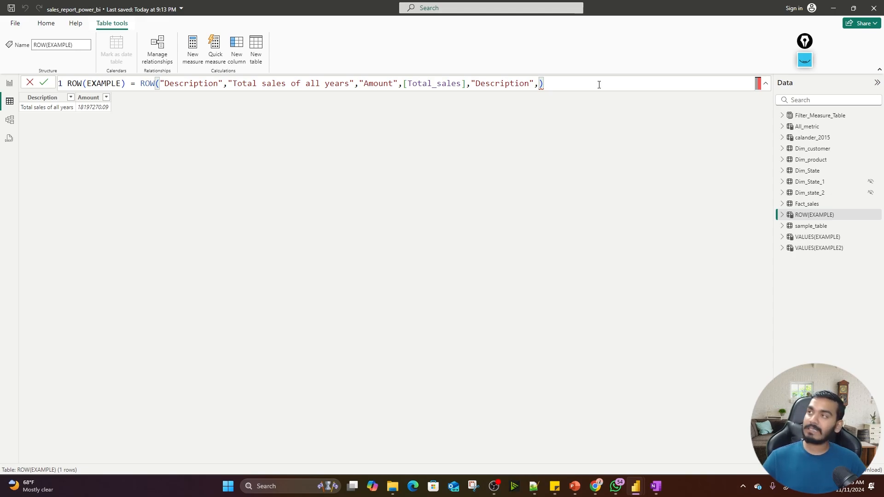
Enter "Total Profit of All Years" as the value of the second "Description" column in the ROW formula, followed by a comma.
{"action": "type", "text": "\""}
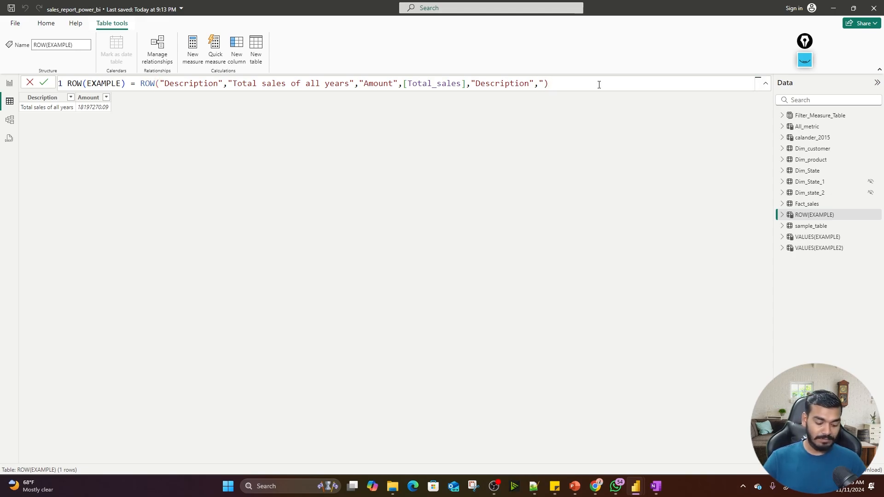
{"action": "type", "text": "Total P"}
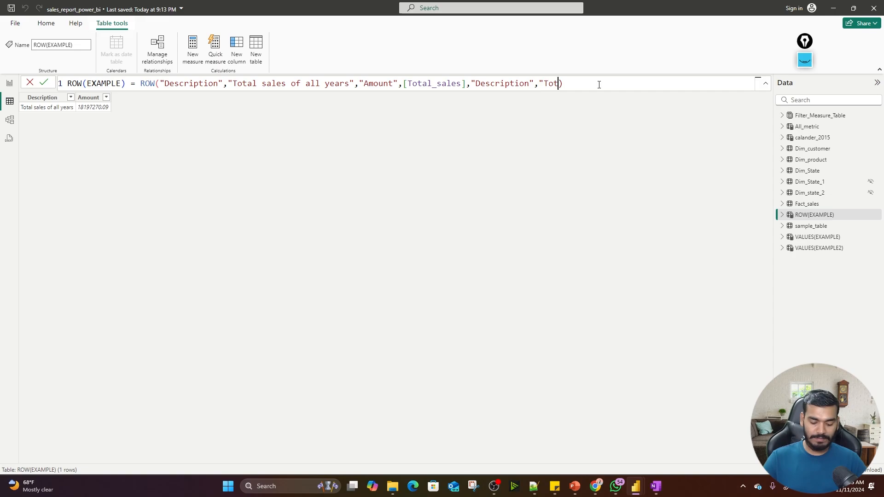
{"action": "type", "text": "rofit "}
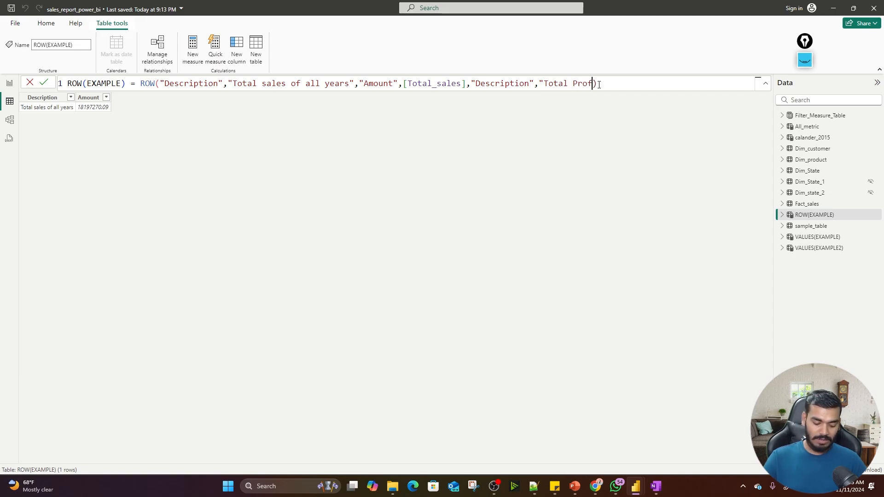
{"action": "type", "text": "odf"}
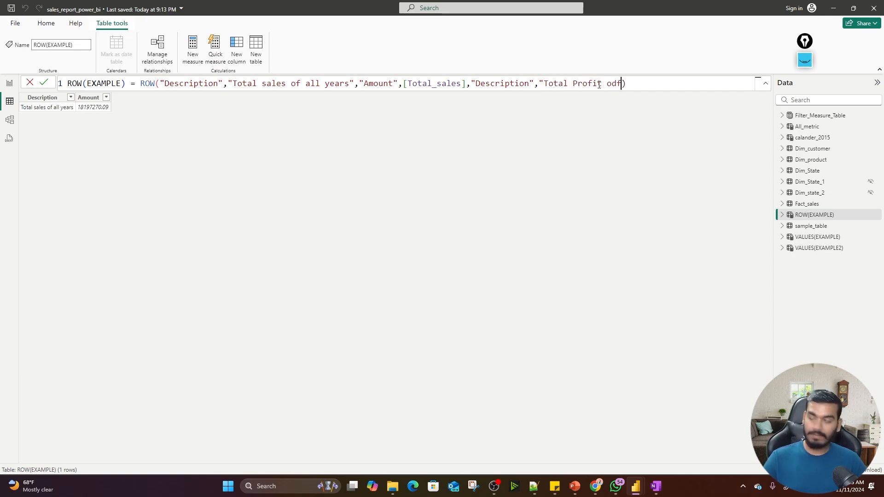
{"action": "key", "text": "BackSpace"}
{"action": "key", "text": "BackSpace"}
{"action": "type", "text": "f al"}
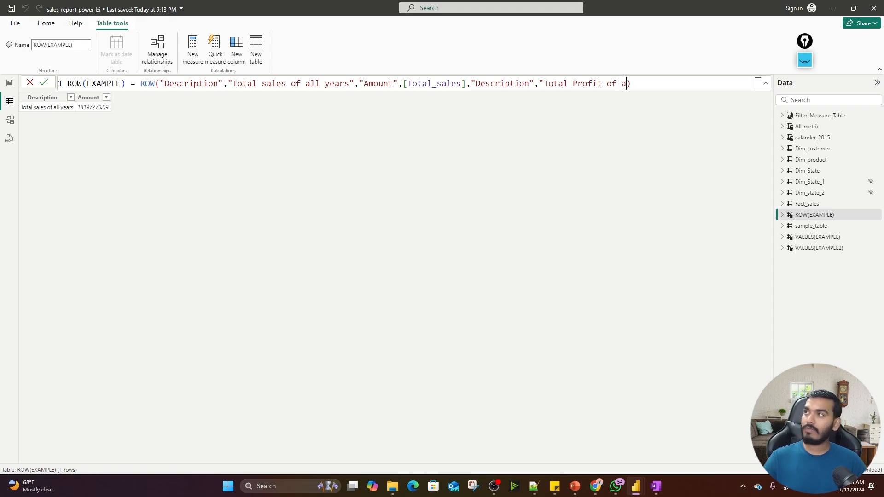
{"action": "key", "text": "BackSpace"}
{"action": "key", "text": "BackSpace"}
{"action": "type", "text": "All Y"}
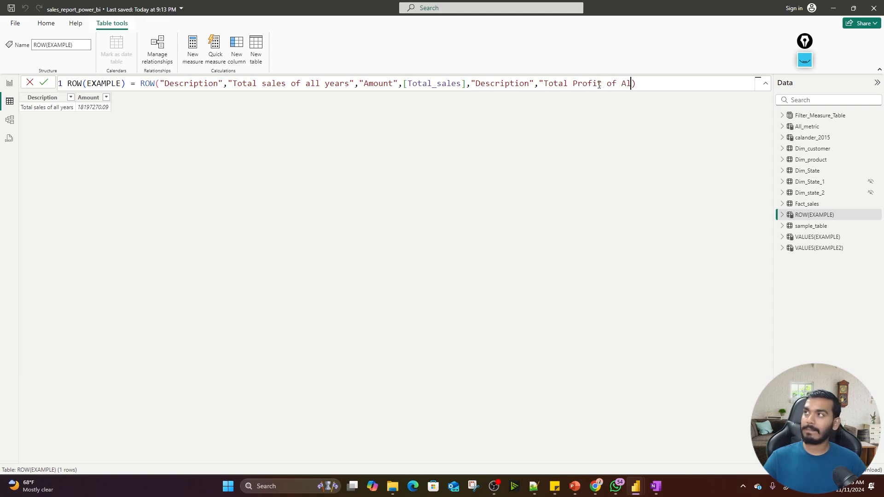
{"action": "type", "text": "ear"}
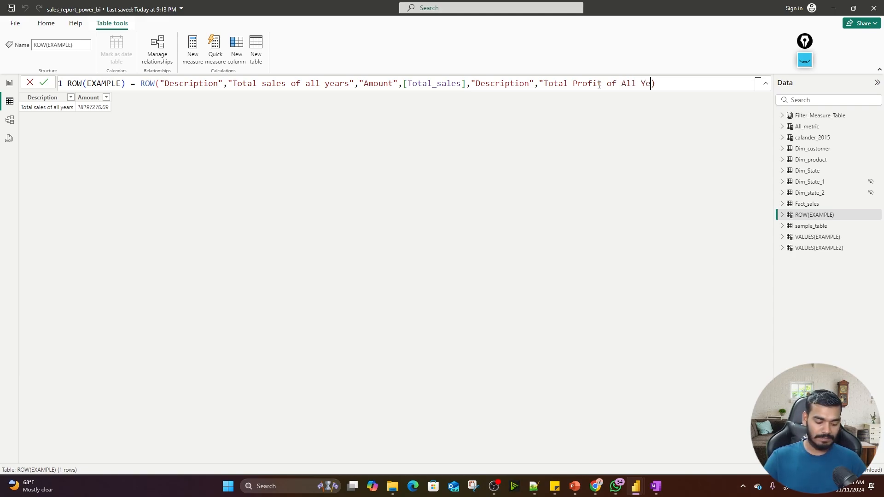
{"action": "key", "text": "BackSpace"}
{"action": "key", "text": "BackSpace"}
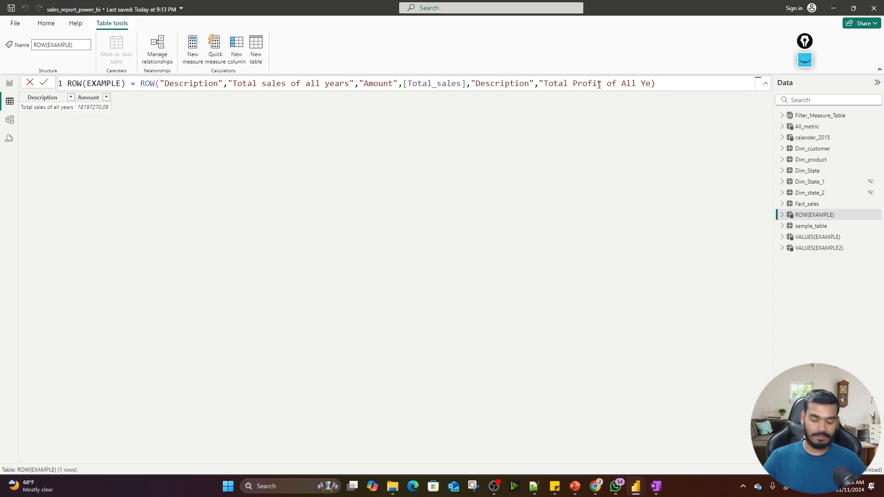
{"action": "type", "text": "ars"}
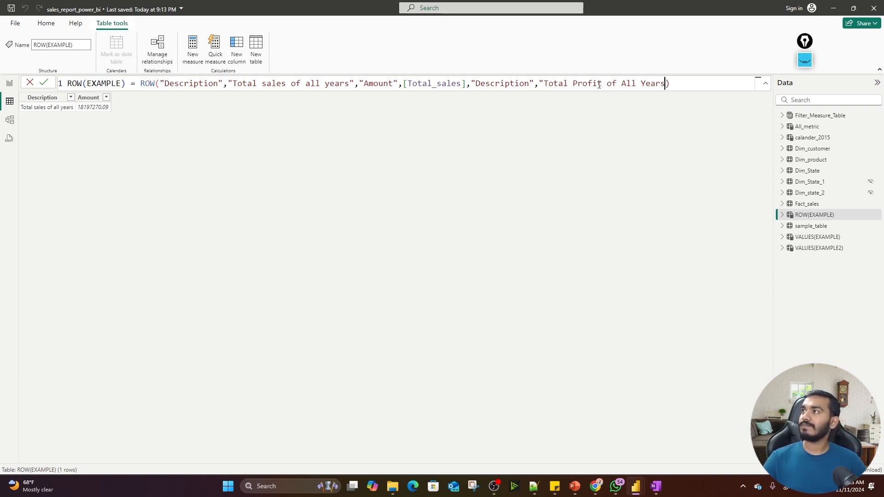
{"action": "type", "text": "\""}
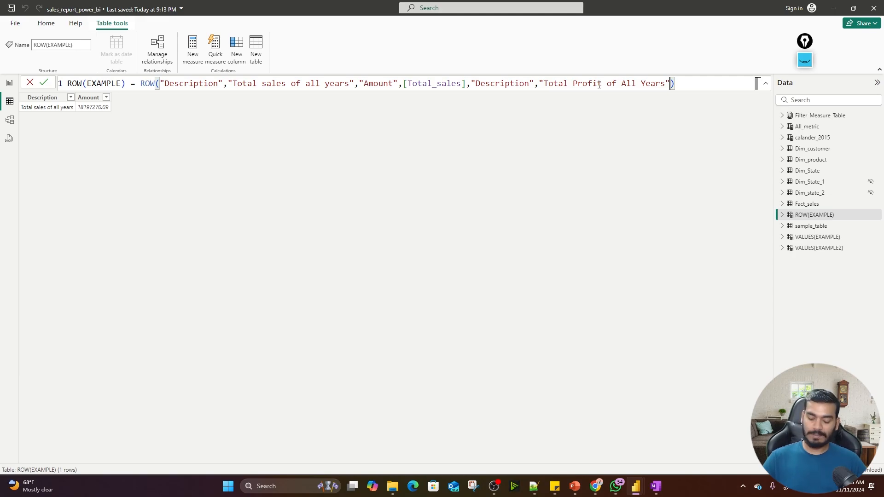
{"action": "type", "text": ","}
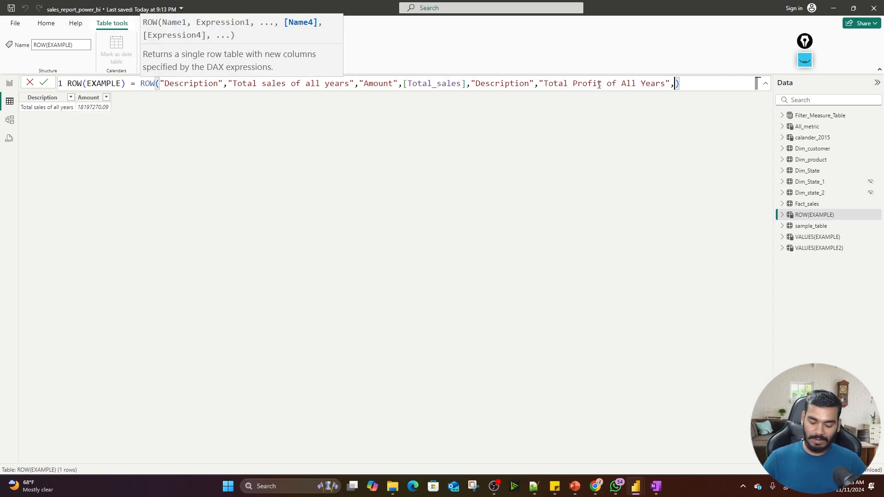
Add a "Profit" column returning the [Total_profit] measure to the ROW formula and commit it.
{"action": "type", "text": "\"Profi"}
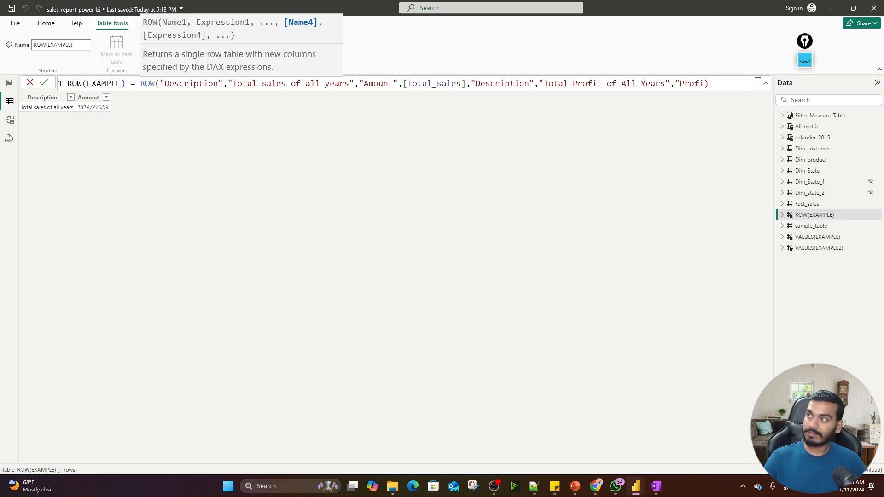
{"action": "type", "text": "t\","}
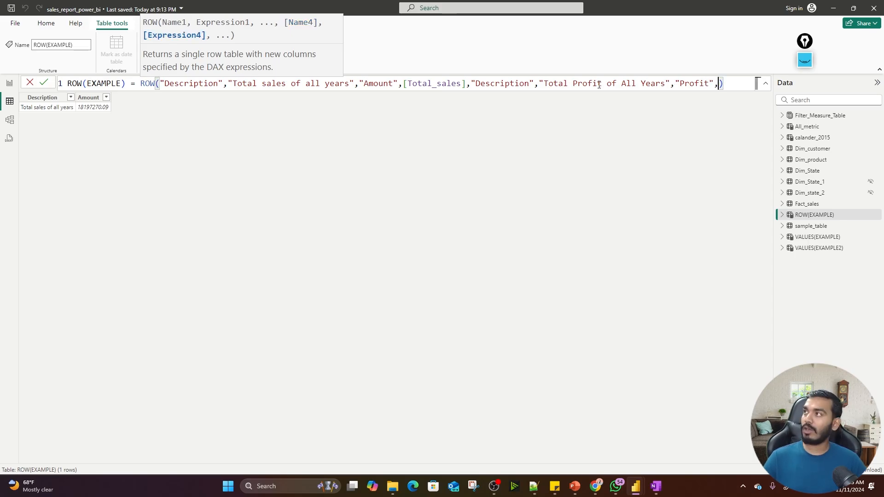
{"action": "type", "text": "pro"}
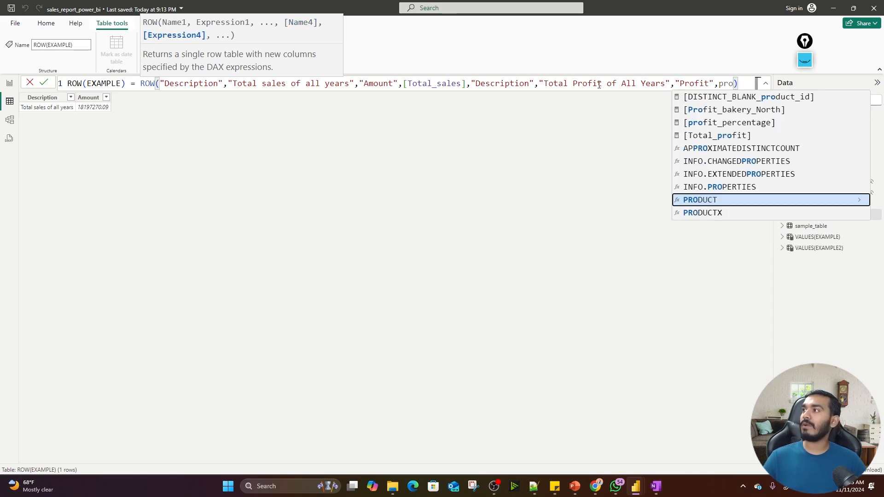
{"action": "key", "text": "Up"}
{"action": "key", "text": "Up"}
{"action": "key", "text": "Up"}
{"action": "key", "text": "Up"}
{"action": "key", "text": "Up"}
{"action": "key", "text": "Up"}
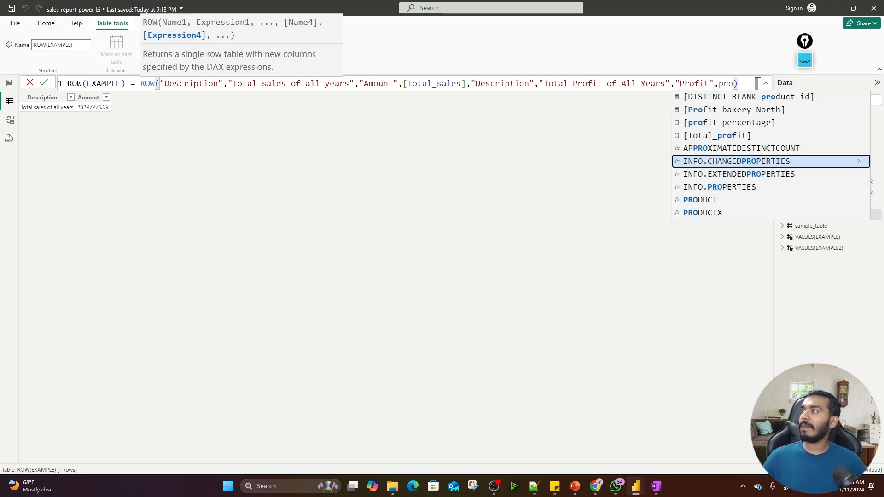
{"action": "key", "text": "Tab"}
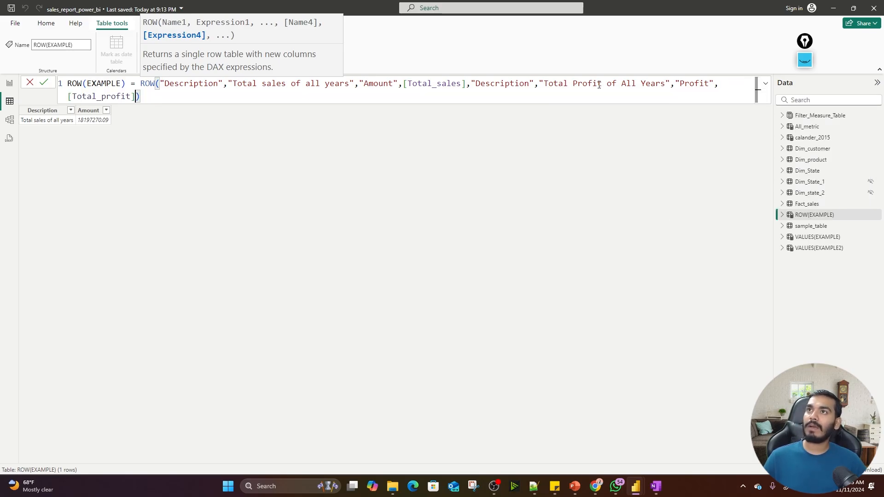
{"action": "key", "text": "Return"}
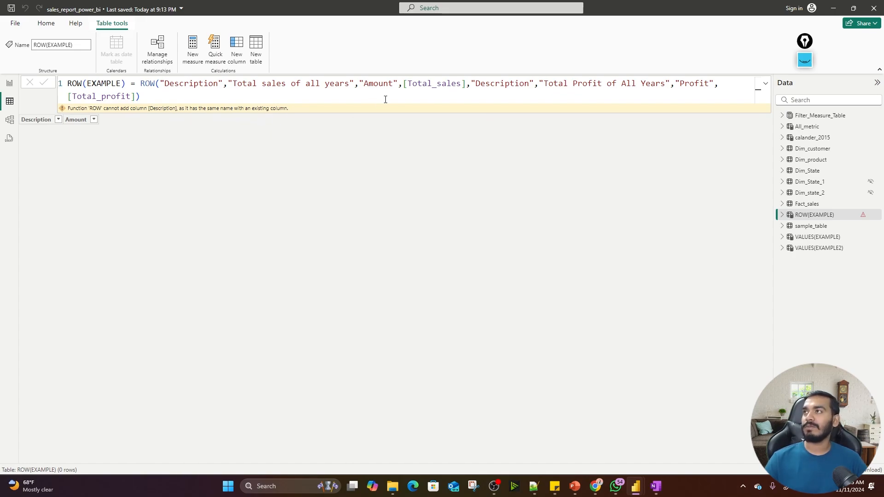
Rename the second "Description" column in the ROW formula as "Descriptions" and commit the formula.
{"action": "left_click", "coordinate": [531, 83]}
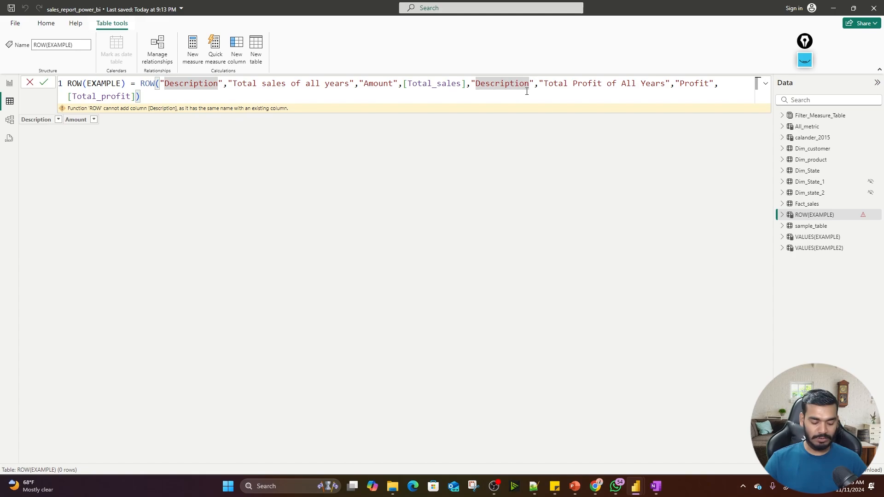
{"action": "type", "text": "s"}
{"action": "key", "text": "Return"}
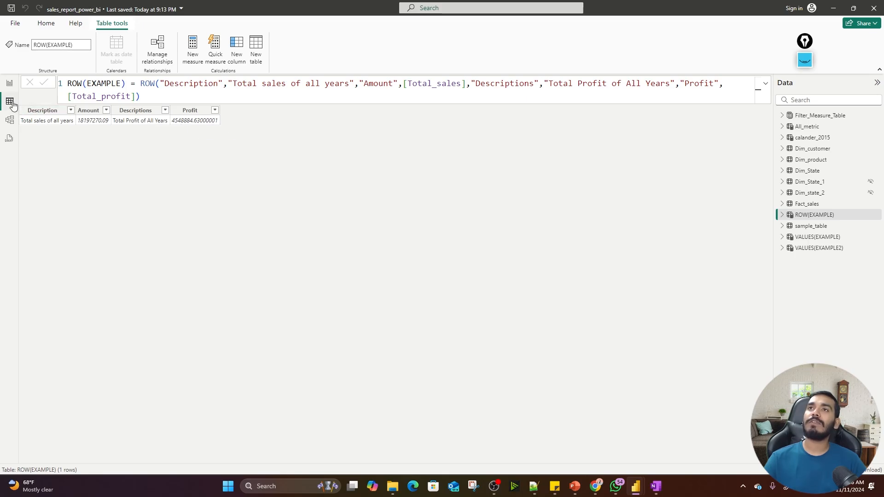
Check the fields of ROW(EXAMPLE) in Report view, and return to its formula in Table view.
{"action": "left_click", "coordinate": [10, 83]}
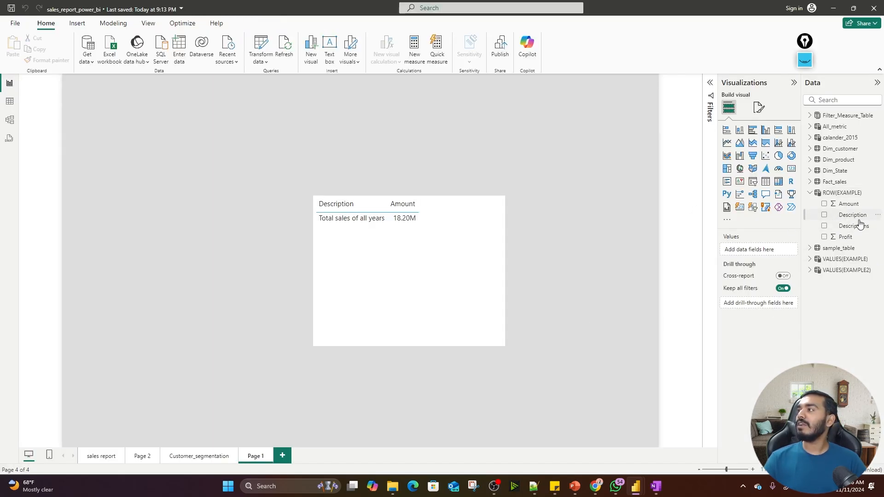
{"action": "left_click", "coordinate": [842, 193]}
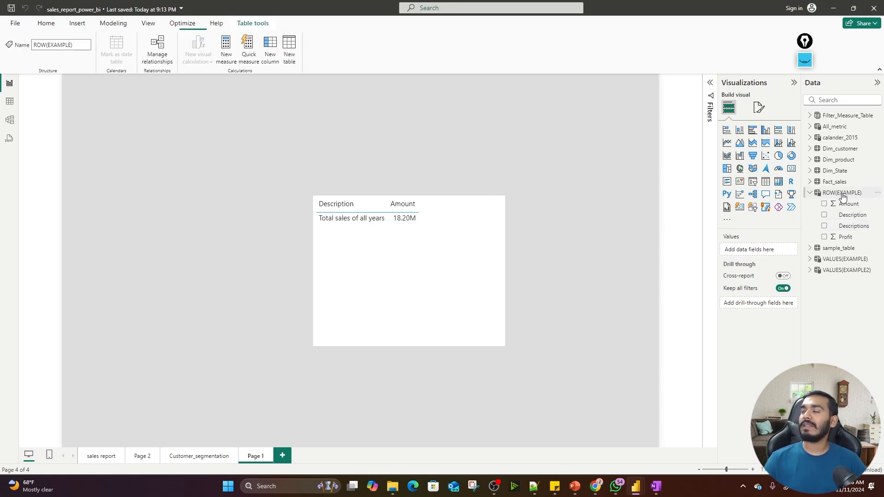
{"action": "left_click", "coordinate": [9, 101]}
{"action": "left_click", "coordinate": [161, 92]}
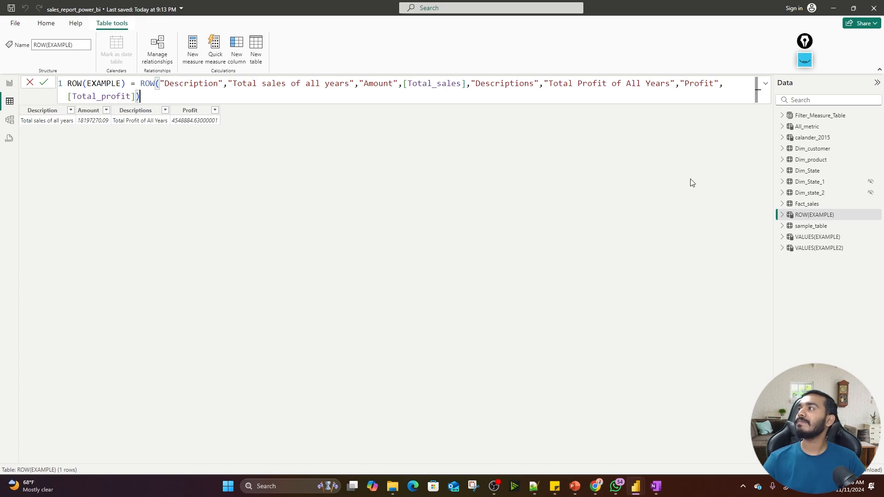
Outline the Description and Amount columns with the yellow annotation pen, clear the markings and return to the normal pointer.
{"action": "left_click", "coordinate": [805, 62]}
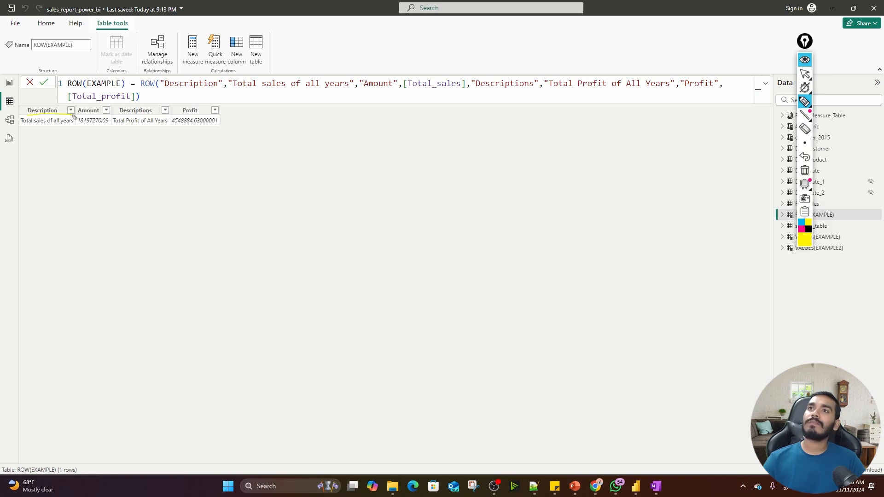
{"action": "mouse_move", "coordinate": [110, 108]}
{"action": "left_mouse_down"}
{"action": "mouse_move", "coordinate": [40, 105]}
{"action": "mouse_move", "coordinate": [21, 142]}
{"action": "mouse_move", "coordinate": [81, 148]}
{"action": "mouse_move", "coordinate": [111, 129]}
{"action": "left_mouse_up"}
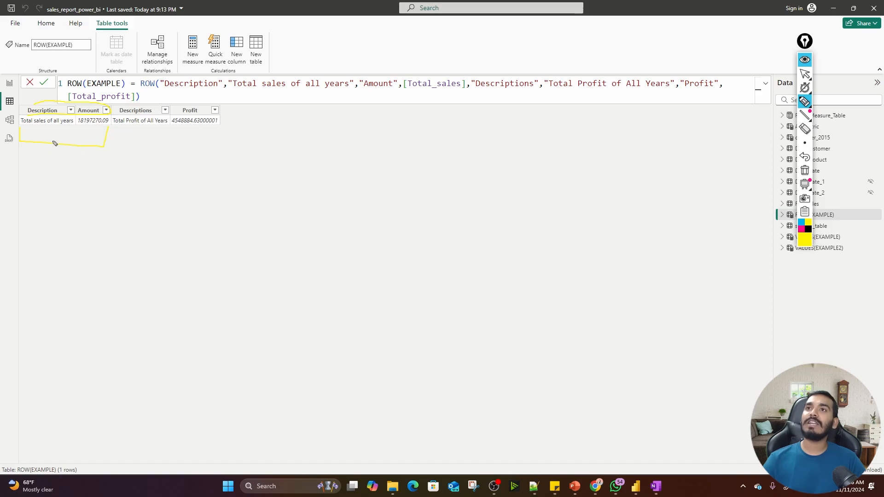
{"action": "left_click_drag", "start_coordinate": [39, 165], "coordinate": [104, 152]}
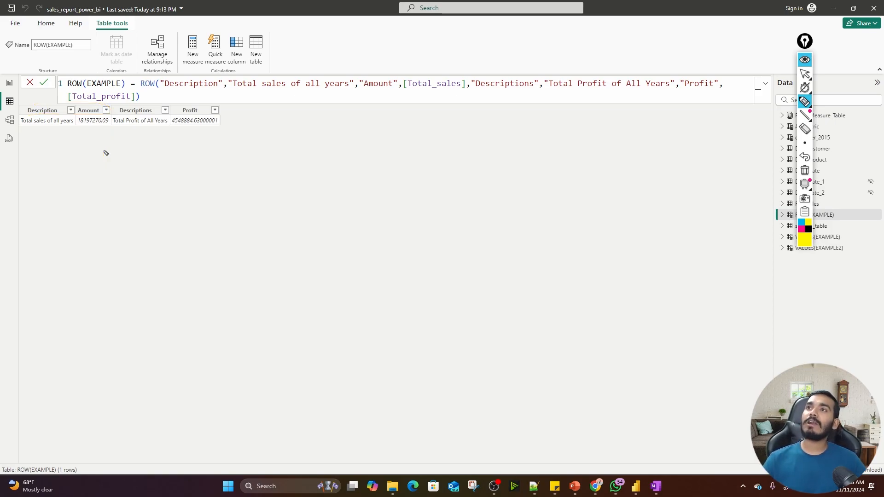
{"action": "left_click", "coordinate": [805, 73]}
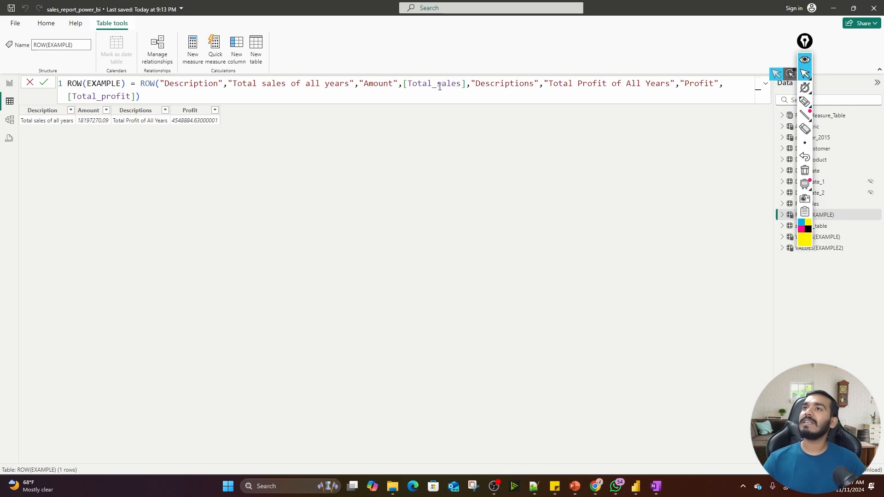
Insert Union( before the ROW function and close the first ROW call with a parenthesis after [Total_sales].
{"action": "left_click", "coordinate": [140, 85]}
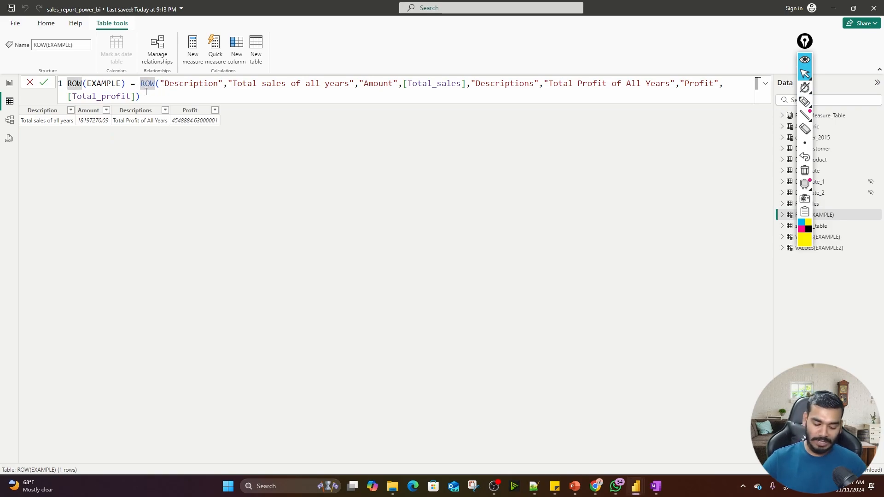
{"action": "key", "text": "Left"}
{"action": "type", "text": "Union"}
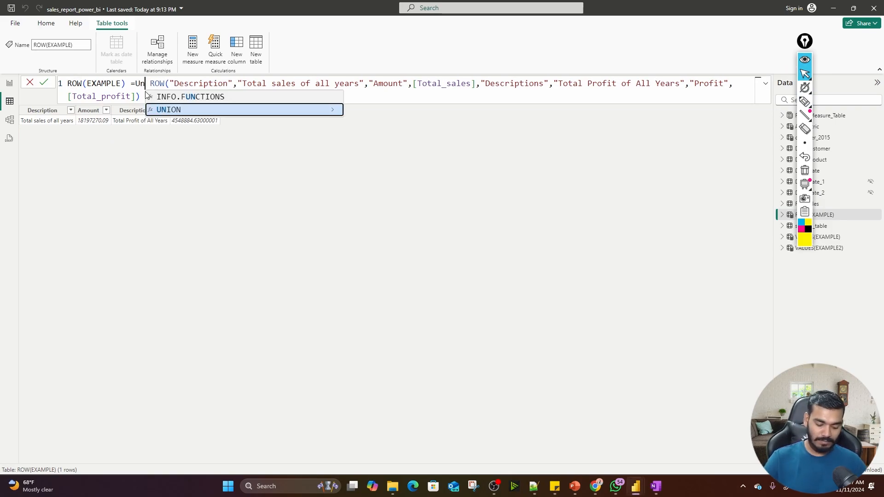
{"action": "type", "text": "("}
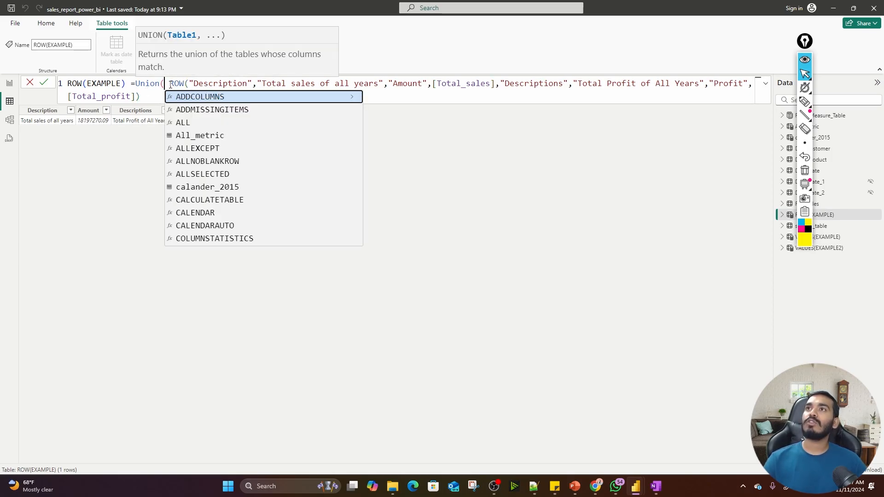
{"action": "left_click_drag", "start_coordinate": [171, 85], "coordinate": [495, 84]}
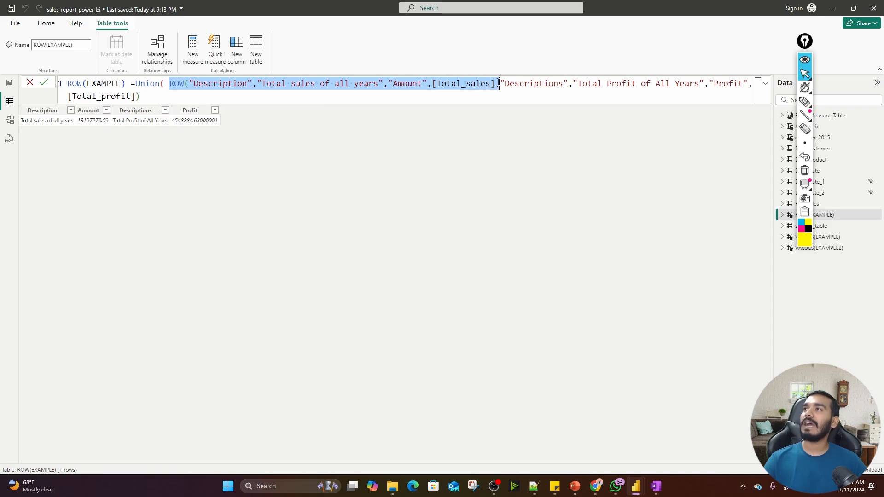
{"action": "left_click", "coordinate": [493, 84]}
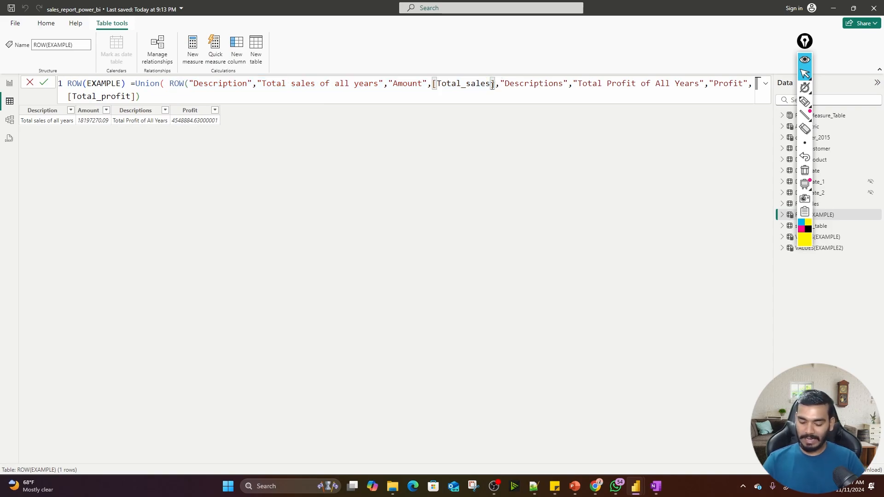
{"action": "type", "text": ")"}
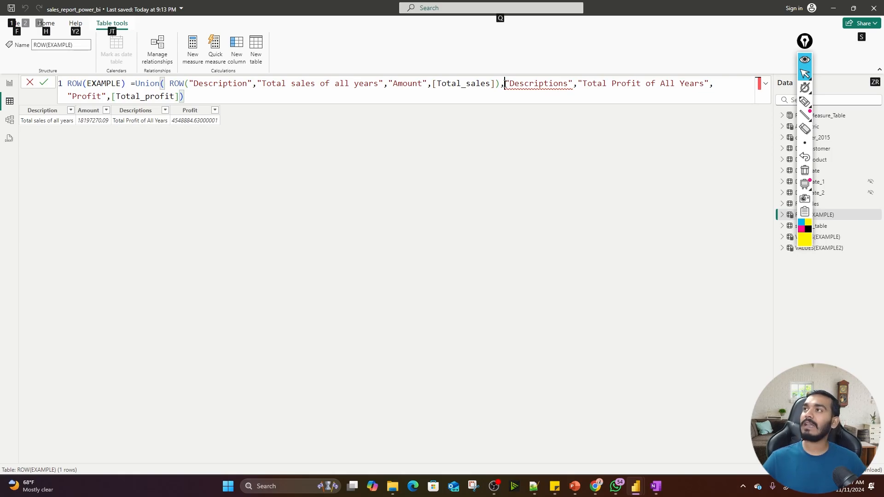
Wrap the profit arguments in a second row( call on its own indented line, close the Union and commit the ROW(EXAMPLE) formula.
{"action": "key", "text": "shift+Return"}
{"action": "type", "text": "row"}
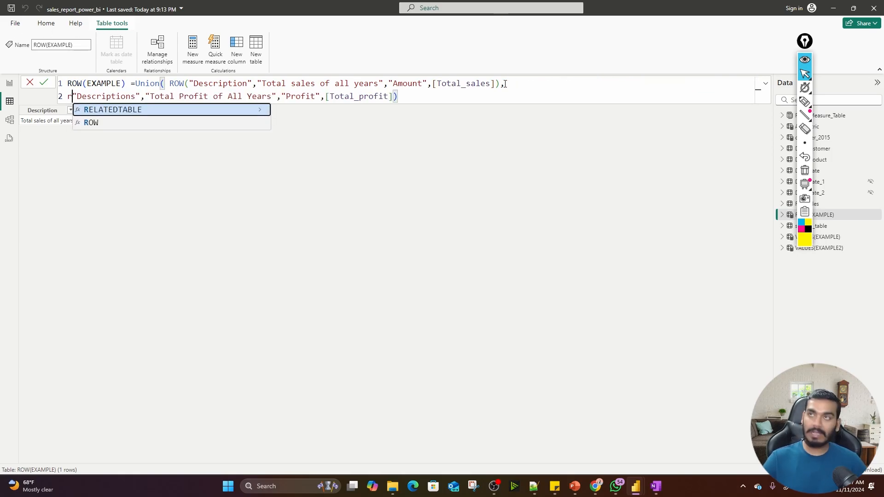
{"action": "type", "text": "("}
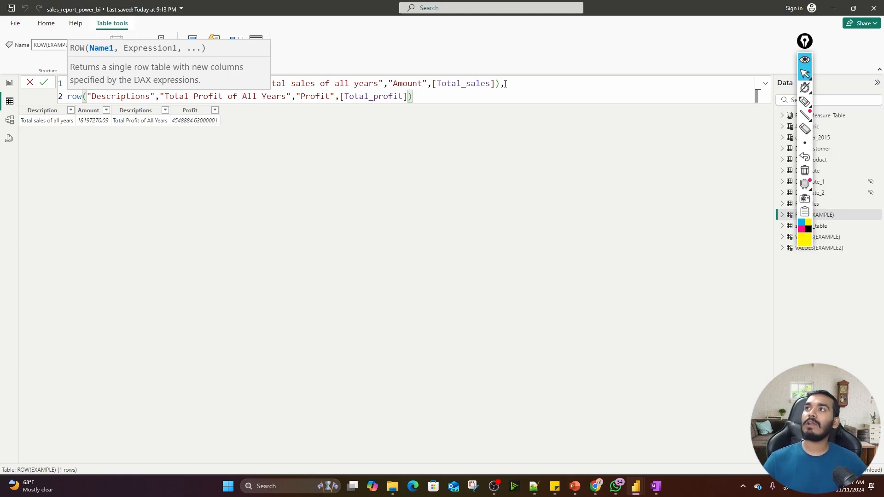
{"action": "left_click", "coordinate": [442, 100]}
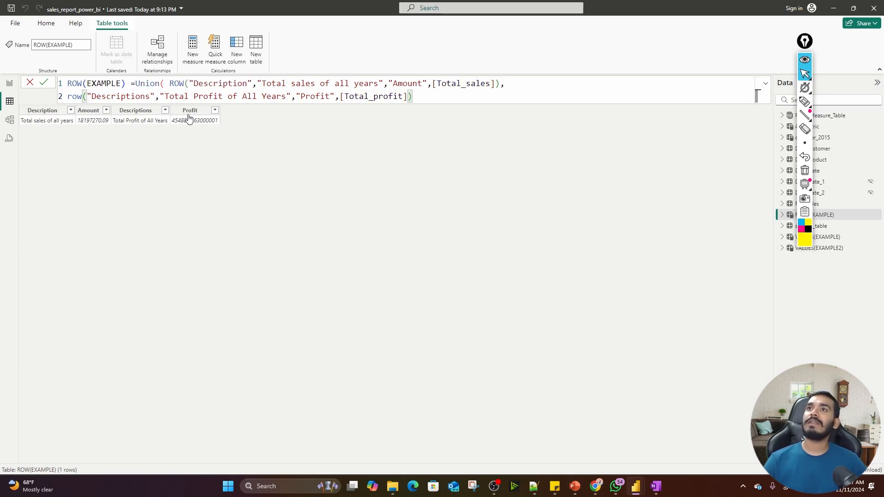
{"action": "left_click", "coordinate": [68, 100]}
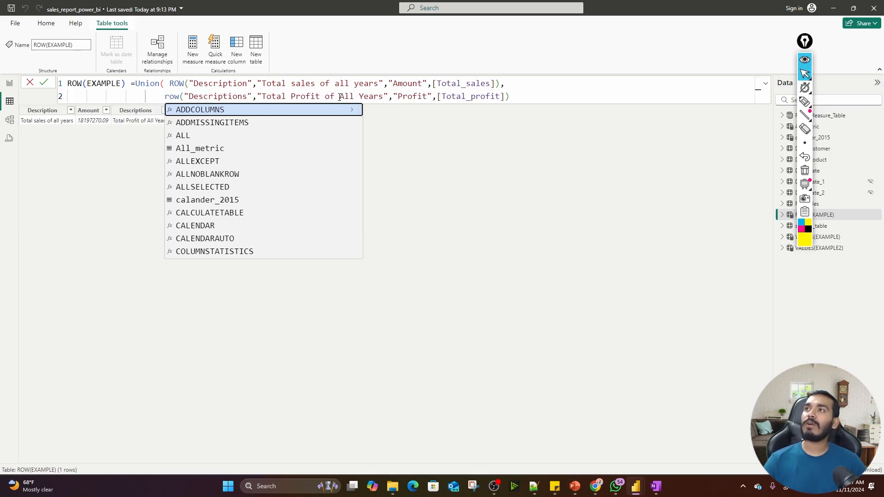
{"action": "left_click", "coordinate": [528, 92]}
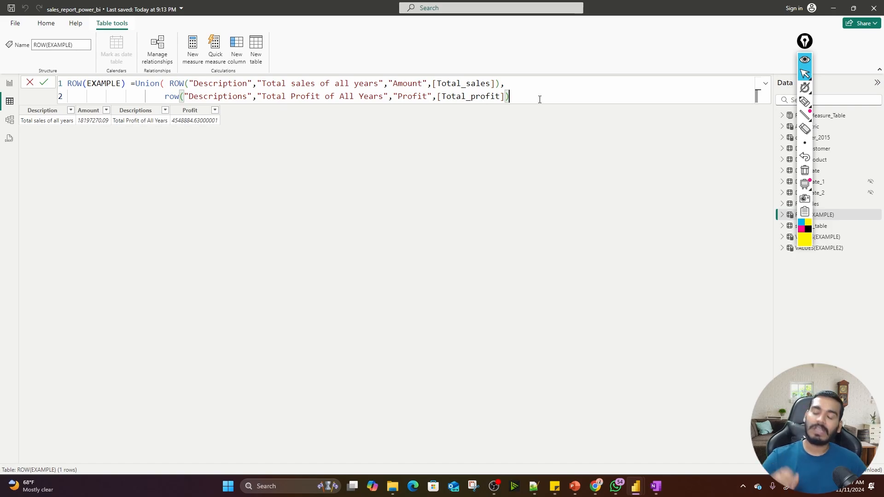
{"action": "key", "text": "Return"}
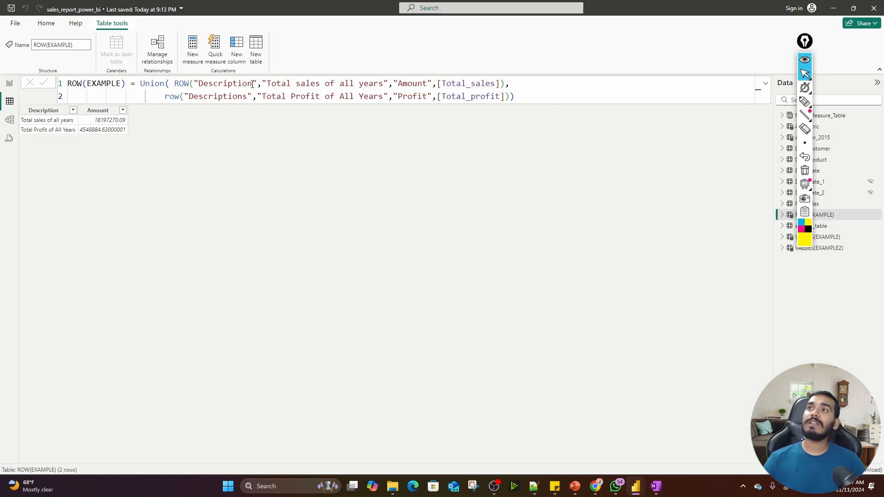
{"action": "left_click_drag", "start_coordinate": [253, 85], "coordinate": [203, 85]}
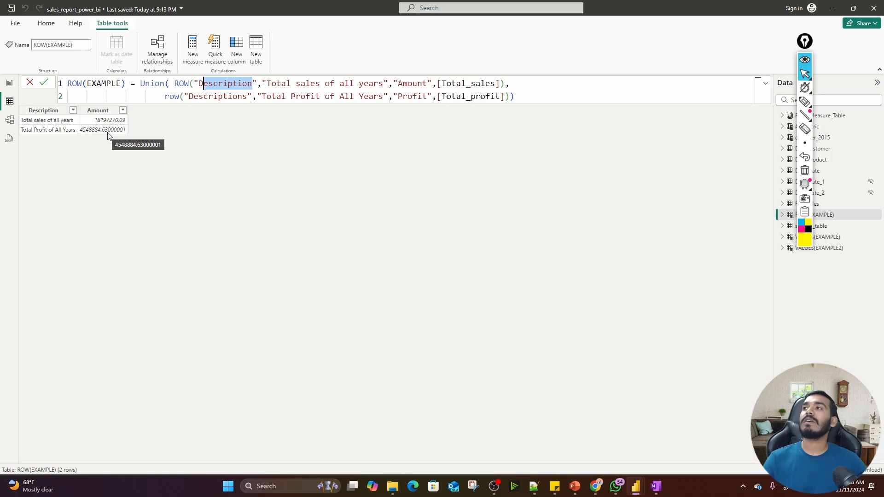
Add a comma after the profit row call and insert an empty row() on a new line as the third Union argument.
{"action": "left_click", "coordinate": [507, 95]}
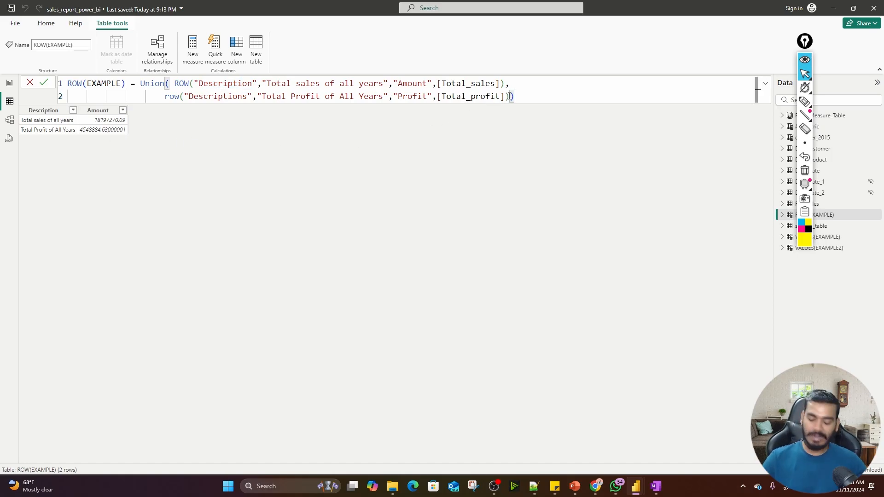
{"action": "type", "text": ","}
{"action": "key", "text": "shift+Return"}
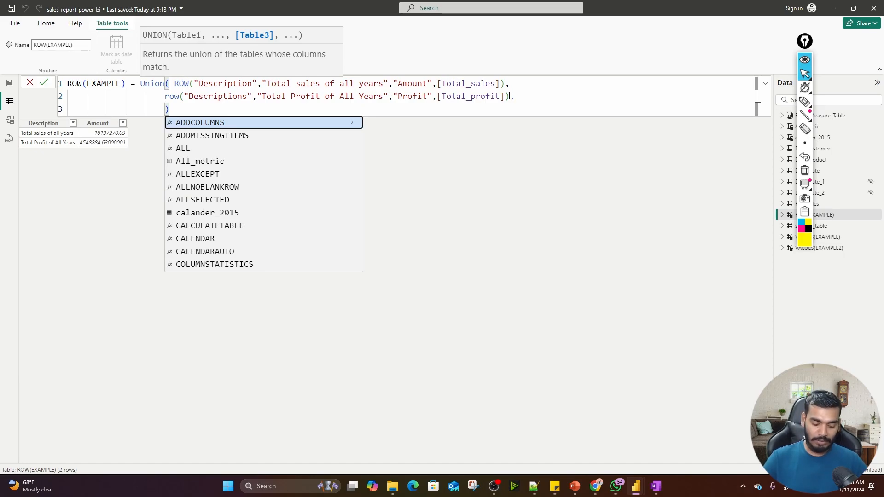
{"action": "type", "text": "row"}
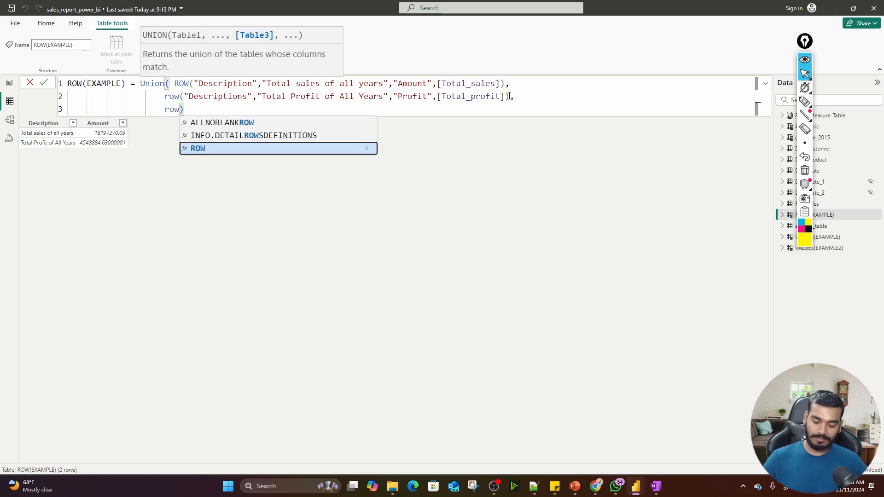
{"action": "type", "text": "("}
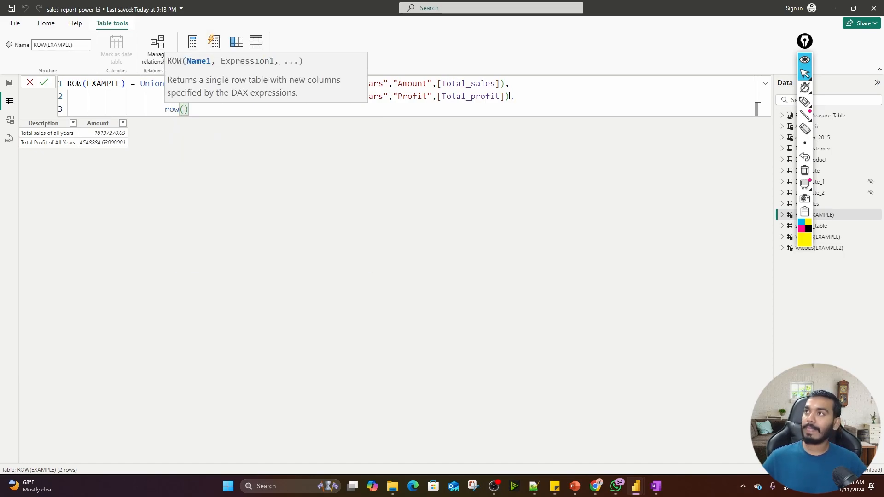
{"action": "type", "text": ")"}
{"action": "key", "text": "Left"}
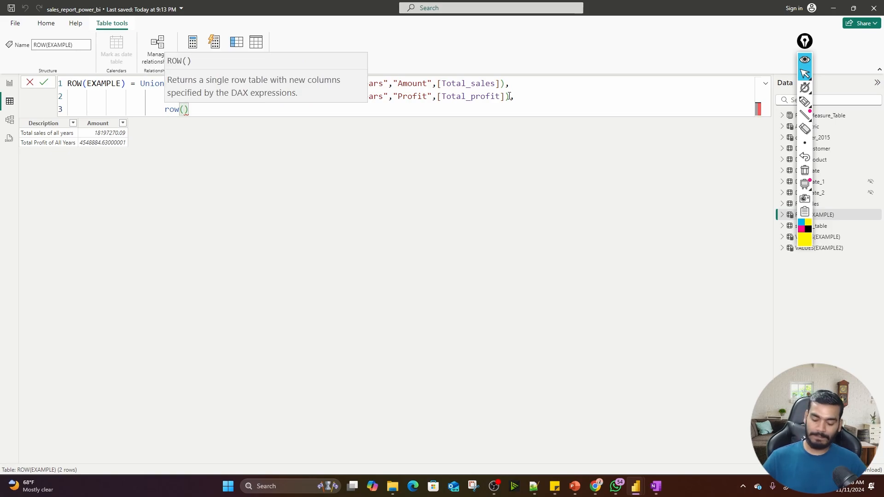
Enter "Description","Total Count of orders" as the first name and expression pair of the third row call.
{"action": "type", "text": "\""}
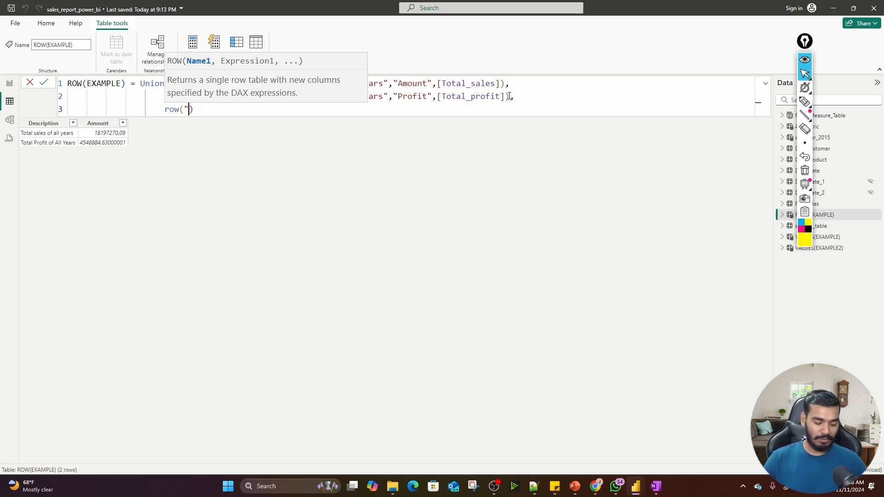
{"action": "type", "text": "Dec"}
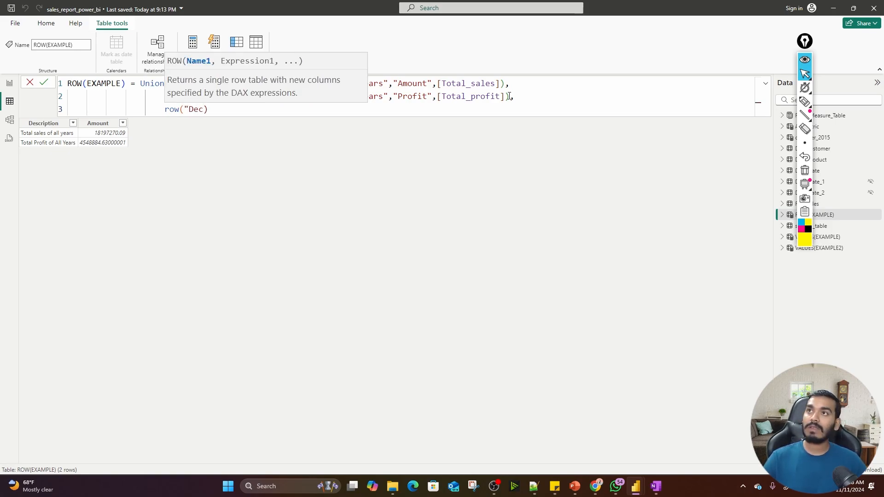
{"action": "key", "text": "BackSpace"}
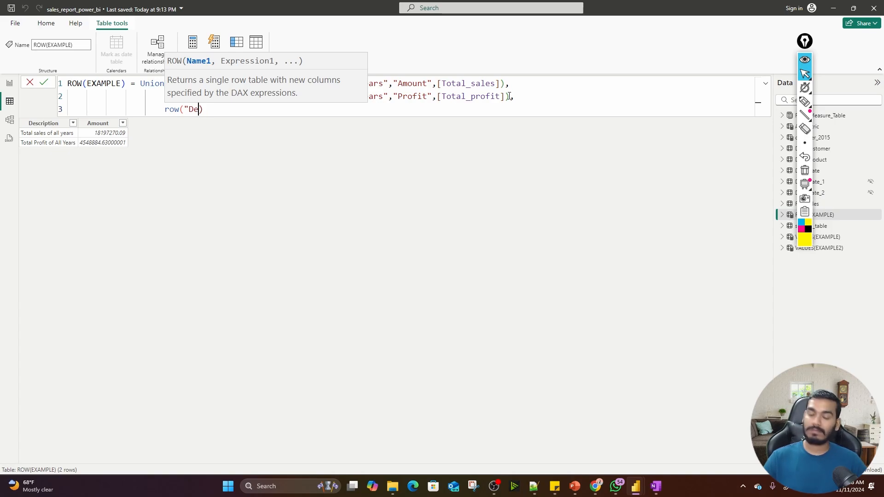
{"action": "type", "text": "scrip"}
{"action": "type", "text": "tion"}
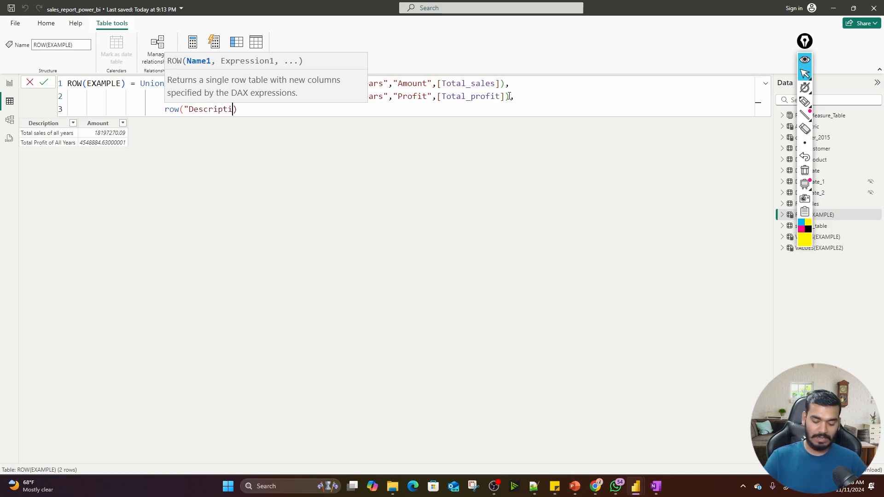
{"action": "type", "text": "\","}
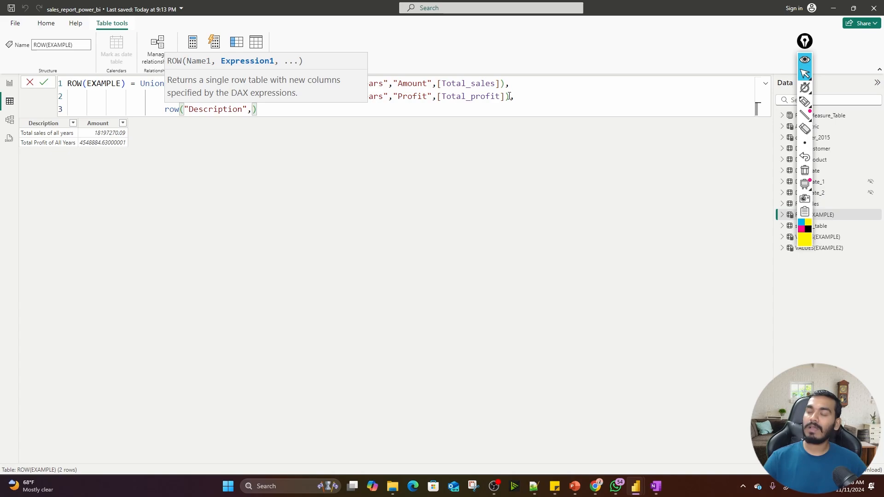
{"action": "type", "text": "\"To"}
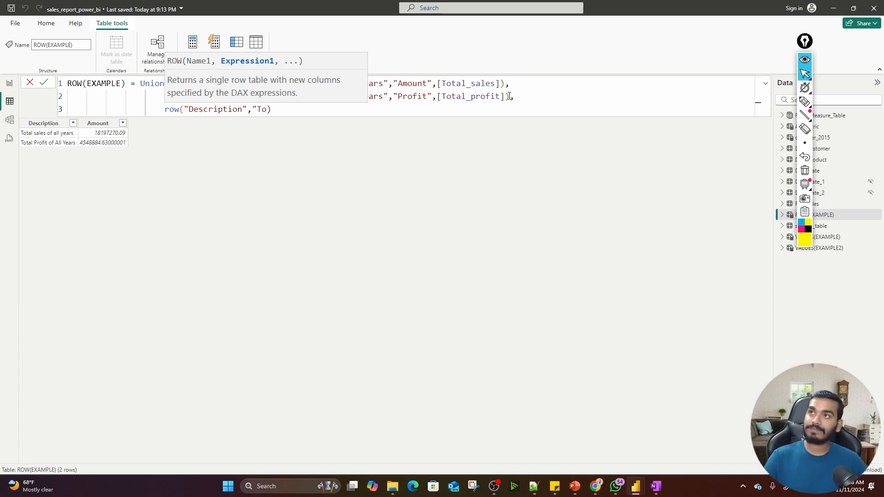
{"action": "type", "text": "tal"}
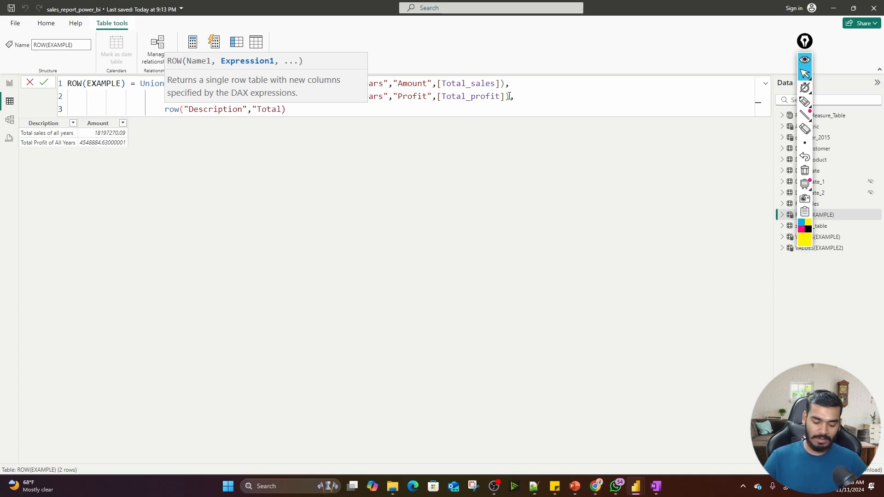
{"action": "type", "text": " Count"}
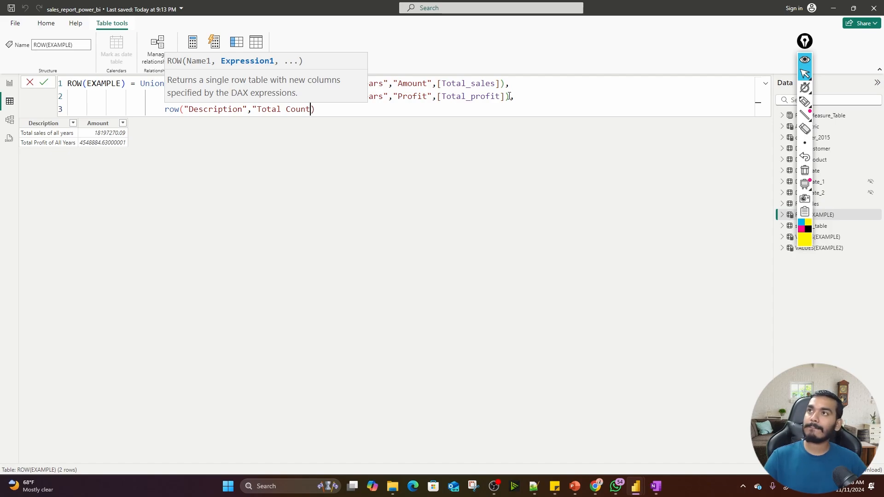
{"action": "type", "text": " of order"}
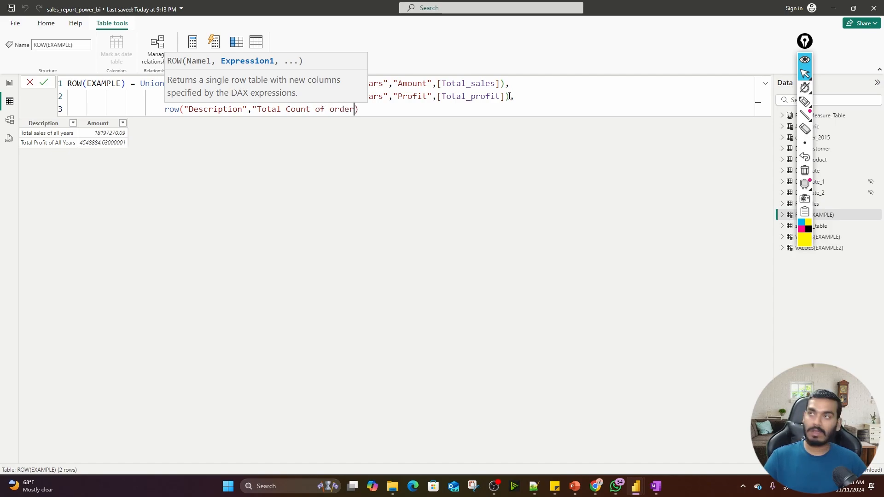
{"action": "type", "text": "s\""}
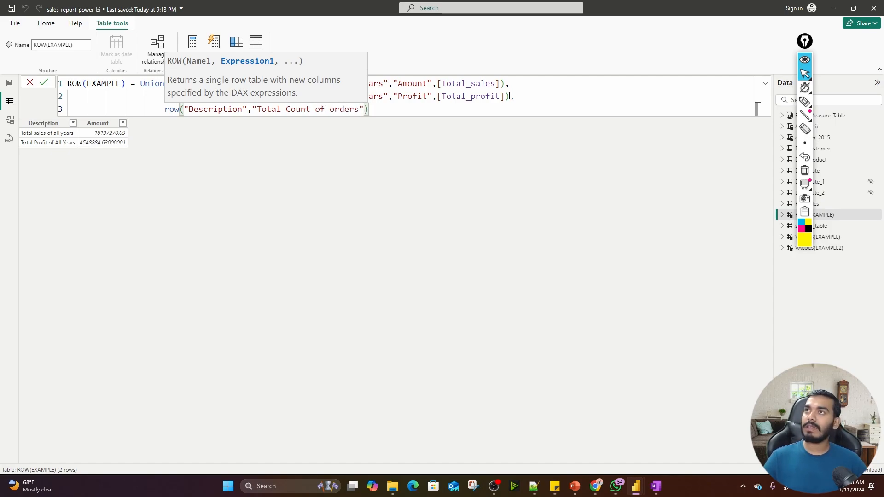
Add "amount" with the [Total_order] measure as the third row call's second pair, close the formula and commit it.
{"action": "type", "text": ","}
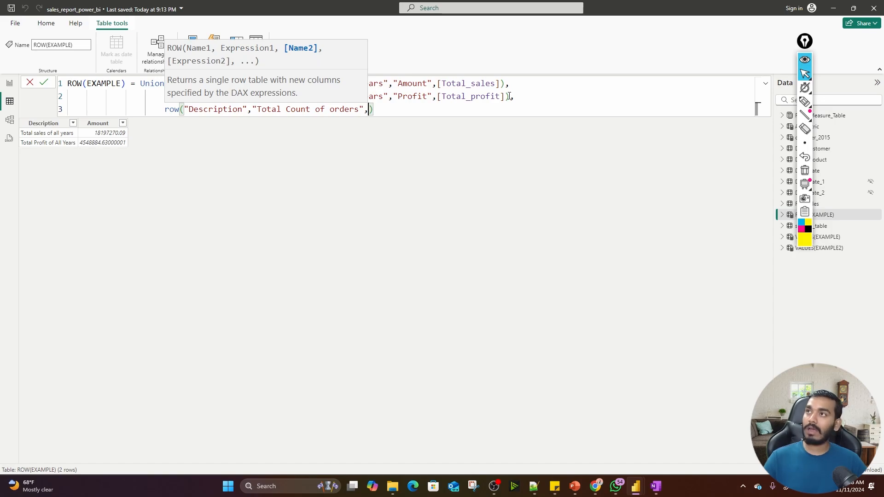
{"action": "type", "text": "\"amount"}
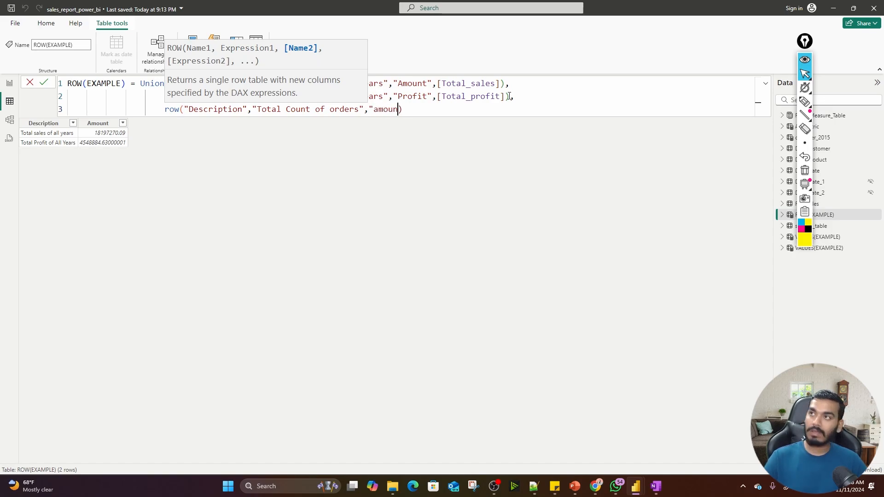
{"action": "type", "text": "\","}
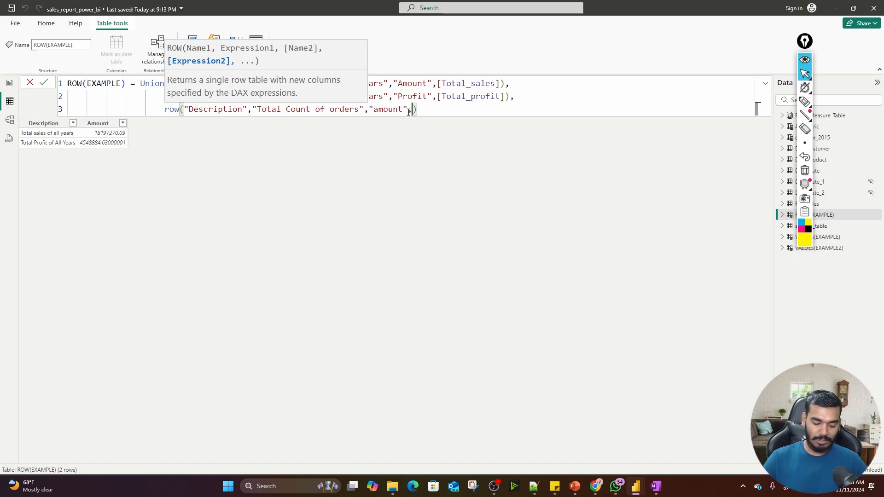
{"action": "type", "text": "tot"}
{"action": "key", "text": "Up"}
{"action": "key", "text": "Up"}
{"action": "key", "text": "Up"}
{"action": "key", "text": "Up"}
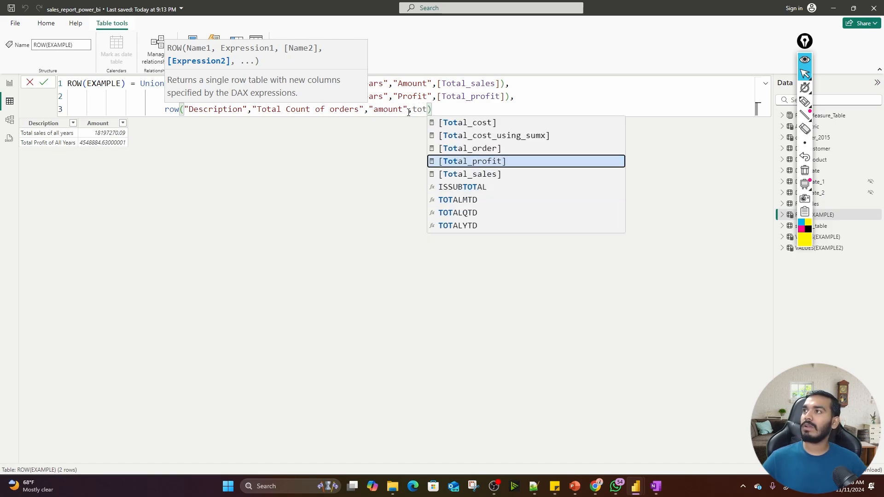
{"action": "key", "text": "Tab"}
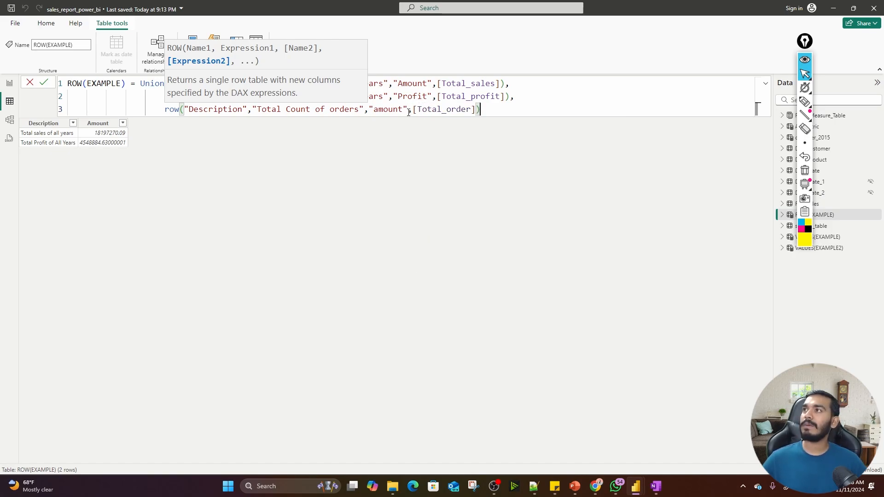
{"action": "type", "text": ")"}
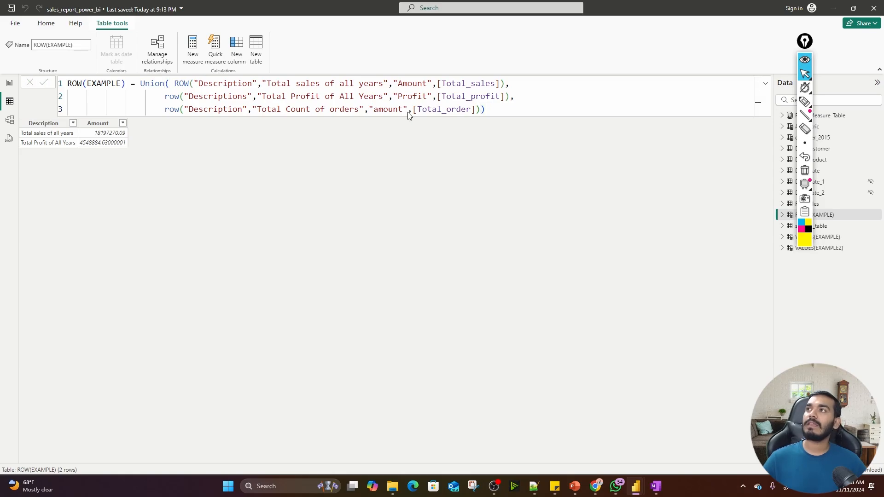
{"action": "key", "text": "Return"}
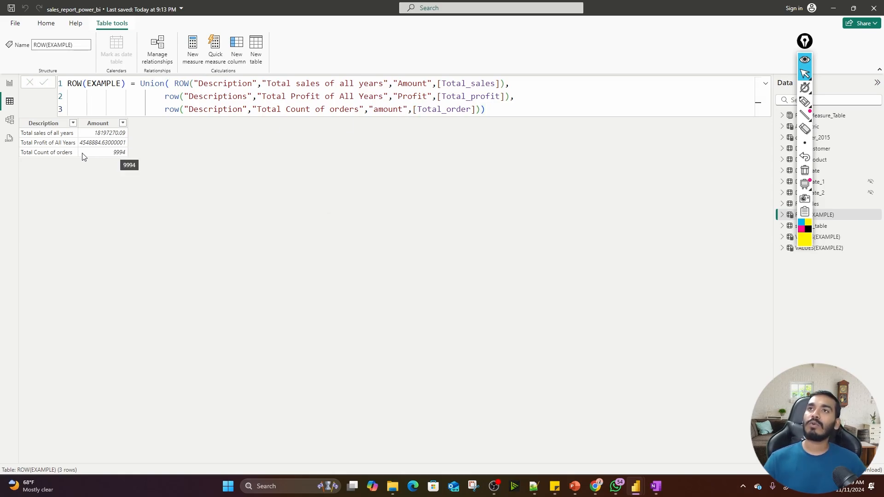
In Report view, shrink the Description and Amount table visual on Page 1 around its rows, and return to Table view.
{"action": "left_click", "coordinate": [15, 87]}
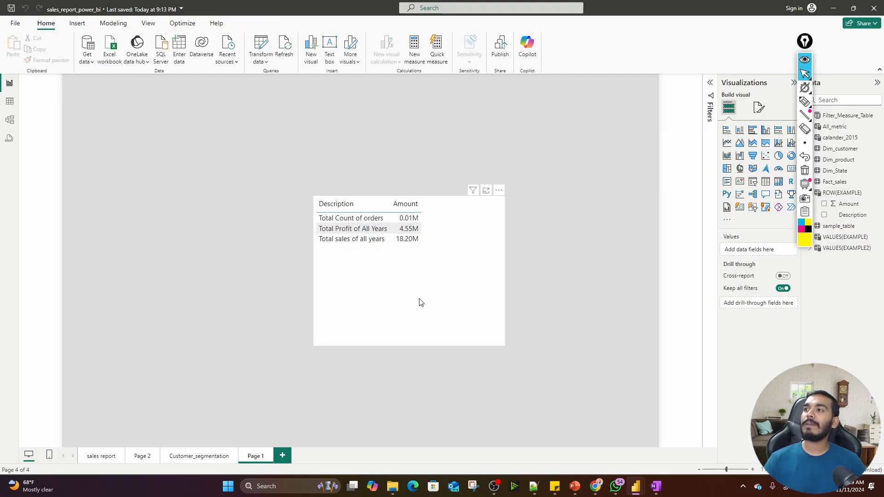
{"action": "left_click_drag", "start_coordinate": [506, 345], "coordinate": [451, 260]}
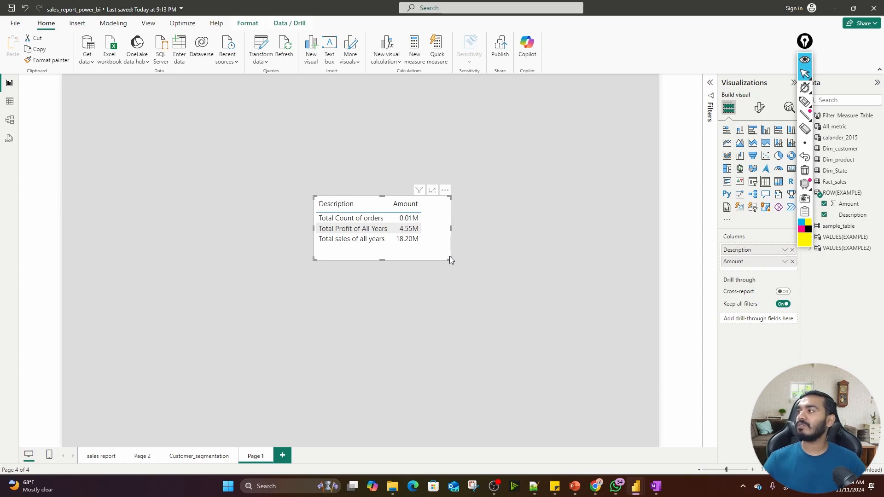
{"action": "left_click", "coordinate": [10, 101]}
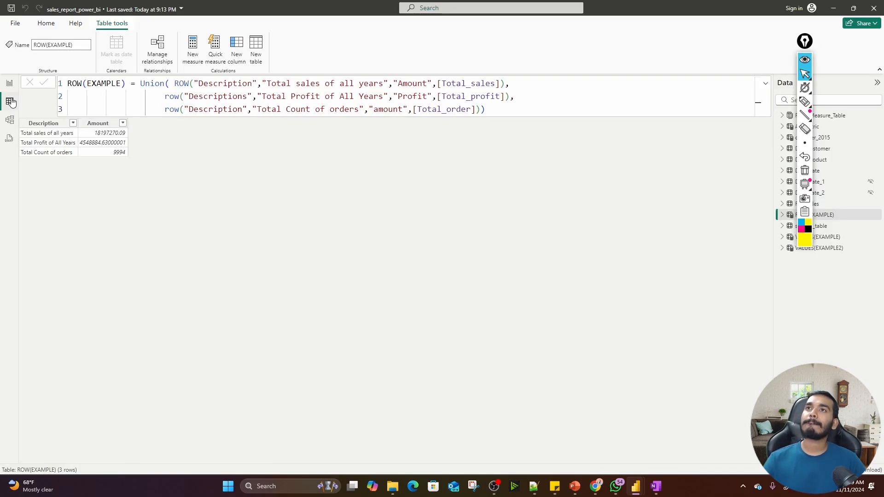
Add a comma after the order count row call and start a fourth row call on a new line inside Union.
{"action": "left_click", "coordinate": [479, 109]}
{"action": "type", "text": ","}
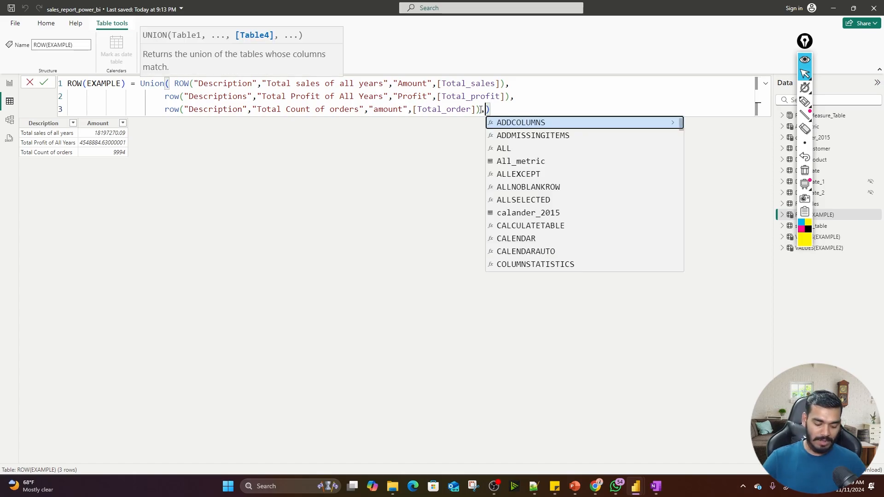
{"action": "key", "text": "shift+Return"}
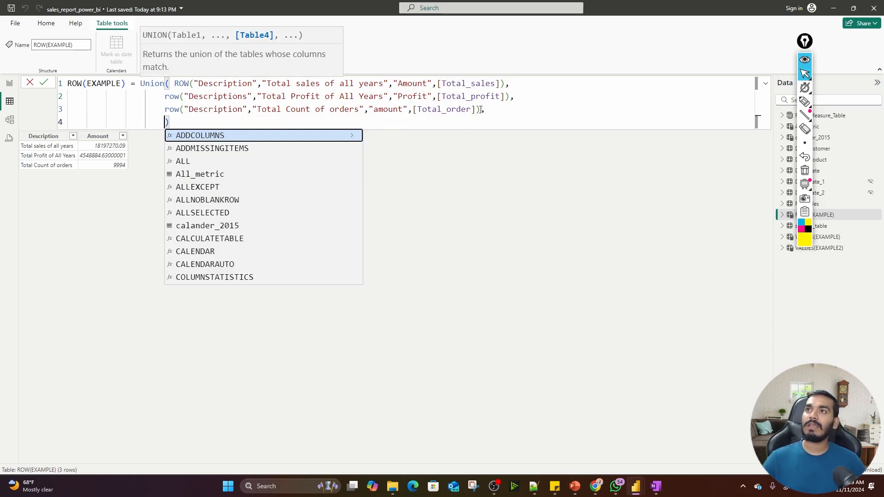
{"action": "key", "text": "shift+Return"}
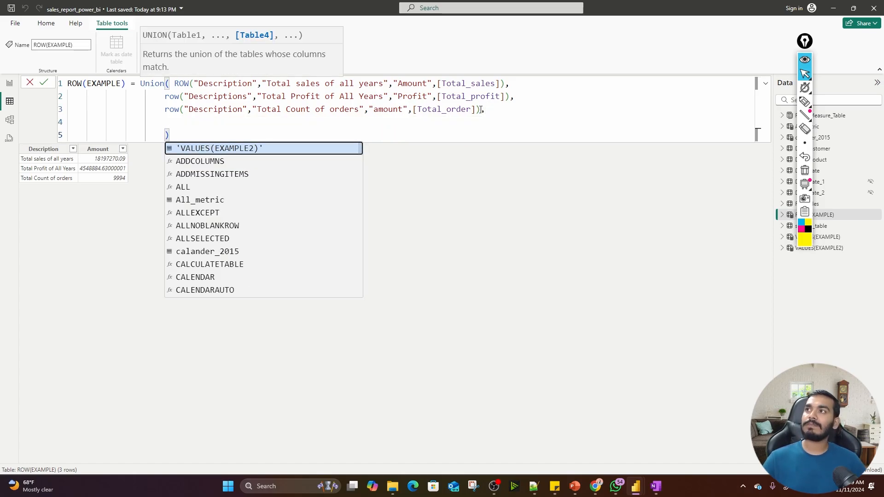
{"action": "left_click", "coordinate": [170, 119]}
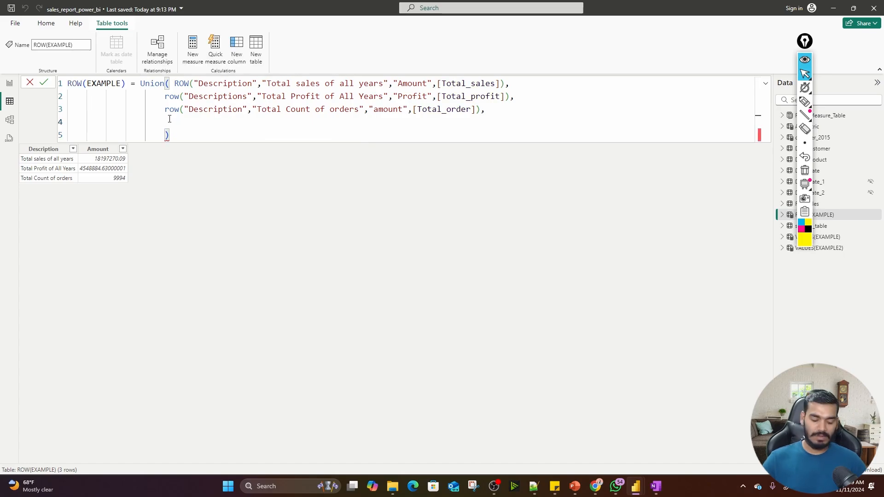
{"action": "type", "text": "row("}
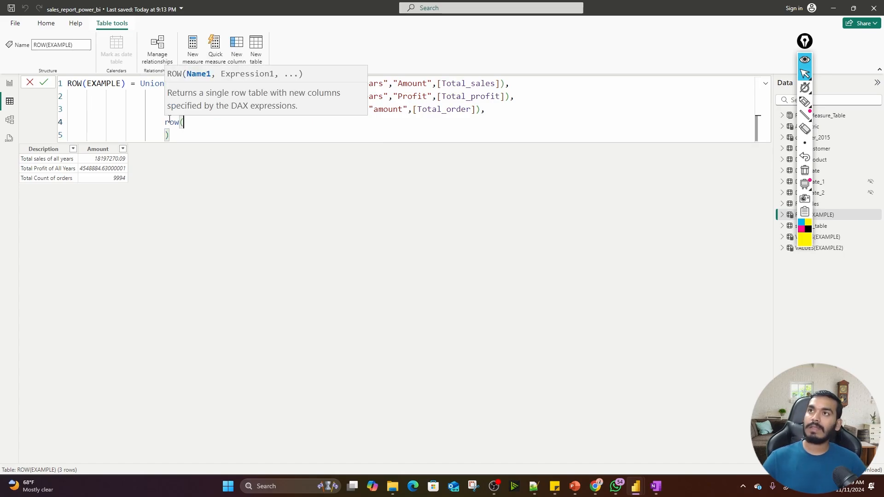
Enter "Description","Sales of 2017" as the first name and expression pair of the fourth row call.
{"action": "type", "text": "\"D"}
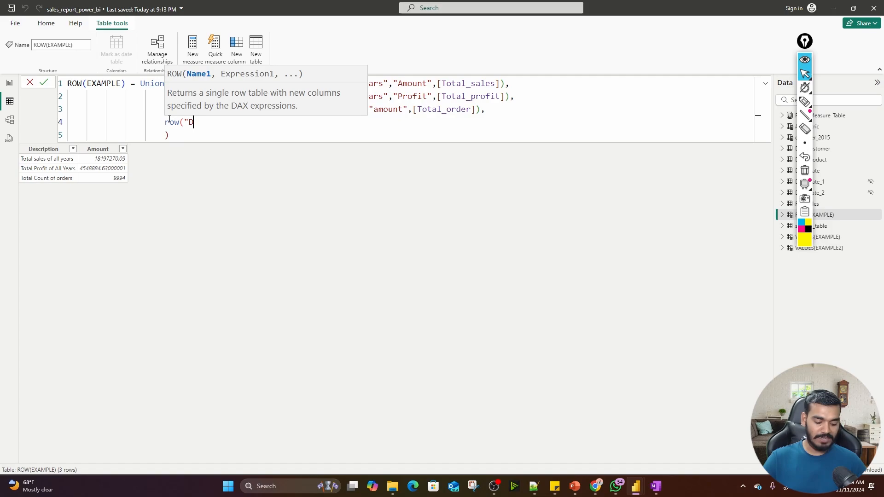
{"action": "type", "text": "escrip"}
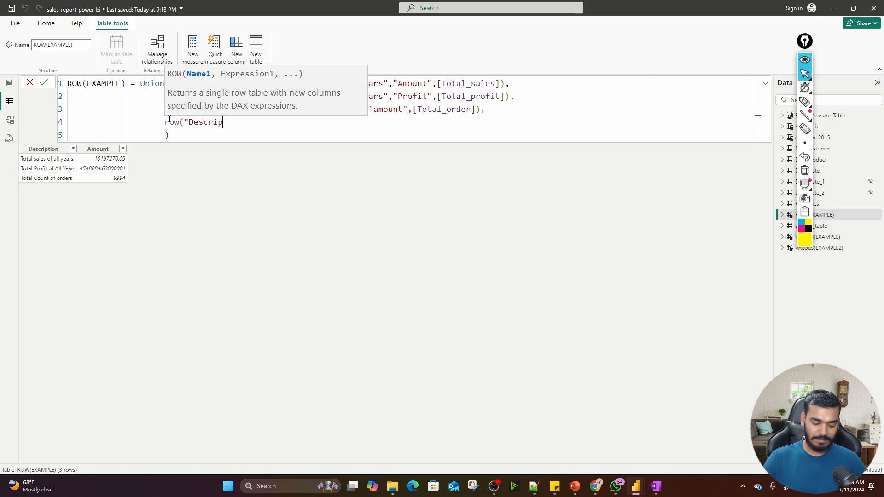
{"action": "type", "text": "tion\","}
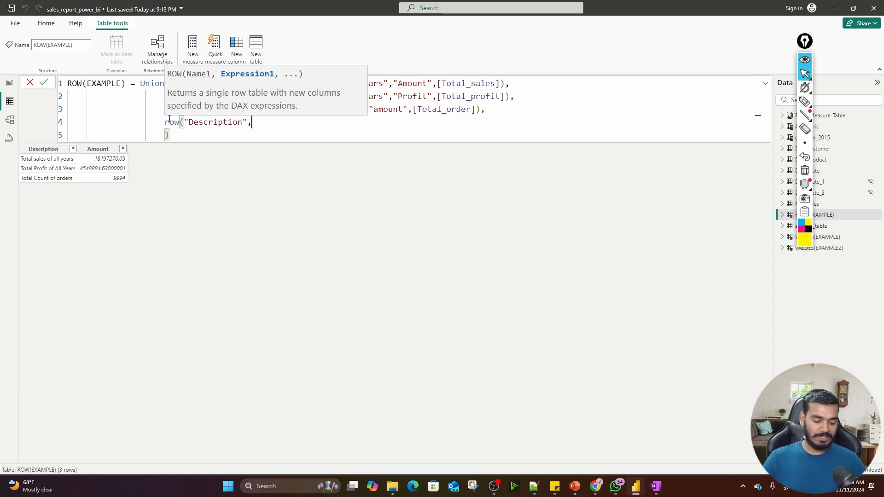
{"action": "type", "text": "Total"}
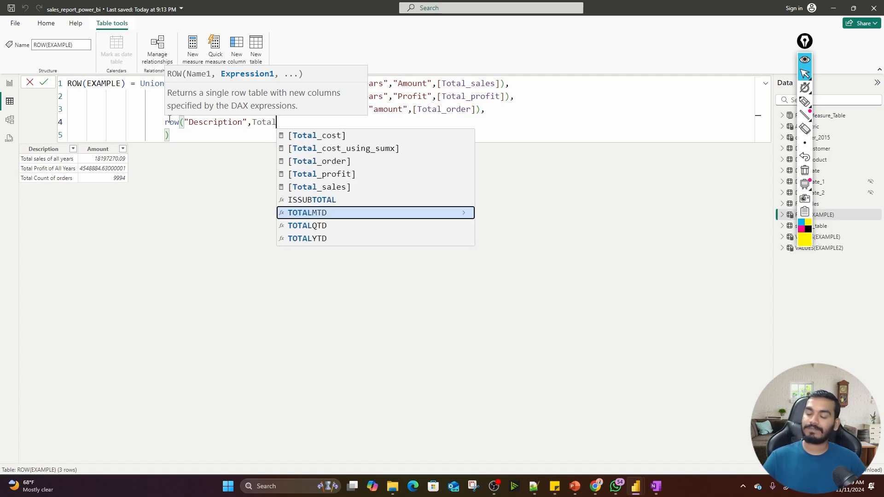
{"action": "key", "text": "BackSpace"}
{"action": "key", "text": "BackSpace"}
{"action": "key", "text": "BackSpace"}
{"action": "key", "text": "BackSpace"}
{"action": "key", "text": "BackSpace"}
{"action": "type", "text": "\""}
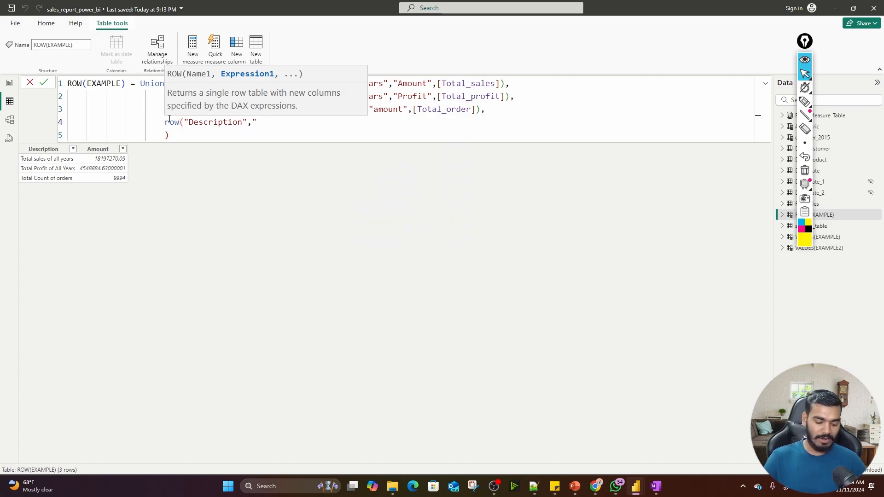
{"action": "type", "text": "Sa"}
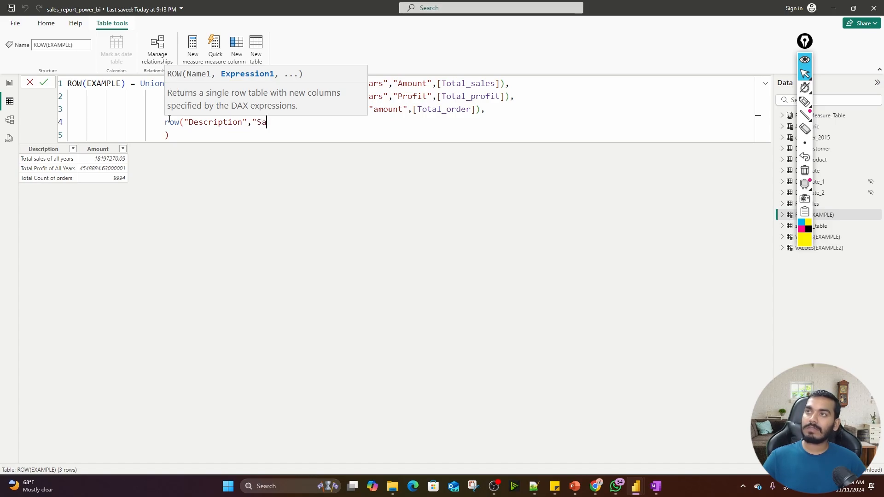
{"action": "type", "text": "les of 2017"}
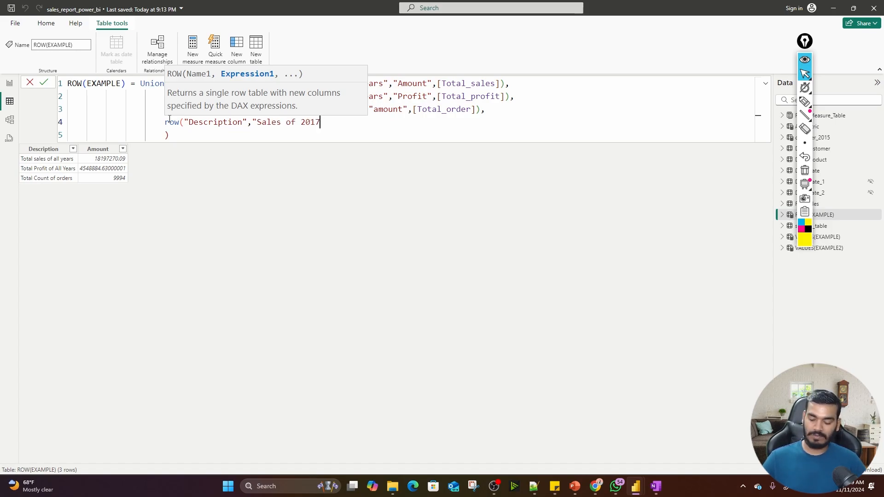
{"action": "type", "text": "\","}
Add "Amount" as the fourth row call's second name and start its expression with CALCULATE on the [Total_sales] measure.
{"action": "type", "text": "\"Amo"}
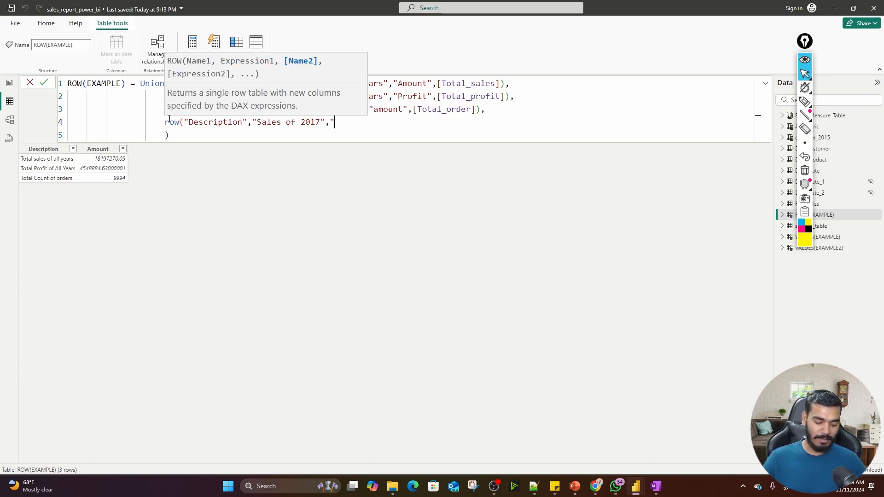
{"action": "type", "text": "unt"}
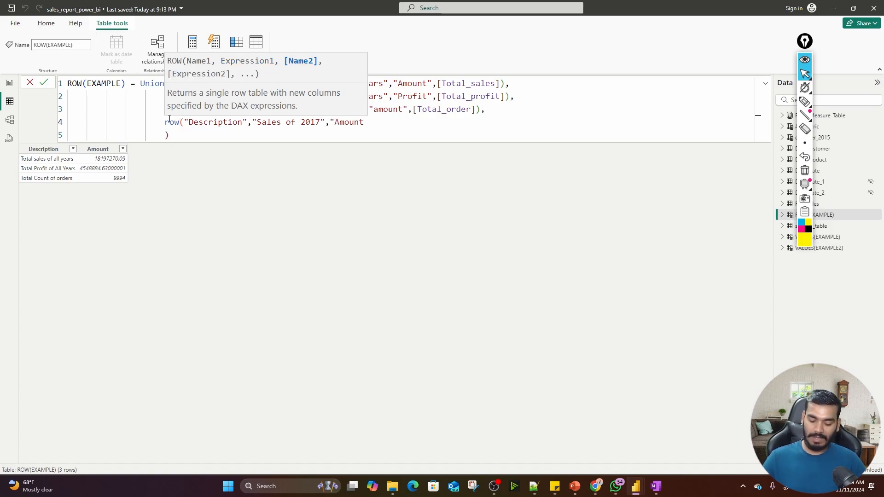
{"action": "type", "text": "\","}
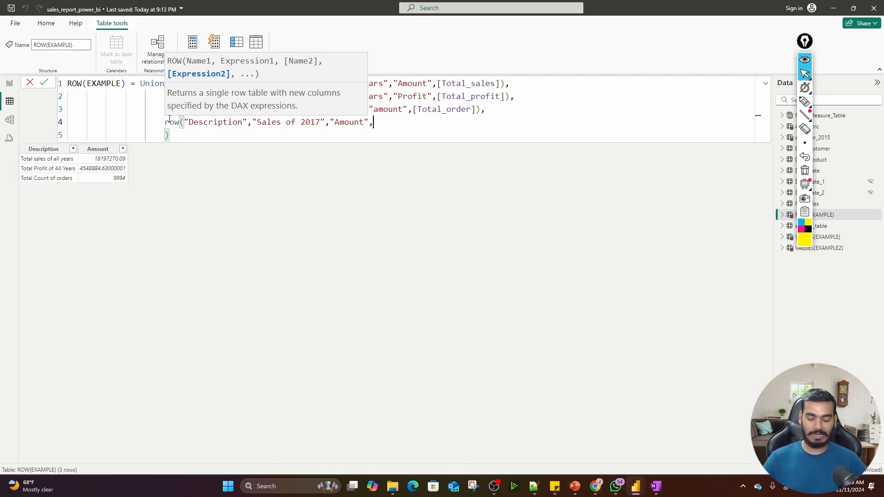
{"action": "type", "text": "cal"}
{"action": "key", "text": "Tab"}
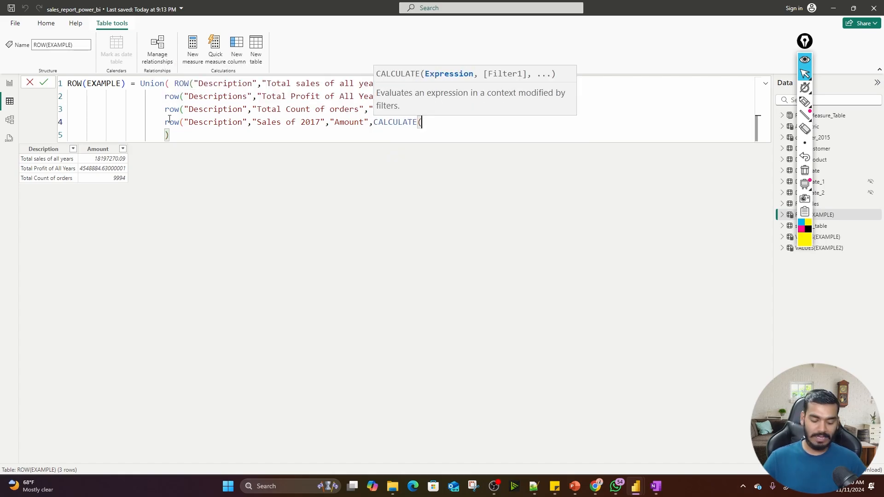
{"action": "type", "text": "sum"}
{"action": "key", "text": "BackSpace"}
{"action": "key", "text": "BackSpace"}
{"action": "key", "text": "BackSpace"}
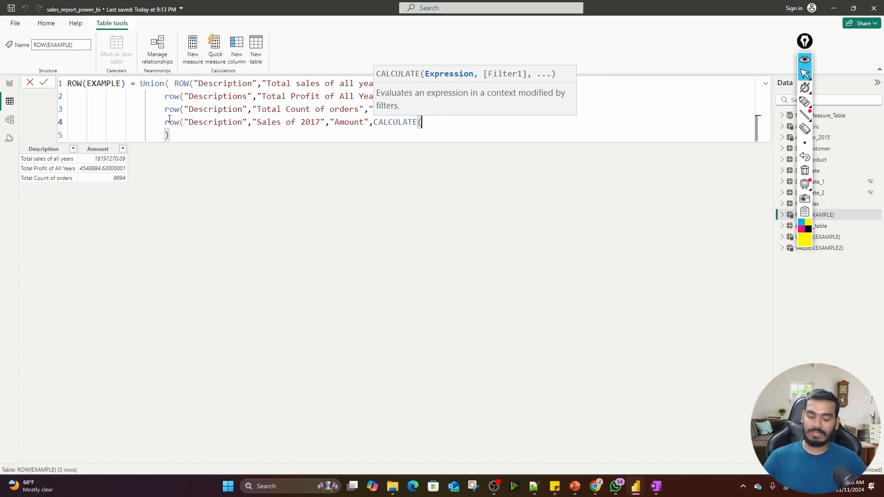
{"action": "type", "text": "tot"}
{"action": "key", "text": "Up"}
{"action": "key", "text": "Up"}
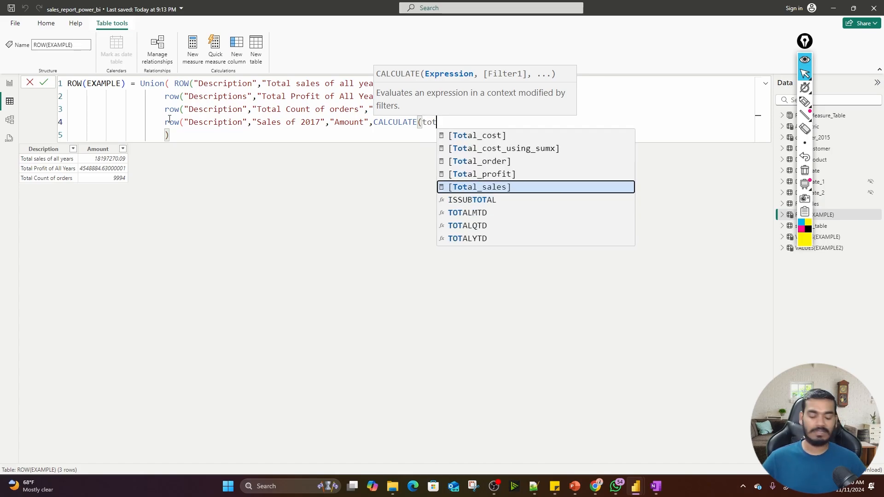
{"action": "key", "text": "Tab"}
{"action": "type", "text": ","}
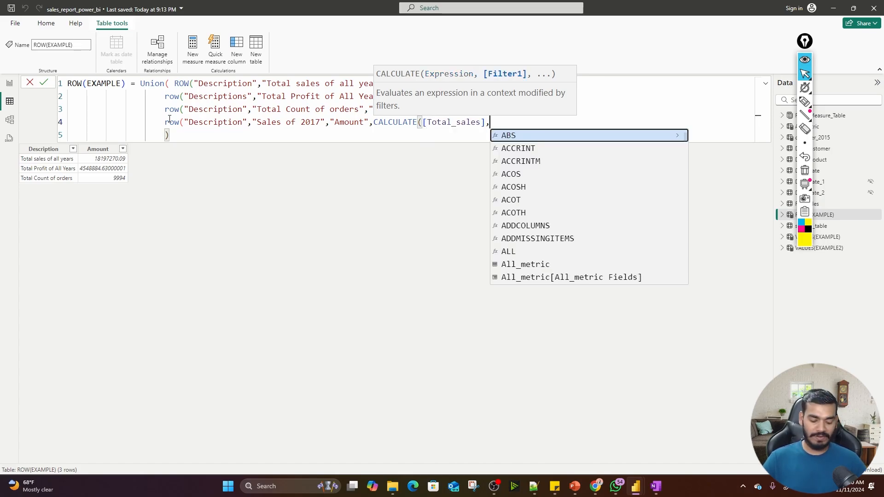
Add FILTER(Fact_sales,year(Fact_sales[Order Date])=2017) as the CALCULATE filter, close the fourth row call and commit the formula.
{"action": "type", "text": "filter"}
{"action": "key", "text": "Tab"}
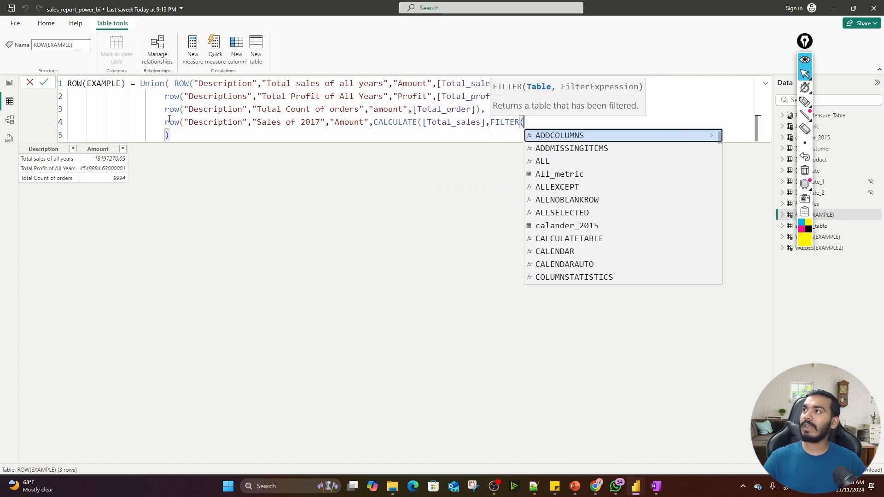
{"action": "type", "text": "fact"}
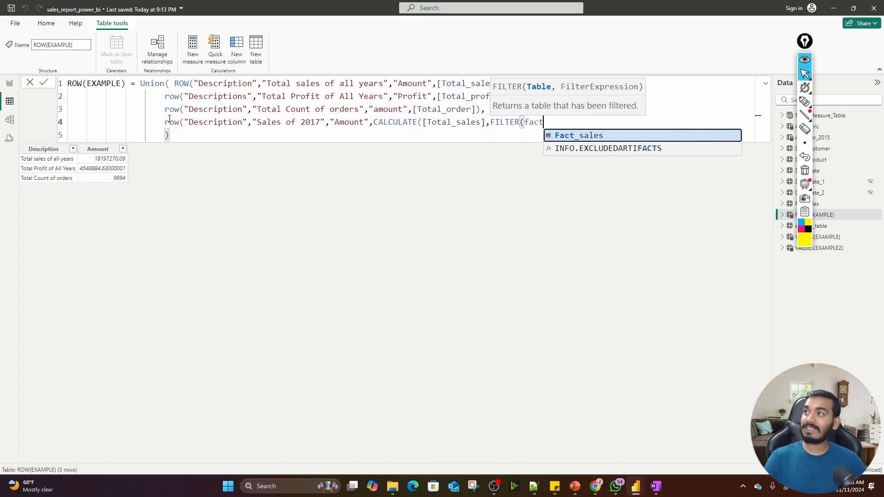
{"action": "key", "text": "Tab"}
{"action": "type", "text": ","}
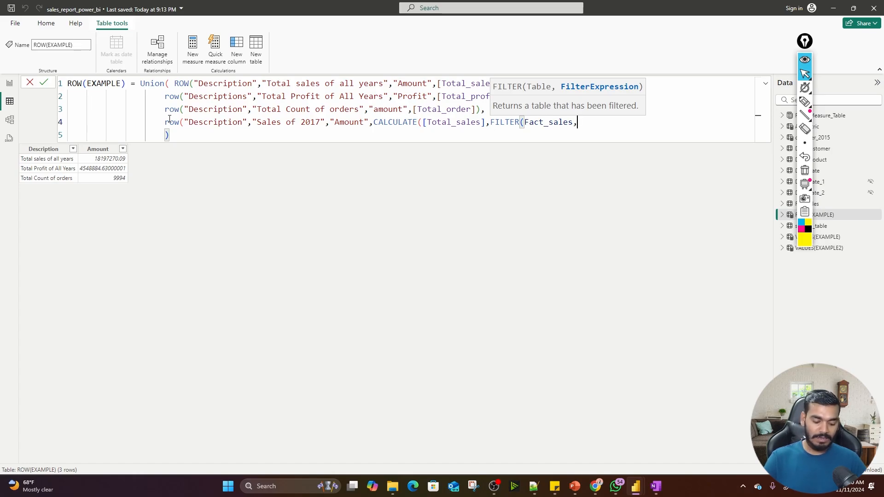
{"action": "type", "text": "year("}
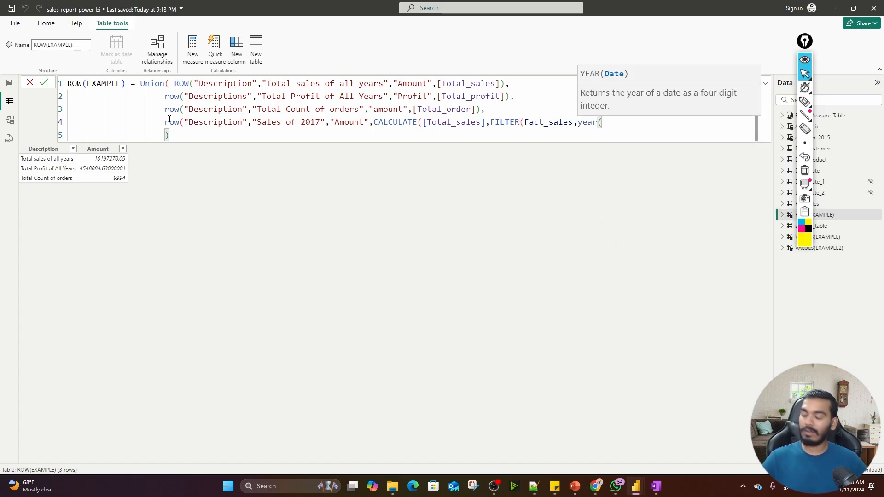
{"action": "type", "text": "order"}
{"action": "key", "text": "Tab"}
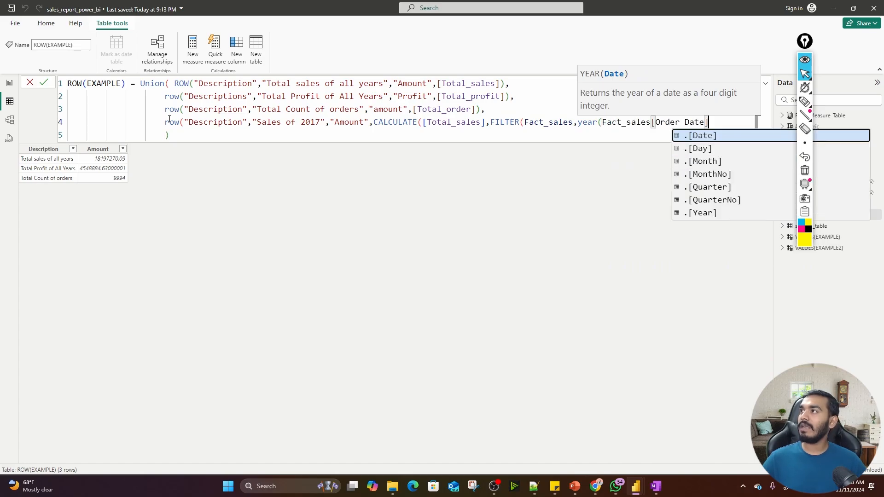
{"action": "type", "text": ")=201"}
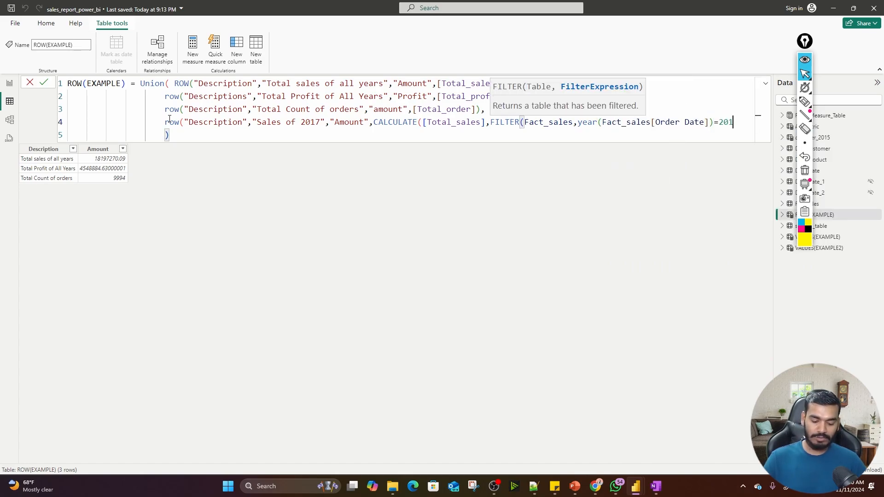
{"action": "type", "text": "7)"}
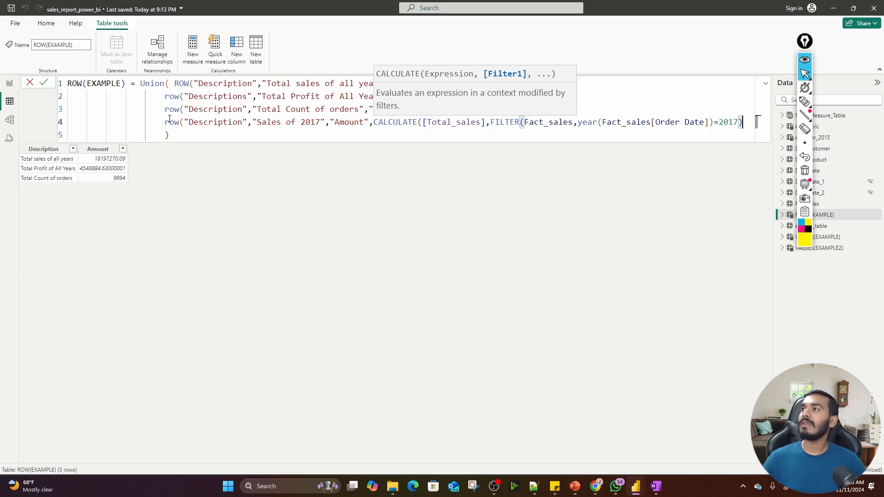
{"action": "type", "text": ")"}
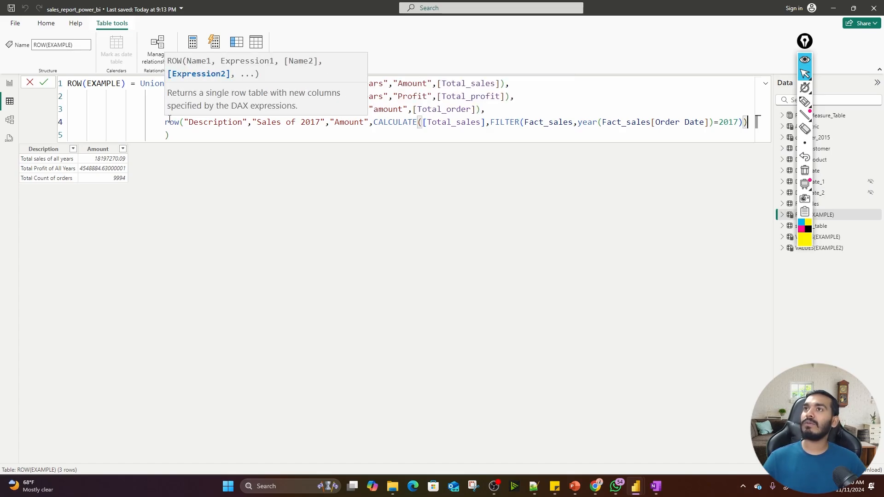
{"action": "type", "text": ")"}
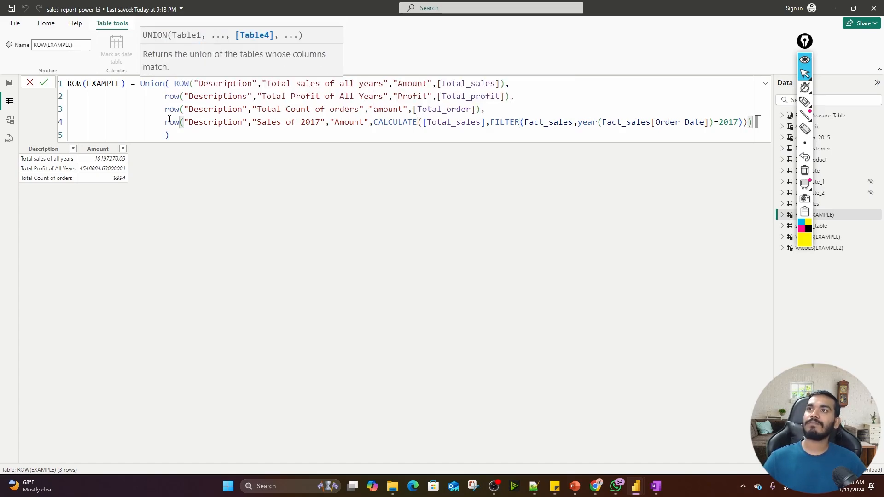
{"action": "left_click", "coordinate": [175, 143]}
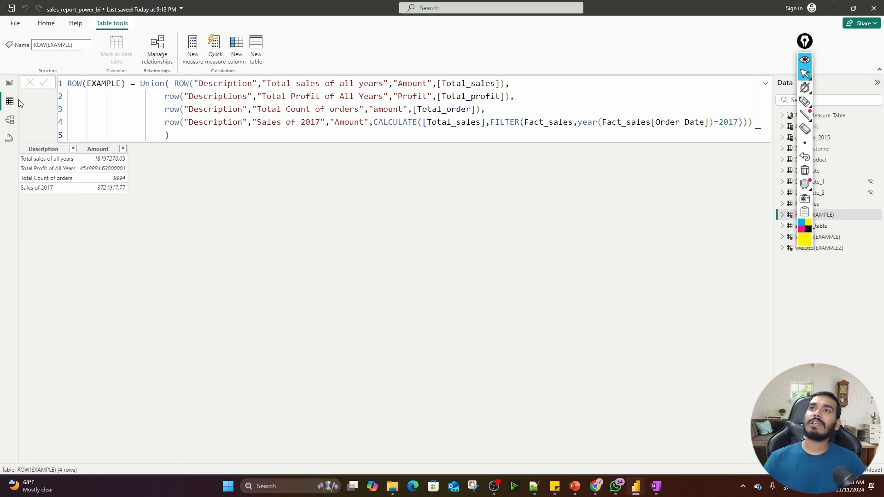
In Report view, check the table visual on Page 1, collapse the annotation toolbar, and review the ROW(EXAMPLE) formula before closing it.
{"action": "left_click", "coordinate": [10, 84]}
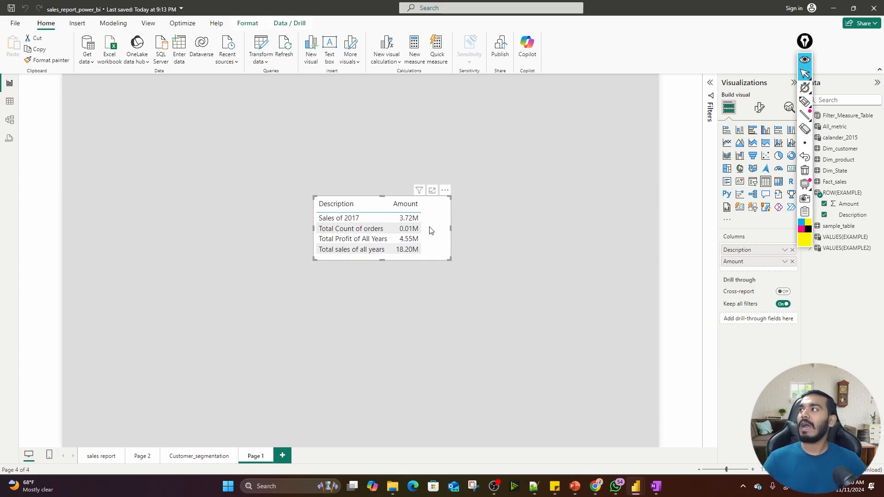
{"action": "left_click", "coordinate": [805, 60]}
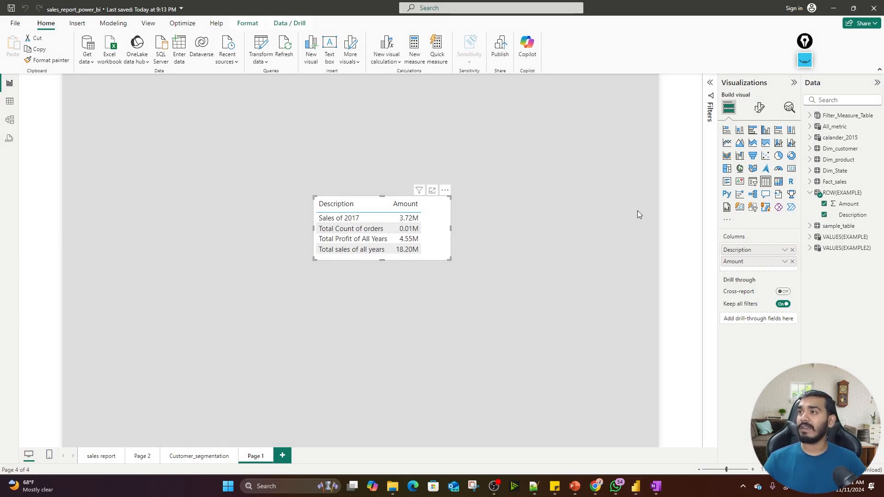
{"action": "left_click", "coordinate": [846, 192]}
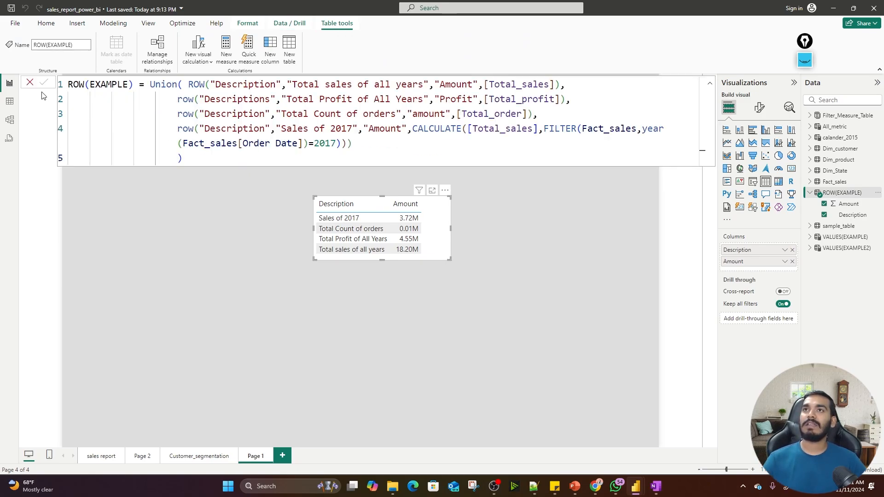
{"action": "left_click", "coordinate": [30, 82]}
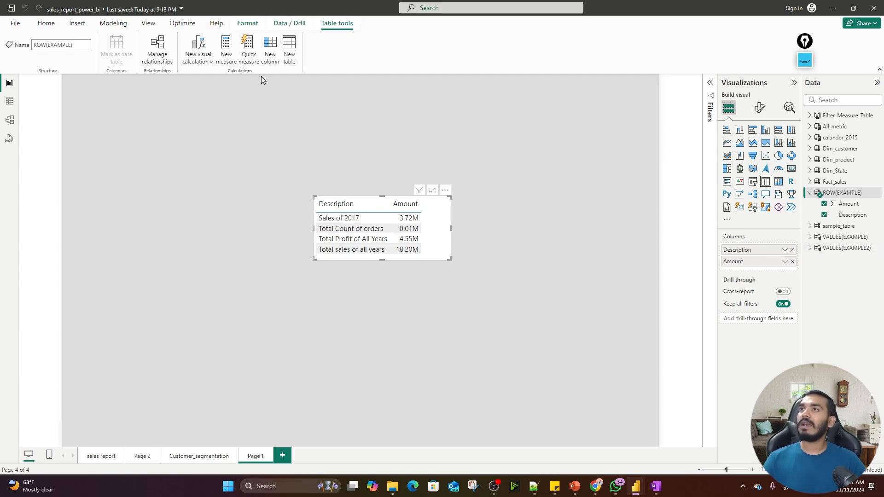
Create a calculated table named filter(example) and start its formula with FILTER on the Dim_product table.
{"action": "left_click", "coordinate": [291, 47]}
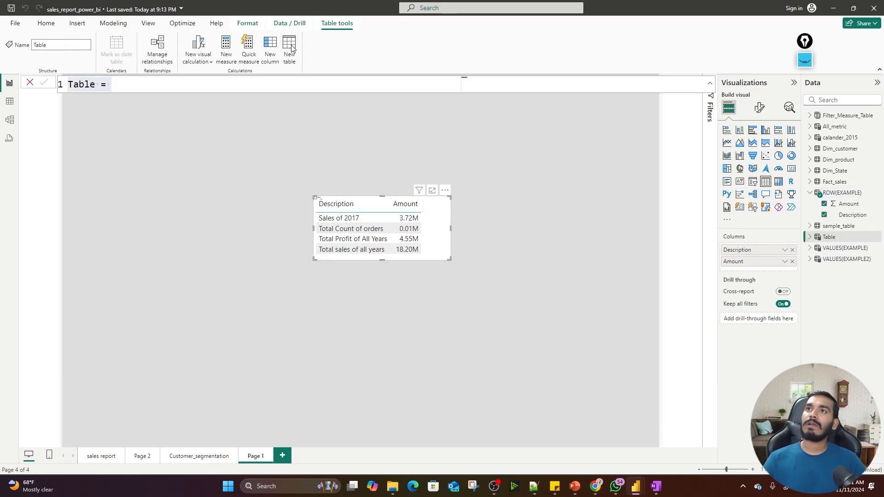
{"action": "type", "text": "filt"}
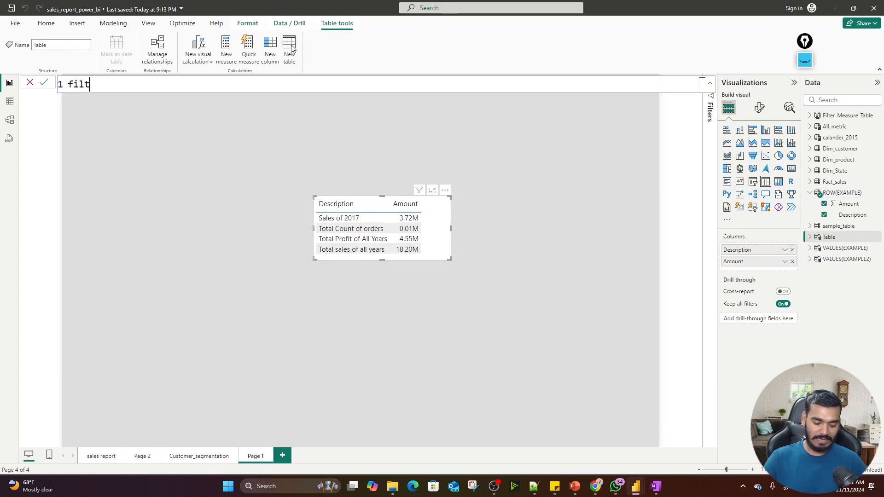
{"action": "type", "text": "er(example)"}
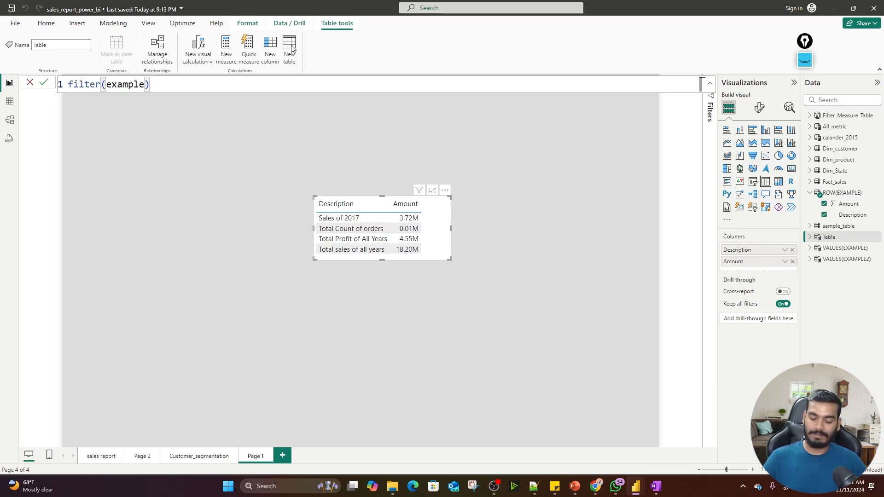
{"action": "type", "text": "=FILTER("}
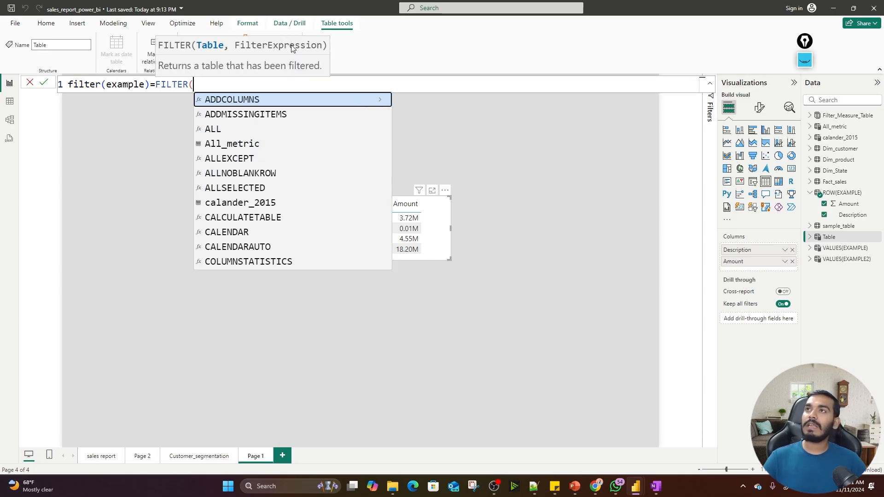
{"action": "type", "text": "dim"}
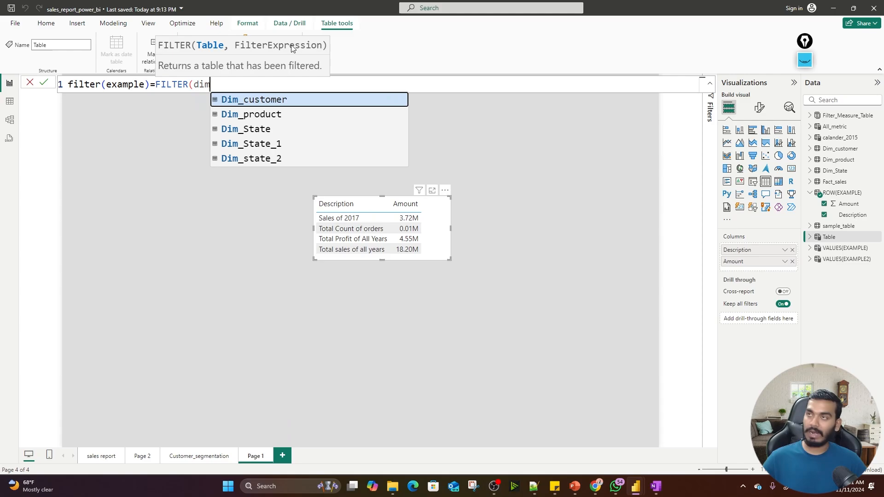
{"action": "key", "text": "Down"}
{"action": "key", "text": "Tab"}
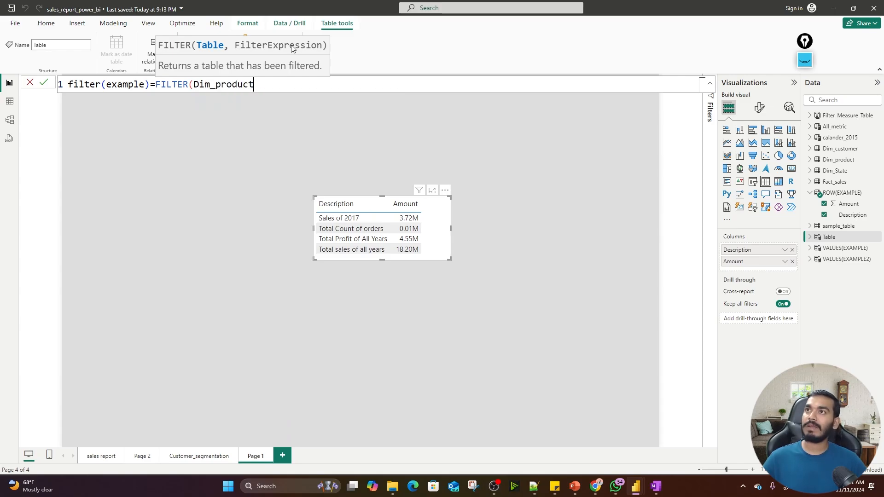
{"action": "type", "text": ","}
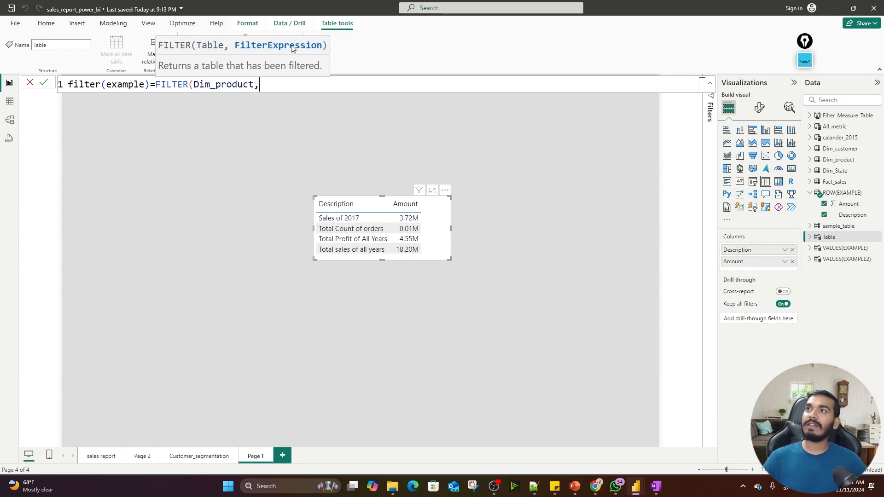
Complete the FILTER with the condition Dim_product[Category]="Bakery", commit the formula and show the filter(example) table in Table view.
{"action": "type", "text": "cate"}
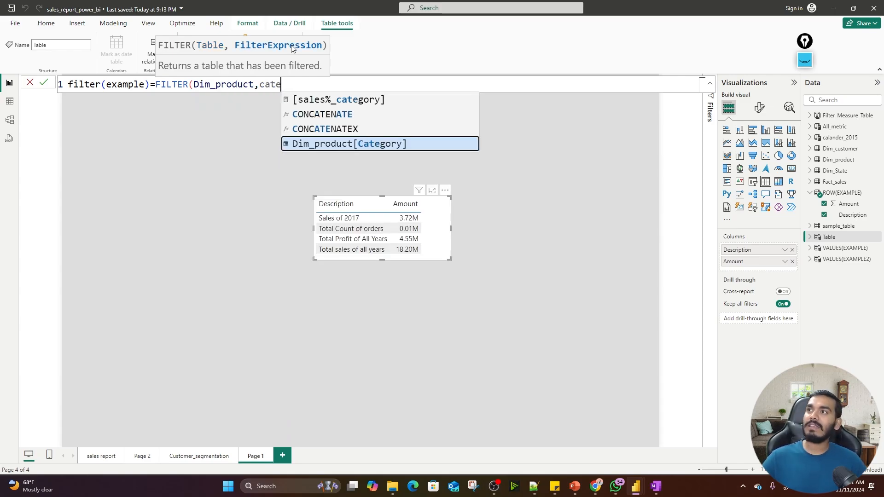
{"action": "key", "text": "Tab"}
{"action": "type", "text": "="}
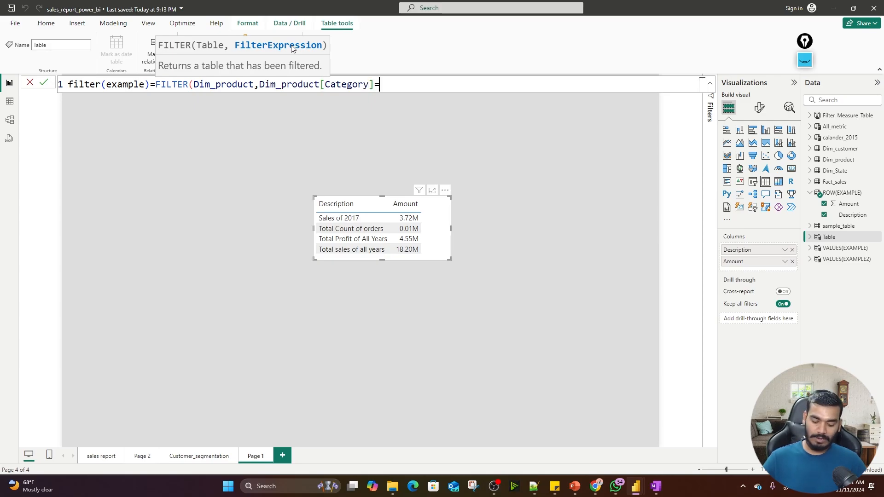
{"action": "type", "text": "\"Bakery"}
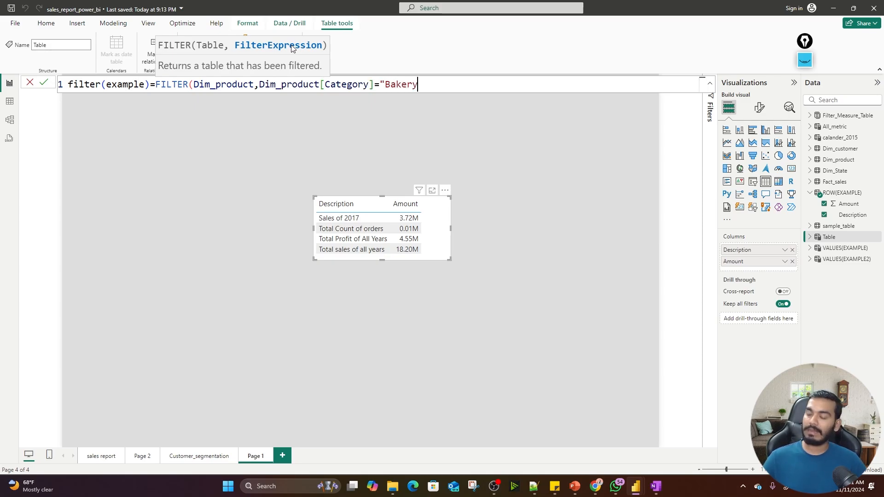
{"action": "type", "text": "')"}
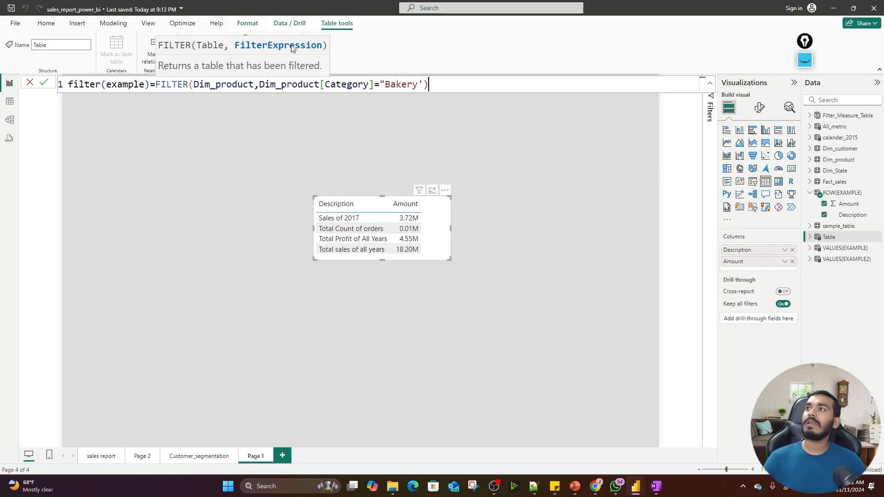
{"action": "type", "text": "\""}
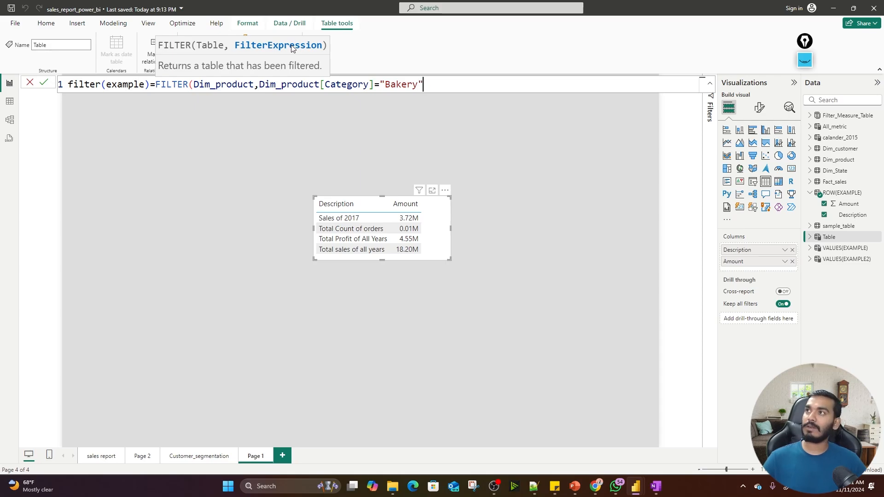
{"action": "type", "text": ")"}
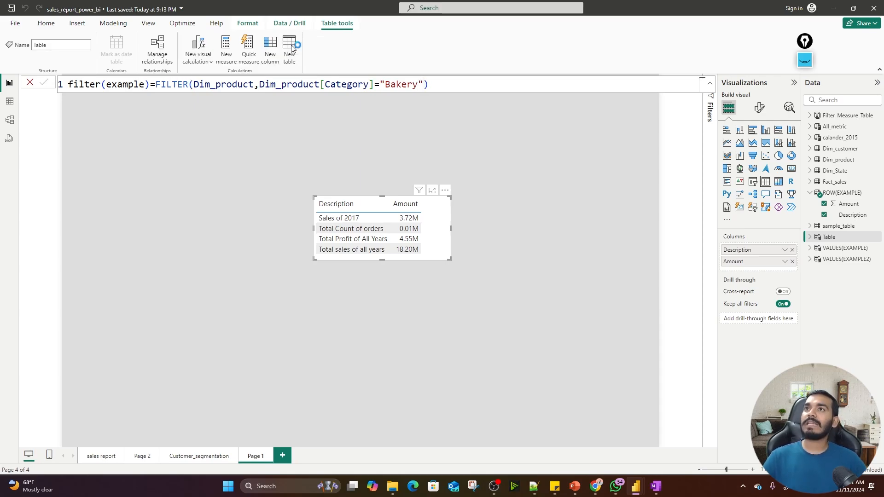
{"action": "key", "text": "Return"}
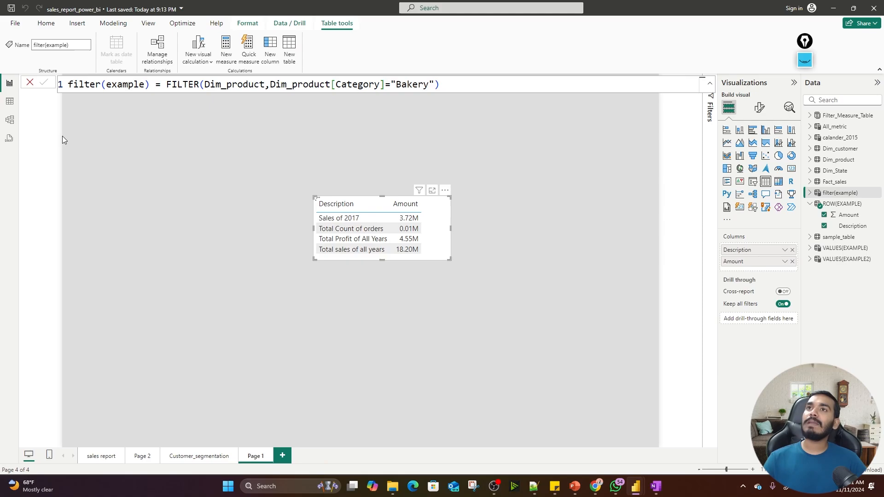
{"action": "left_click", "coordinate": [9, 103]}
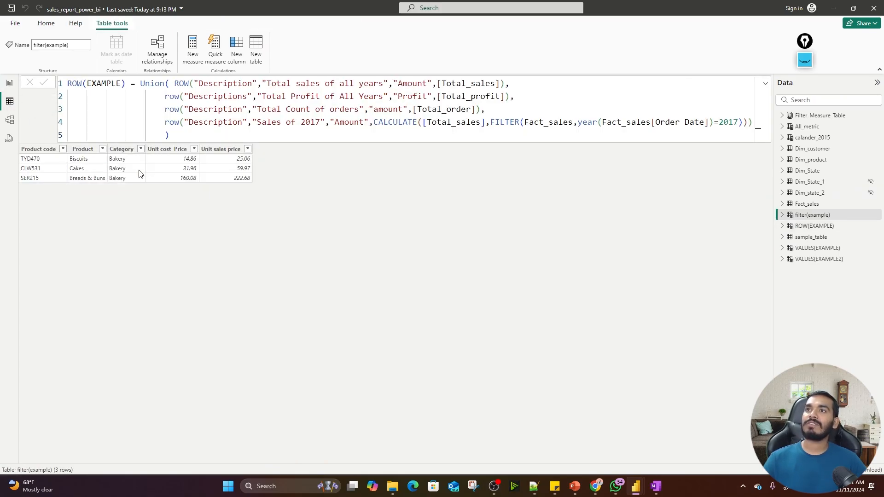
{"action": "left_click", "coordinate": [813, 218]}
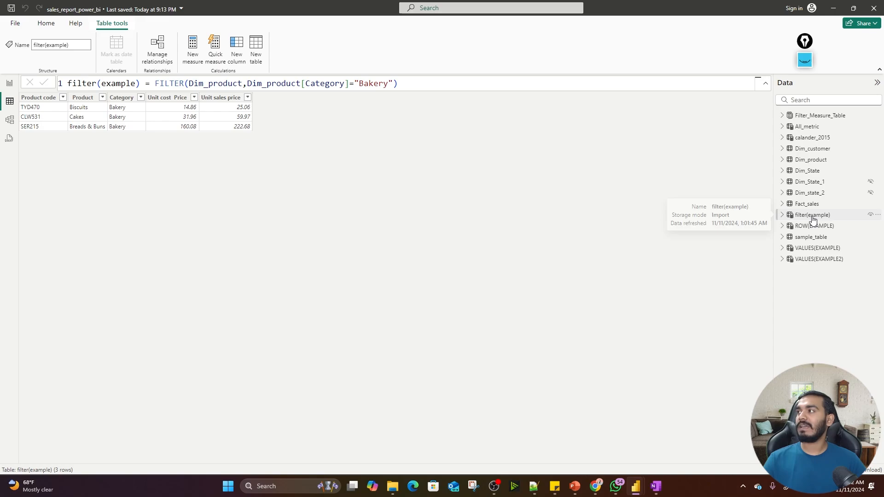
Create another calculated table named addcolumn(example) and start its formula with the ADDCOLUMNS function.
{"action": "left_click", "coordinate": [256, 46]}
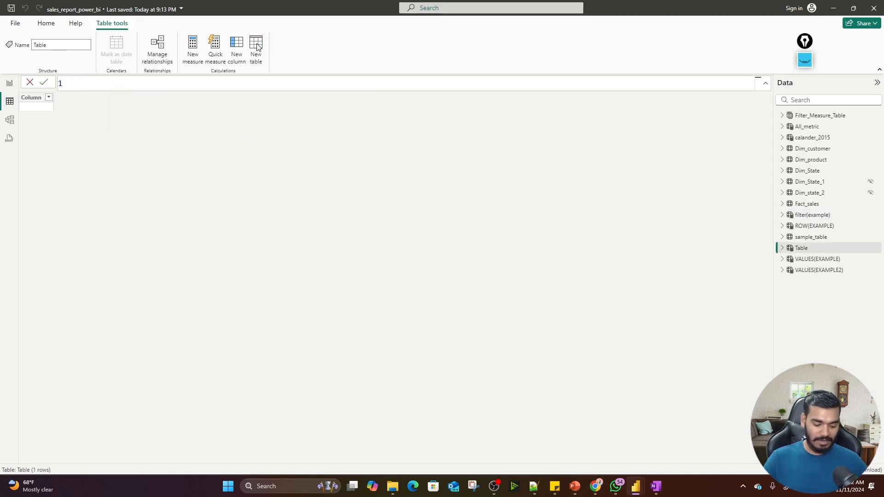
{"action": "type", "text": "addco"}
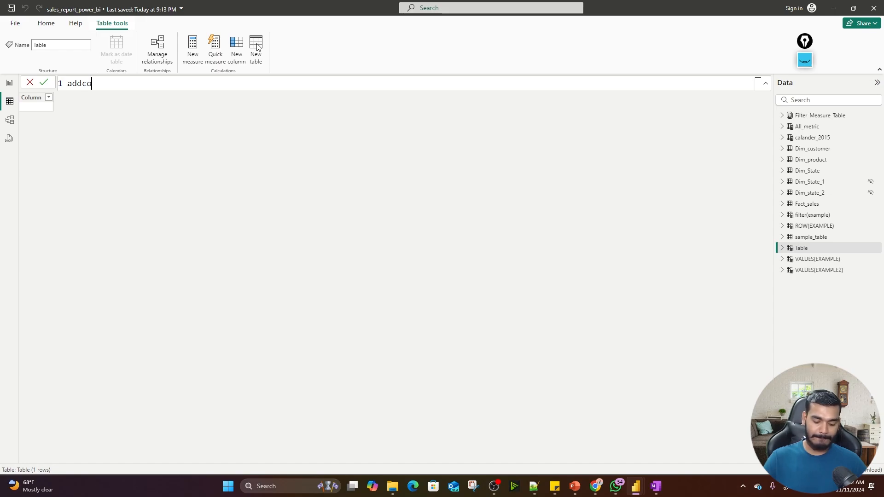
{"action": "type", "text": "lumn("}
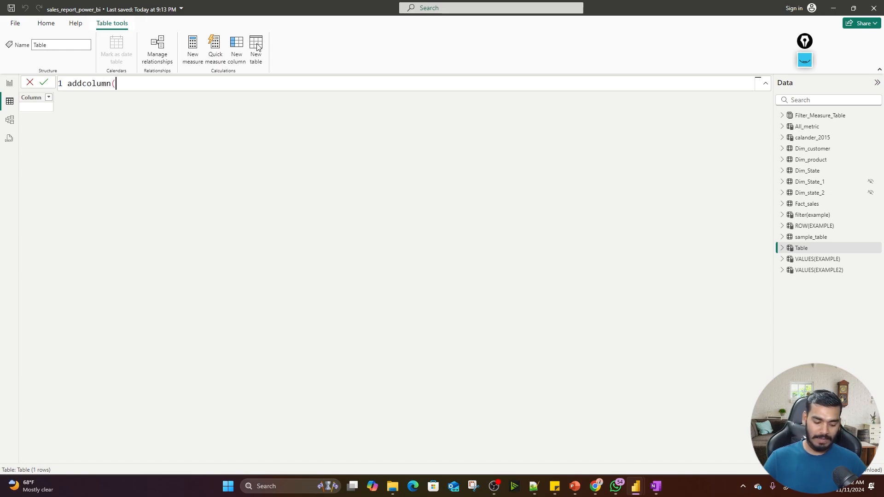
{"action": "type", "text": "example)"}
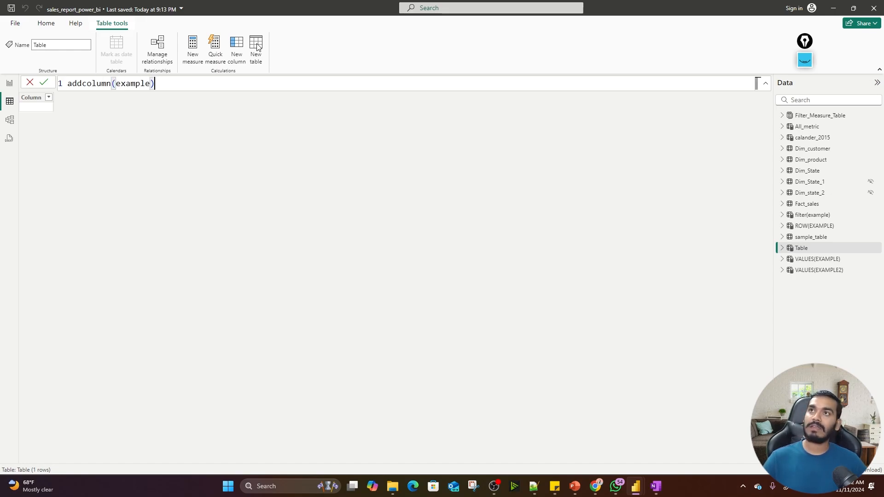
{"action": "type", "text": "= "}
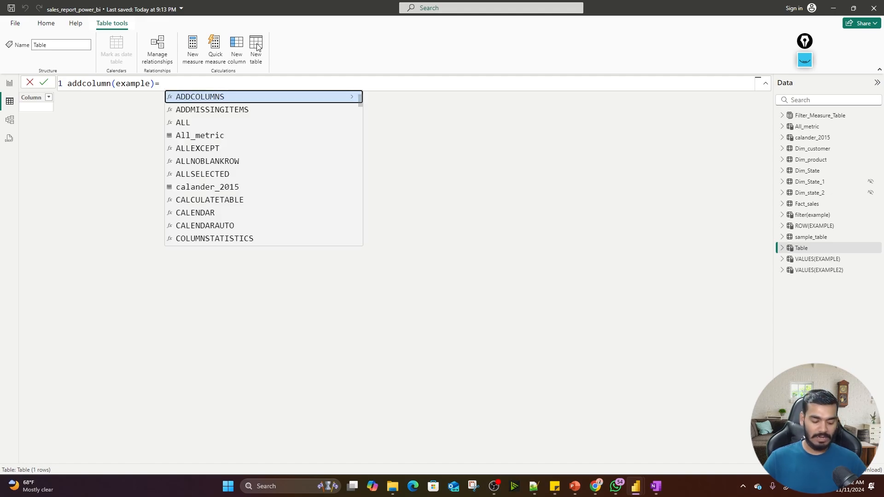
{"action": "type", "text": "add"}
{"action": "key", "text": "Tab"}
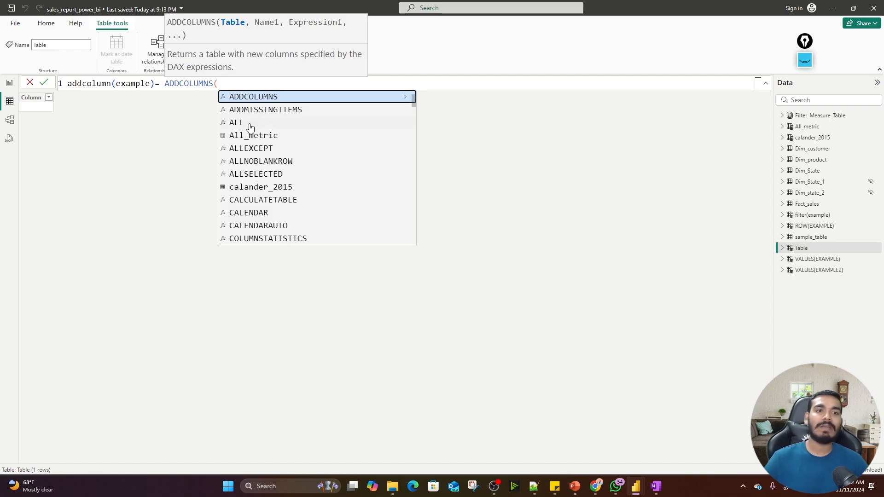
{"action": "type", "text": "Fact"}
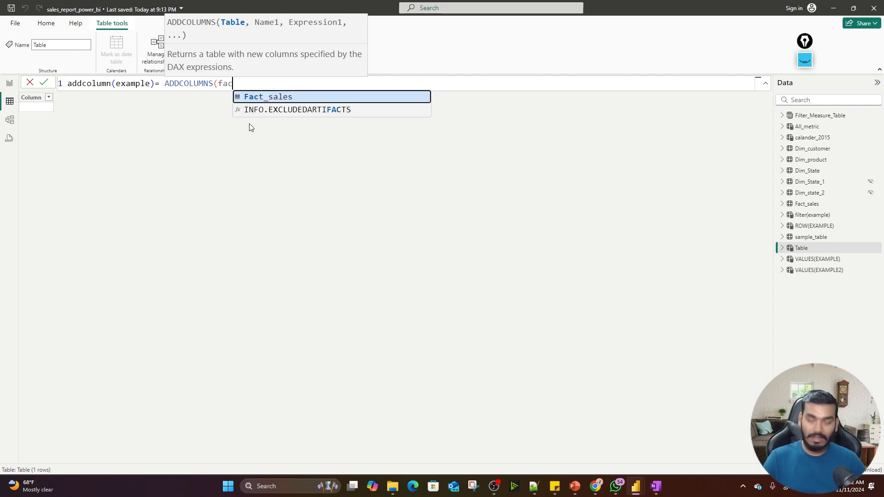
{"action": "key", "text": "Tab"}
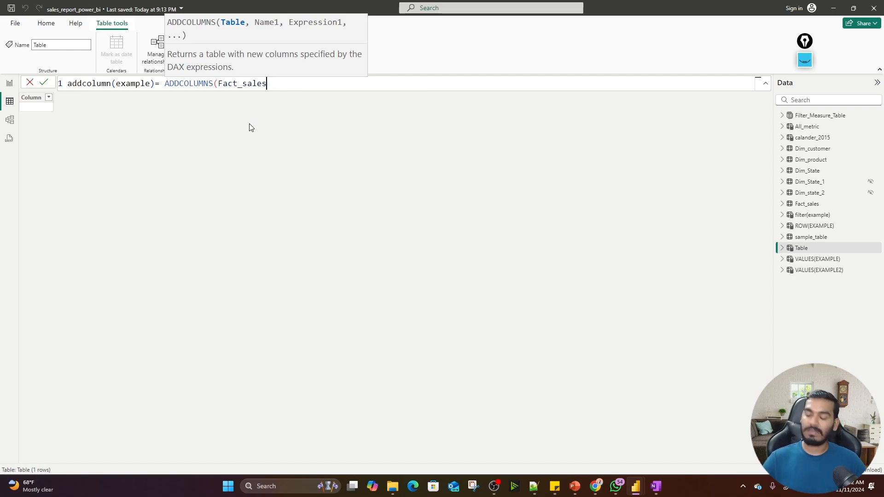
{"action": "type", "text": ","}
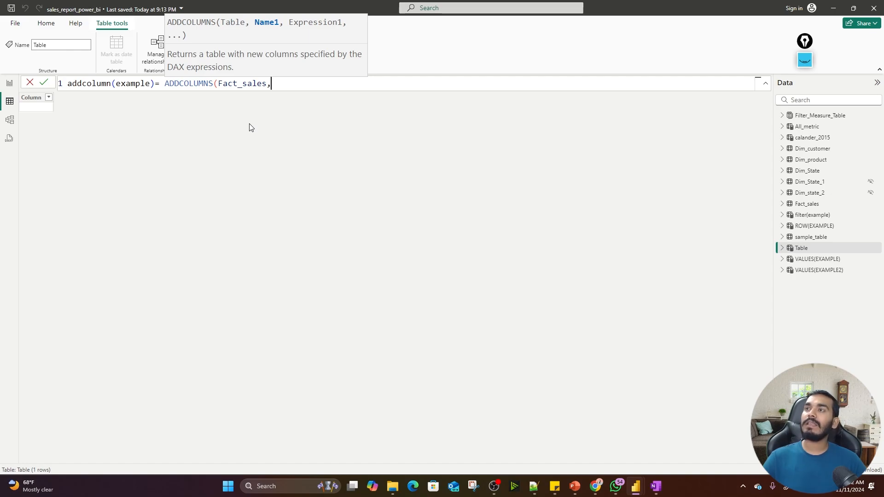
{"action": "key", "text": "BackSpace"}
{"action": "key", "text": "BackSpace"}
{"action": "key", "text": "BackSpace"}
{"action": "key", "text": "BackSpace"}
{"action": "key", "text": "BackSpace"}
{"action": "key", "text": "BackSpace"}
{"action": "key", "text": "BackSpace"}
{"action": "key", "text": "BackSpace"}
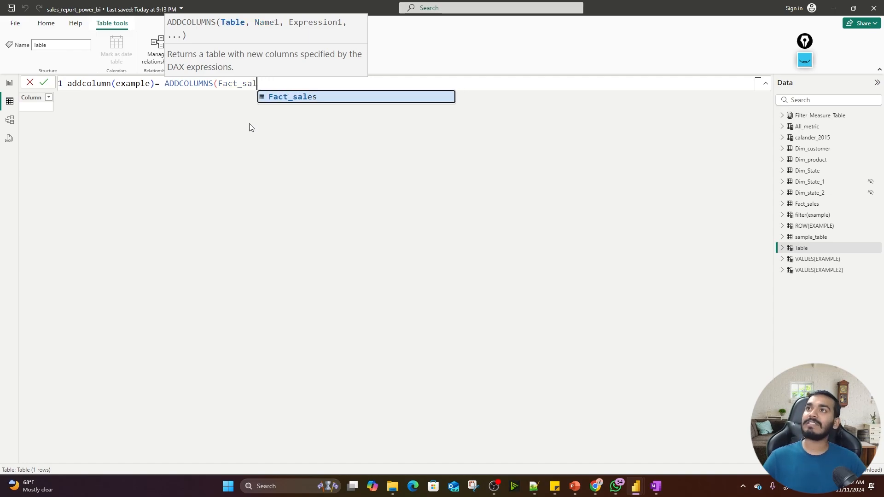
{"action": "key", "text": "BackSpace"}
{"action": "key", "text": "BackSpace"}
{"action": "key", "text": "BackSpace"}
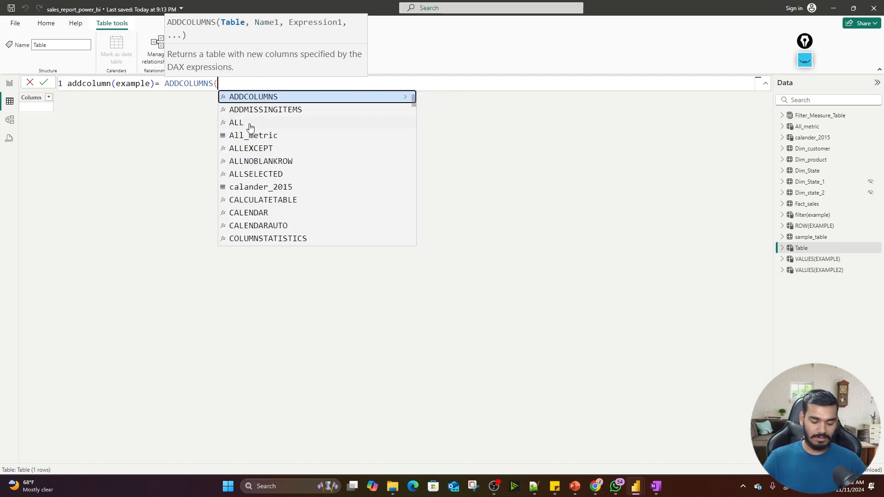
Set Dim_State as the table argument of the ADDCOLUMNS function.
{"action": "type", "text": "dim"}
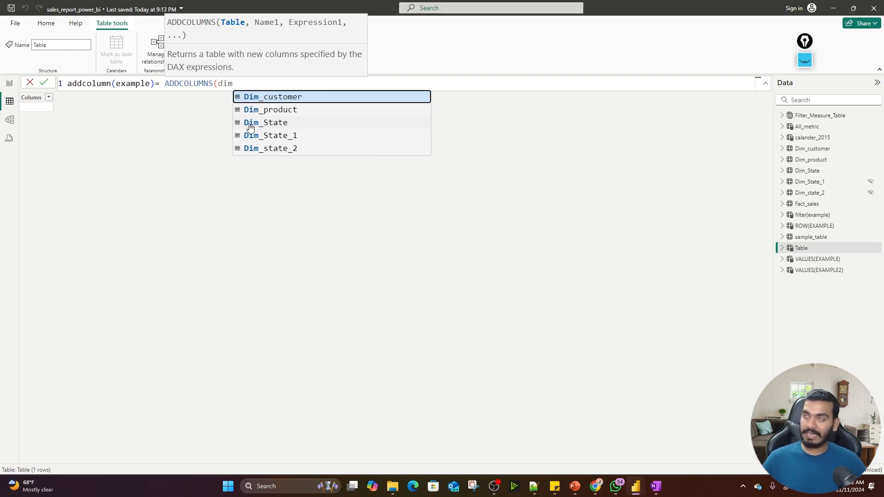
{"action": "key", "text": "Down"}
{"action": "key", "text": "Down"}
{"action": "left_click", "coordinate": [250, 124]}
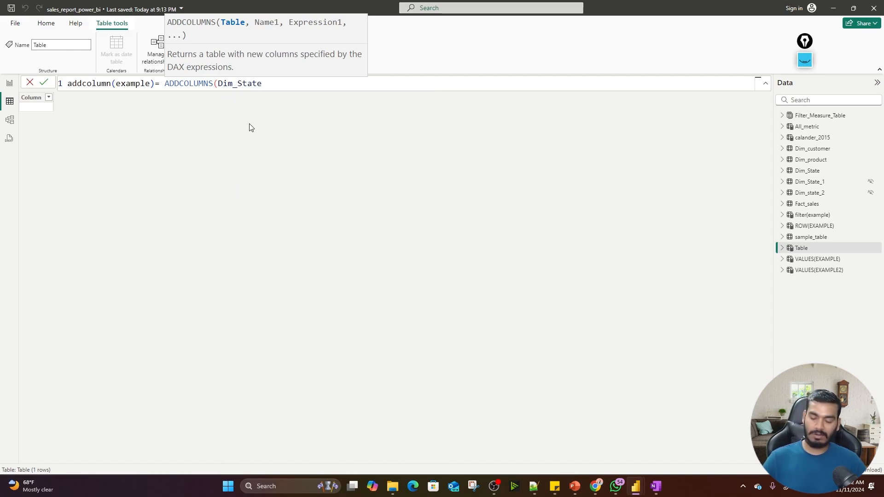
Add a "sales" column with the [Total_sales] measure as its expression, close the ADDCOLUMNS call and commit the formula.
{"action": "type", "text": ",\"sales\",tot"}
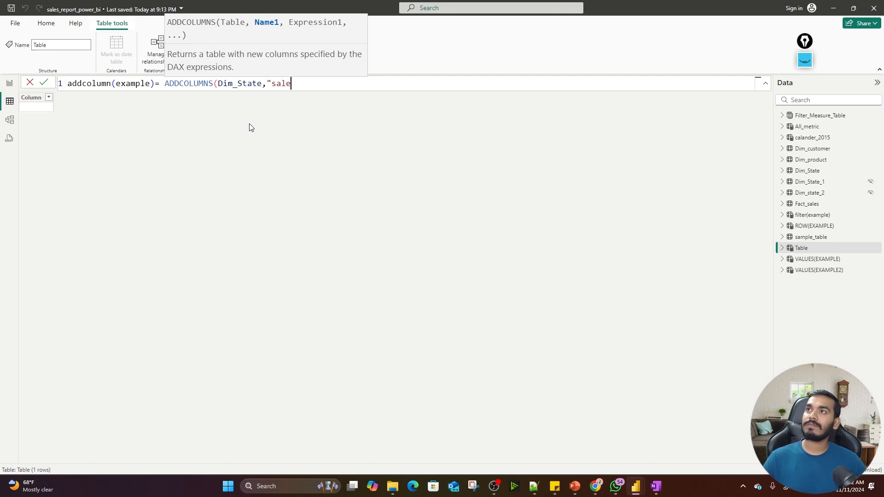
{"action": "key", "text": "Up"}
{"action": "key", "text": "Up"}
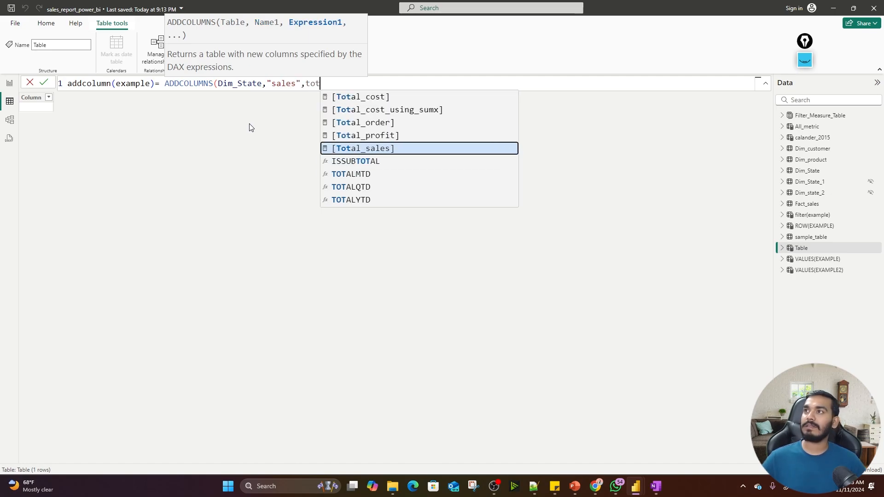
{"action": "key", "text": "Tab"}
{"action": "type", "text": ")"}
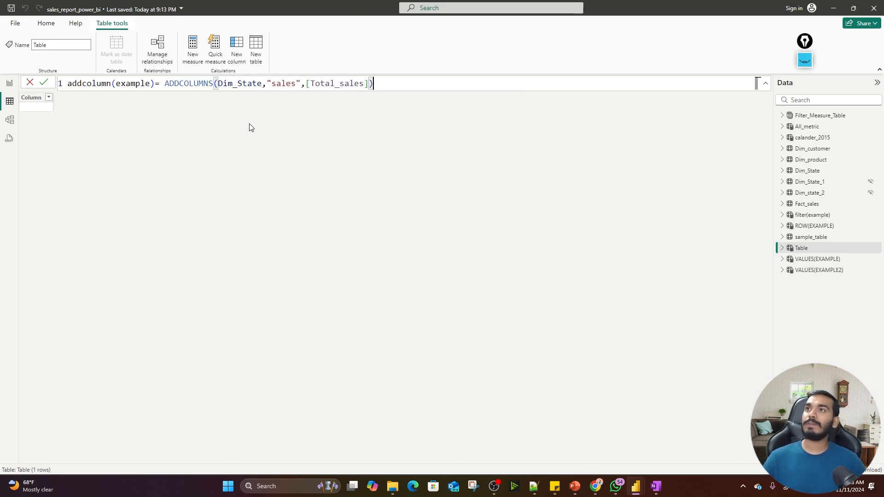
{"action": "key", "text": "Return"}
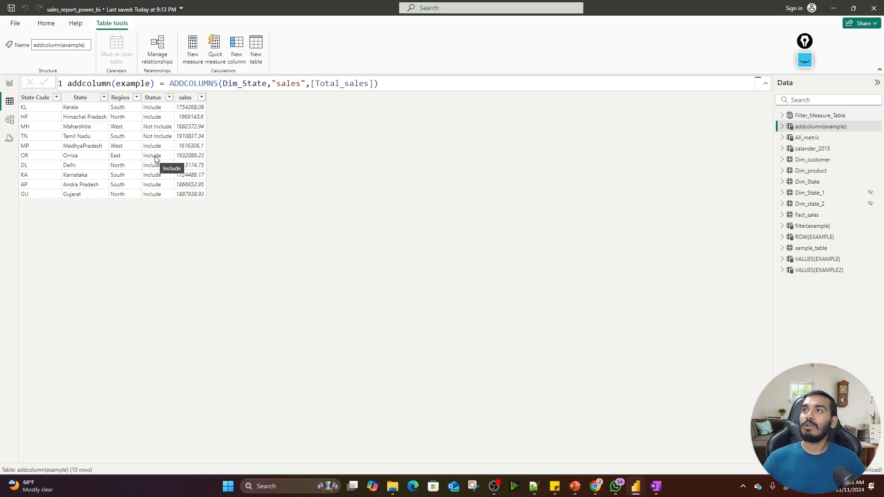
Review the "sales" column name and its [Total_sales] expression in the addcolumn(example) formula against the table's columns.
{"action": "left_click_drag", "start_coordinate": [374, 84], "coordinate": [280, 84]}
{"action": "left_click", "coordinate": [323, 88]}
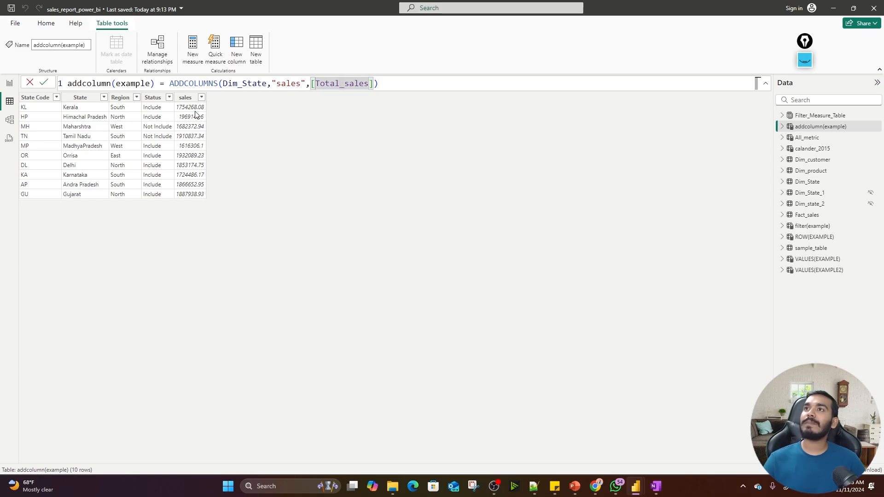
{"action": "left_click", "coordinate": [300, 83]}
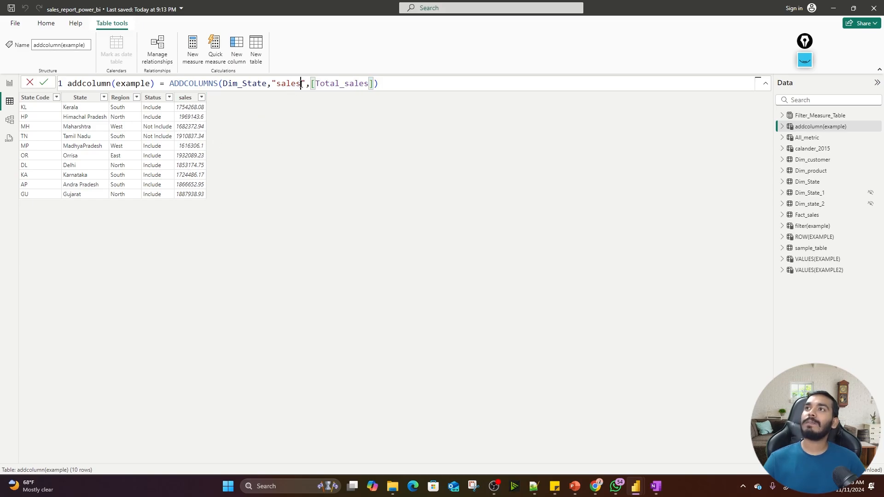
Rename the added column in the addcolumn(example) formula to "Total Sales" and commit the formula.
{"action": "key", "text": "BackSpace"}
{"action": "key", "text": "BackSpace"}
{"action": "key", "text": "BackSpace"}
{"action": "key", "text": "BackSpace"}
{"action": "key", "text": "BackSpace"}
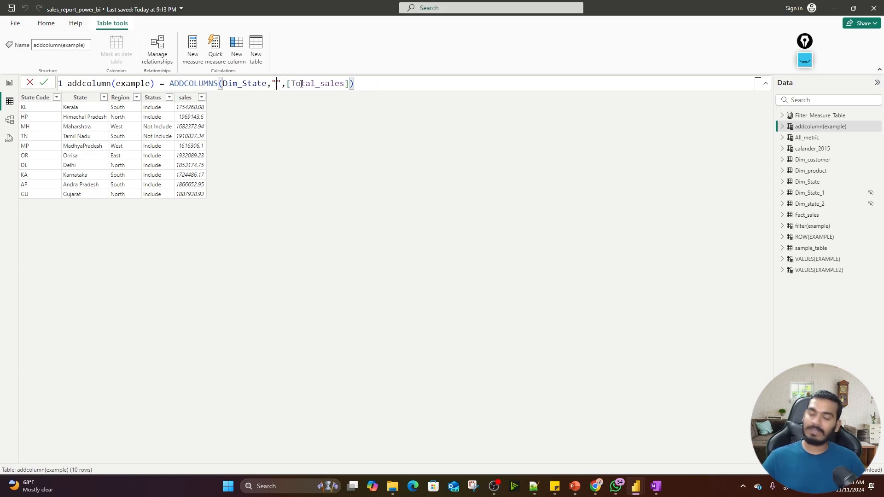
{"action": "type", "text": "Total"}
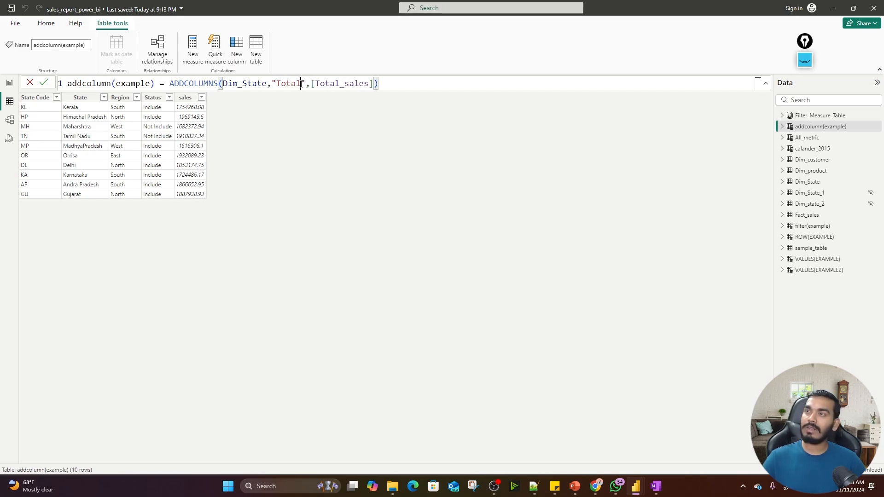
{"action": "type", "text": " Sales"}
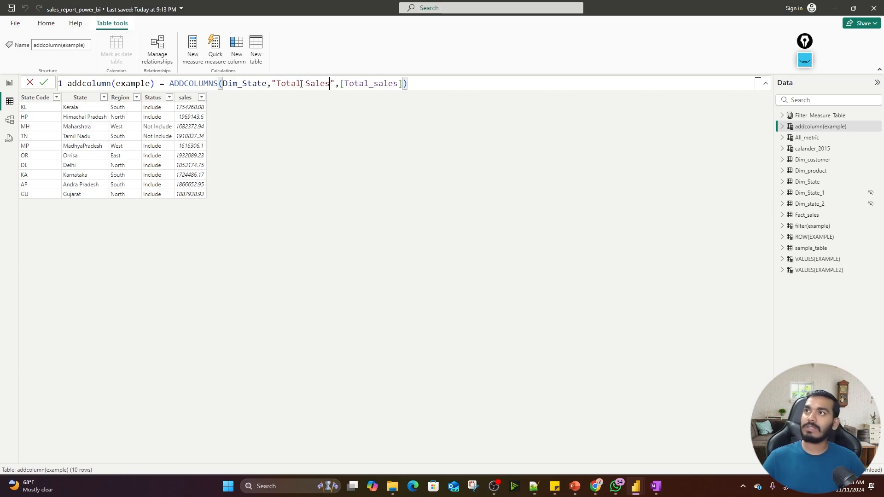
{"action": "key", "text": "Return"}
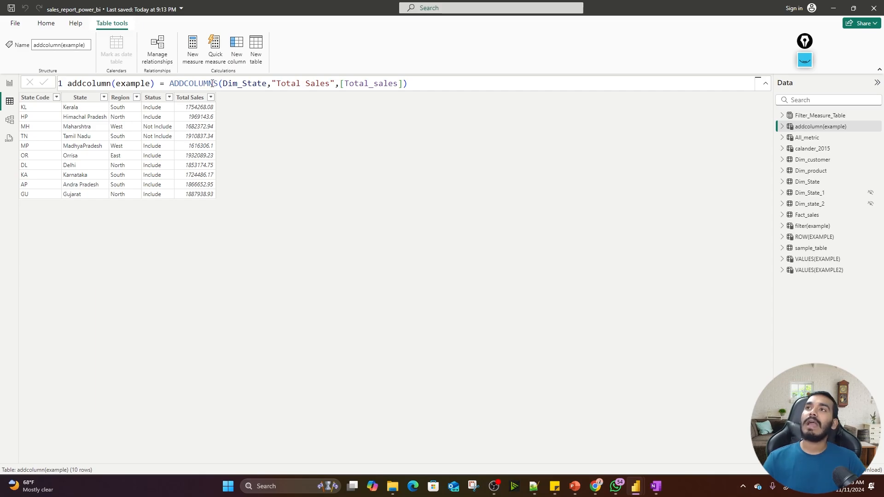
Review the Dim_State table argument and the [Total_sales] expression in the addcolumn(example) formula.
{"action": "left_click_drag", "start_coordinate": [221, 83], "coordinate": [268, 83]}
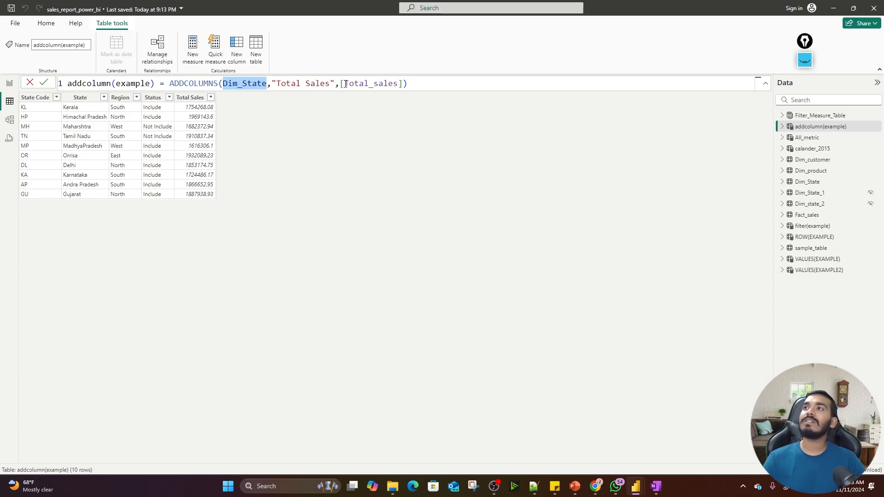
{"action": "left_click_drag", "start_coordinate": [403, 85], "coordinate": [340, 83]}
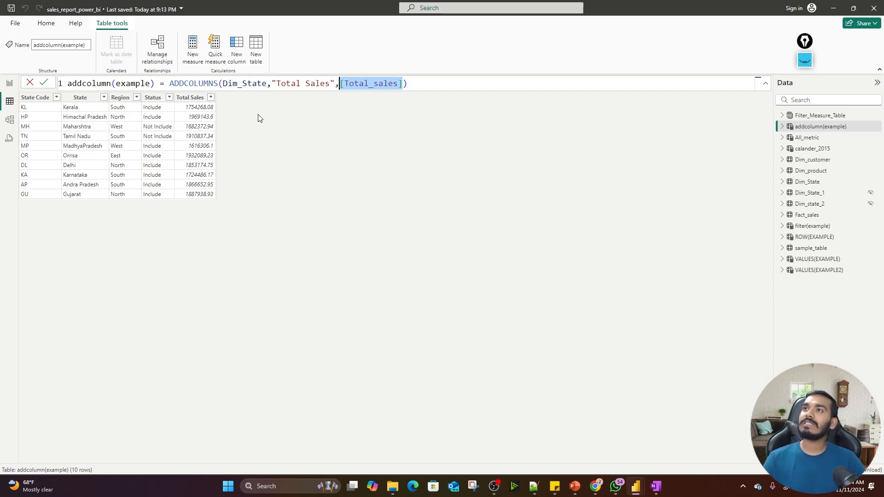
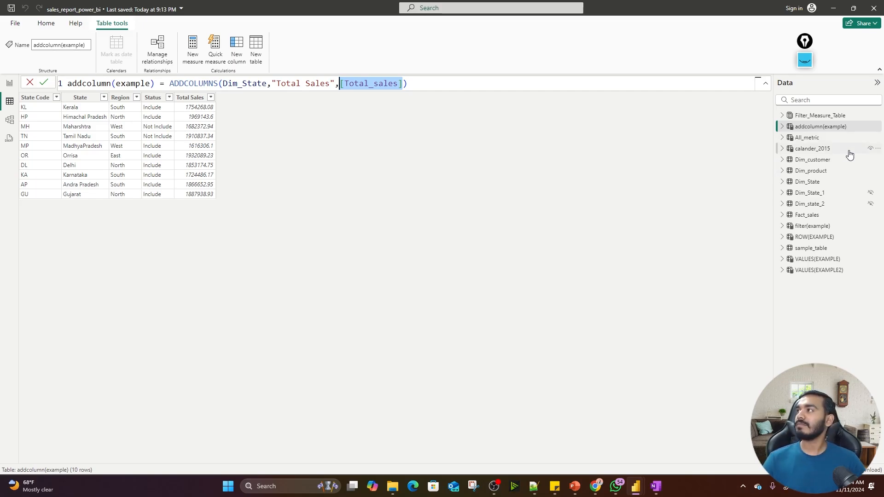
{"action": "left_click", "coordinate": [824, 127]}
{"action": "right_click", "coordinate": [822, 127]}
{"action": "left_click", "coordinate": [599, 167]}
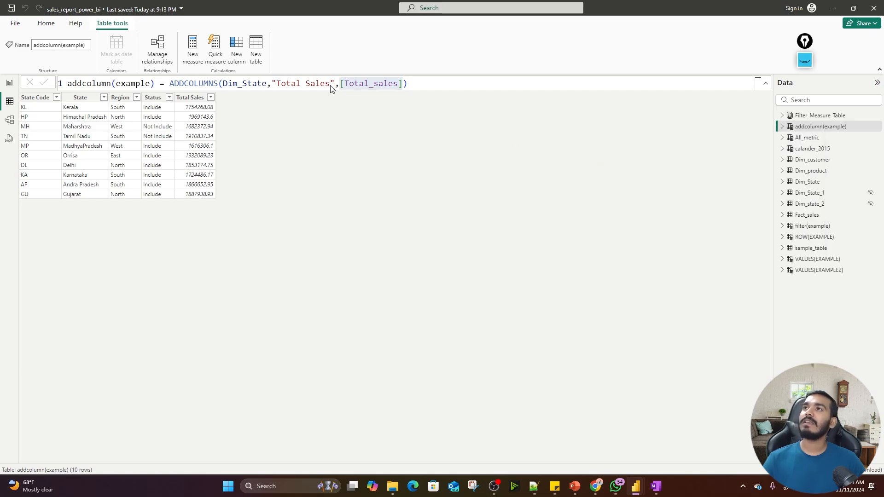
Create a new calculated table named addcolumns(example2) and start its formula with the ADDCOLUMNS function.
{"action": "left_click", "coordinate": [256, 54]}
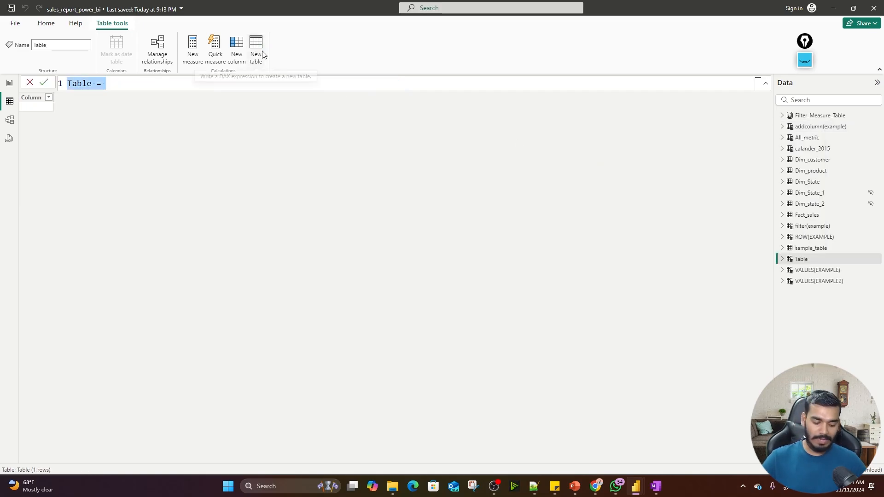
{"action": "type", "text": "add"}
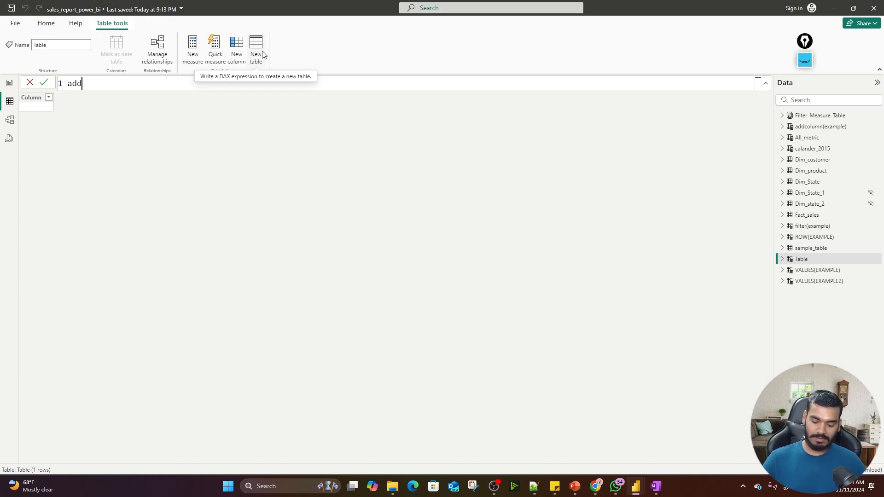
{"action": "type", "text": "columns"}
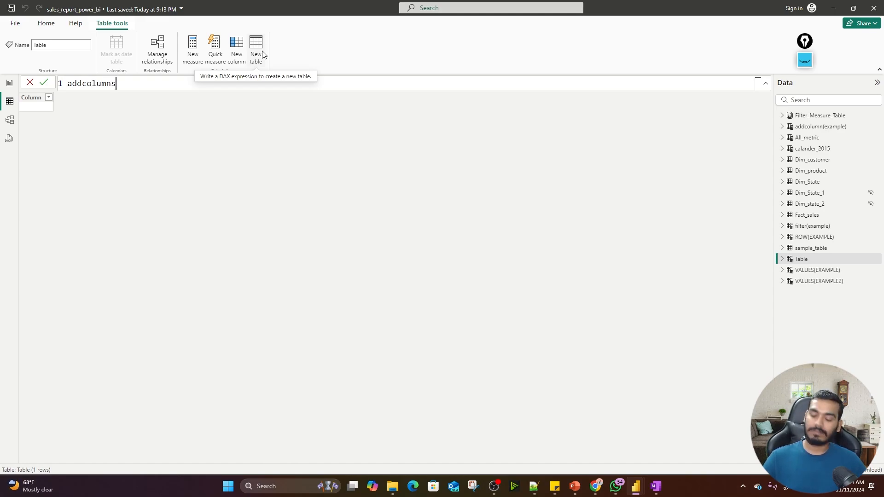
{"action": "type", "text": "(example"}
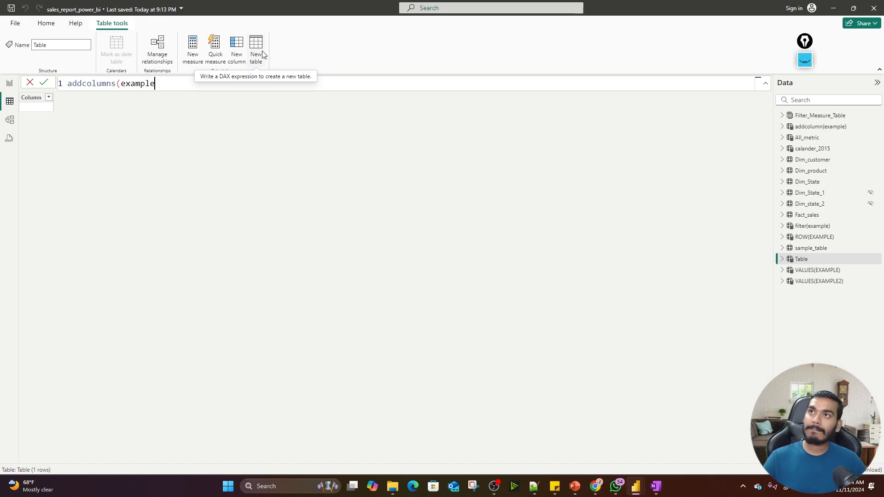
{"action": "type", "text": "2)"}
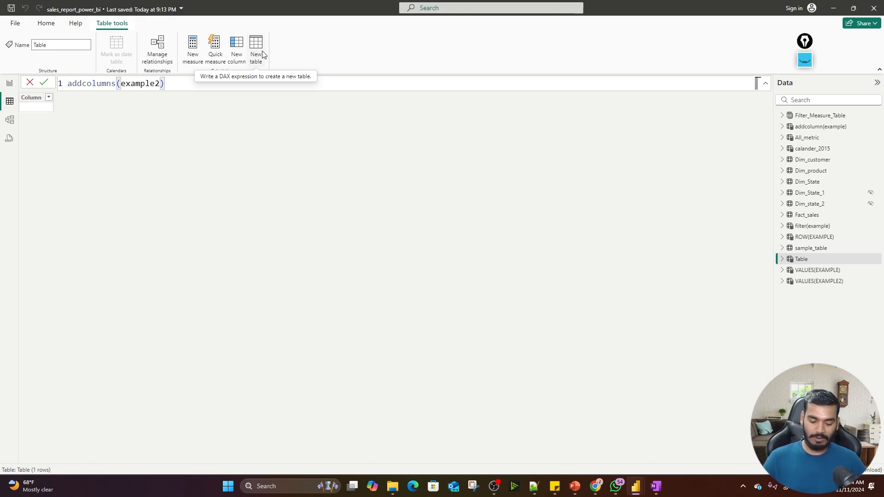
{"action": "type", "text": "=add"}
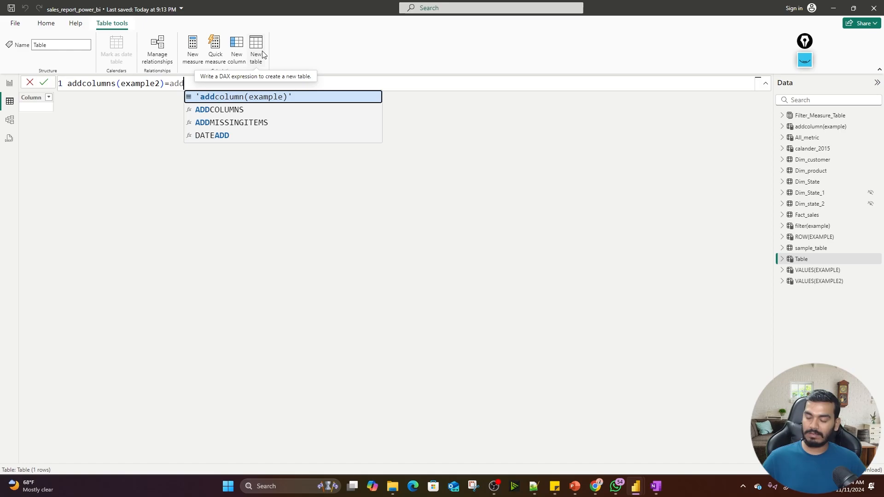
{"action": "key", "text": "Down"}
{"action": "key", "text": "Tab"}
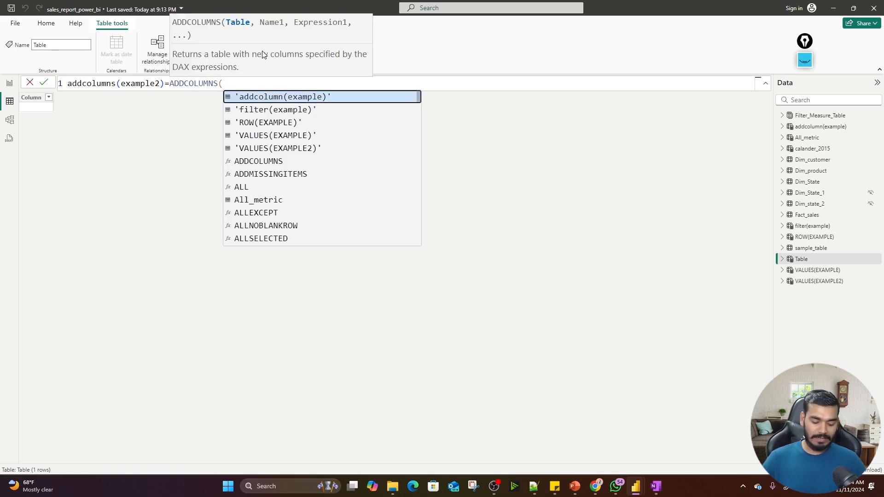
{"action": "type", "text": "valu"}
{"action": "key", "text": "Tab"}
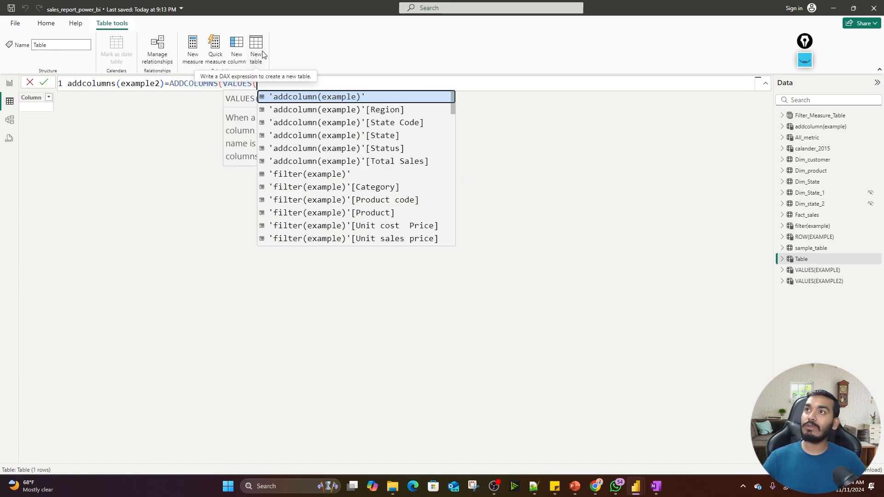
{"action": "key", "text": "BackSpace"}
{"action": "key", "text": "BackSpace"}
{"action": "key", "text": "BackSpace"}
{"action": "key", "text": "BackSpace"}
{"action": "key", "text": "BackSpace"}
{"action": "key", "text": "BackSpace"}
{"action": "key", "text": "BackSpace"}
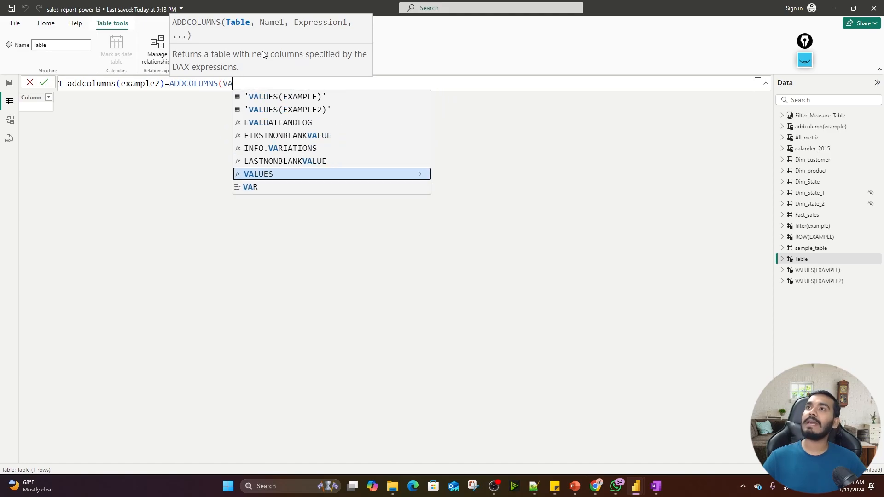
{"action": "type", "text": "re"}
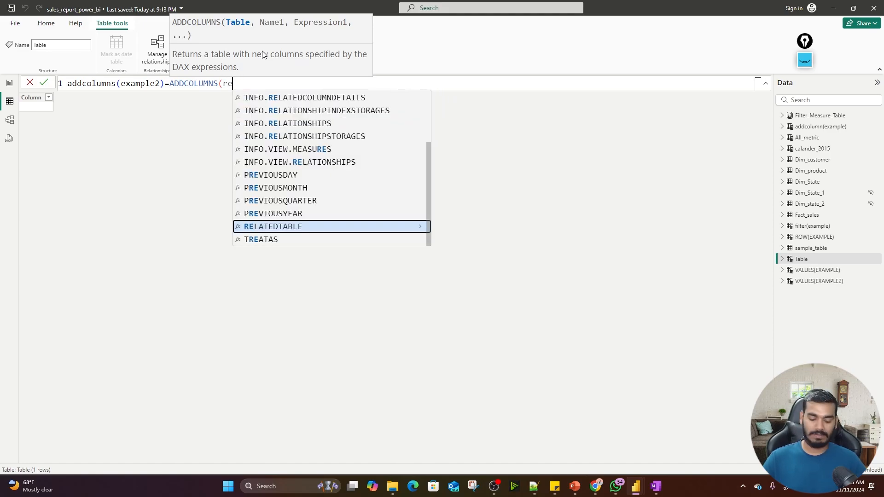
{"action": "type", "text": "g"}
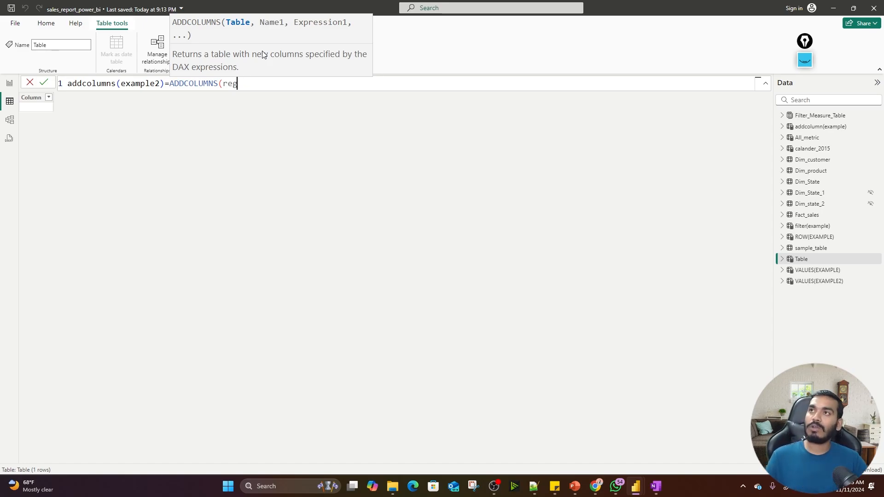
{"action": "key", "text": "BackSpace"}
{"action": "key", "text": "BackSpace"}
{"action": "key", "text": "BackSpace"}
Set VALUES(Dim_State[Region]) as the table argument of the ADDCOLUMNS function.
{"action": "type", "text": "VALUES("}
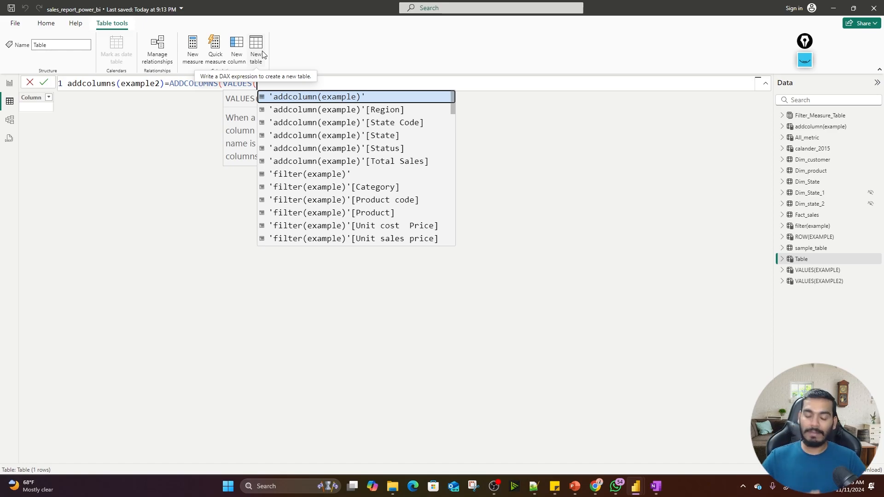
{"action": "key", "text": "Escape"}
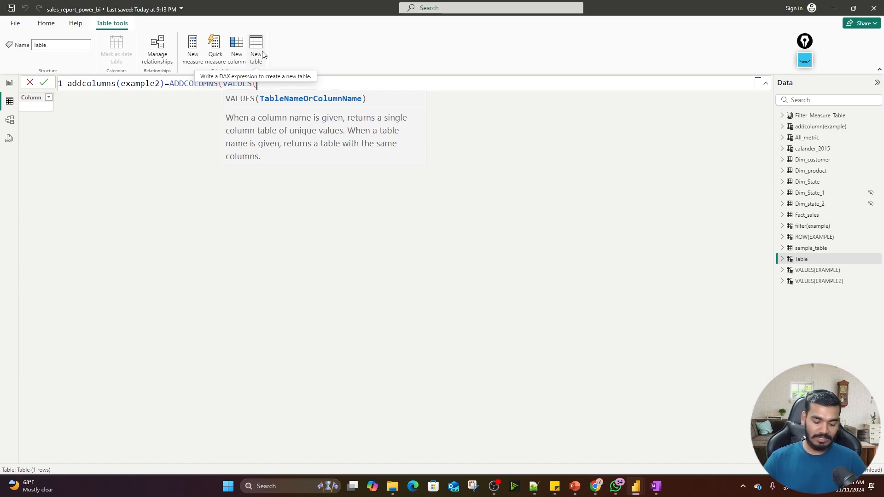
{"action": "type", "text": "dim"}
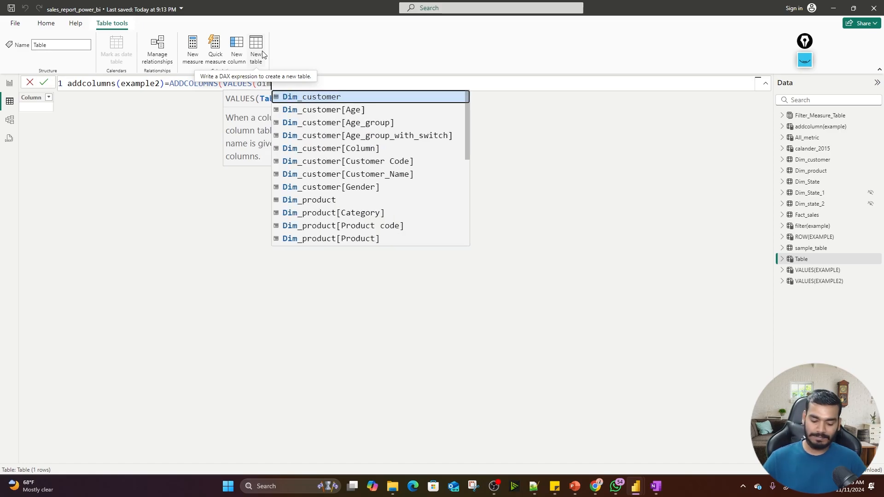
{"action": "type", "text": "_sta"}
{"action": "key", "text": "Down"}
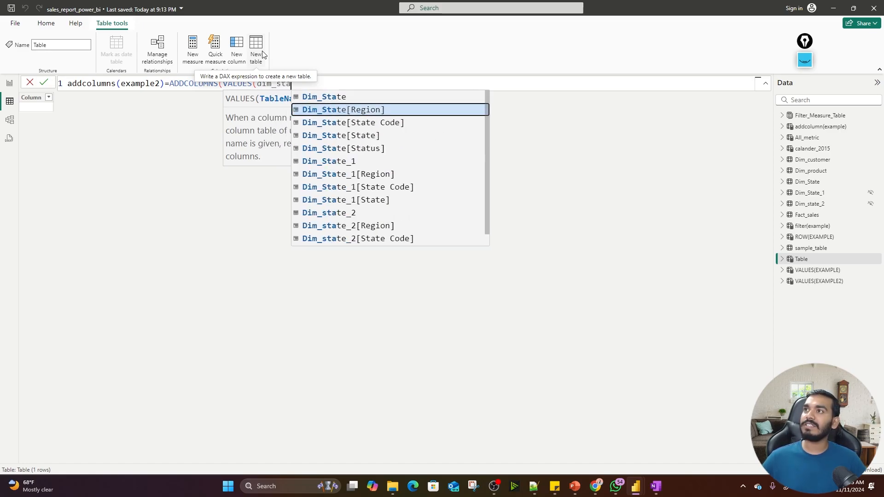
{"action": "key", "text": "Tab"}
{"action": "type", "text": ")"}
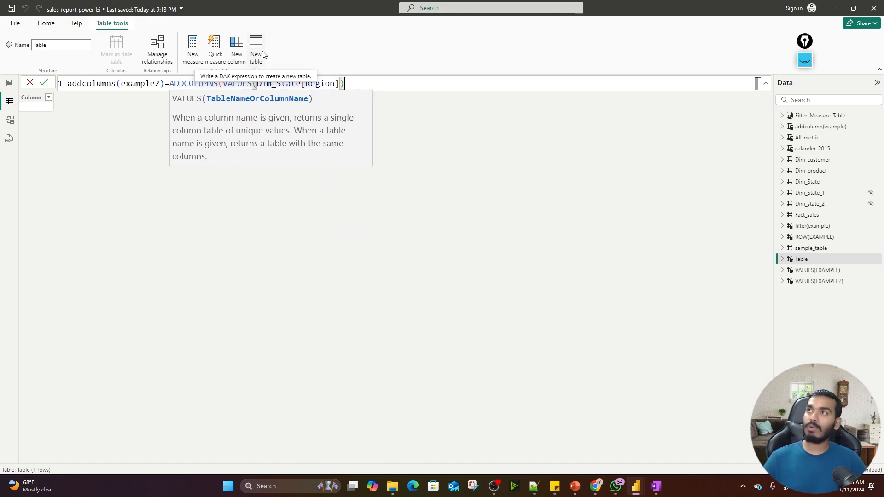
Add a "Total sales" column with the [Total_sales] measure as its expression, close the ADDCOLUMNS call and commit the addcolumns(example2) formula.
{"action": "type", "text": ",\"Total"}
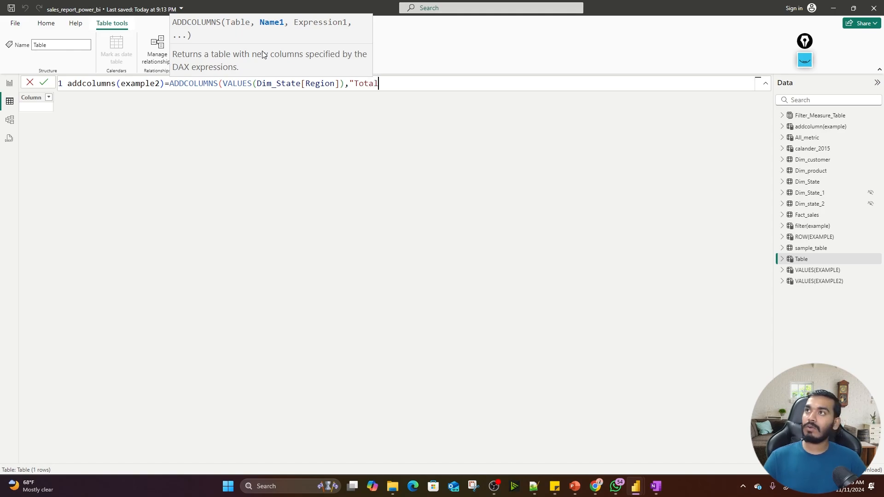
{"action": "type", "text": "sales\""}
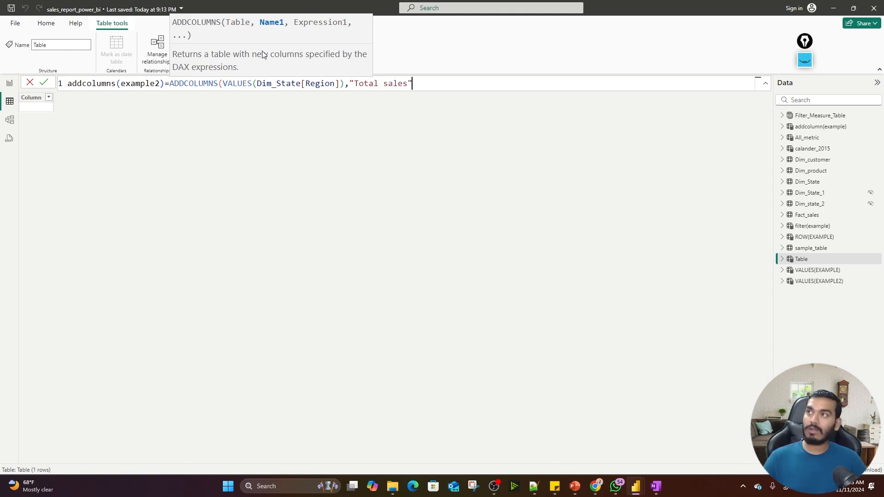
{"action": "type", "text": ","}
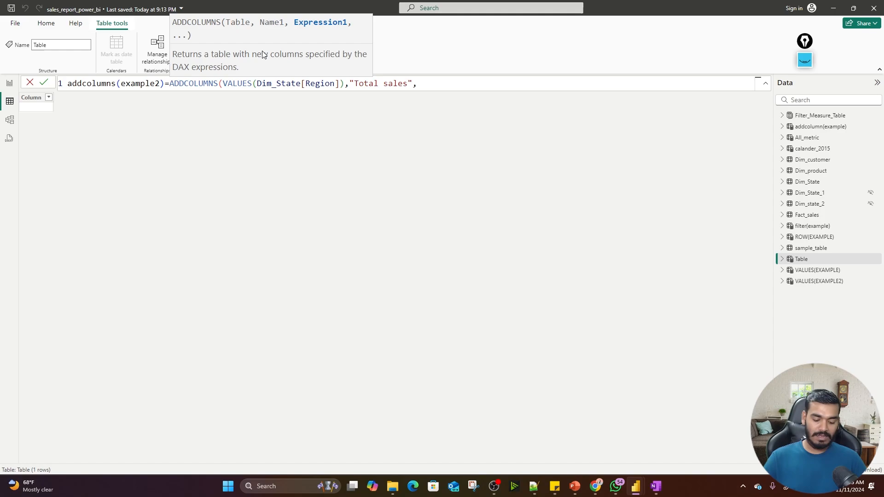
{"action": "type", "text": "tot"}
{"action": "key", "text": "Up"}
{"action": "key", "text": "Up"}
{"action": "key", "text": "Tab"}
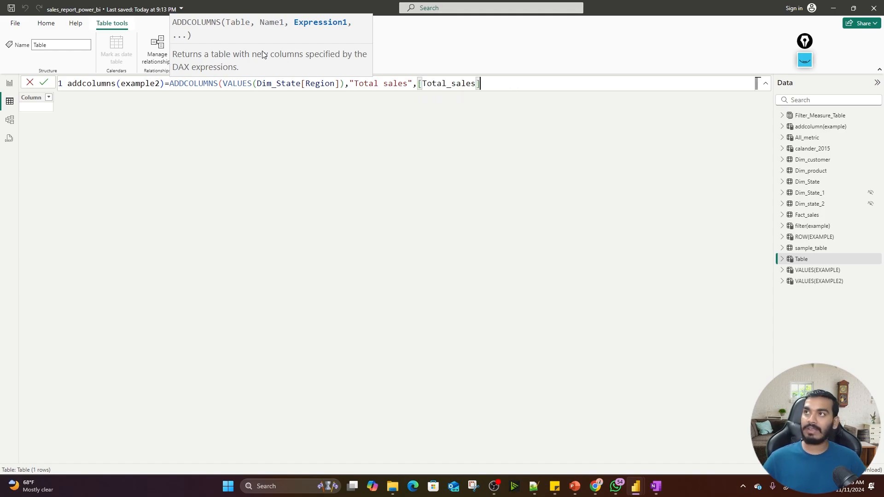
{"action": "type", "text": ")"}
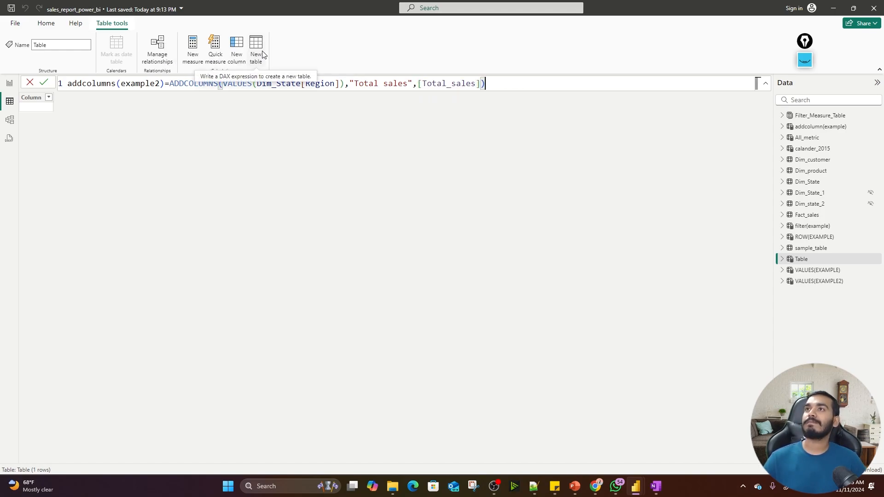
{"action": "key", "text": "Return"}
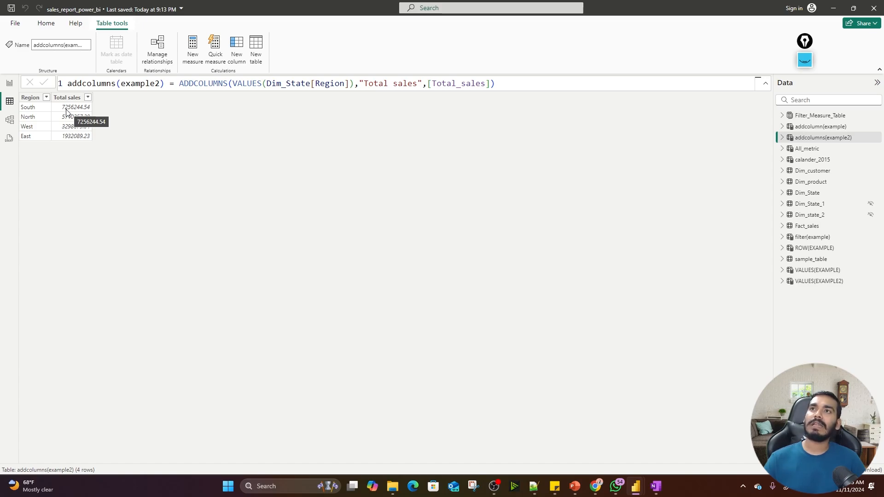
Add an empty table visual to Page 1 of the report.
{"action": "left_click", "coordinate": [9, 83]}
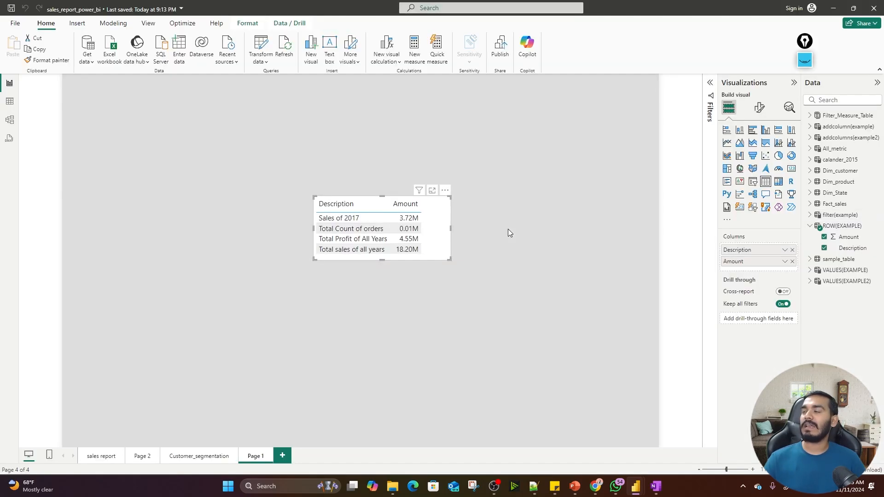
{"action": "left_click", "coordinate": [501, 226]}
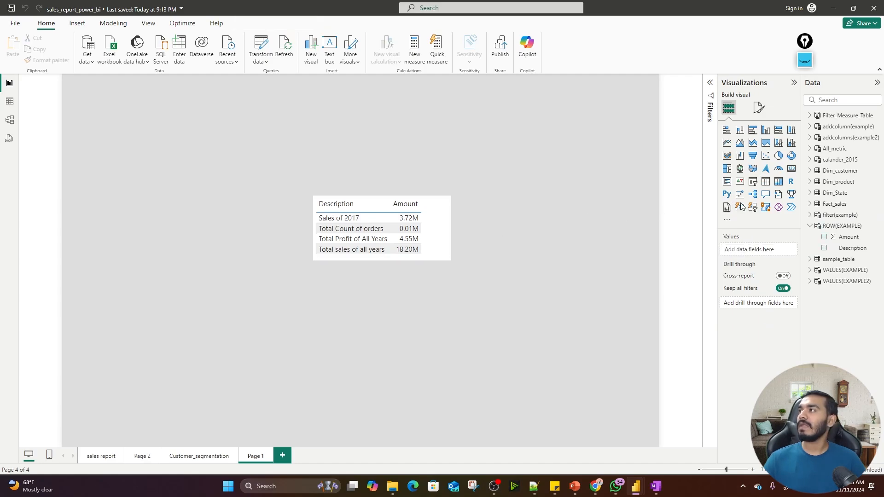
{"action": "left_click", "coordinate": [765, 183]}
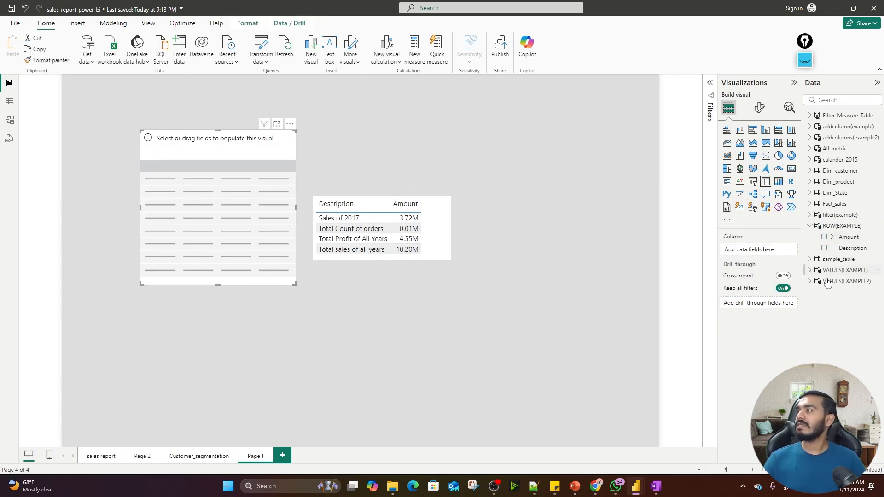
Fill the new table visual with State Code, State, Region, Status and Total Sales from addcolumn(example), with Total Sales not summarized.
{"action": "left_click", "coordinate": [811, 226]}
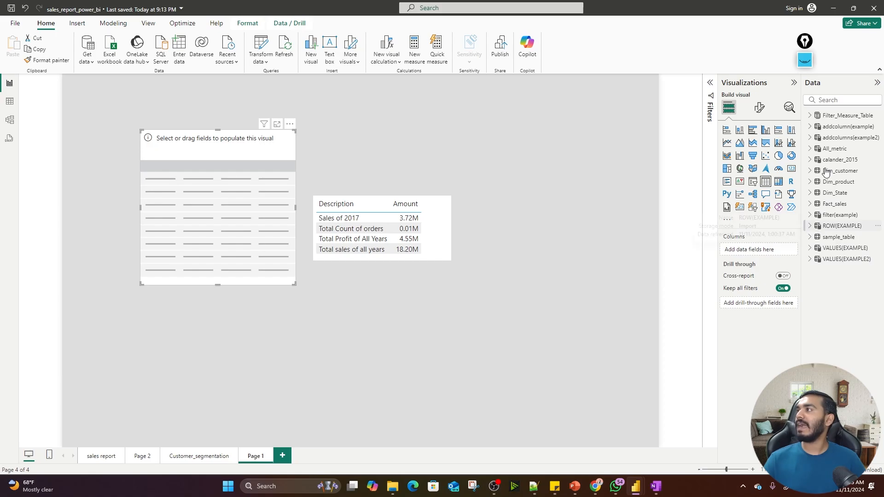
{"action": "left_click", "coordinate": [811, 127]}
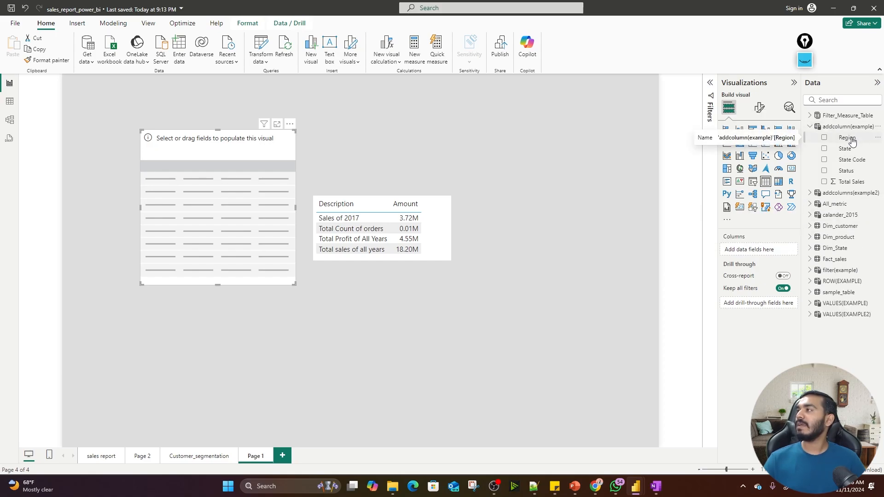
{"action": "left_click_drag", "start_coordinate": [852, 141], "coordinate": [773, 248]}
{"action": "left_click_drag", "start_coordinate": [854, 161], "coordinate": [771, 249]}
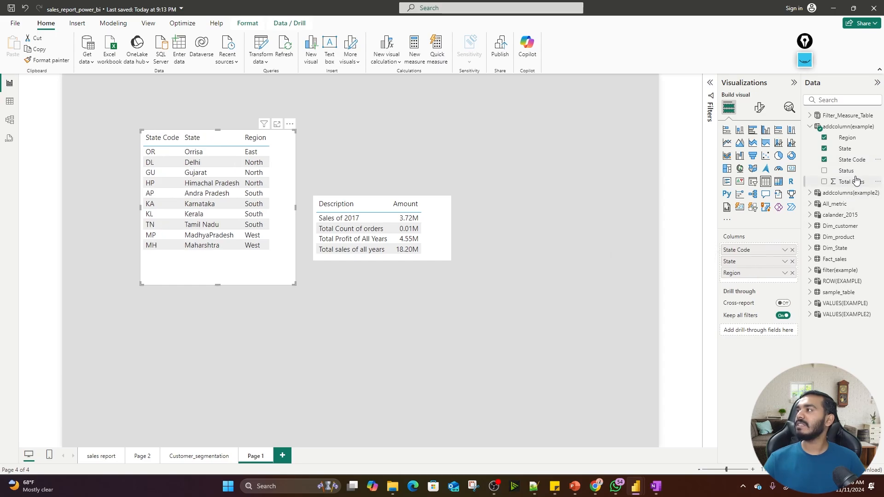
{"action": "left_click_drag", "start_coordinate": [847, 172], "coordinate": [785, 281]}
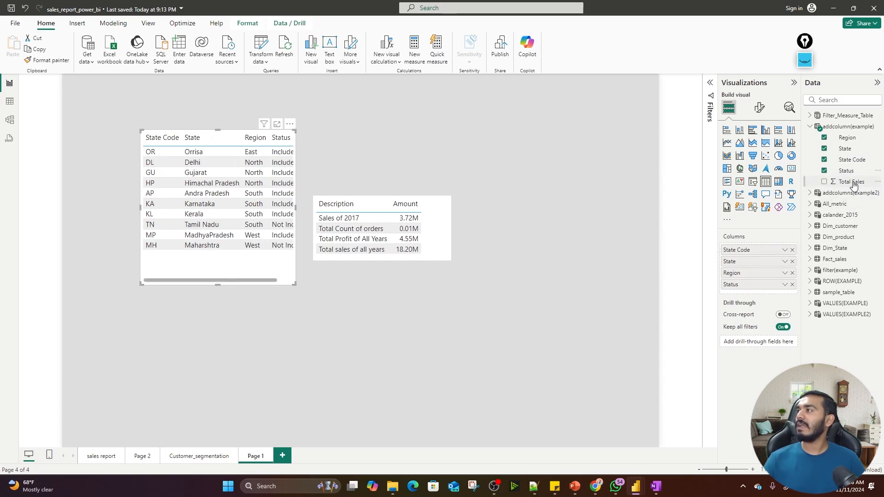
{"action": "left_click_drag", "start_coordinate": [851, 182], "coordinate": [766, 294]}
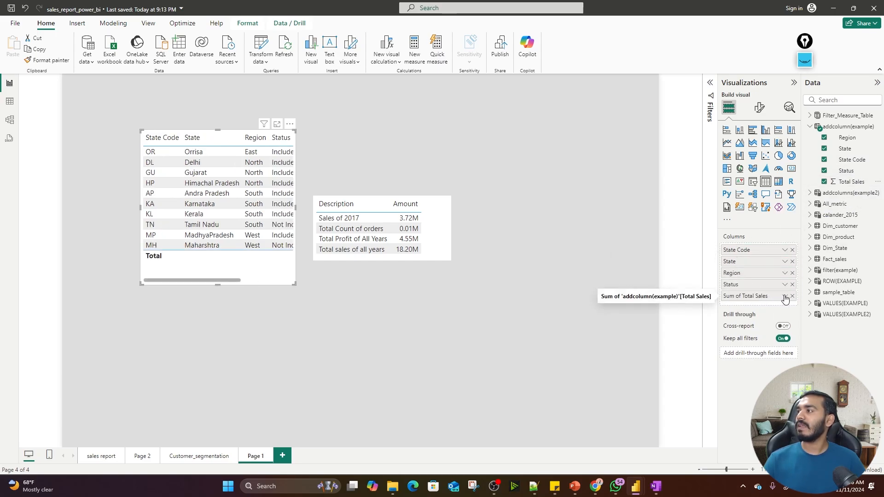
{"action": "left_click", "coordinate": [785, 296]}
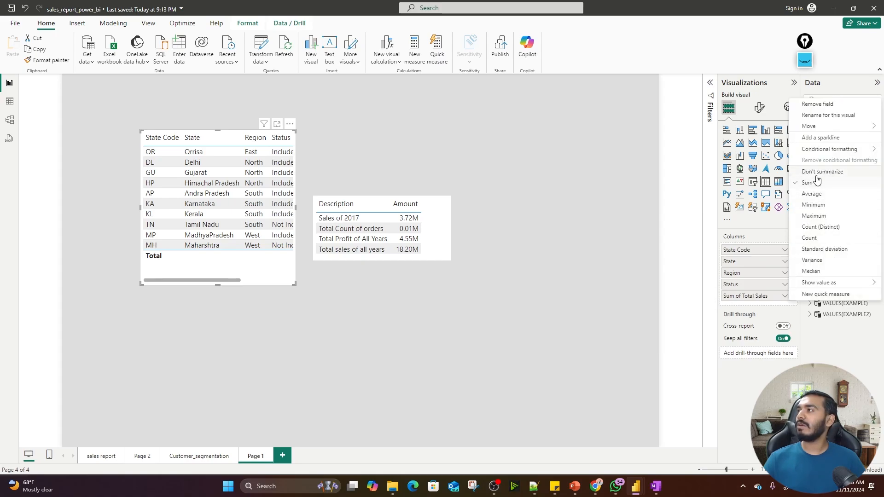
{"action": "left_click", "coordinate": [817, 179]}
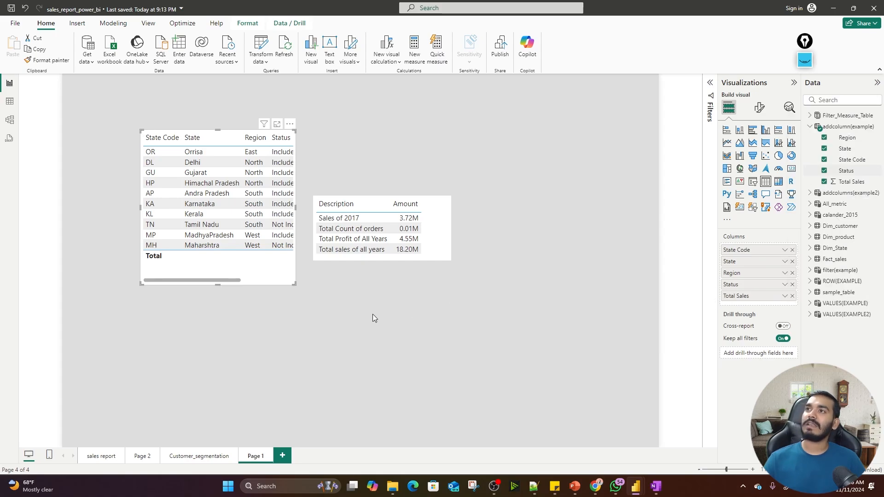
Move the Description and Amount table toward the page's right side and widen the state table to fit all its columns.
{"action": "left_click", "coordinate": [374, 201]}
{"action": "left_click_drag", "start_coordinate": [374, 200], "coordinate": [535, 153]}
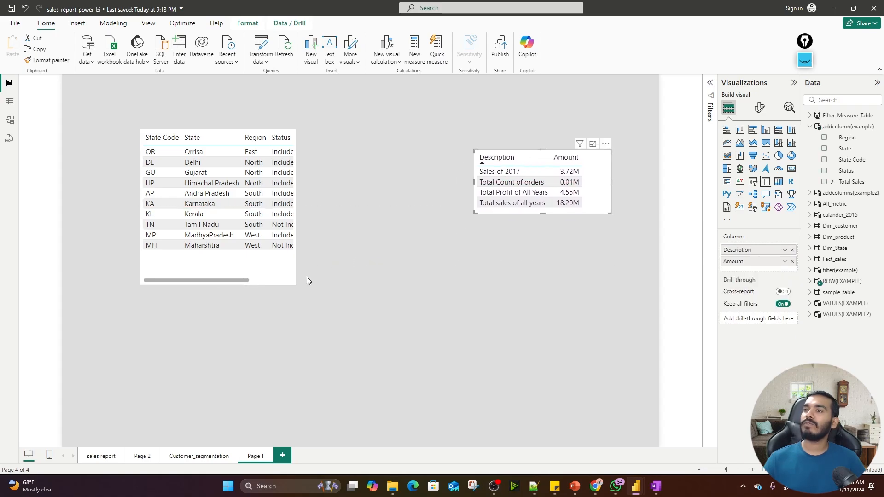
{"action": "left_click_drag", "start_coordinate": [296, 286], "coordinate": [384, 280]}
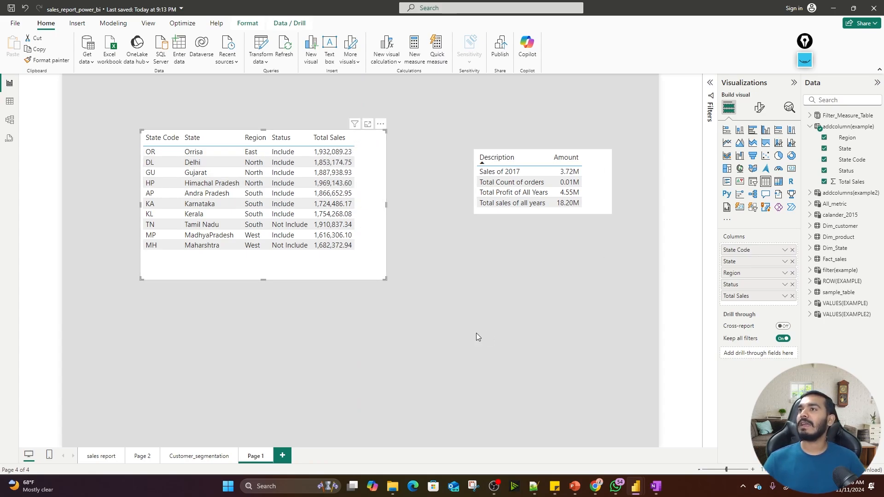
Add a second table visual, place it below the state table and shrink it.
{"action": "left_click", "coordinate": [424, 324]}
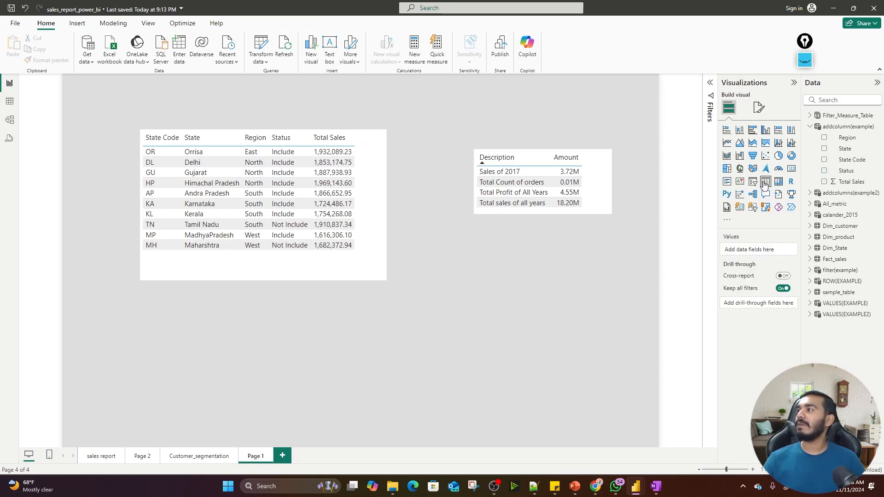
{"action": "left_click", "coordinate": [765, 185]}
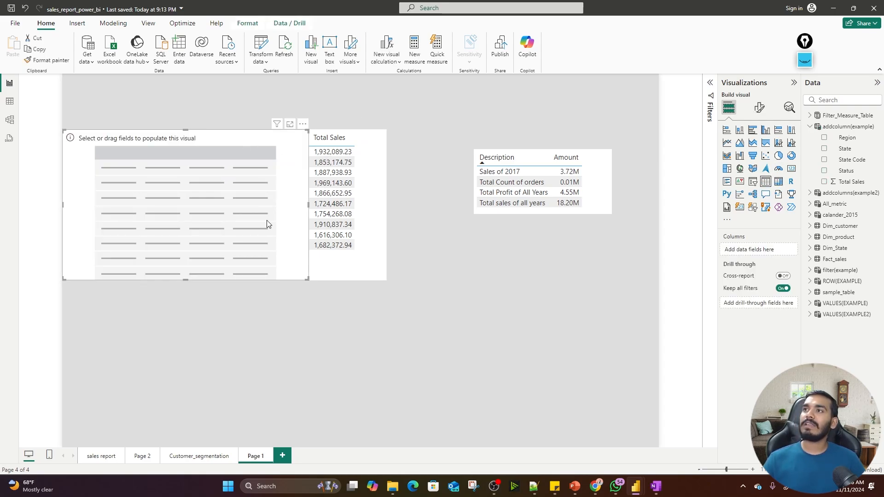
{"action": "left_click_drag", "start_coordinate": [244, 198], "coordinate": [411, 333]}
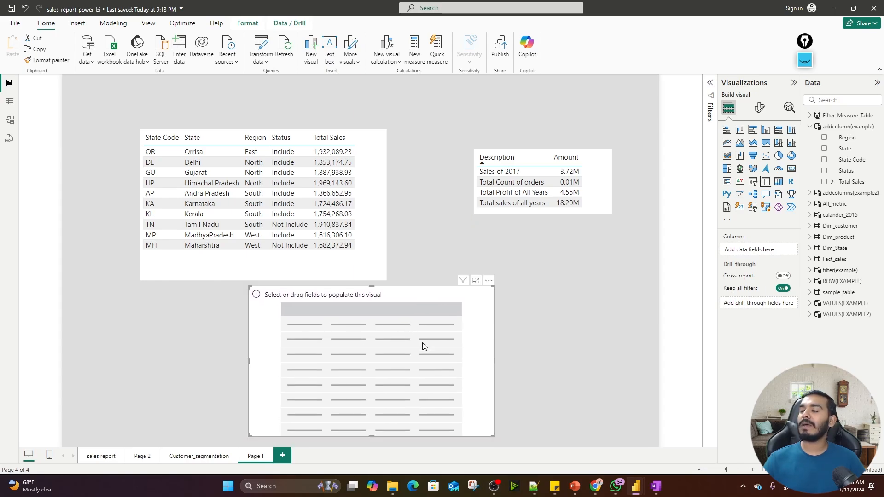
{"action": "left_click_drag", "start_coordinate": [494, 437], "coordinate": [398, 385]}
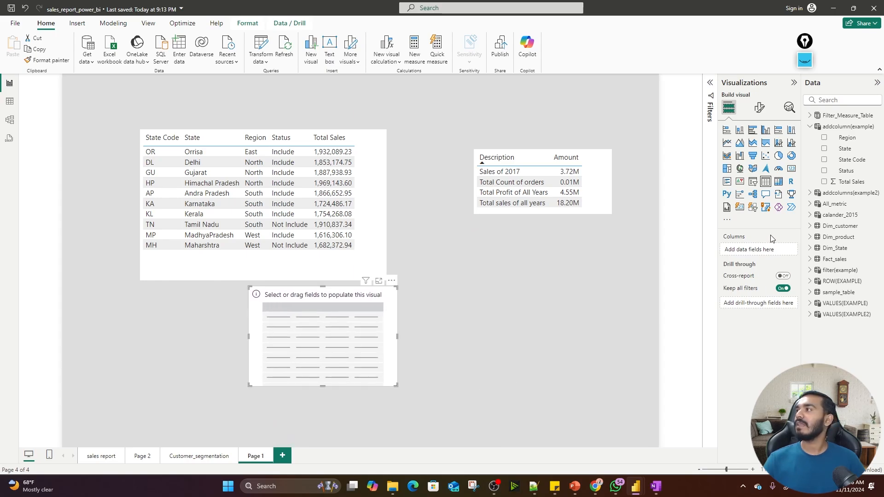
Fill the second table visual with the Region and Total sales fields from addcolumns(example2).
{"action": "left_click", "coordinate": [810, 128]}
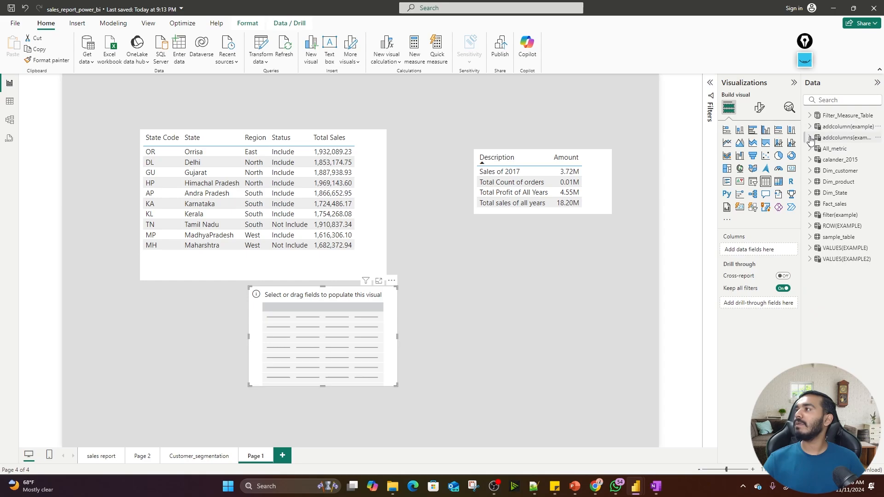
{"action": "left_click", "coordinate": [810, 138]}
{"action": "left_click_drag", "start_coordinate": [849, 149], "coordinate": [777, 251]}
{"action": "left_click_drag", "start_coordinate": [853, 159], "coordinate": [777, 258]}
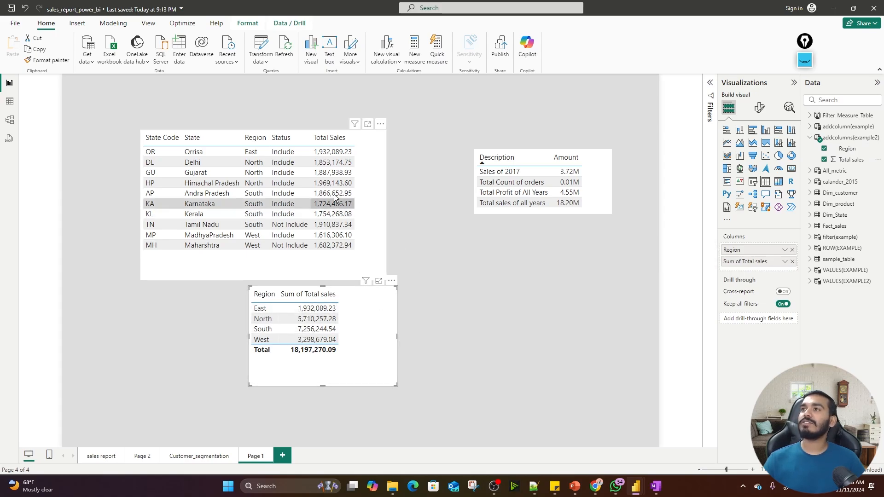
Open the specific column format settings of the state table visual.
{"action": "left_click", "coordinate": [380, 162]}
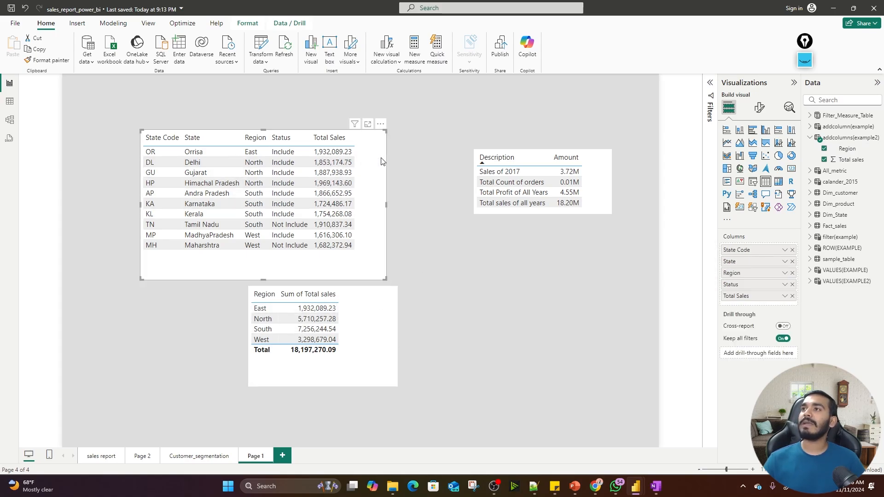
{"action": "left_click", "coordinate": [759, 107]}
{"action": "left_click", "coordinate": [746, 271]}
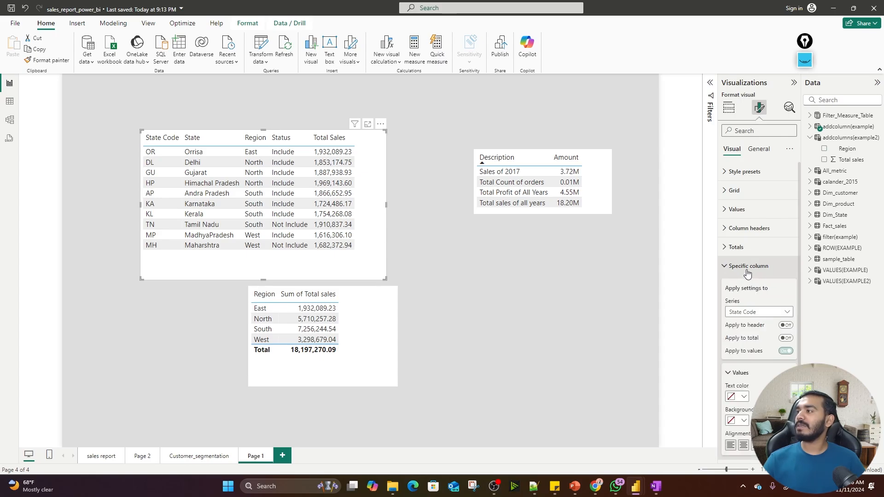
Set the display units of the Total Sales column in the state-level table to Millions.
{"action": "left_click", "coordinate": [780, 312]}
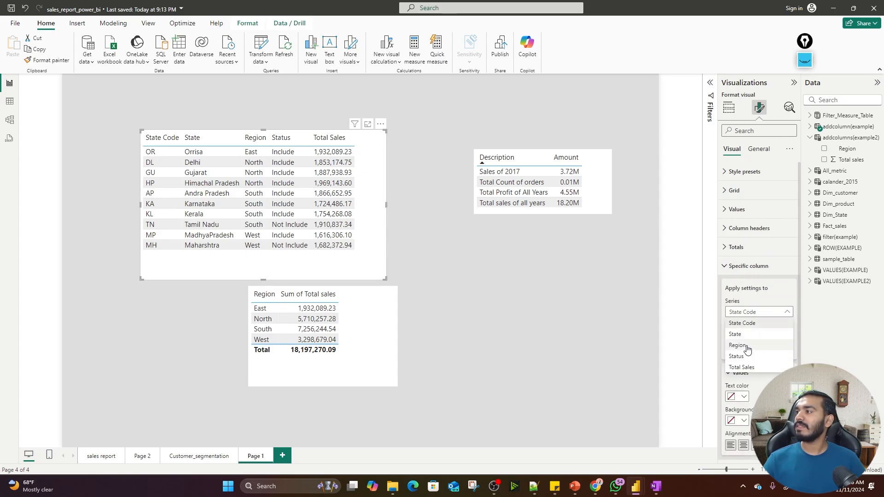
{"action": "left_click", "coordinate": [742, 367]}
{"action": "scroll", "coordinate": [753, 399], "scroll_direction": "down", "scroll_amount": 3}
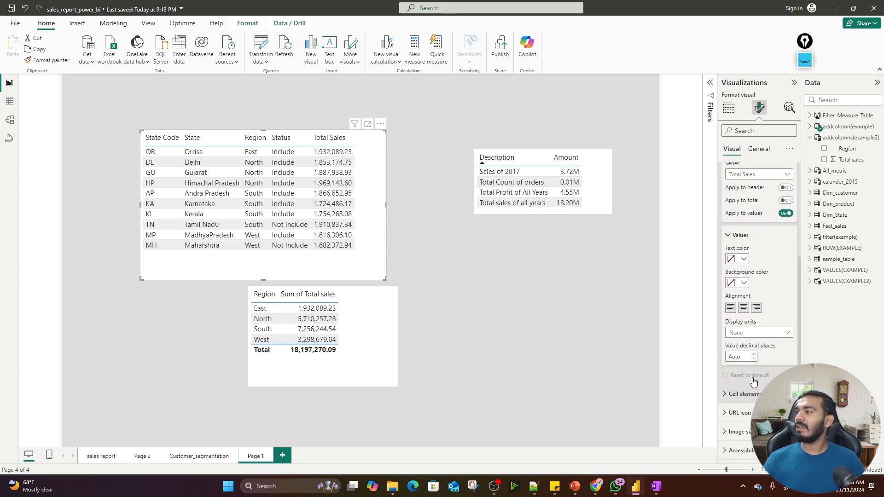
{"action": "left_click", "coordinate": [778, 332]}
{"action": "left_click", "coordinate": [739, 366]}
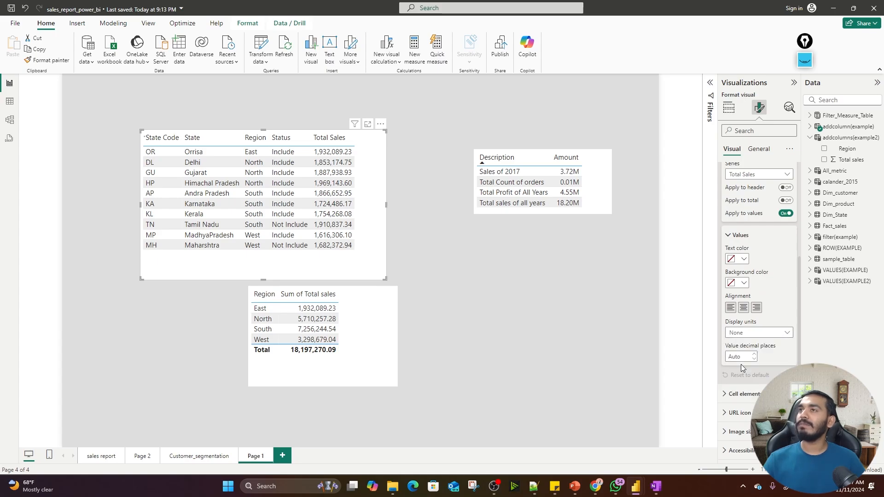
Show the Sum of Total sales column of the region summary table in Millions.
{"action": "left_click", "coordinate": [385, 337]}
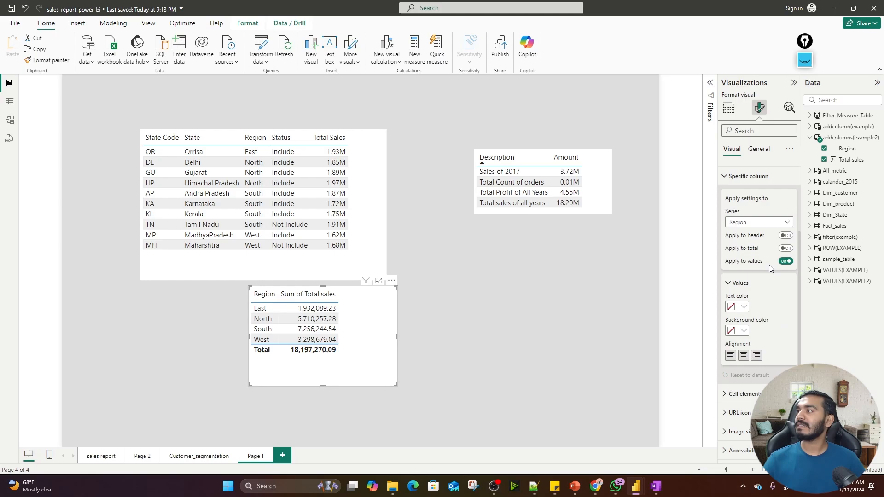
{"action": "left_click", "coordinate": [786, 222]}
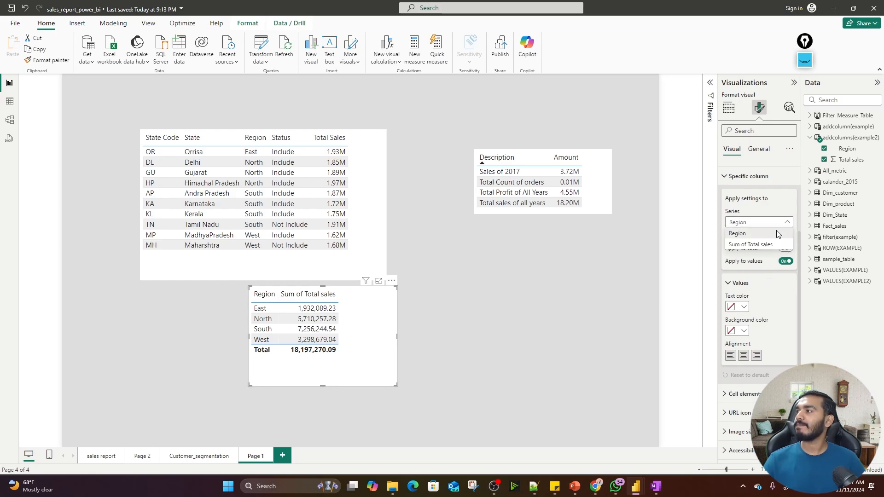
{"action": "left_click", "coordinate": [748, 246]}
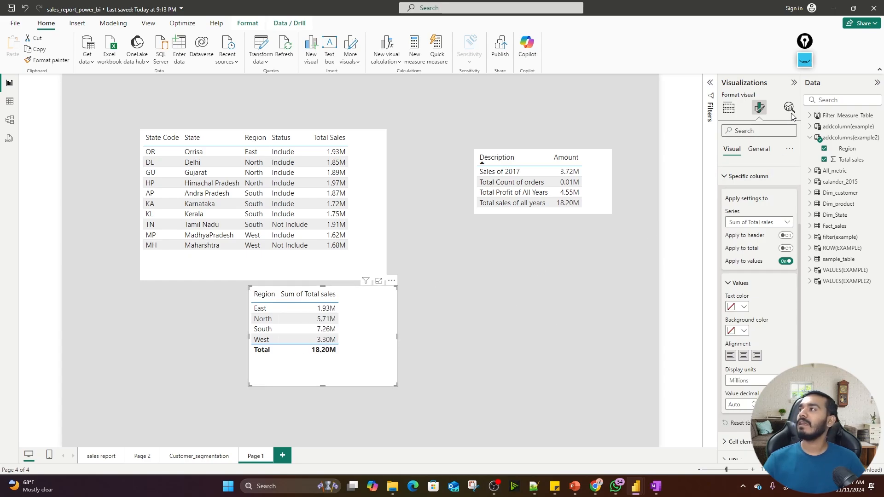
Return to the visual's build settings and sort the state-level table by Region in ascending order.
{"action": "left_click", "coordinate": [730, 109]}
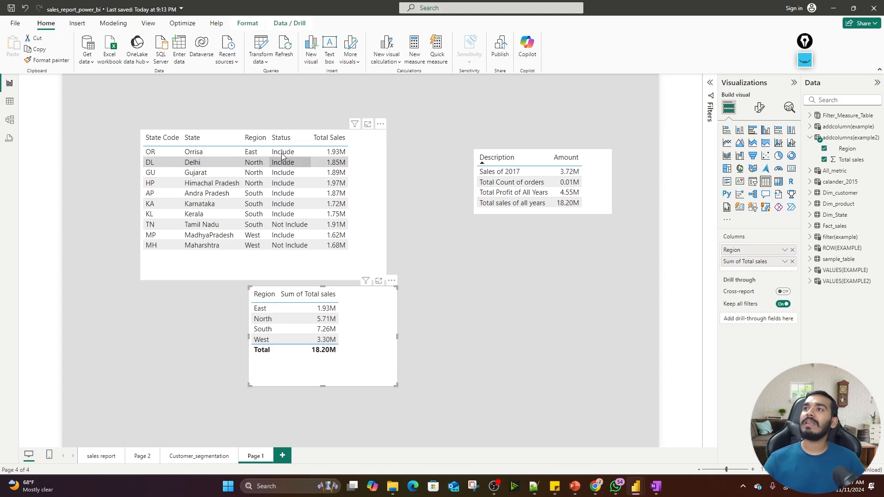
{"action": "left_click", "coordinate": [261, 144]}
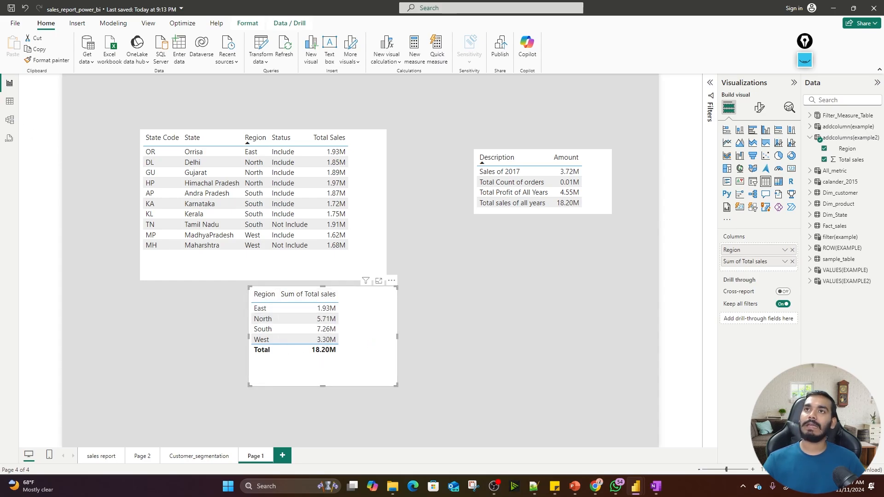
Open the data of the addcolumn(example) table, filter its Region column to North only and inspect the Total Sales values.
{"action": "left_click", "coordinate": [10, 101]}
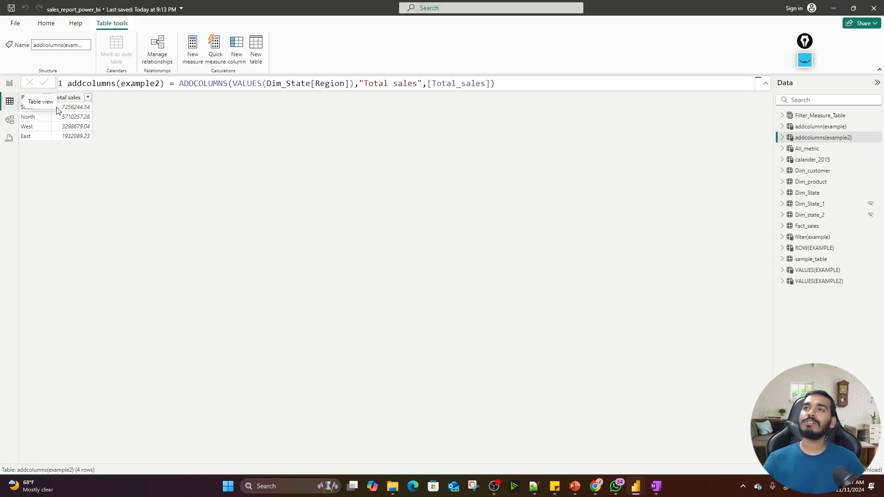
{"action": "left_click", "coordinate": [821, 127]}
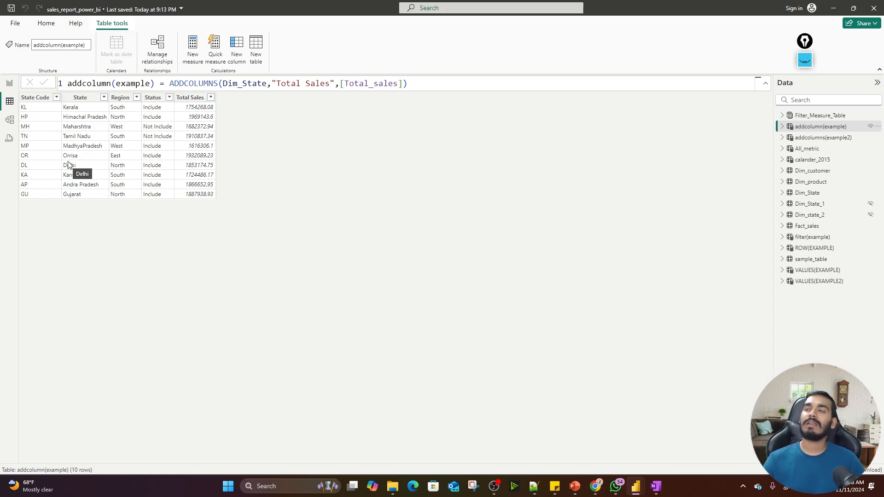
{"action": "left_click", "coordinate": [127, 99]}
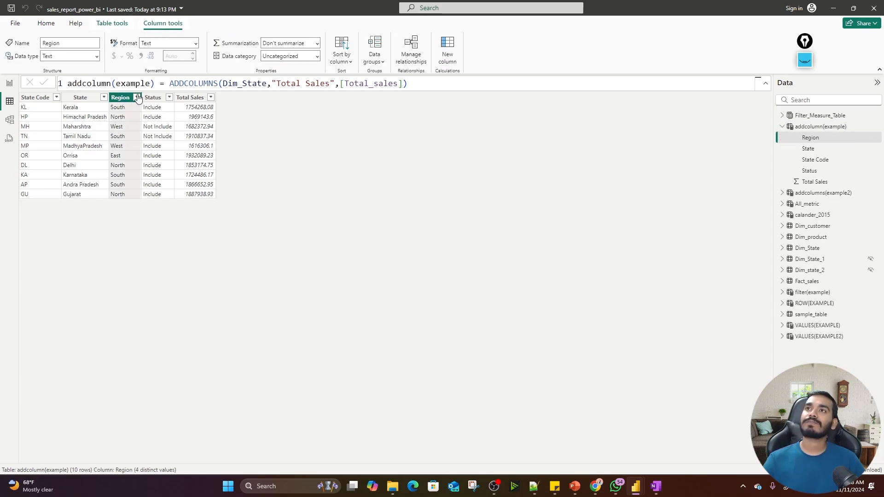
{"action": "left_click", "coordinate": [137, 97]}
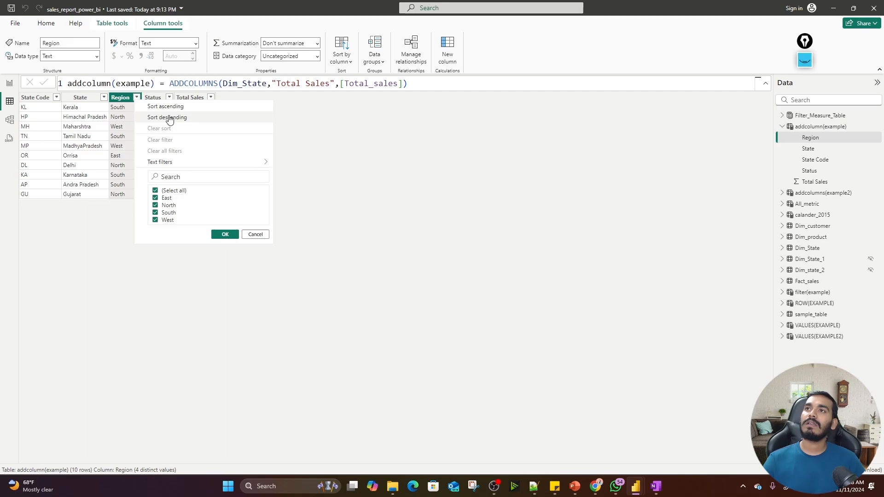
{"action": "left_click", "coordinate": [155, 190]}
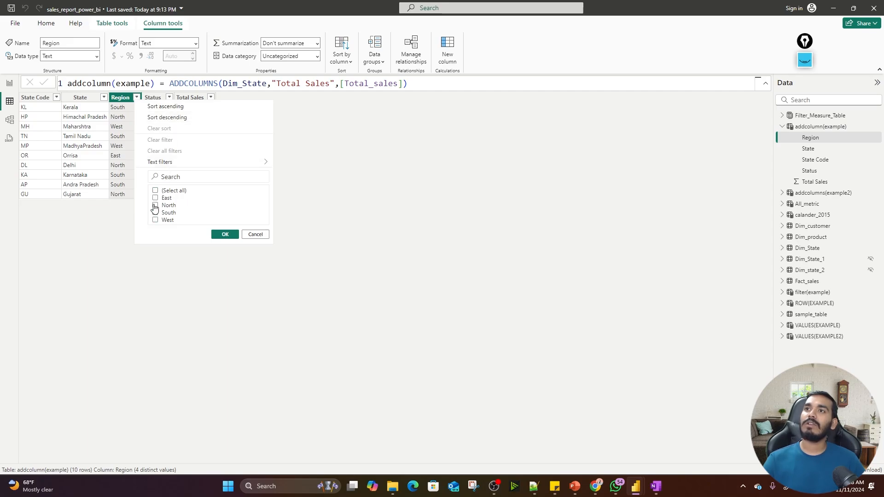
{"action": "left_click", "coordinate": [155, 206]}
{"action": "left_click", "coordinate": [224, 235]}
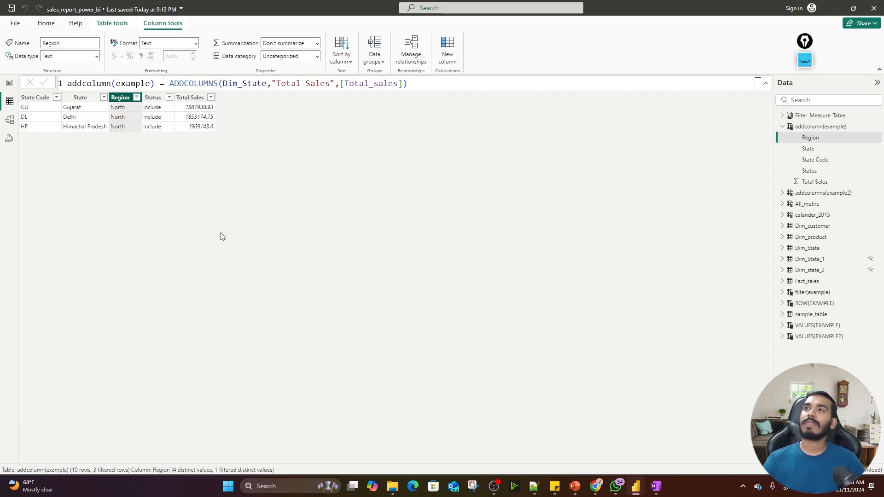
{"action": "left_click", "coordinate": [198, 126]}
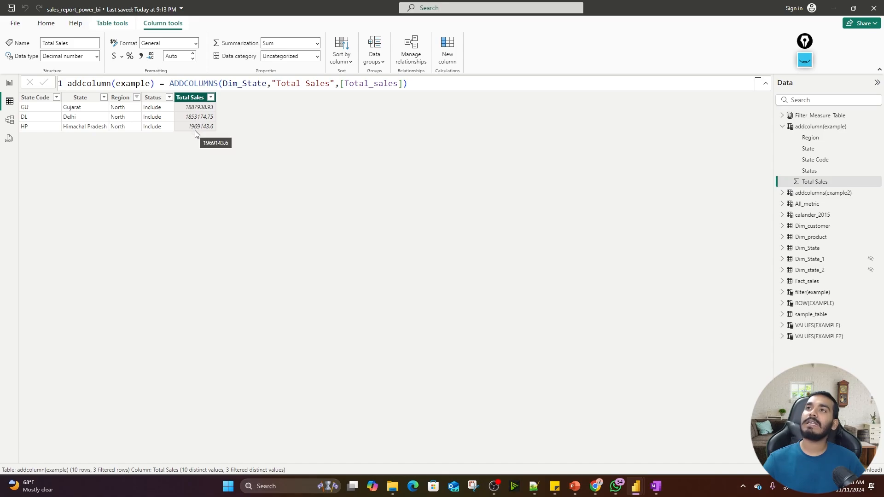
Back in the report, apply a visual-level filter to the state-level table so that Region is North.
{"action": "left_click", "coordinate": [12, 87]}
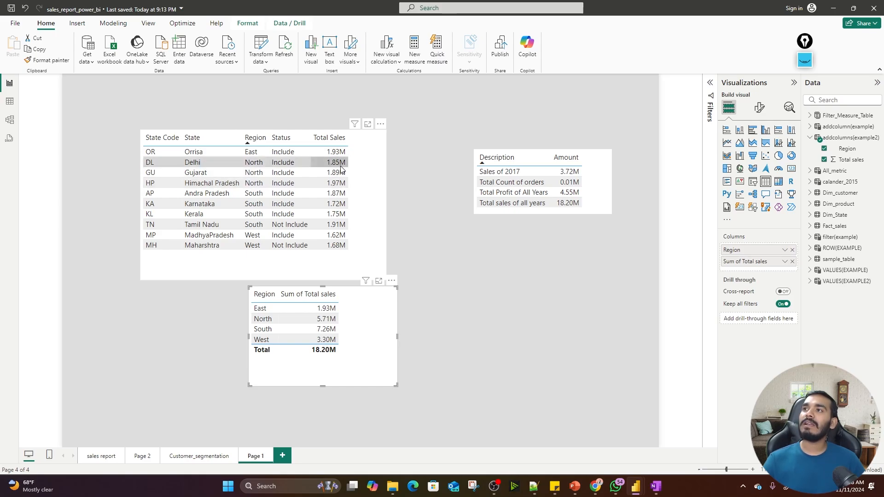
{"action": "left_click", "coordinate": [367, 155]}
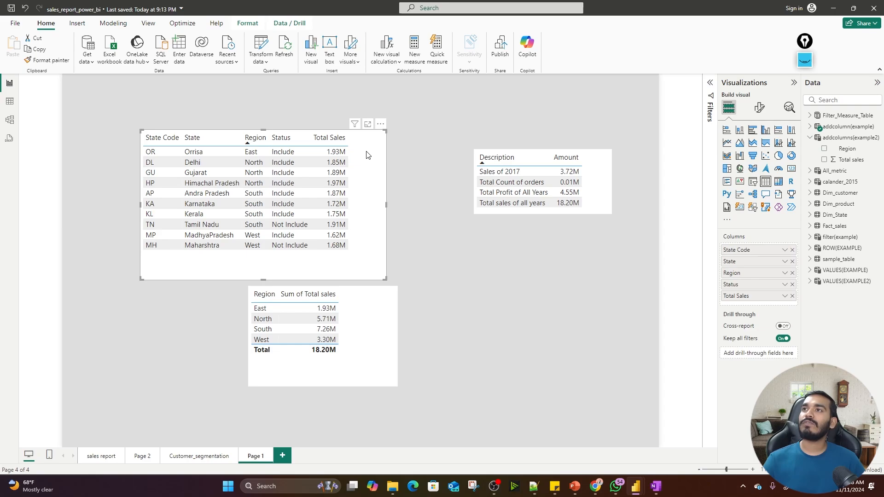
{"action": "left_click", "coordinate": [710, 87]}
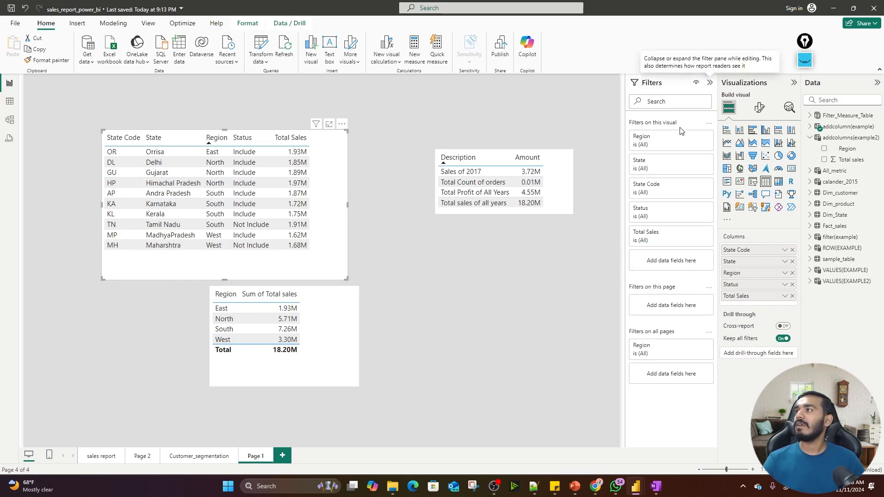
{"action": "left_click", "coordinate": [696, 138]}
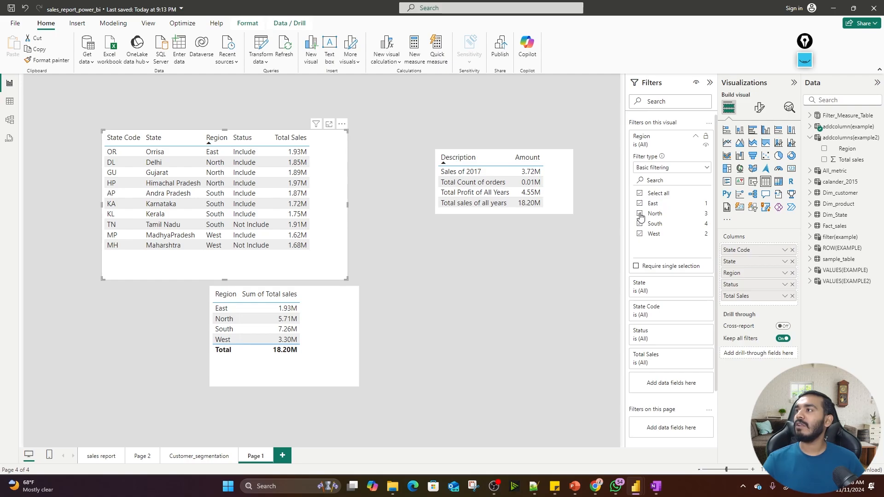
{"action": "left_click", "coordinate": [640, 194]}
{"action": "left_click", "coordinate": [640, 213]}
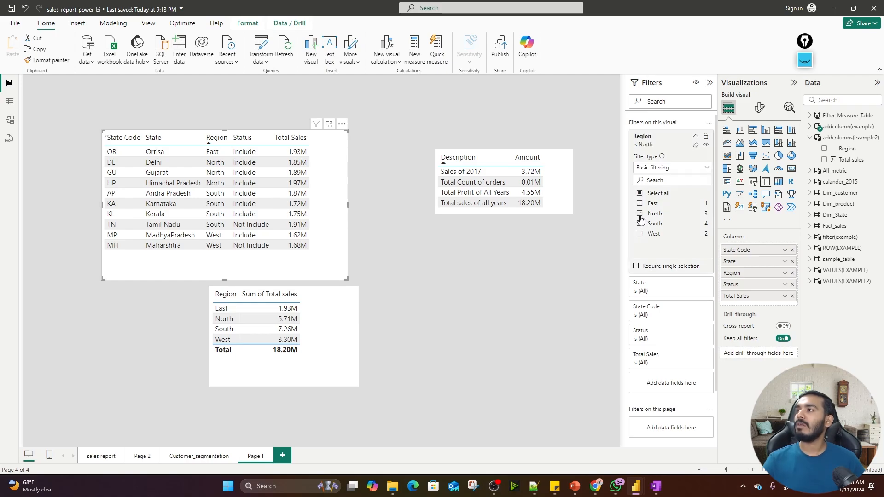
{"action": "left_click", "coordinate": [696, 137]}
Try switching the totals of the state-level table off and on again in its formatting.
{"action": "left_click", "coordinate": [762, 113]}
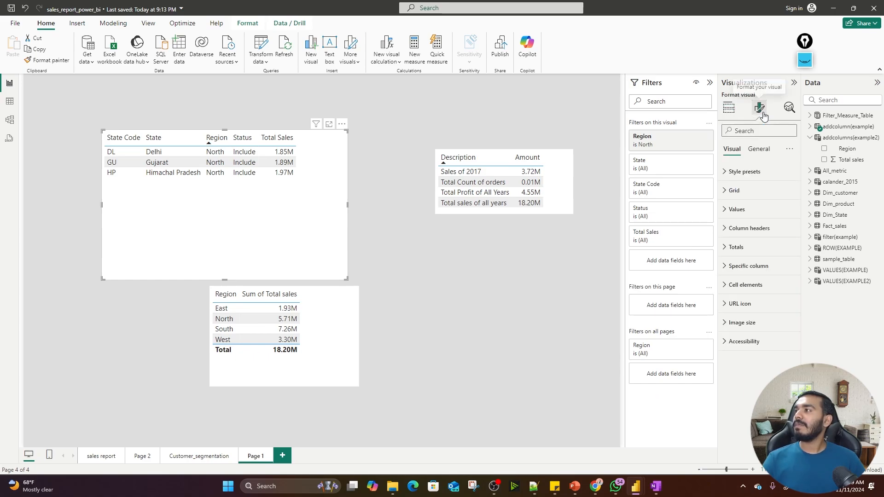
{"action": "left_click", "coordinate": [760, 247]}
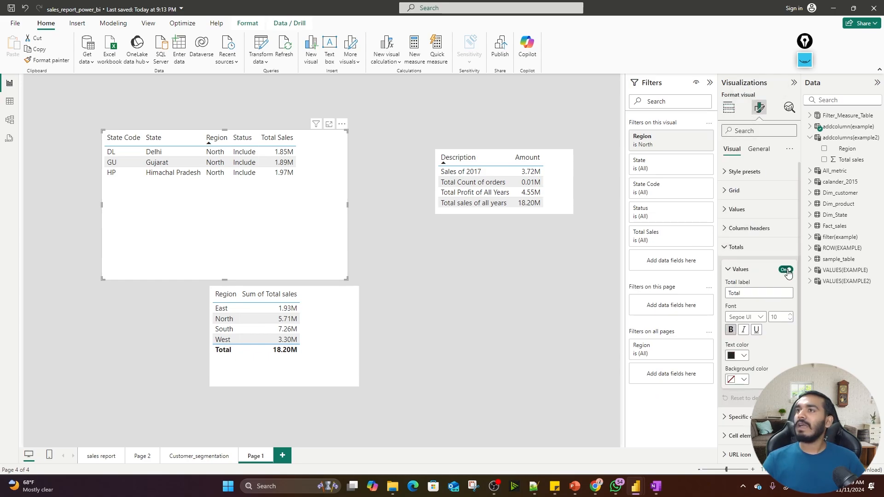
{"action": "left_click", "coordinate": [785, 269]}
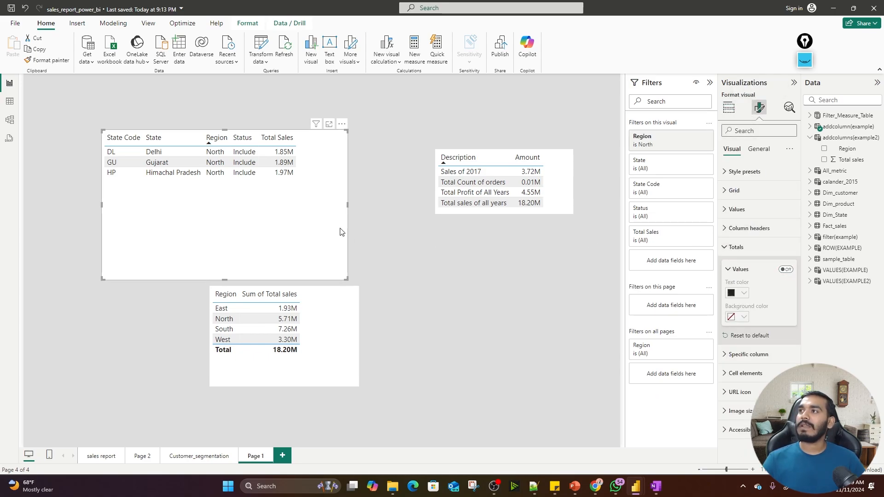
{"action": "left_click", "coordinate": [785, 270]}
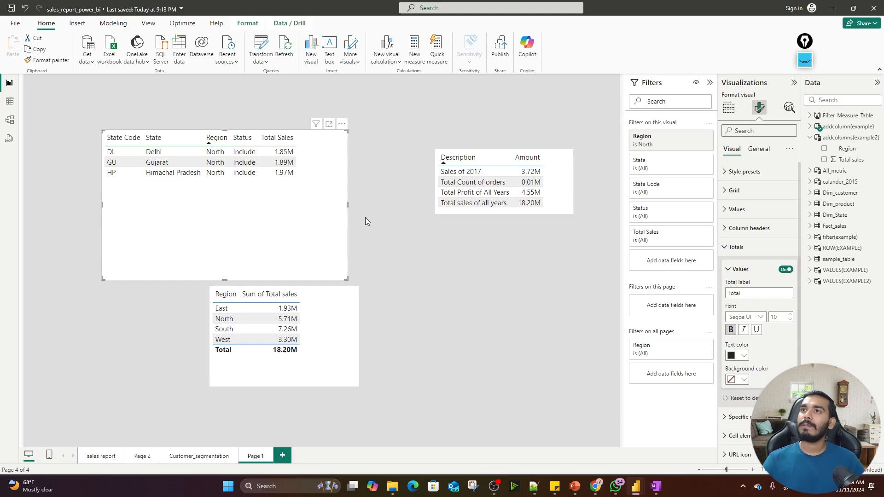
Shrink the state-level table and remove its Status, State, State Code and Region columns, keeping only Total Sales.
{"action": "left_click_drag", "start_coordinate": [349, 275], "coordinate": [334, 202]}
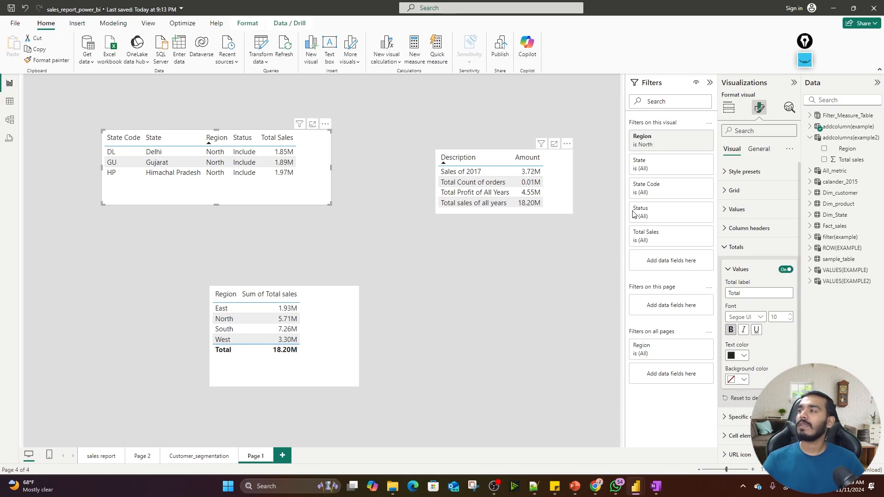
{"action": "left_click", "coordinate": [729, 108]}
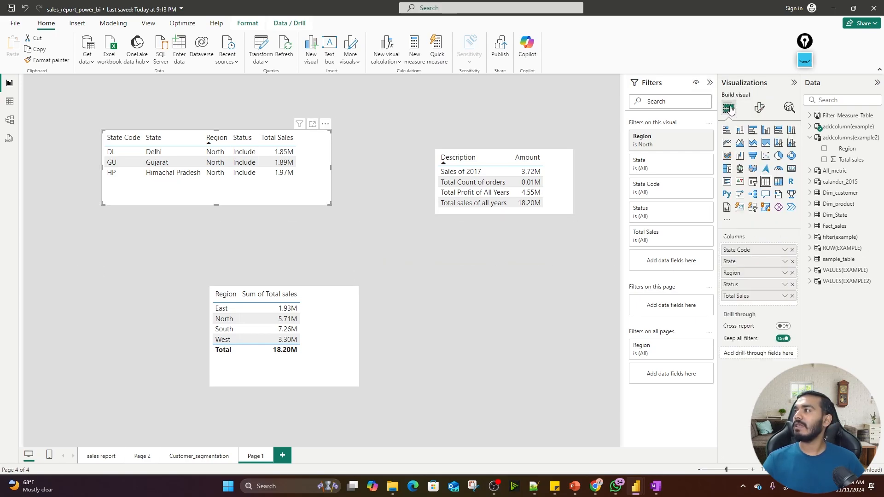
{"action": "left_click", "coordinate": [793, 284]}
{"action": "left_click", "coordinate": [793, 262]}
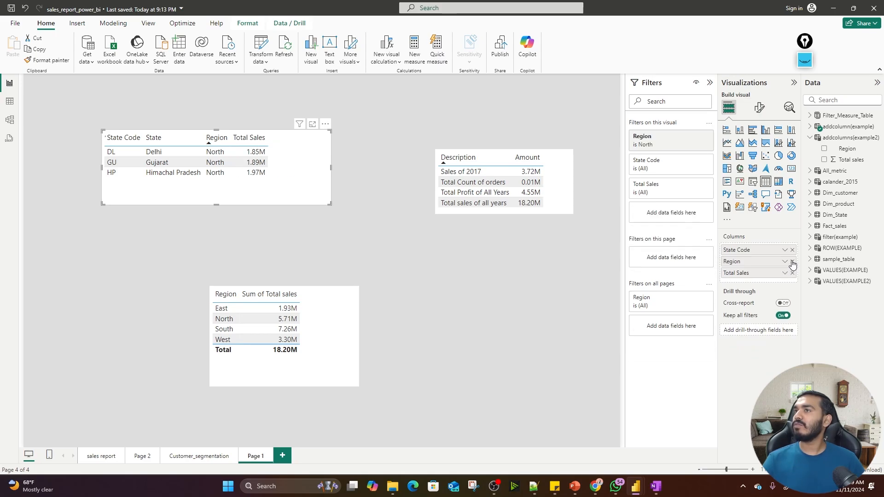
{"action": "left_click", "coordinate": [793, 250]}
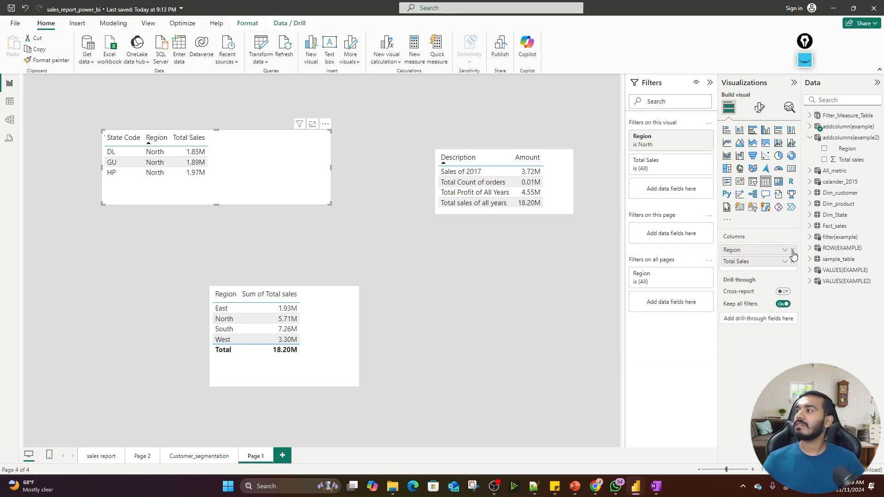
{"action": "left_click", "coordinate": [793, 250]}
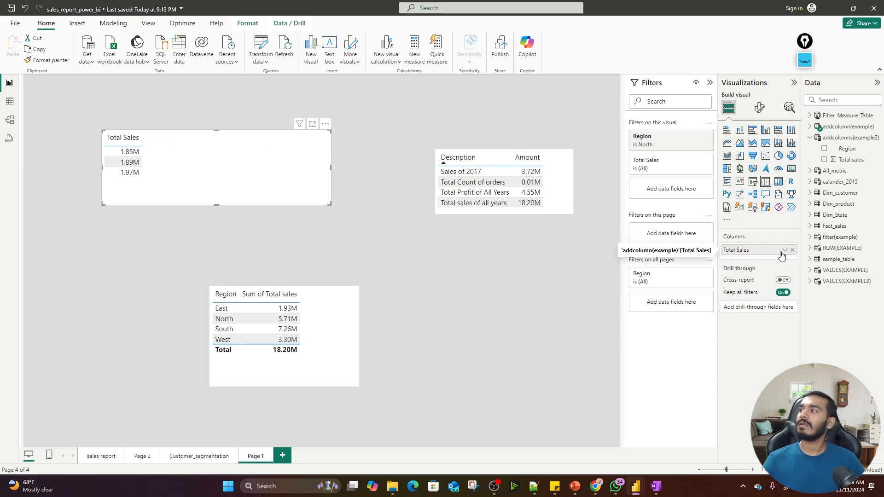
Summarize Total Sales as Sum and add State Code, State and Region from addcolumn(example) as columns before it.
{"action": "left_click", "coordinate": [785, 250]}
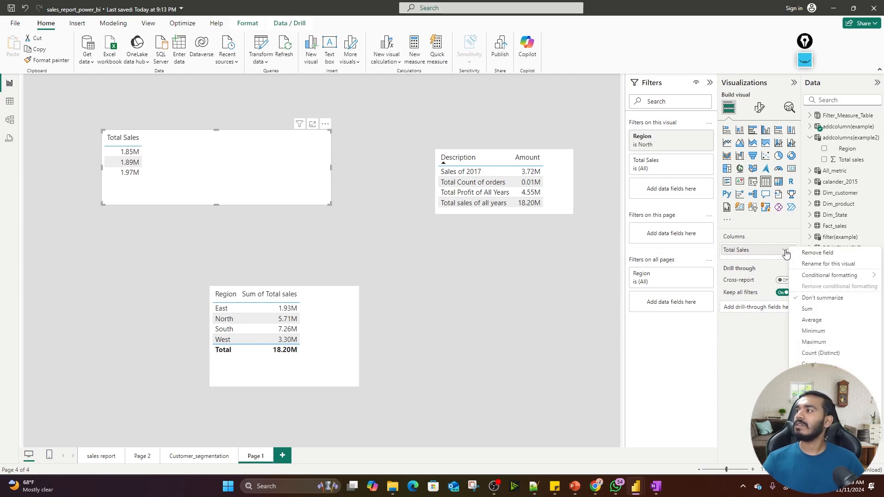
{"action": "left_click", "coordinate": [801, 310]}
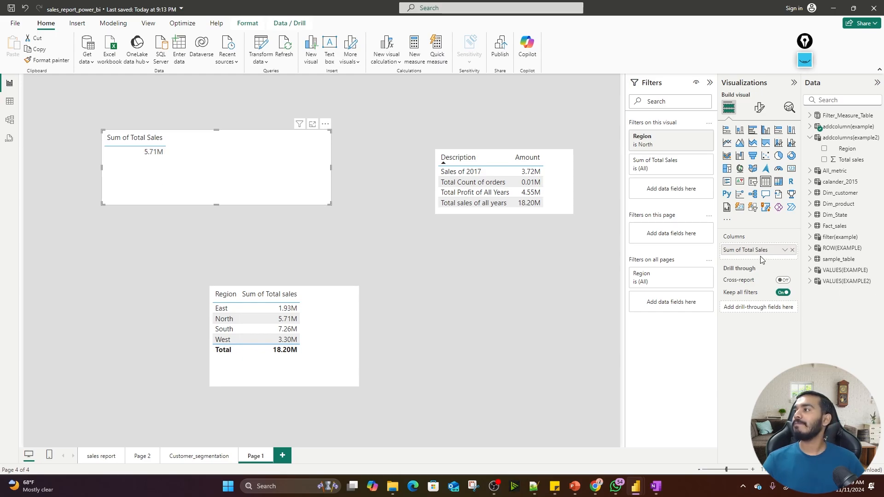
{"action": "left_click", "coordinate": [810, 127]}
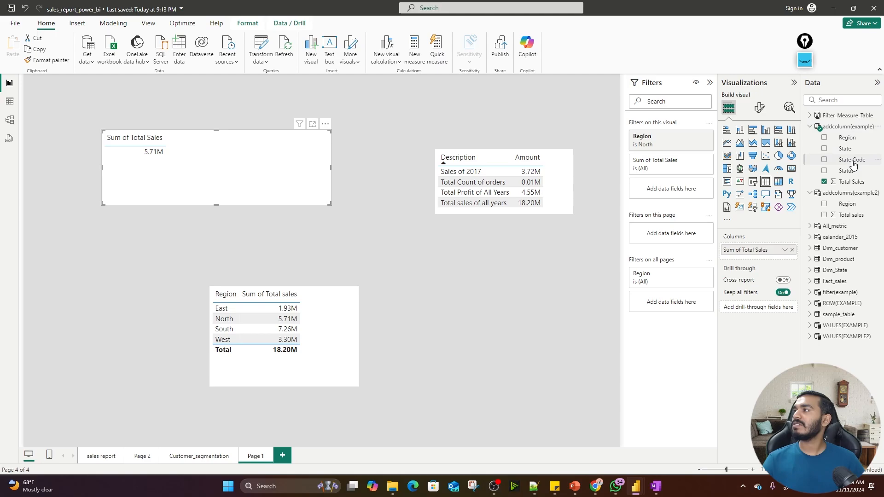
{"action": "left_click_drag", "start_coordinate": [853, 164], "coordinate": [760, 249]}
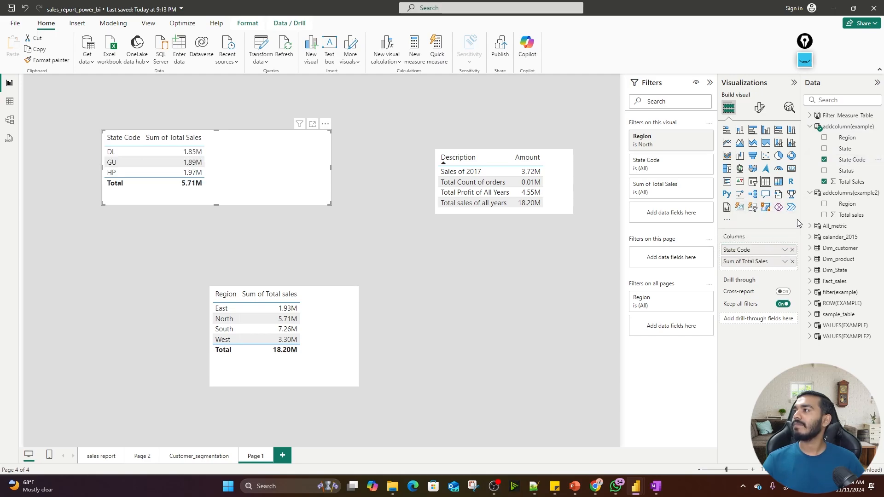
{"action": "left_click_drag", "start_coordinate": [847, 149], "coordinate": [787, 254]}
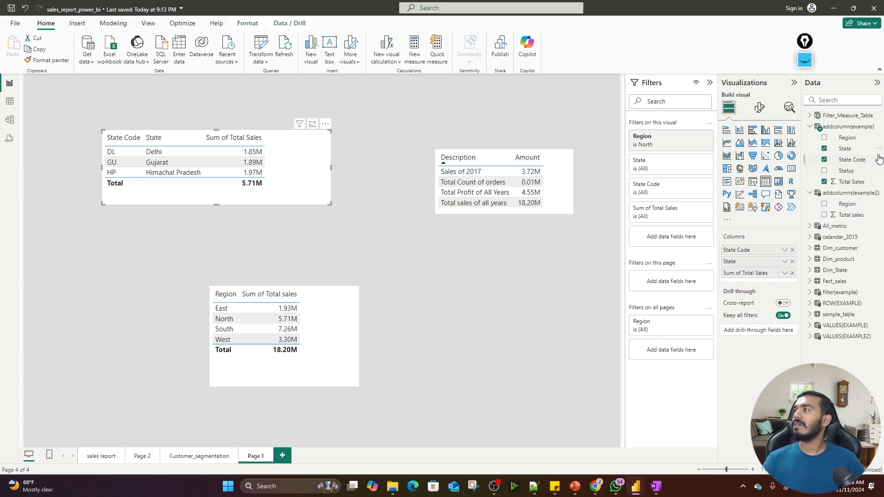
{"action": "left_click_drag", "start_coordinate": [851, 138], "coordinate": [778, 267]}
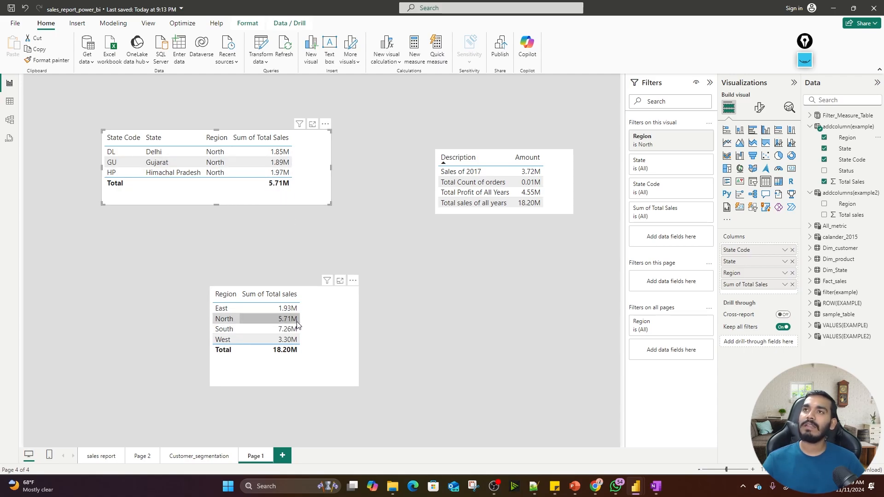
In the table data, clear all filters from addcolumn(example) and display the addcolumns(example2) table.
{"action": "left_click", "coordinate": [10, 101]}
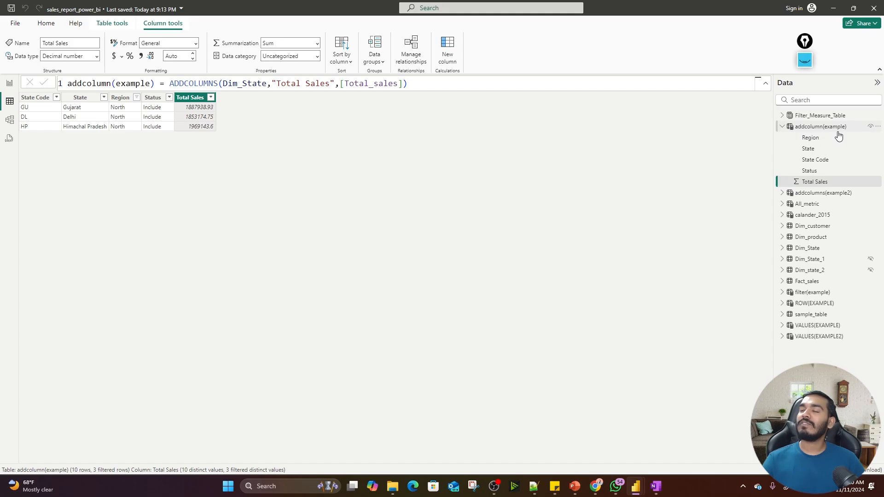
{"action": "left_click_drag", "start_coordinate": [224, 84], "coordinate": [273, 88]}
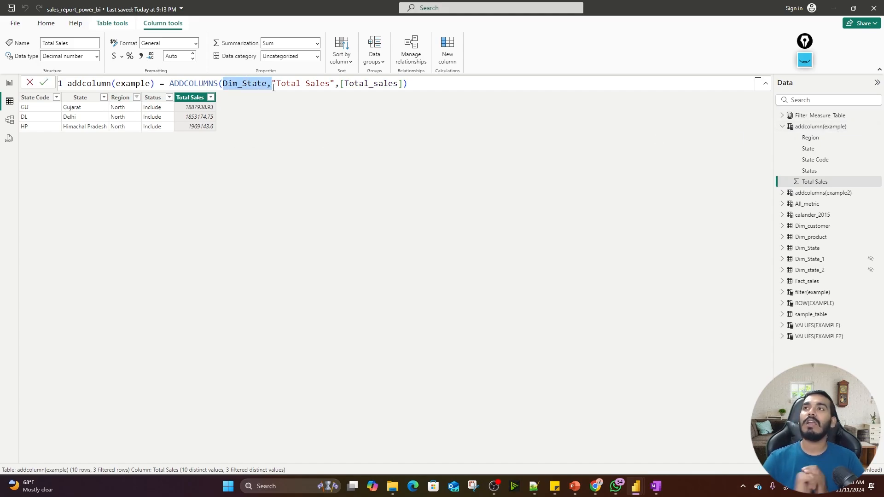
{"action": "left_click", "coordinate": [134, 98]}
{"action": "left_click", "coordinate": [137, 97]}
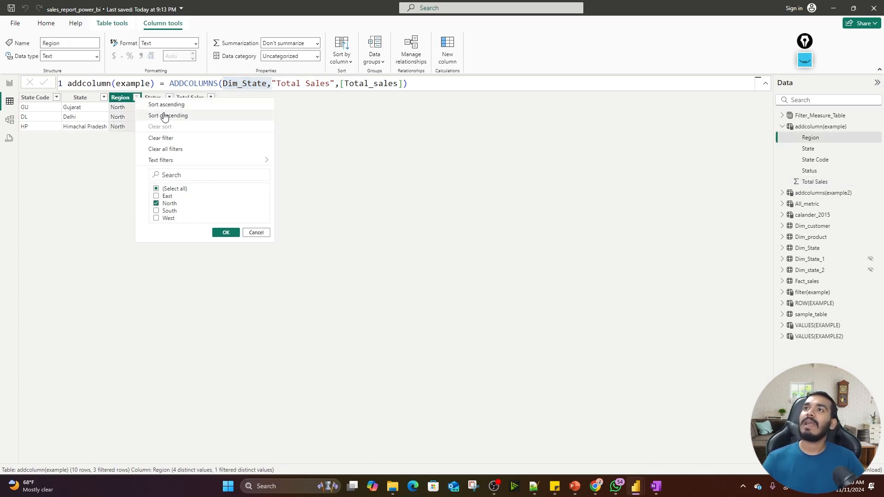
{"action": "left_click", "coordinate": [176, 150]}
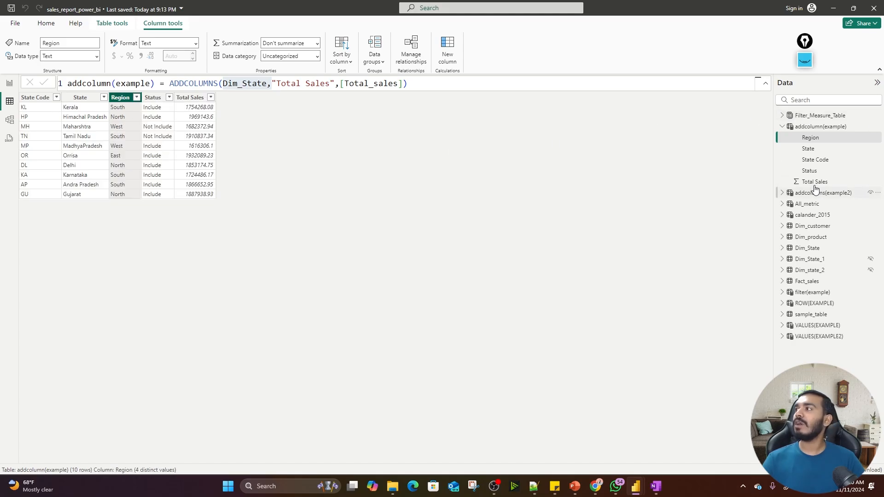
{"action": "left_click", "coordinate": [783, 128]}
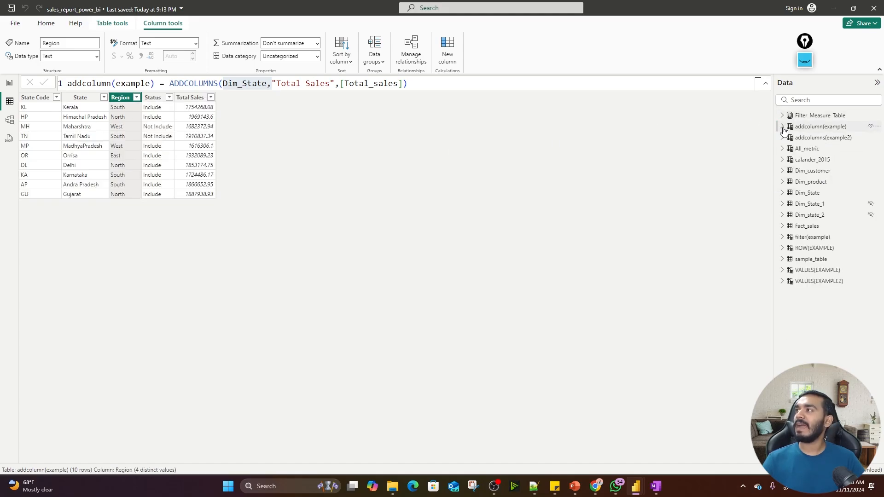
{"action": "left_click", "coordinate": [810, 138]}
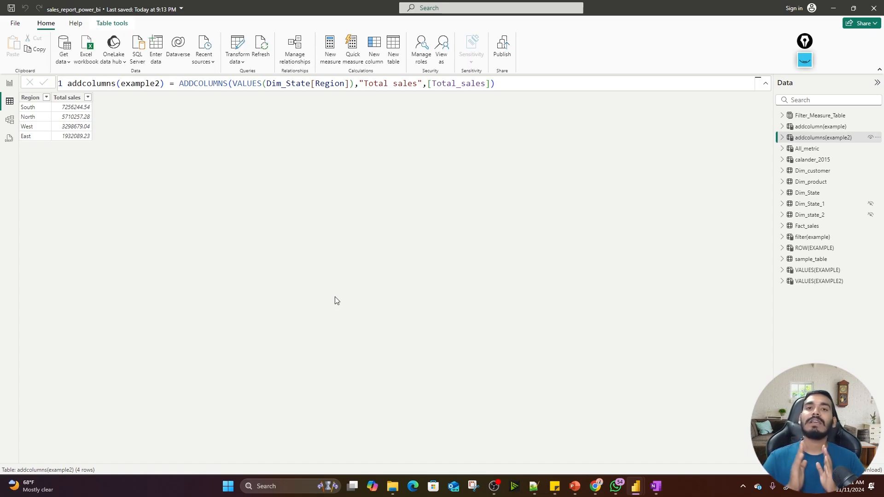
Start a new calculated table named select_columns(example).
{"action": "left_click", "coordinate": [392, 44]}
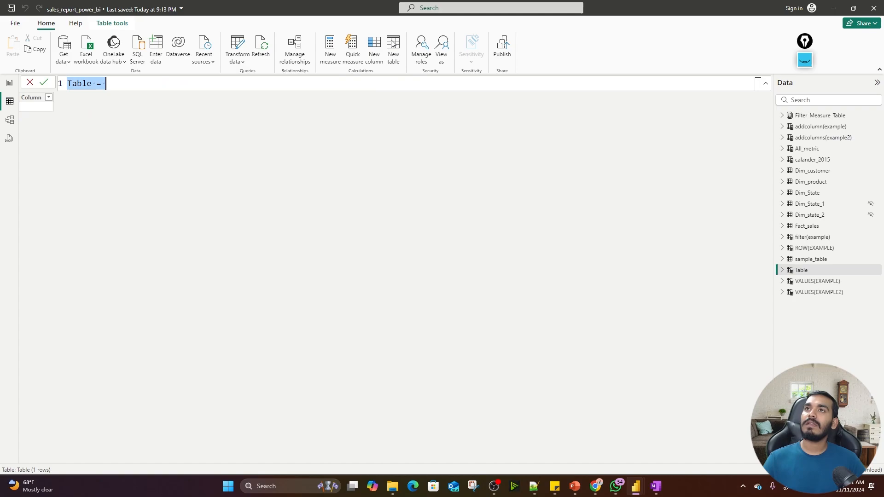
{"action": "key", "text": "BackSpace"}
{"action": "type", "text": "select_columns"}
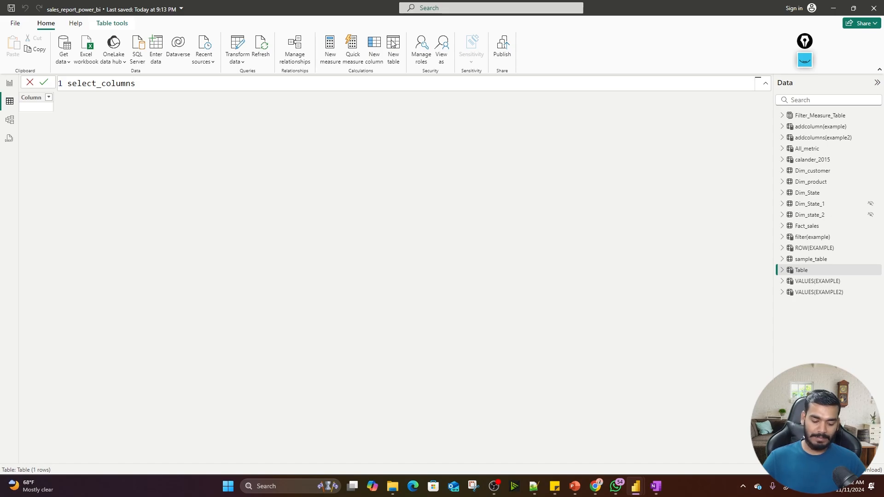
{"action": "type", "text": "(example"}
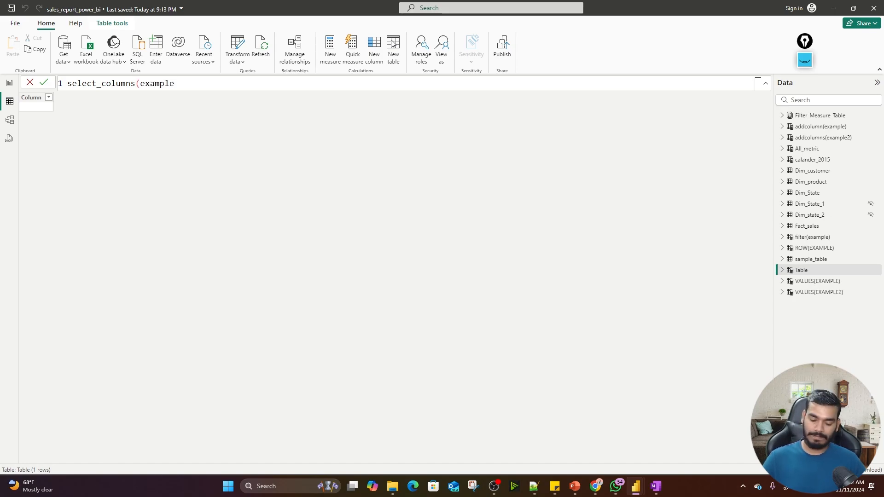
{"action": "type", "text": ")="}
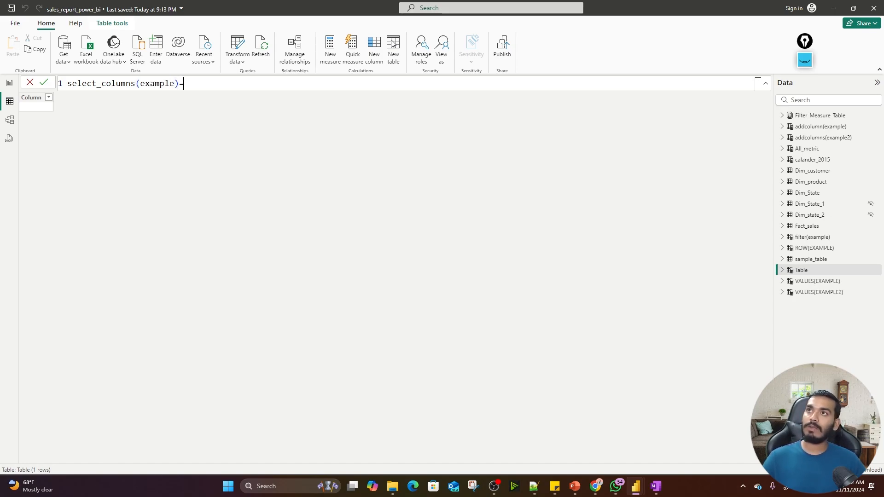
Define the table with the SELECTCOLUMNS function, using Fact_sales as its source table.
{"action": "type", "text": "se"}
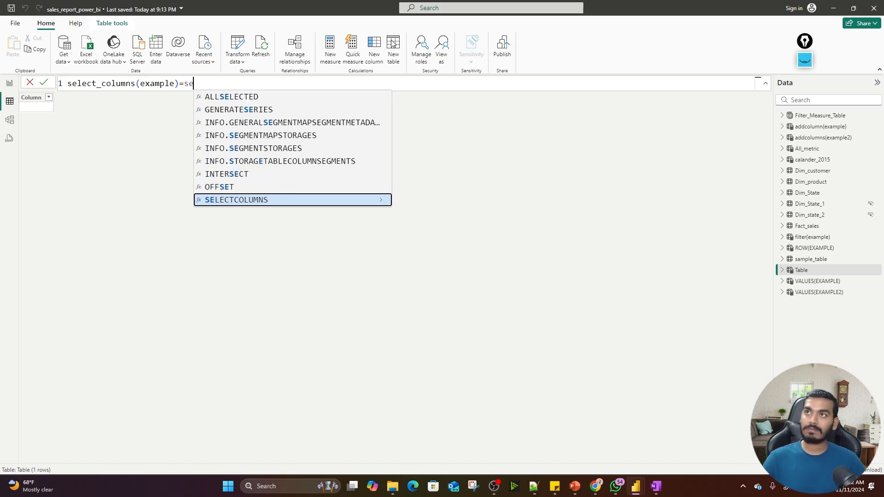
{"action": "key", "text": "Tab"}
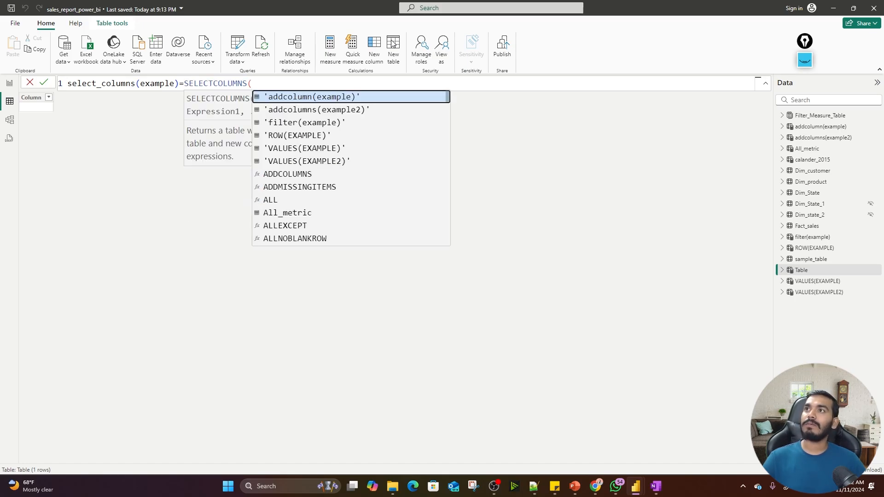
{"action": "key", "text": "Escape"}
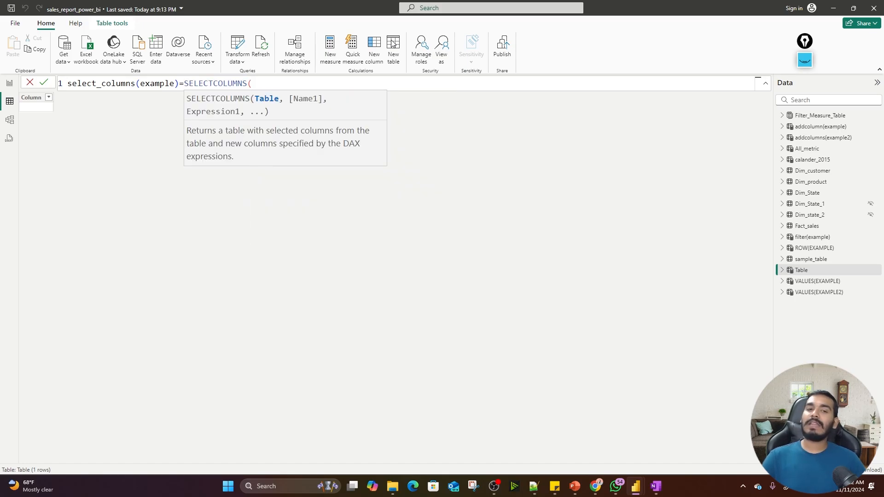
{"action": "type", "text": "fact"}
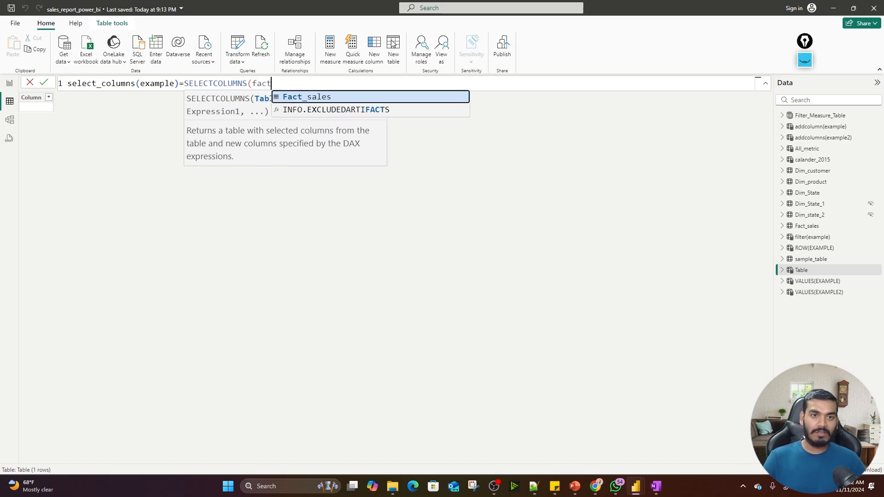
{"action": "key", "text": "Tab"}
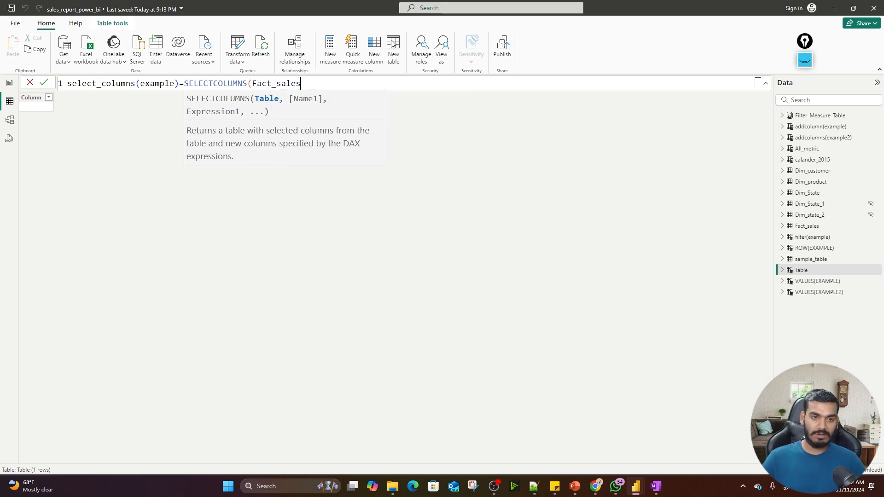
{"action": "type", "text": ","}
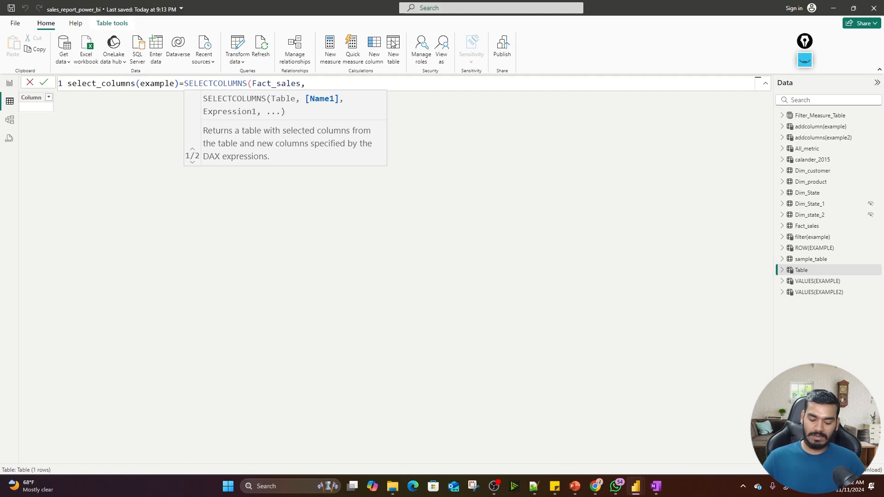
Name the first output column "YEAR" in the SELECTCOLUMNS formula.
{"action": "type", "text": "\"YE"}
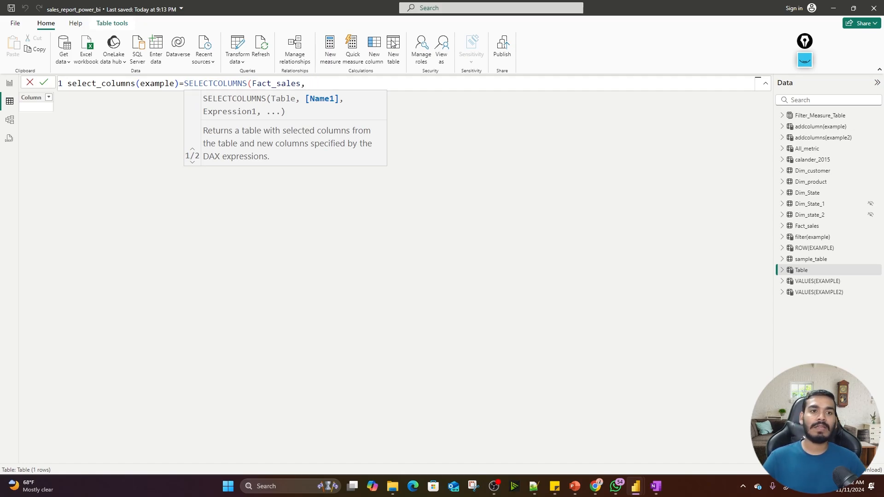
{"action": "type", "text": "YEA"}
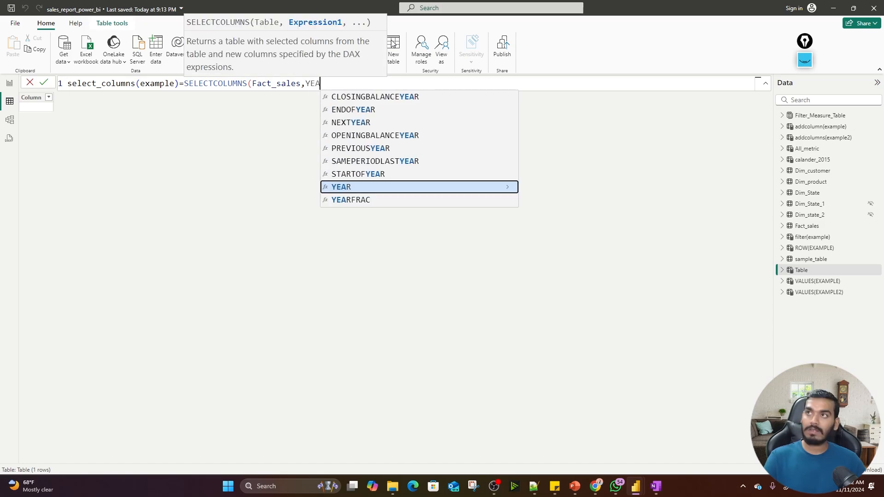
{"action": "key", "text": "BackSpace"}
{"action": "key", "text": "BackSpace"}
{"action": "key", "text": "BackSpace"}
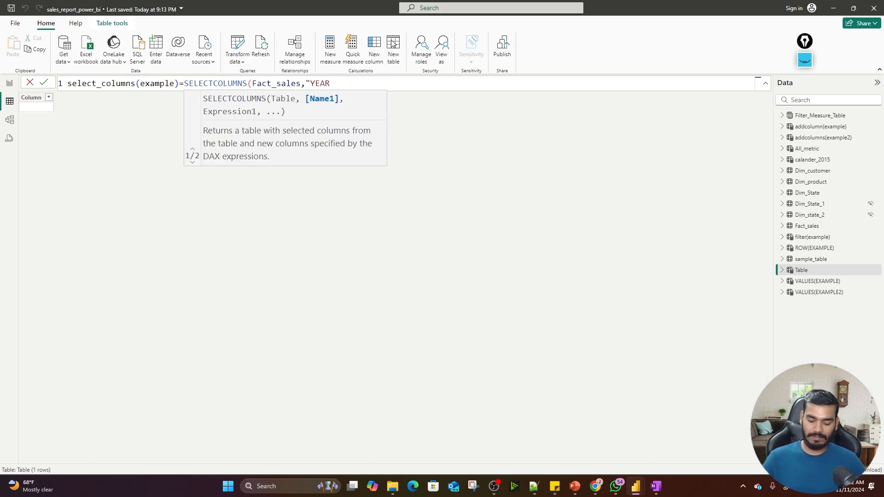
{"action": "type", "text": "\"YEAR\","}
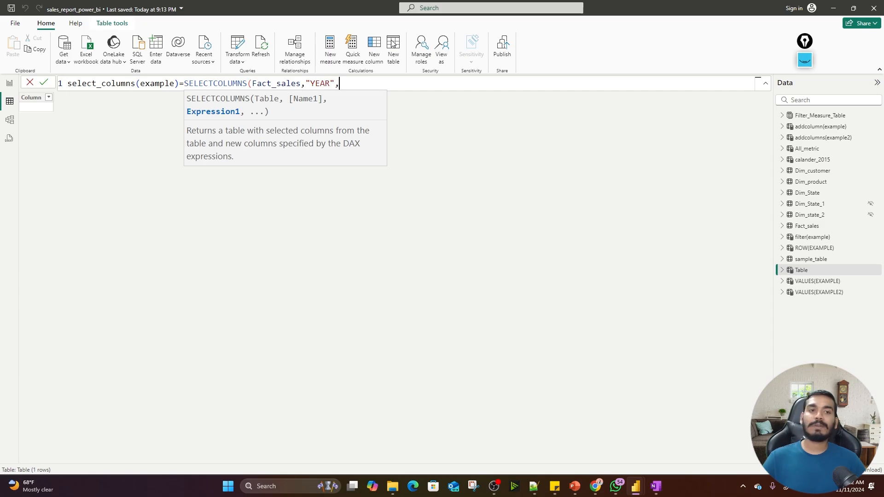
Use the Year part of Fact_sales[Order Date] as the expression for the "YEAR" column.
{"action": "type", "text": "OR"}
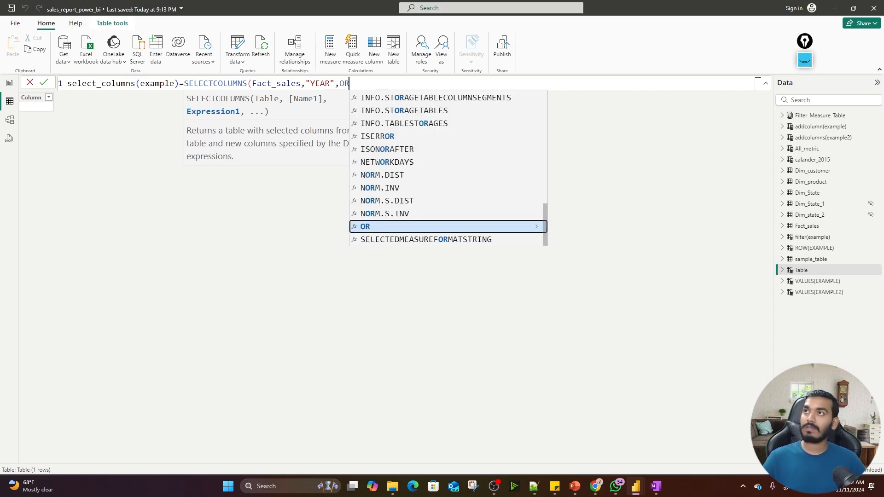
{"action": "key", "text": "BackSpace"}
{"action": "key", "text": "BackSpace"}
{"action": "type", "text": "ORDE"}
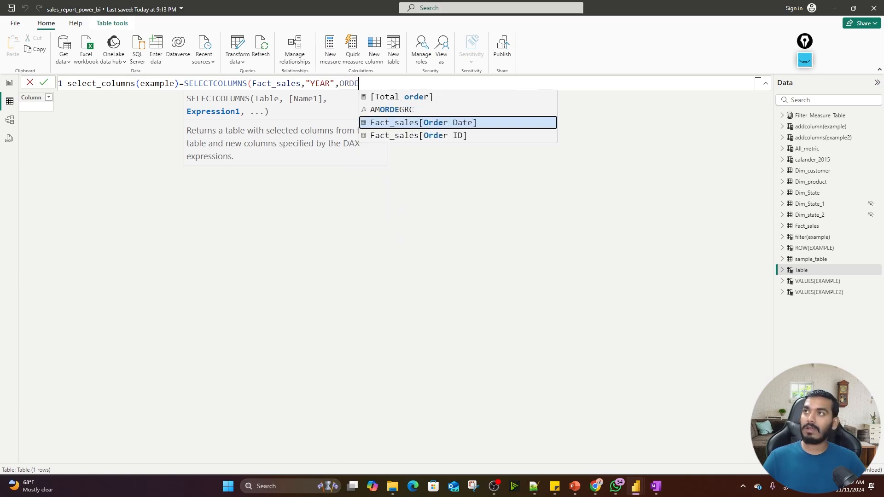
{"action": "type", "text": "R"}
{"action": "key", "text": "Tab"}
{"action": "type", "text": "."}
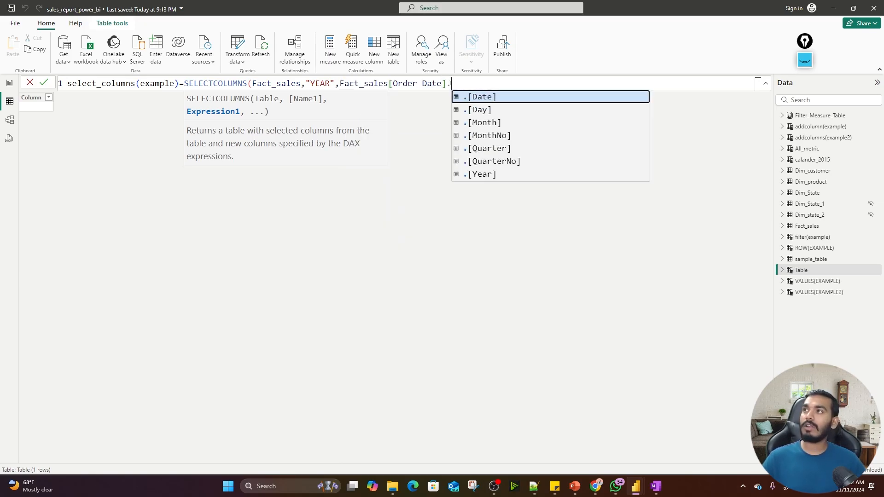
{"action": "left_click", "coordinate": [490, 176]}
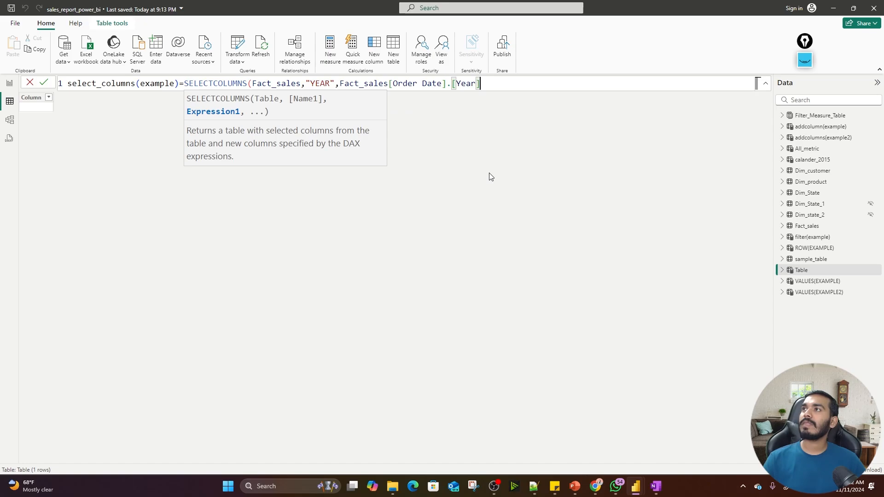
Add a second output column named "SALES" to the formula.
{"action": "type", "text": ","}
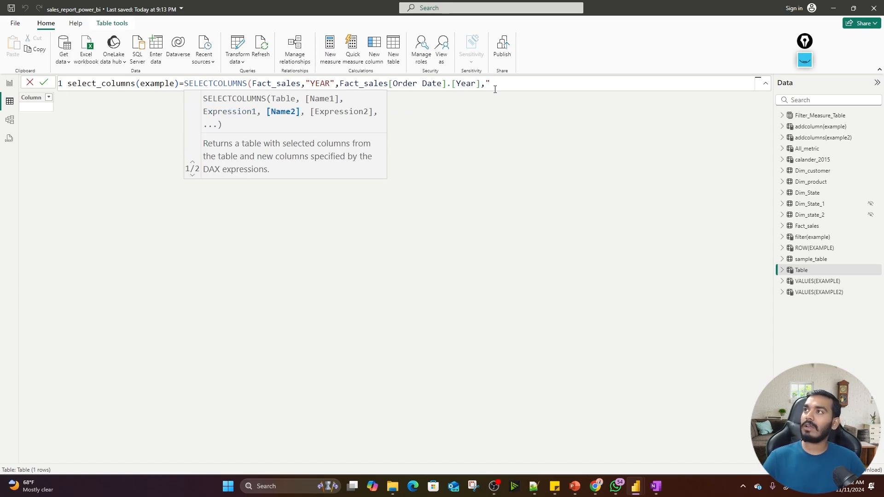
{"action": "type", "text": "\"SALES\",\"TOT"}
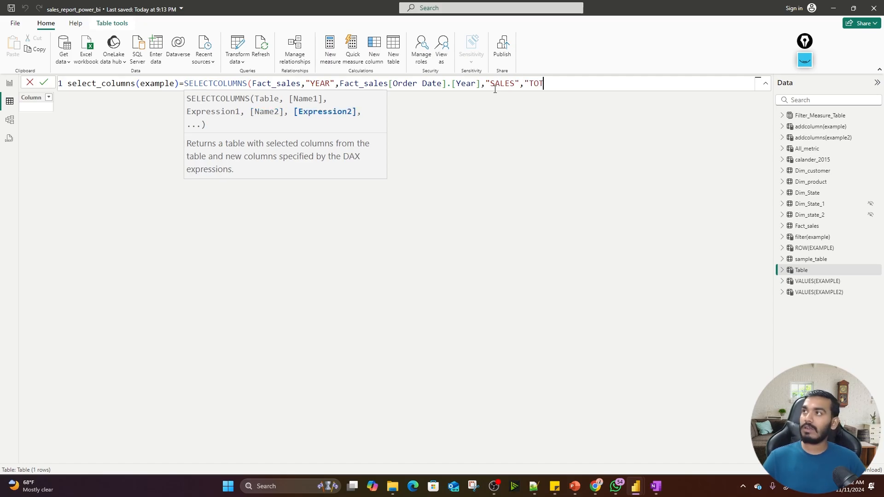
{"action": "key", "text": "BackSpace"}
{"action": "key", "text": "BackSpace"}
{"action": "key", "text": "BackSpace"}
{"action": "key", "text": "BackSpace"}
Use Fact_sales[Sales Amount] as the expression for the "SALES" column and close the function's parenthesis.
{"action": "type", "text": "SALA"}
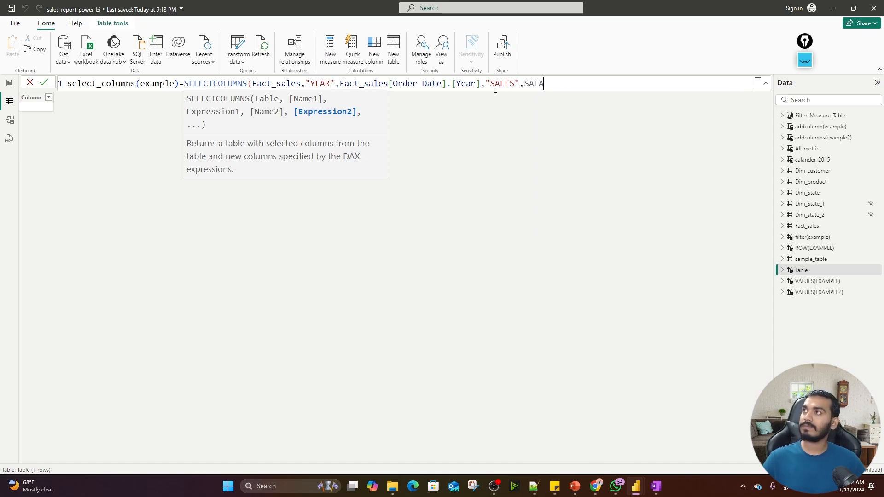
{"action": "key", "text": "BackSpace"}
{"action": "key", "text": "BackSpace"}
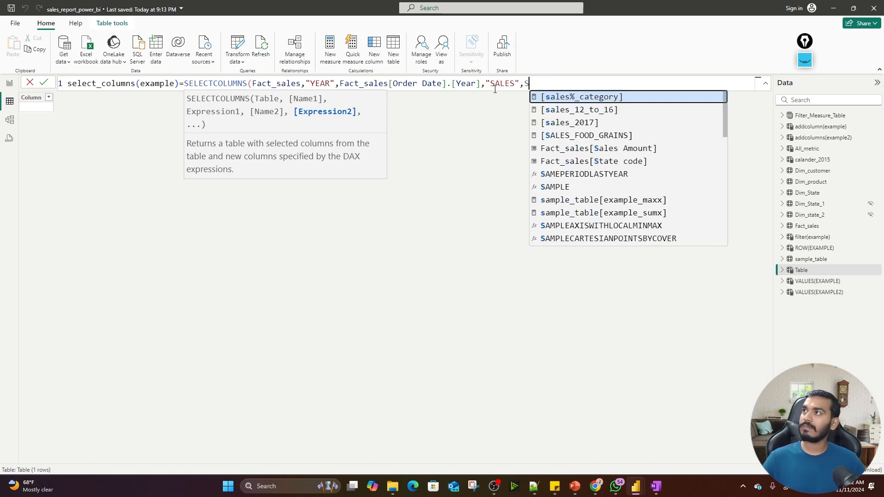
{"action": "type", "text": "AL"}
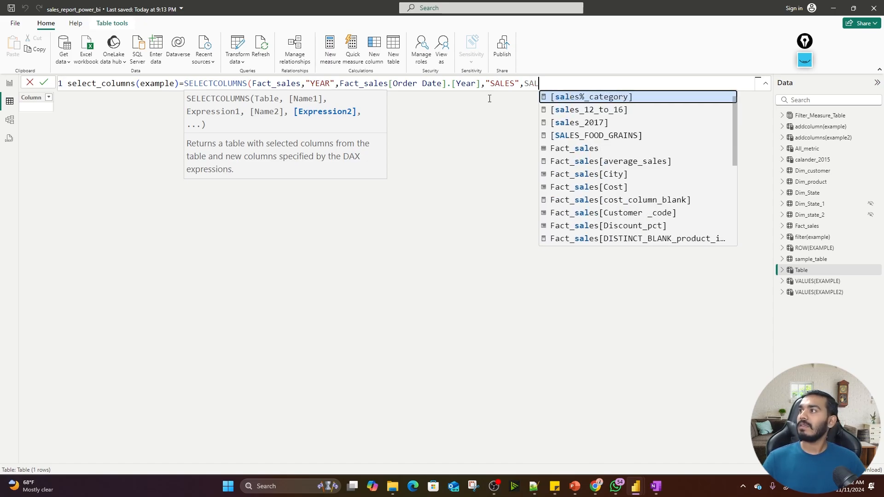
{"action": "scroll", "coordinate": [583, 205], "scroll_direction": "down", "scroll_amount": 2}
{"action": "scroll", "coordinate": [626, 204], "scroll_direction": "down", "scroll_amount": 1}
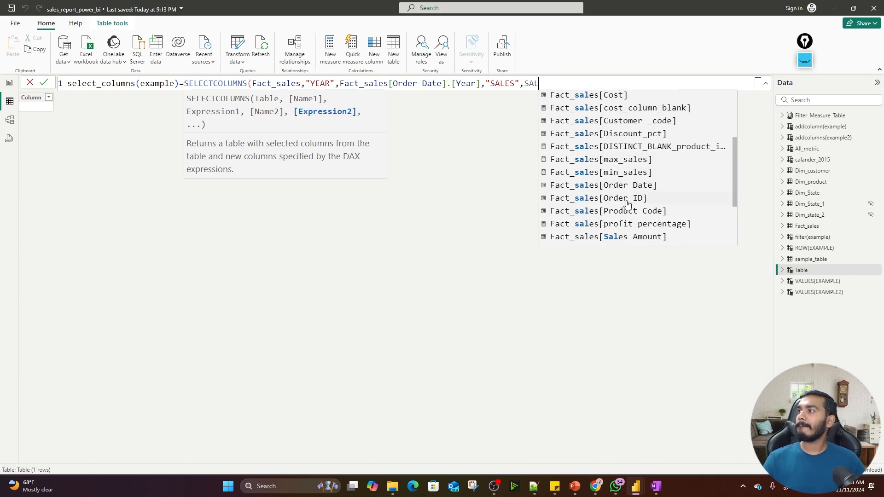
{"action": "scroll", "coordinate": [628, 204], "scroll_direction": "down", "scroll_amount": 1}
{"action": "left_click", "coordinate": [629, 213]}
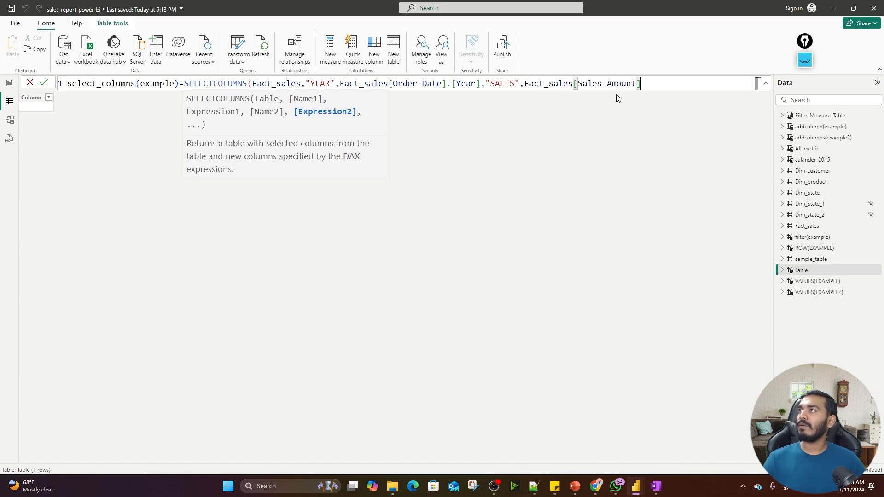
{"action": "type", "text": ")"}
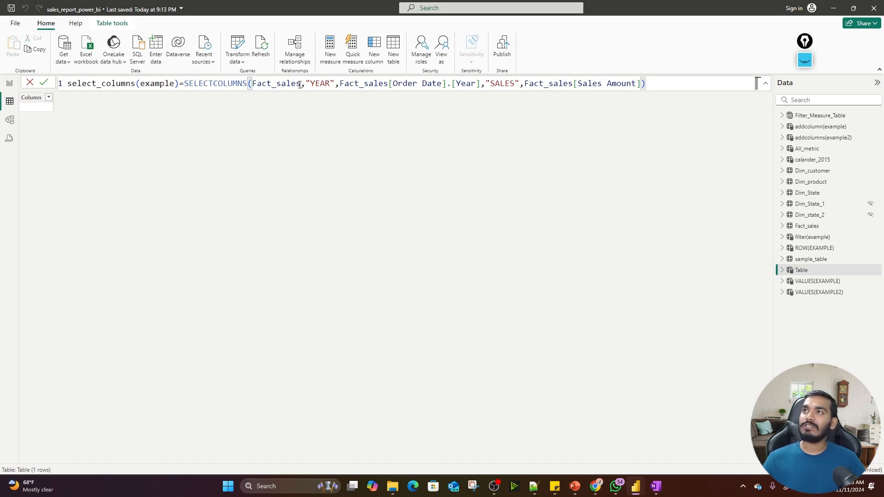
{"action": "left_click_drag", "start_coordinate": [300, 83], "coordinate": [252, 87]}
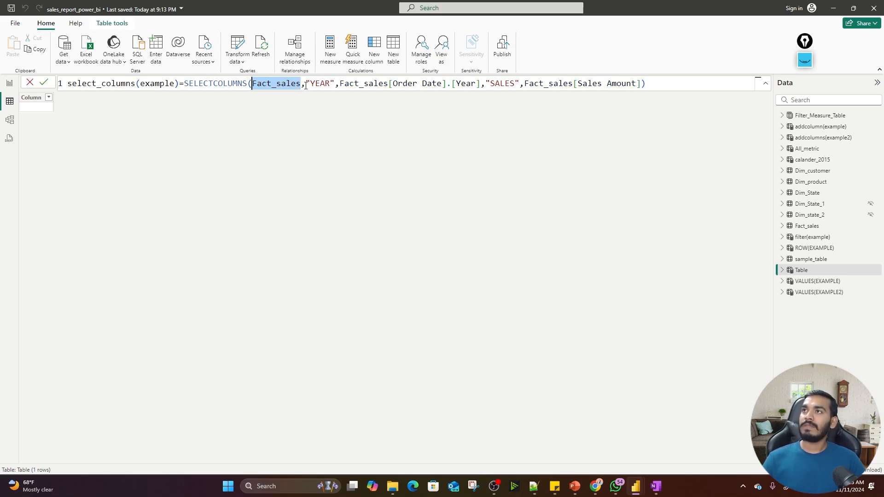
{"action": "left_click_drag", "start_coordinate": [305, 86], "coordinate": [481, 86]}
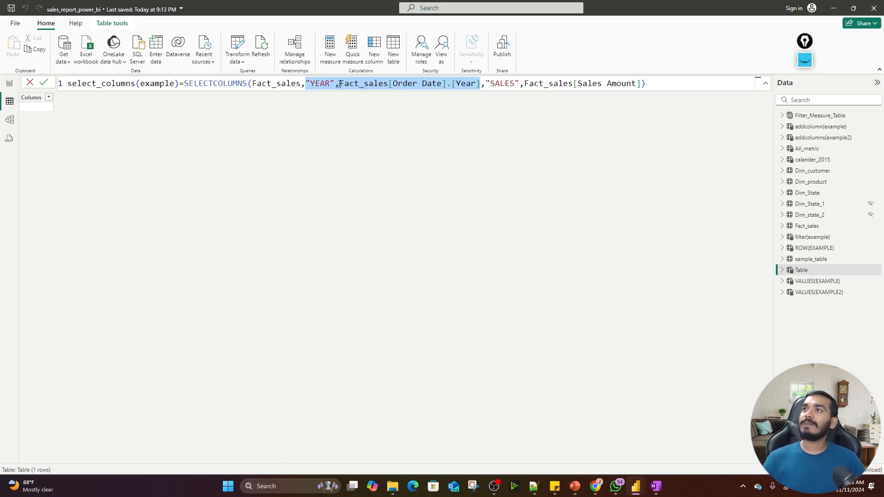
{"action": "left_click_drag", "start_coordinate": [340, 84], "coordinate": [302, 84]}
{"action": "left_click_drag", "start_coordinate": [484, 84], "coordinate": [559, 85]}
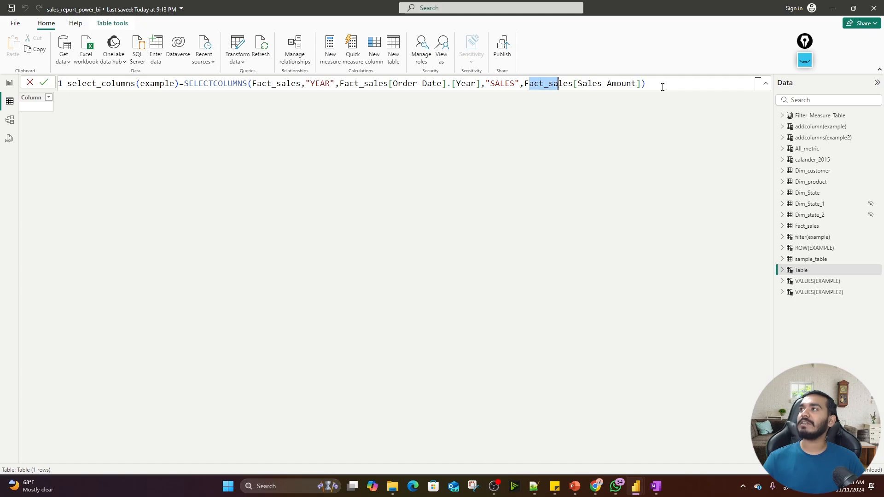
Commit the SELECTCOLUMNS formula to create the select_columns(example) table.
{"action": "left_click", "coordinate": [668, 84]}
{"action": "key", "text": "Return"}
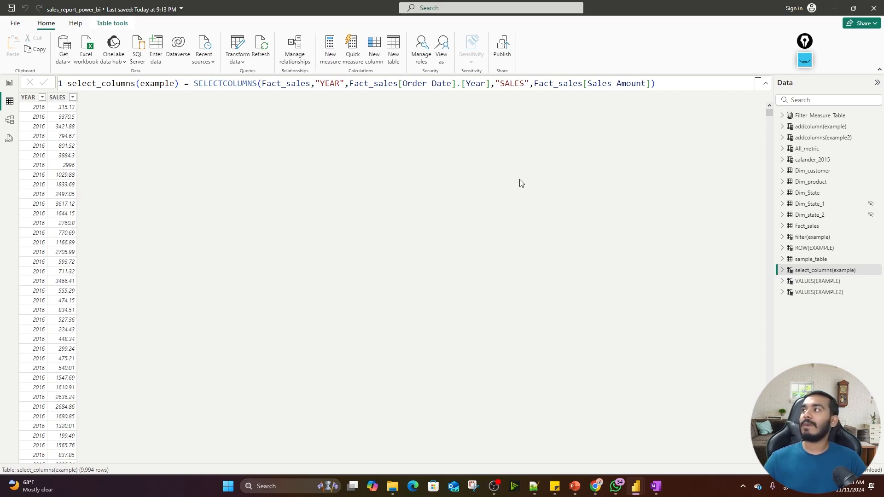
Check the Order Date column in the Fact_sales table and return to the select_columns(example) table.
{"action": "left_click", "coordinate": [808, 226]}
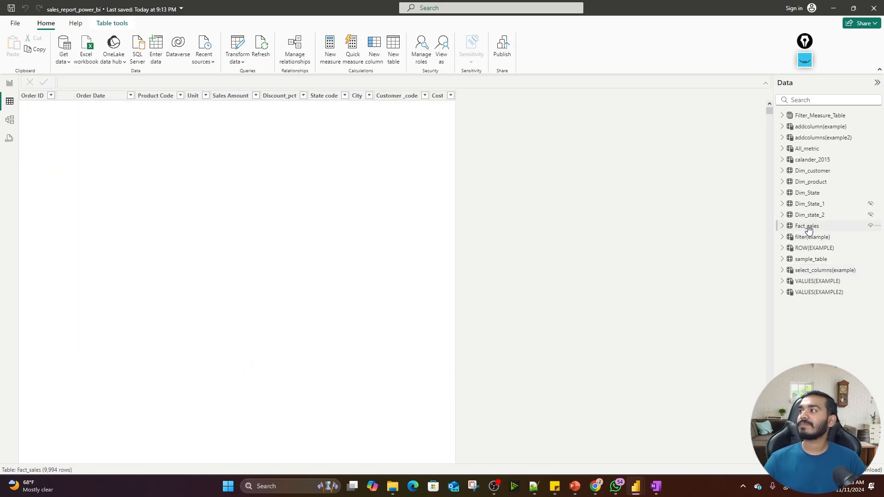
{"action": "left_click", "coordinate": [107, 96]}
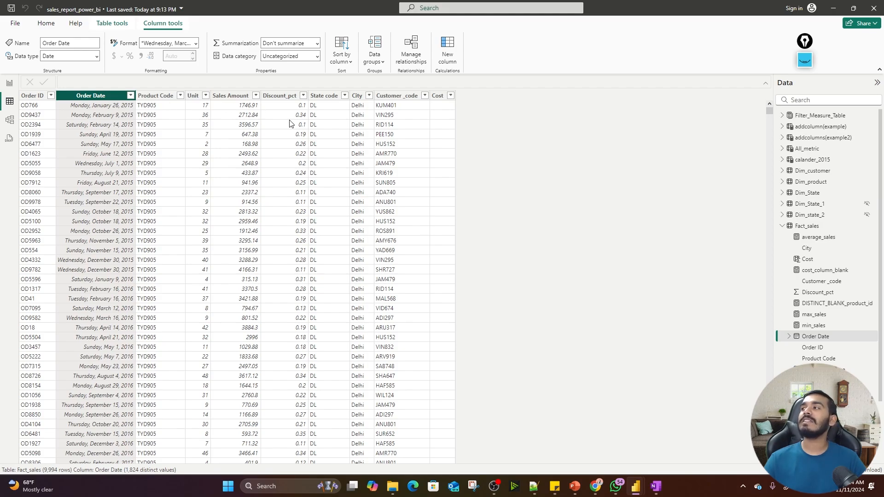
{"action": "left_click", "coordinate": [793, 229]}
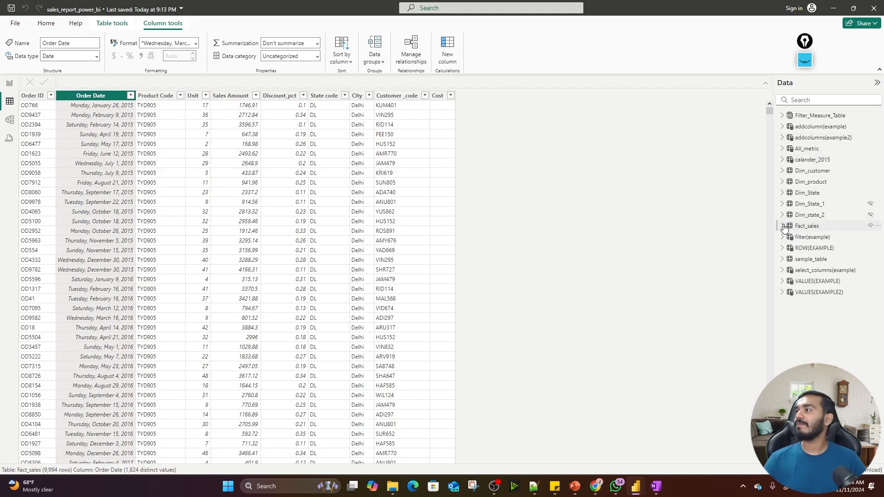
{"action": "left_click", "coordinate": [812, 271]}
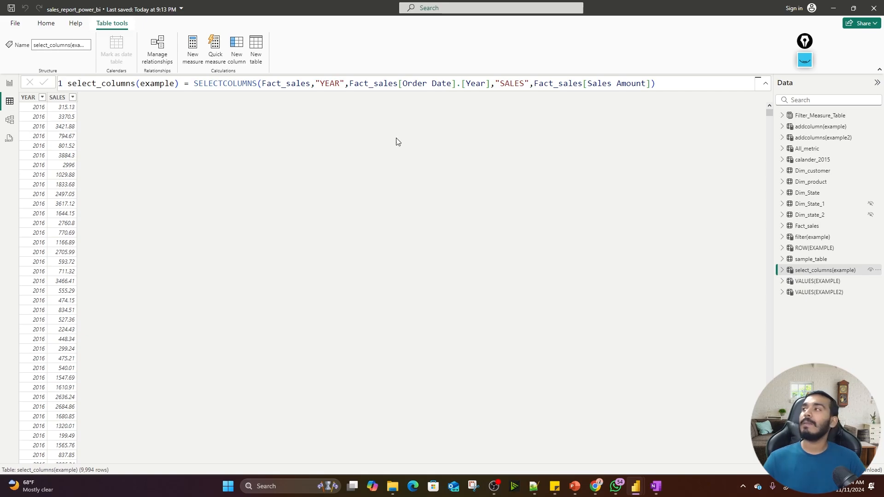
Review the Dim_State argument in the addcolumn(example) formula and compare it with the select_columns(example) table.
{"action": "left_click", "coordinate": [809, 138]}
{"action": "left_click", "coordinate": [815, 127]}
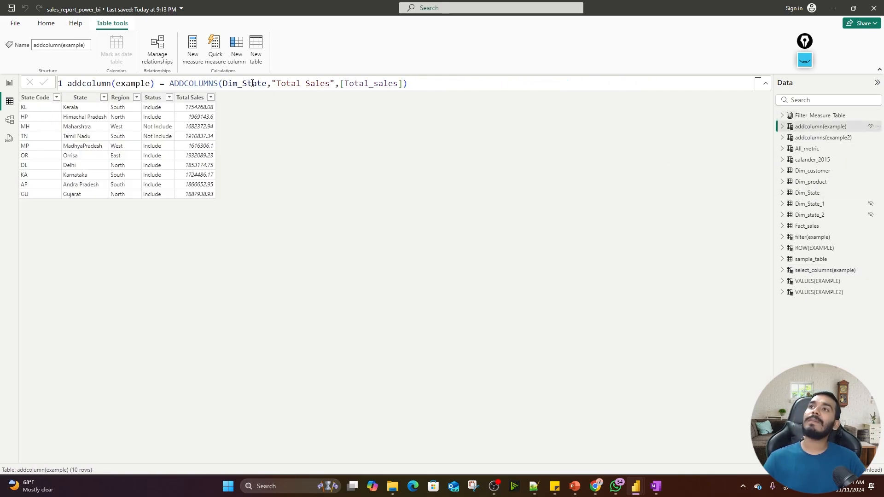
{"action": "left_click_drag", "start_coordinate": [268, 83], "coordinate": [224, 85]}
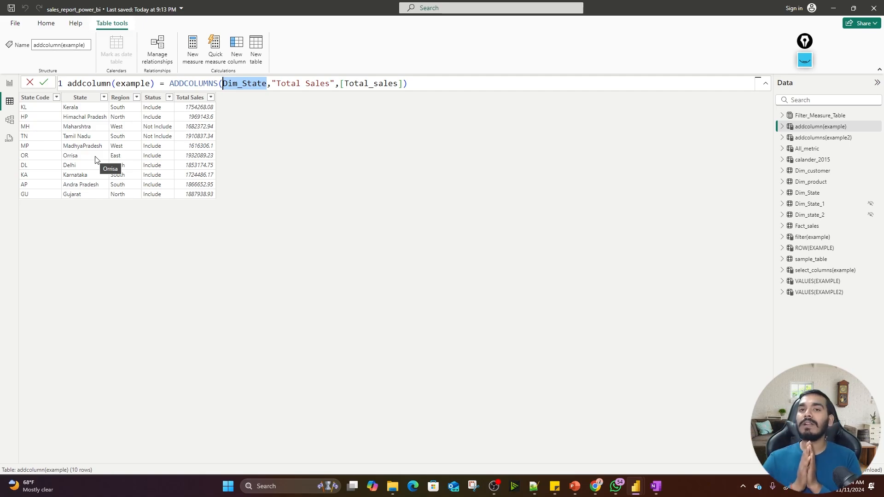
{"action": "left_click", "coordinate": [819, 269]}
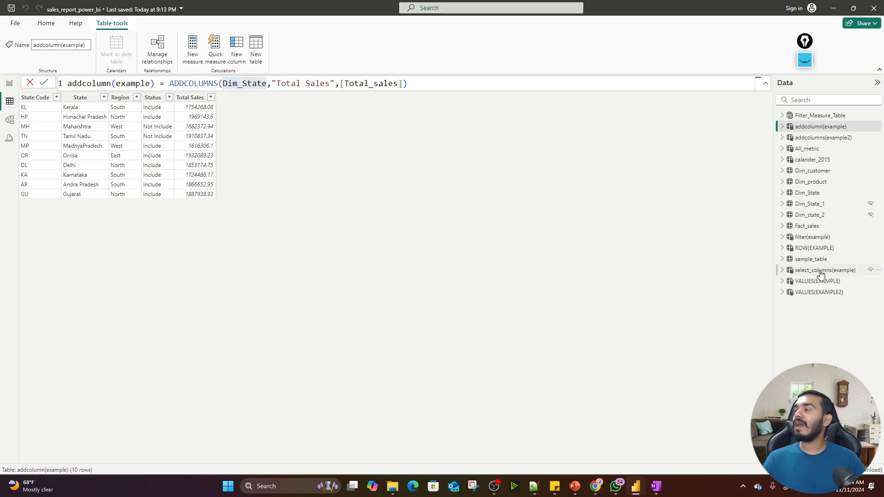
{"action": "left_click", "coordinate": [294, 220]}
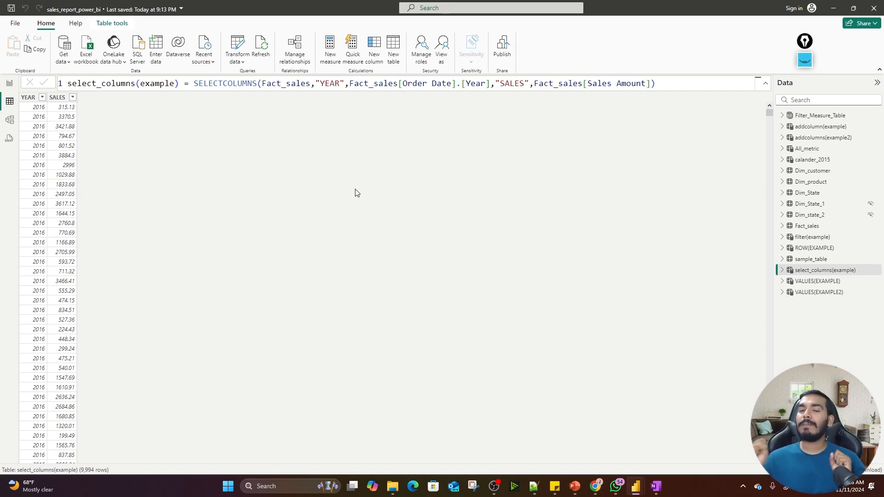
Examine the Product Code column in Fact_sales and the Product code column in Dim_product.
{"action": "left_click", "coordinate": [814, 230]}
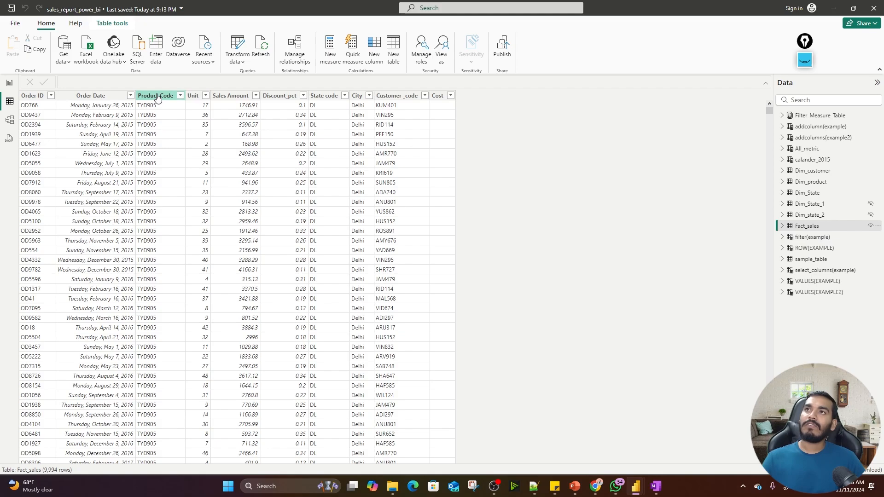
{"action": "left_click", "coordinate": [160, 97]}
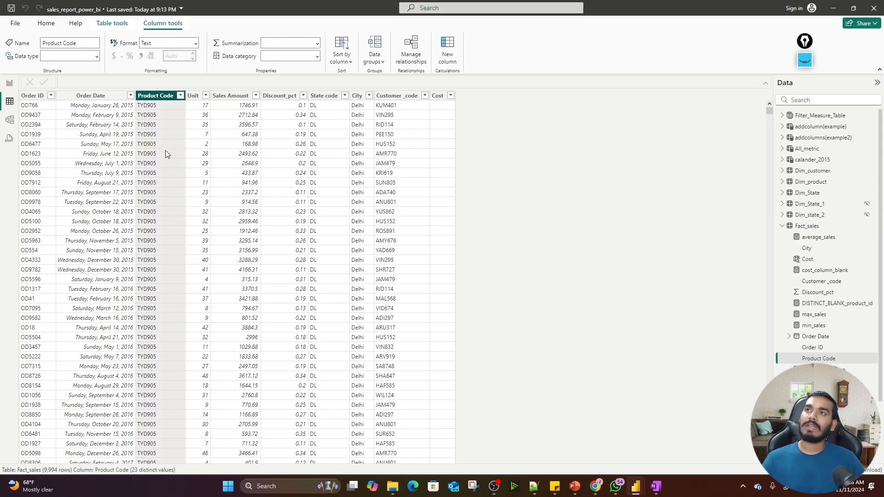
{"action": "left_click", "coordinate": [810, 182]}
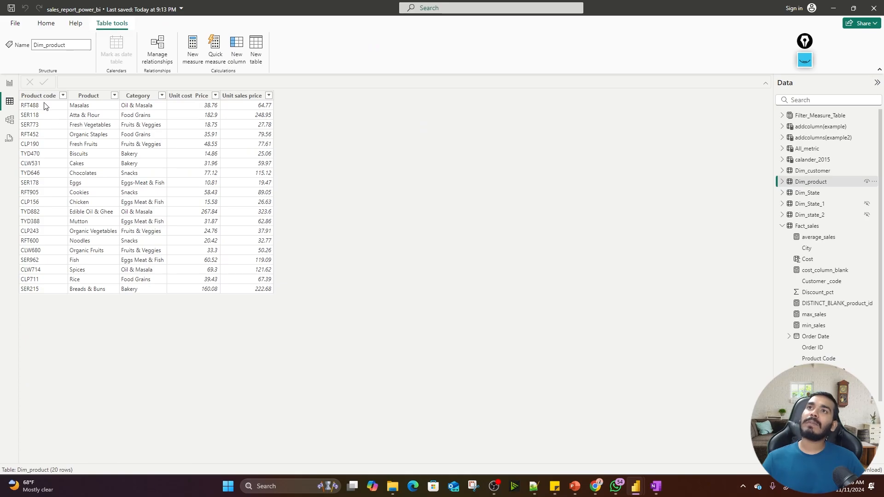
{"action": "left_click", "coordinate": [44, 97]}
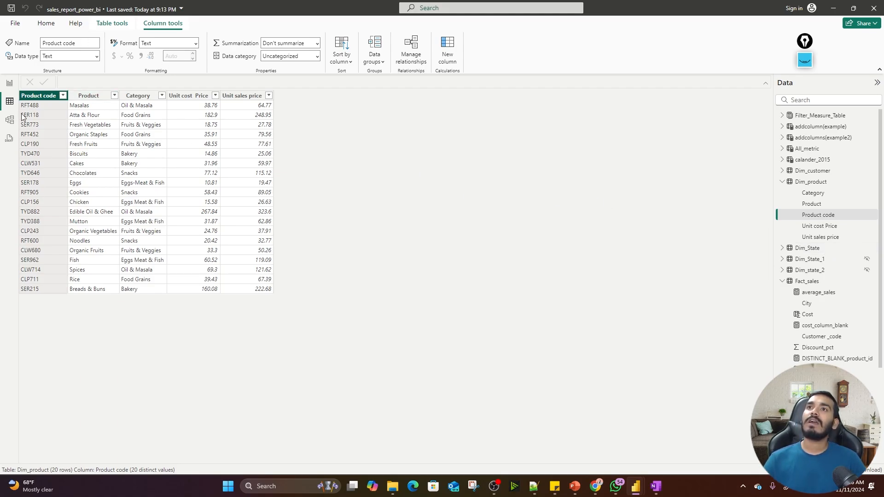
Create a new calculated table and name it select_columns(example) in its formula.
{"action": "left_click", "coordinate": [46, 23]}
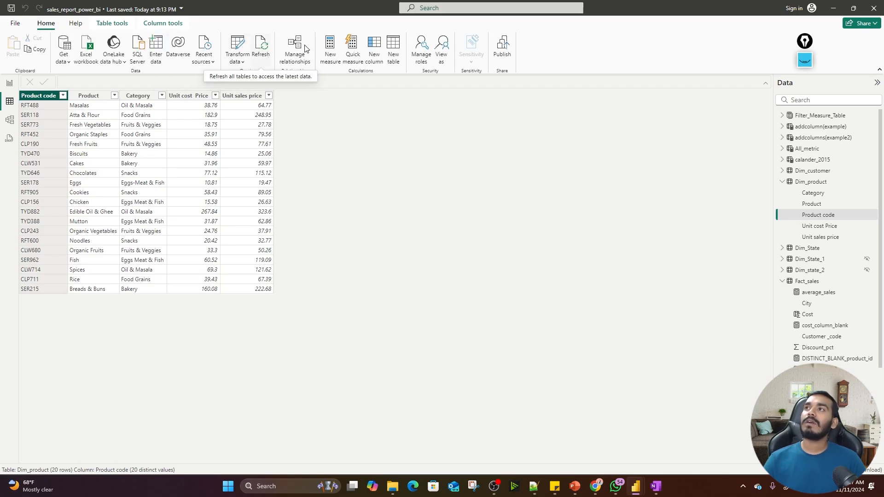
{"action": "left_click", "coordinate": [392, 44]}
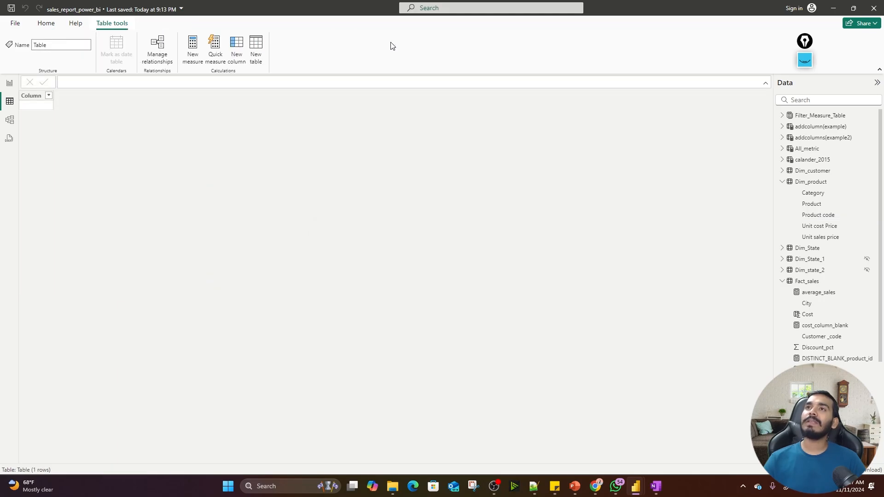
{"action": "key", "text": "BackSpace"}
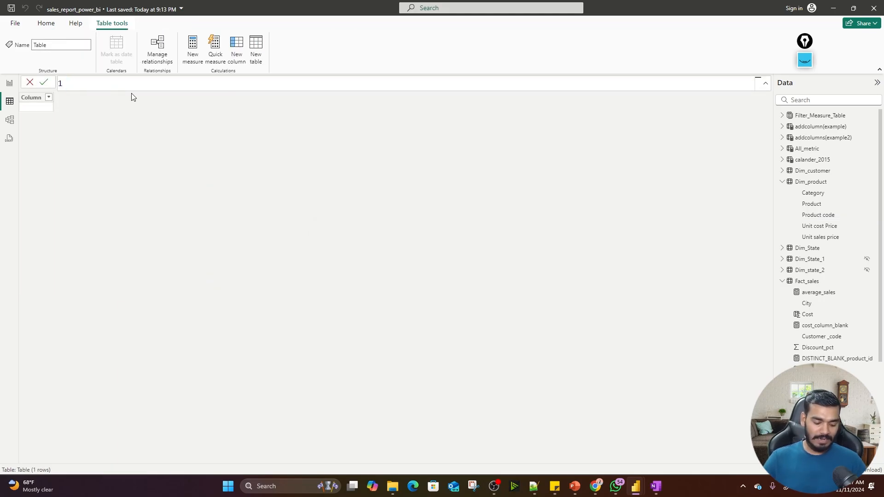
{"action": "type", "text": "select"}
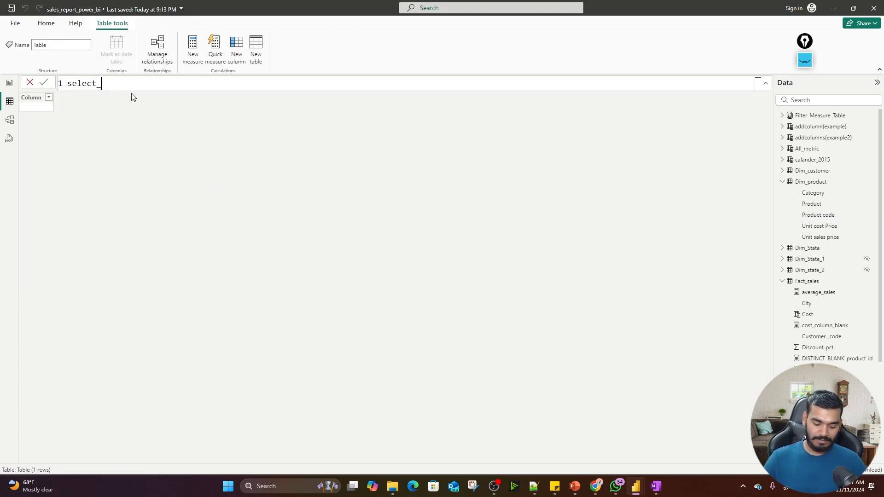
{"action": "type", "text": "_columns"}
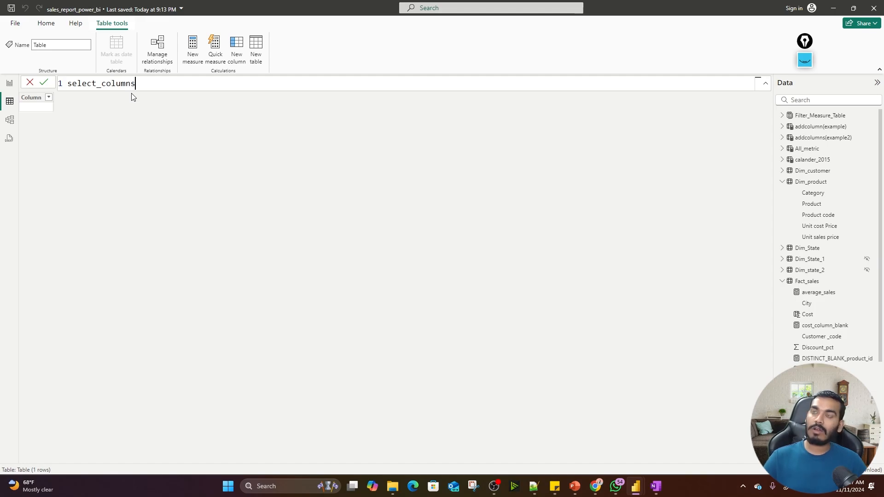
{"action": "type", "text": "(exampl"}
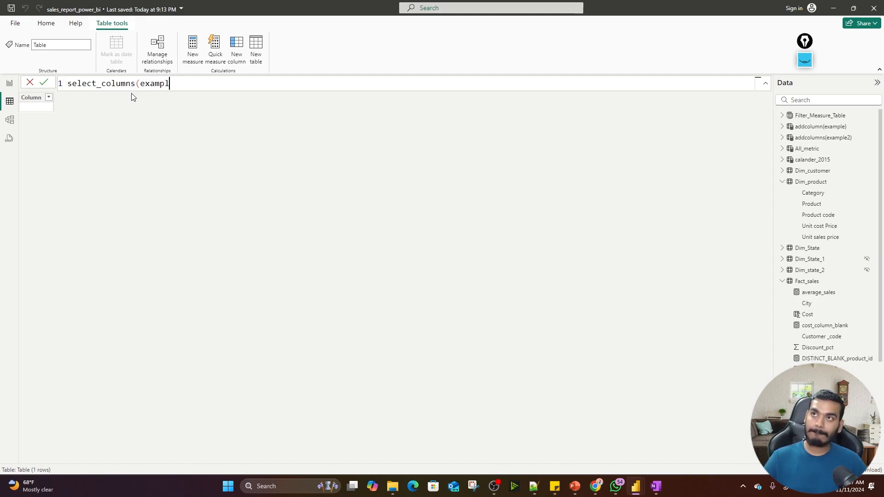
{"action": "type", "text": "e)= "}
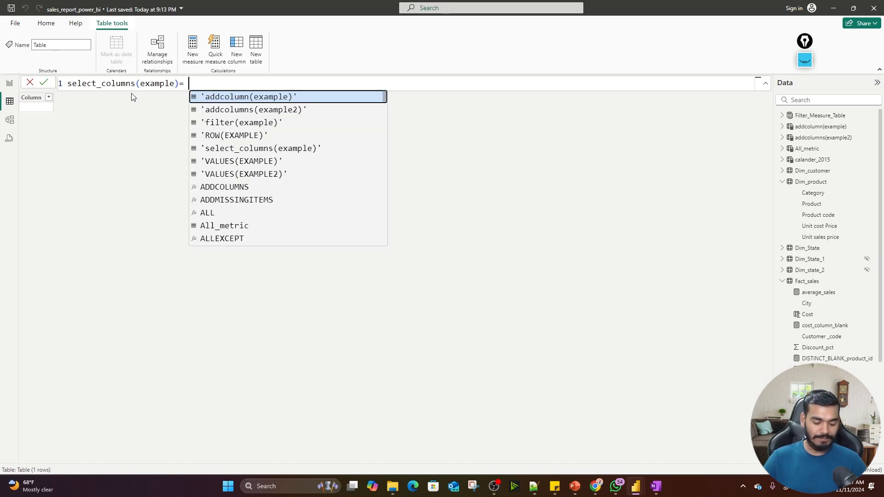
Start an EXCEPT function with a nested SELECTCOLUMNS on Fact_sales as its left table.
{"action": "type", "text": "ex"}
{"action": "key", "text": "Tab"}
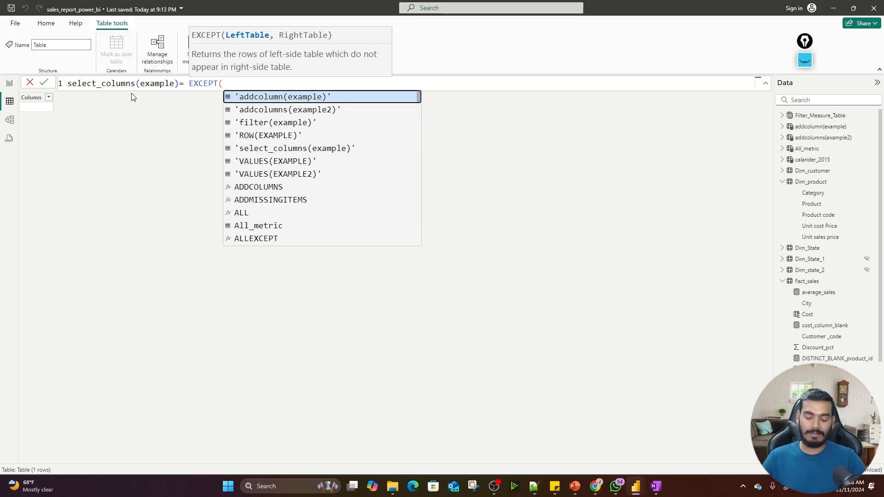
{"action": "type", "text": "sele"}
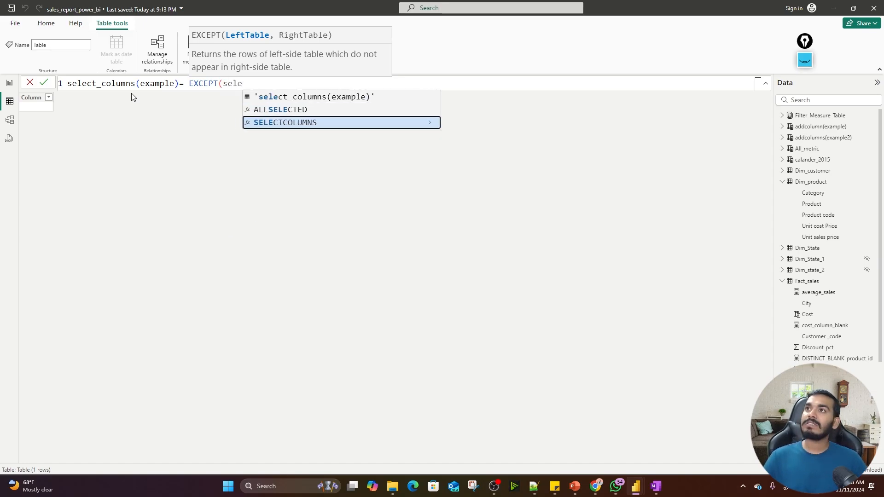
{"action": "key", "text": "Tab"}
{"action": "key", "text": "Escape"}
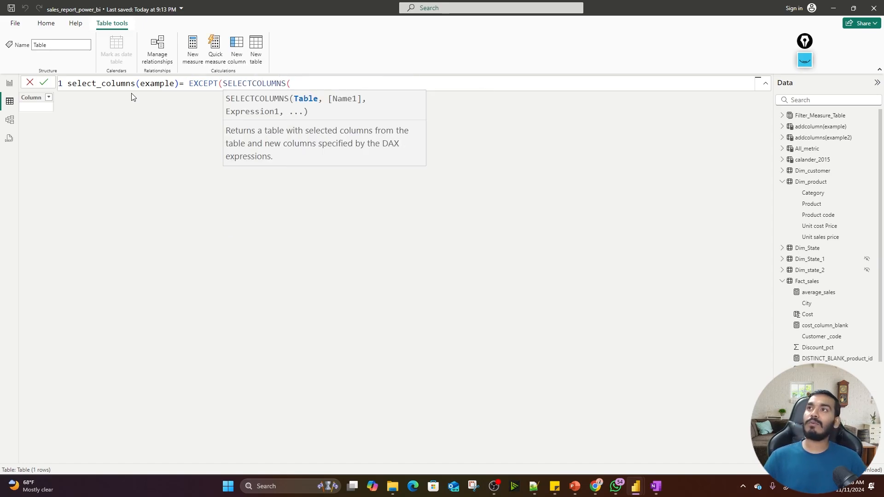
{"action": "type", "text": "Fa"}
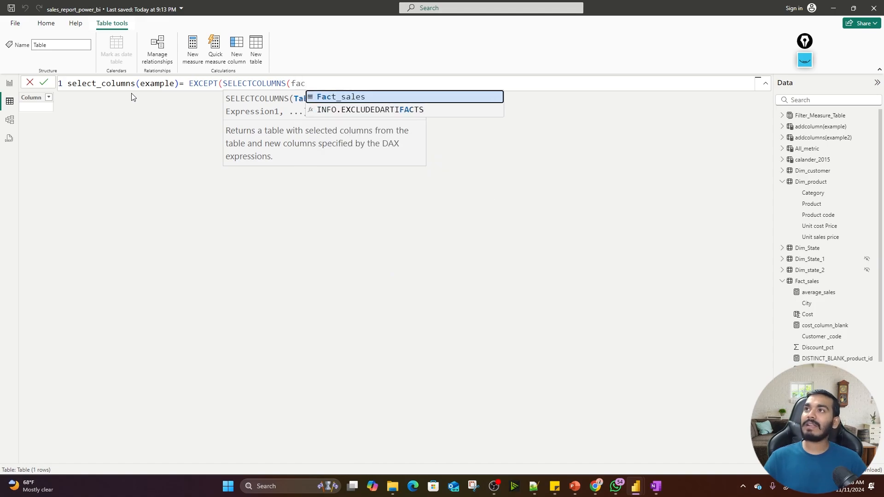
{"action": "key", "text": "Tab"}
{"action": "type", "text": ","}
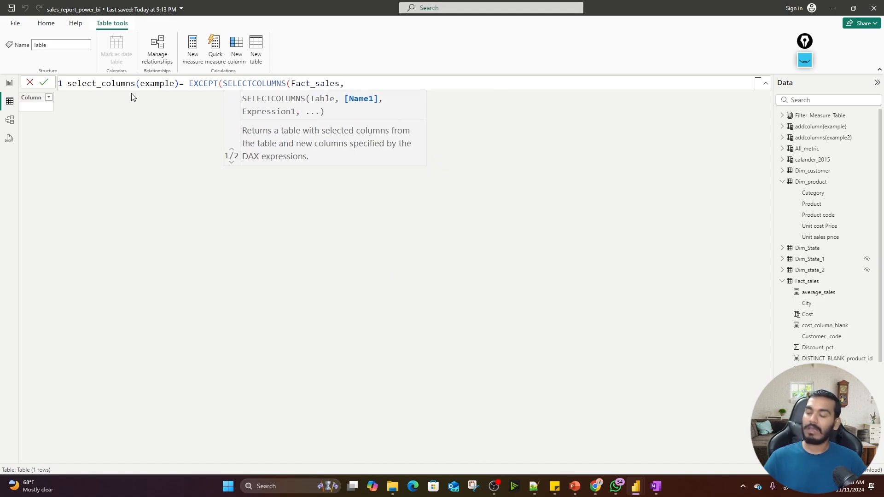
Add a "Product code" output column based on Fact_sales[Product Code] and close the SELECTCOLUMNS parenthesis.
{"action": "type", "text": "\"Prod"}
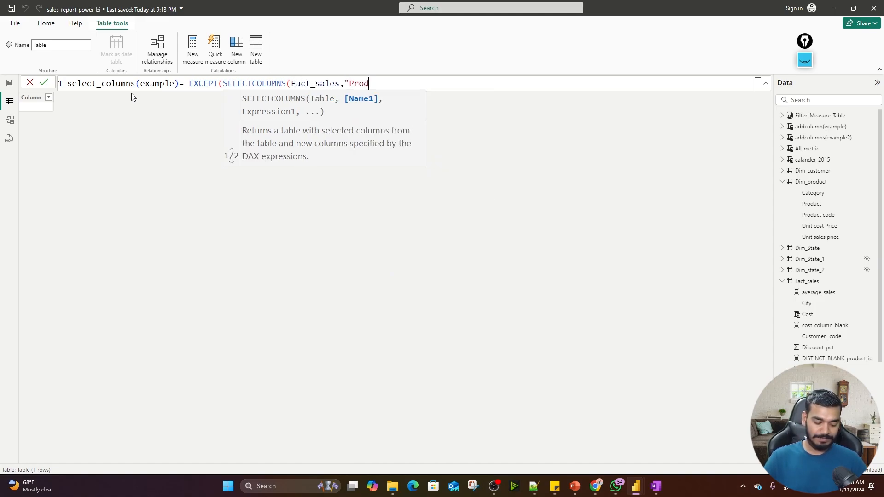
{"action": "type", "text": "uc"}
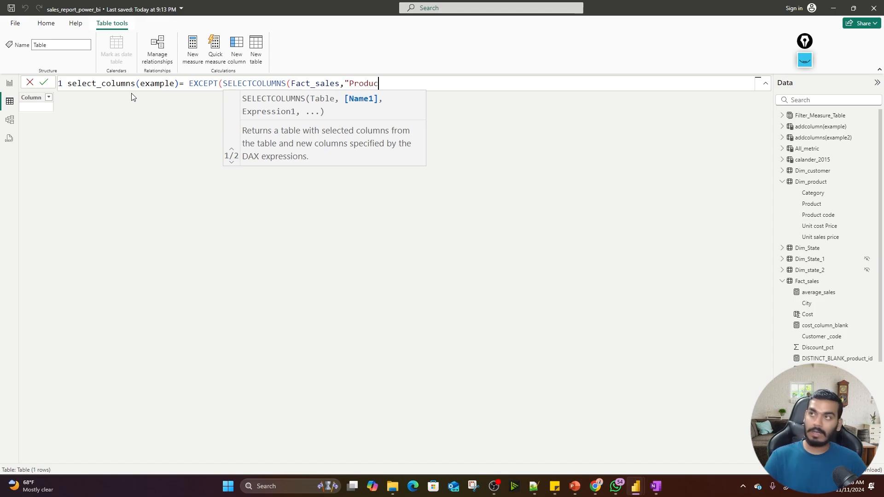
{"action": "type", "text": "t code\","}
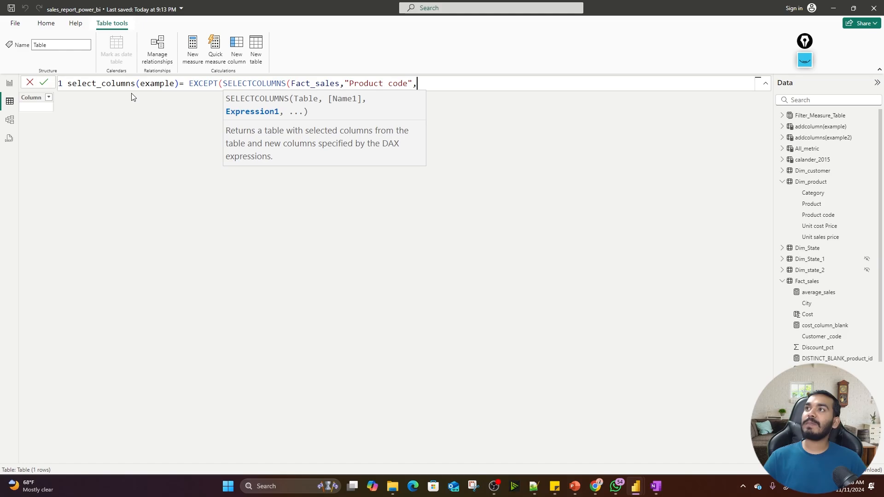
{"action": "type", "text": "pro"}
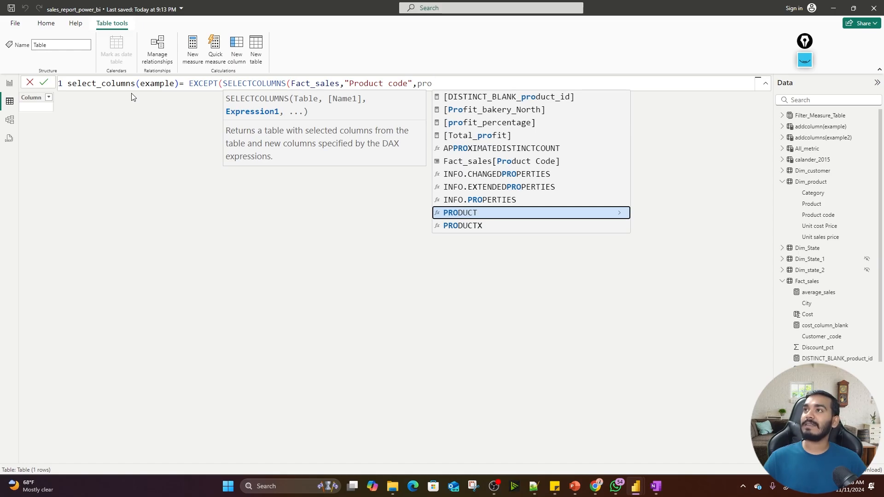
{"action": "type", "text": "du"}
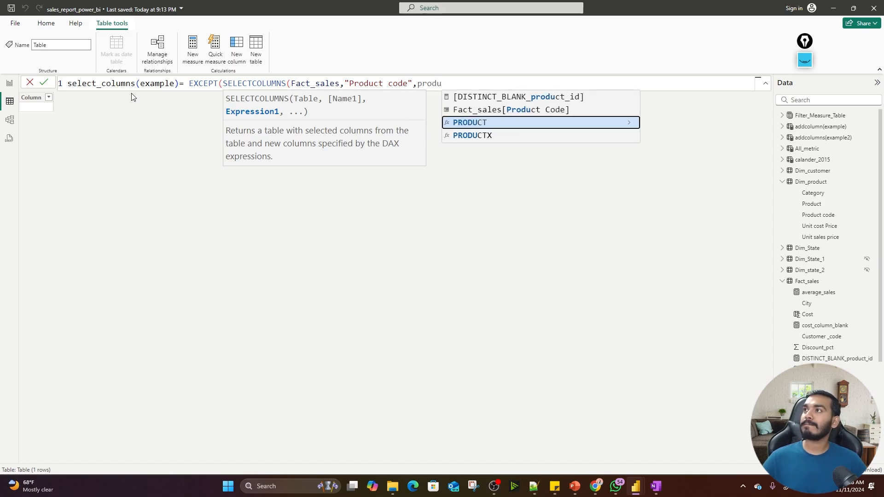
{"action": "key", "text": "Up"}
{"action": "key", "text": "Tab"}
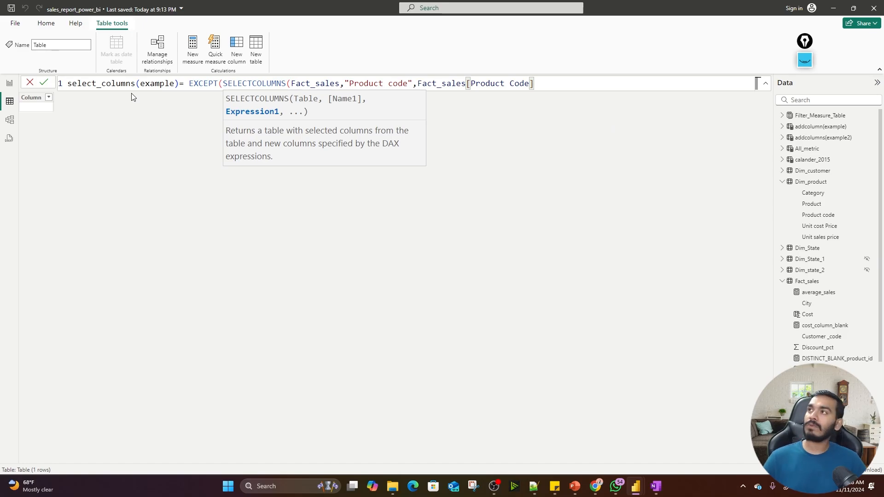
{"action": "type", "text": ")"}
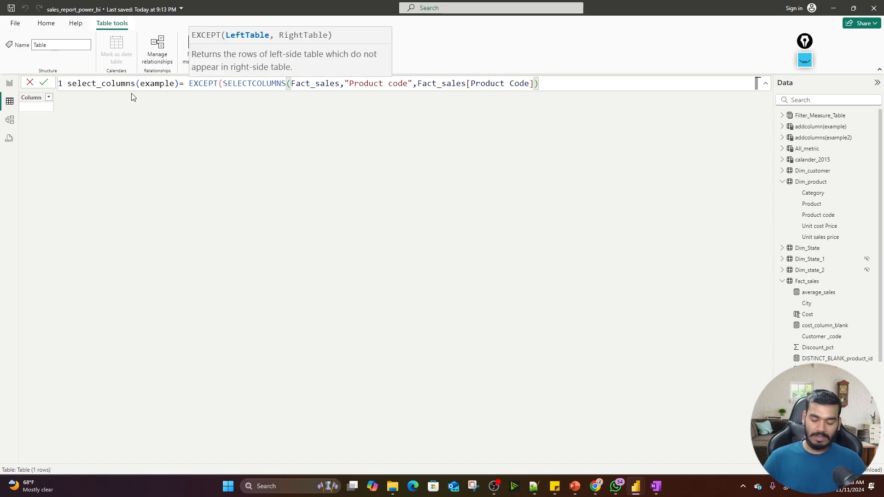
Add a copy of the SELECTCOLUMNS expression as the EXCEPT right table, with Dim_product as its source table.
{"action": "type", "text": ","}
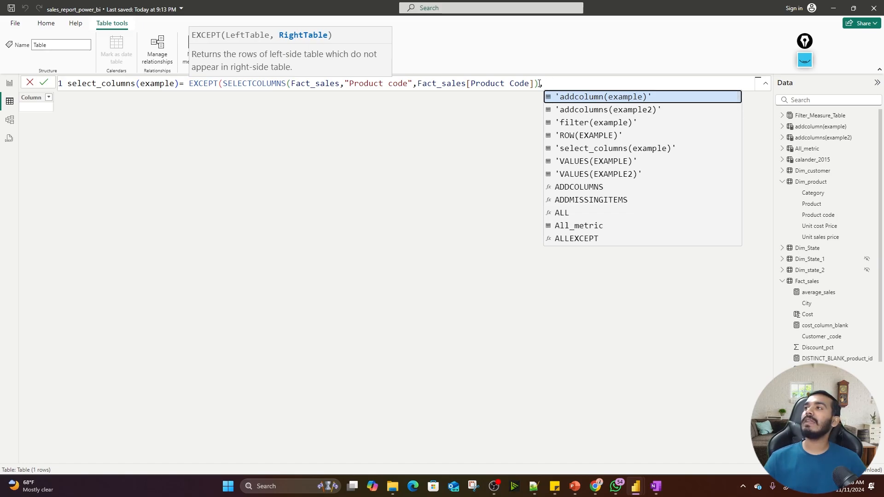
{"action": "left_click_drag", "start_coordinate": [540, 83], "coordinate": [223, 85]}
{"action": "key", "text": "ctrl+c"}
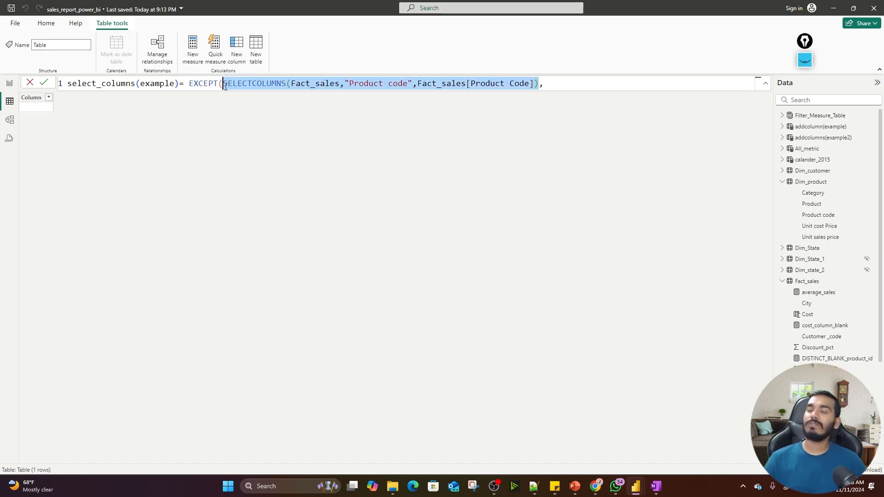
{"action": "left_click", "coordinate": [565, 85]}
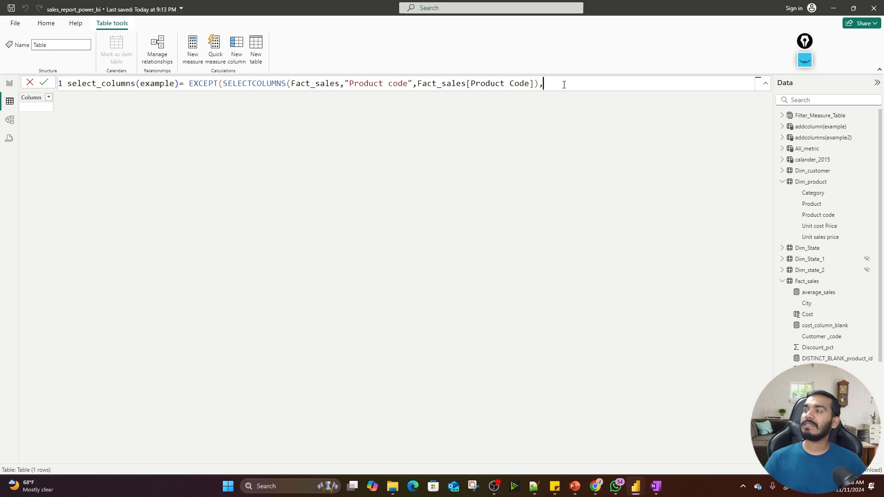
{"action": "key", "text": "ctrl+v"}
{"action": "left_click_drag", "start_coordinate": [659, 84], "coordinate": [612, 86]}
{"action": "type", "text": "dim"}
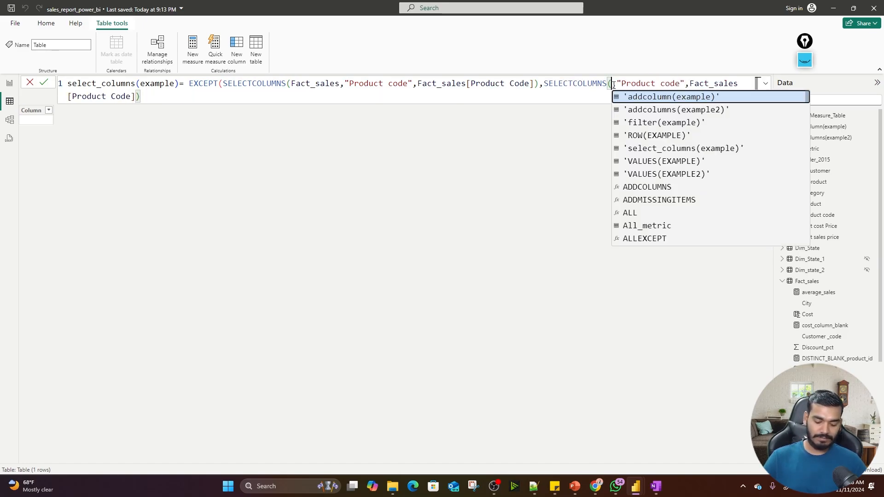
{"action": "left_click", "coordinate": [682, 113]}
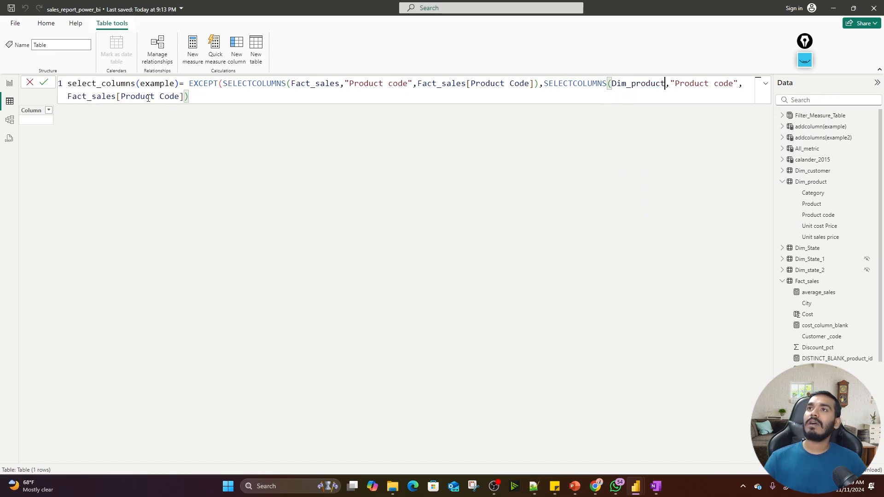
Base the second SELECTCOLUMNS output column on Dim_product[Product code] and remove the leftover column reference.
{"action": "left_click_drag", "start_coordinate": [117, 97], "coordinate": [67, 97]}
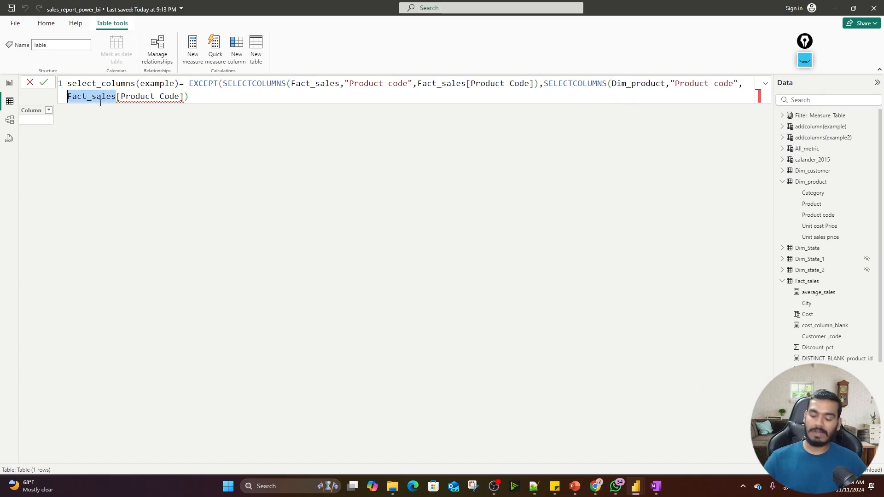
{"action": "key", "text": "BackSpace"}
{"action": "type", "text": "dim"}
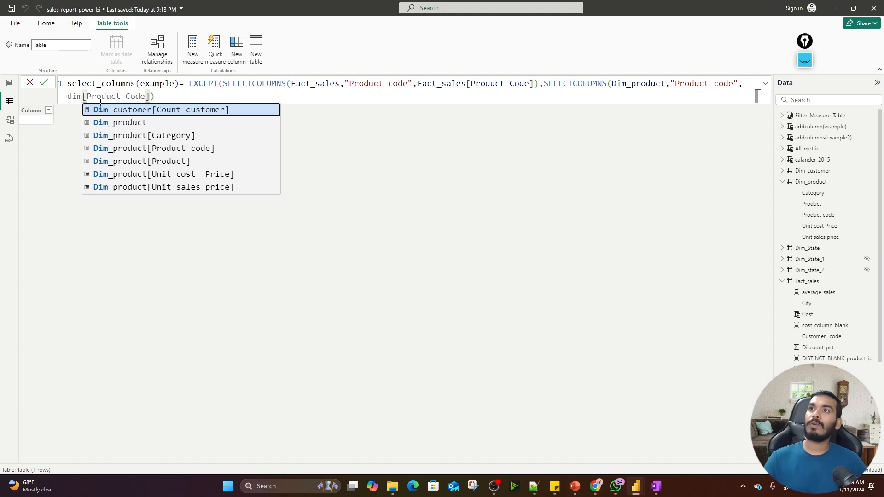
{"action": "left_click", "coordinate": [119, 122]}
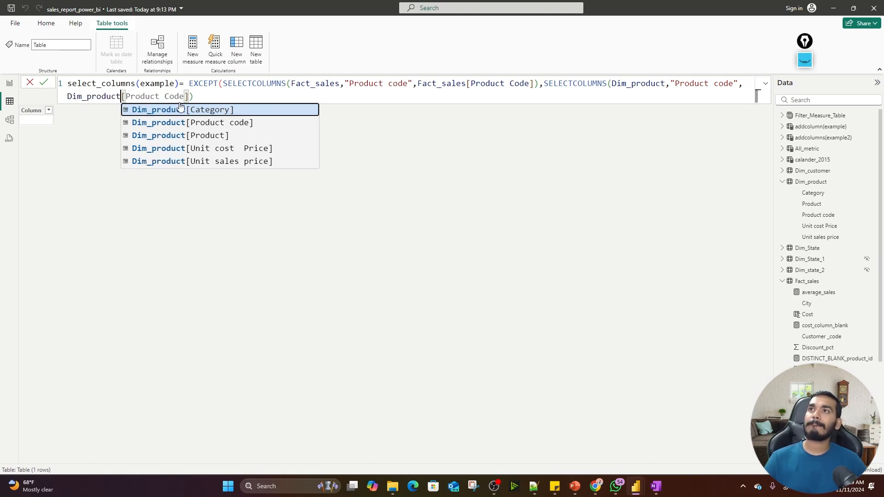
{"action": "left_click", "coordinate": [205, 123]}
{"action": "left_click_drag", "start_coordinate": [257, 96], "coordinate": [190, 97]}
{"action": "key", "text": "BackSpace"}
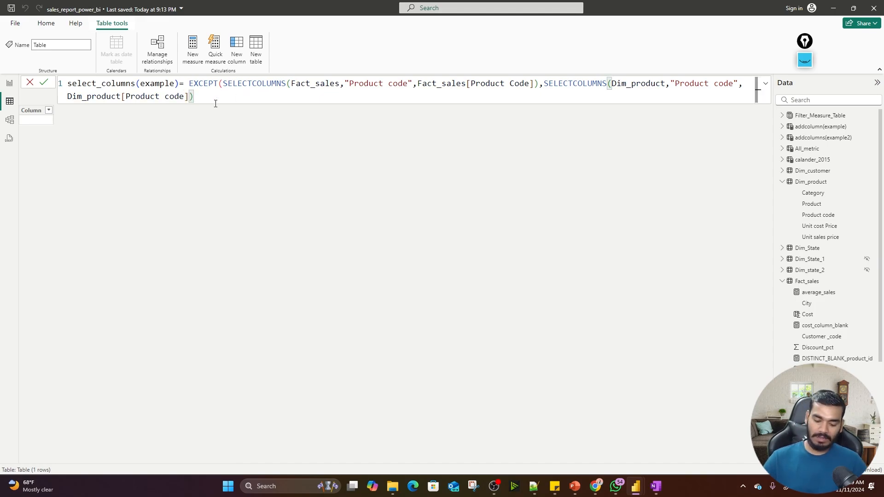
Close the EXCEPT expression, rename the table select_columns(example2) in the formula, and commit it.
{"action": "type", "text": ")"}
{"action": "key", "text": "Return"}
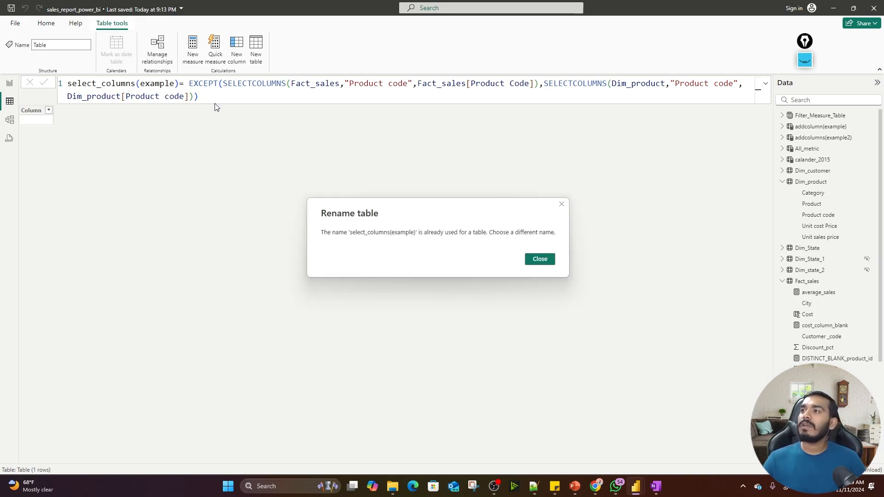
{"action": "left_click", "coordinate": [534, 261]}
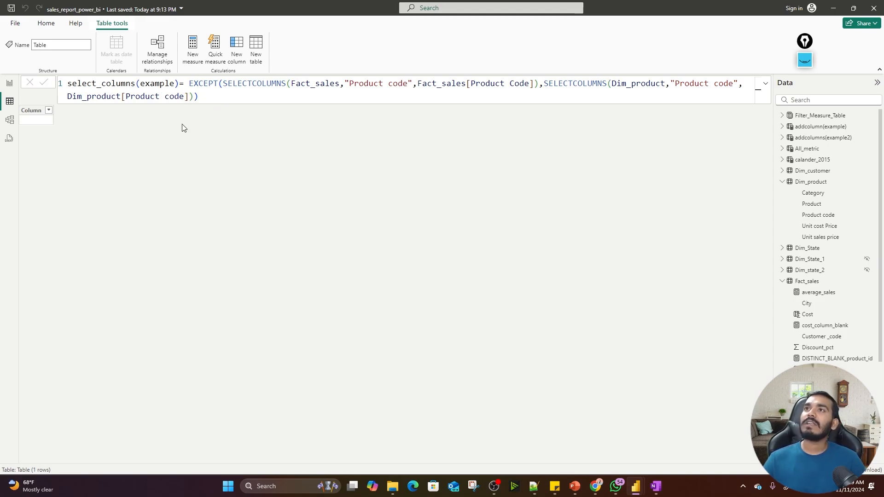
{"action": "left_click", "coordinate": [177, 83]}
{"action": "type", "text": "2"}
{"action": "key", "text": "Return"}
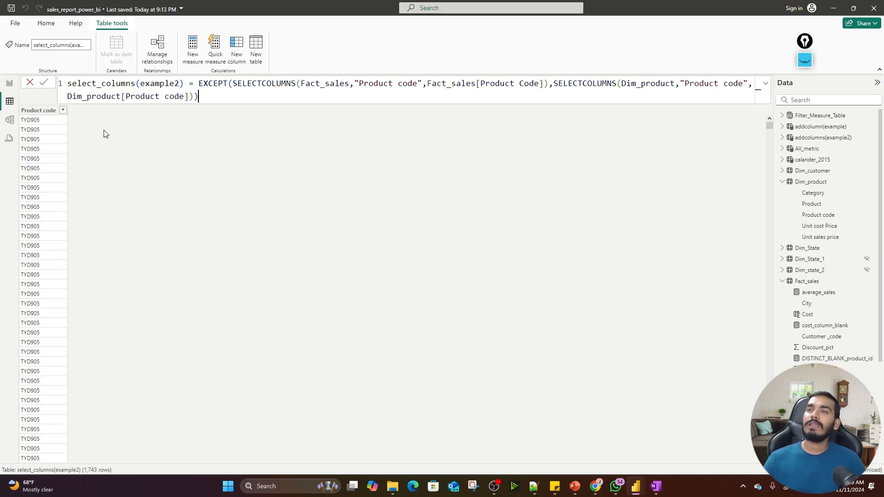
Inspect the distinct values in the Product code column of the new table.
{"action": "left_click", "coordinate": [63, 113]}
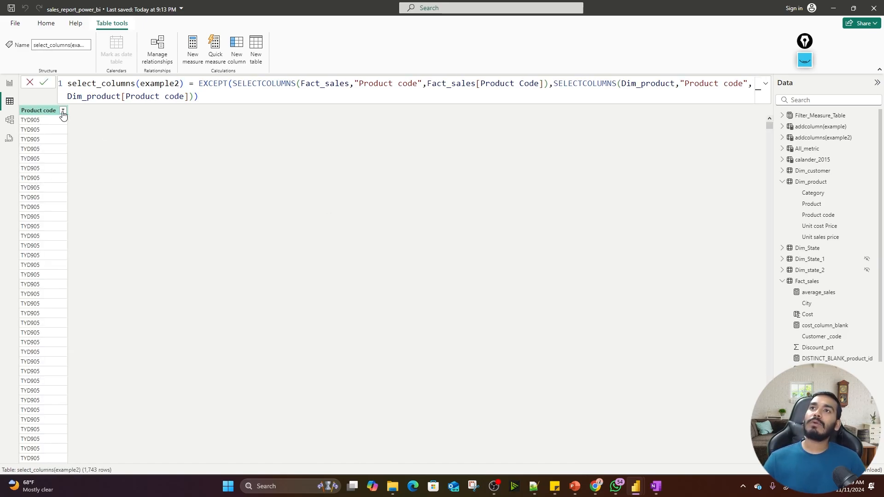
{"action": "left_click", "coordinate": [63, 112]}
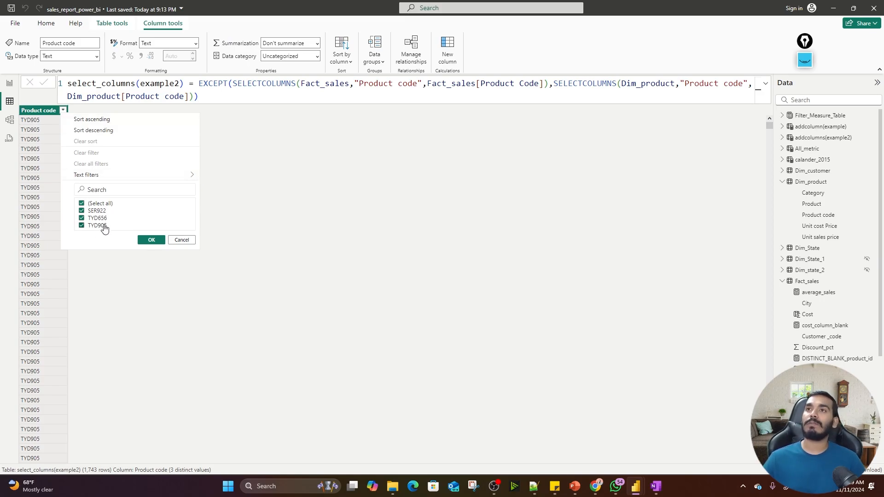
{"action": "left_click", "coordinate": [154, 240]}
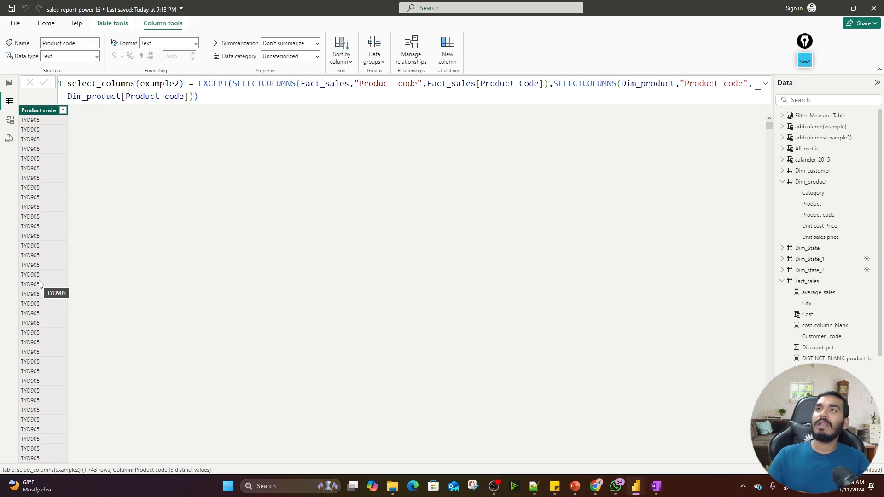
Wrap the EXCEPT expression of select_columns(example2) in a DISTINCT function and commit the formula.
{"action": "left_click", "coordinate": [201, 83]}
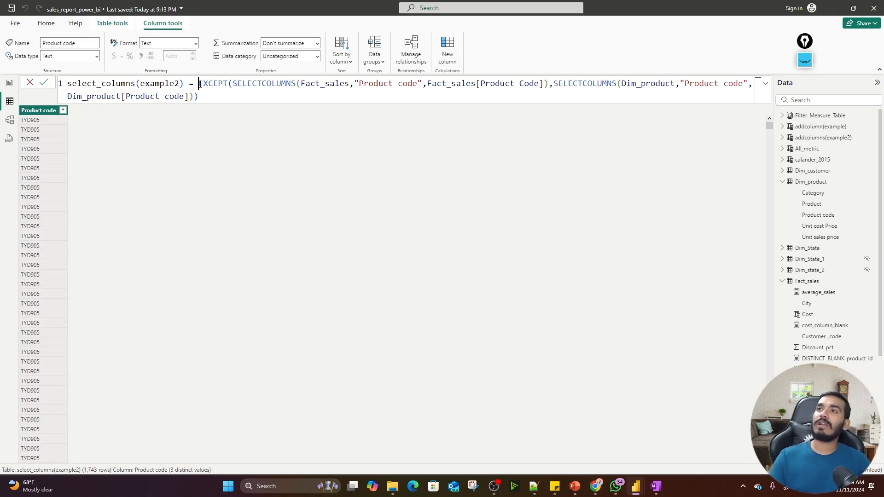
{"action": "double_click", "coordinate": [201, 84]}
{"action": "type", "text": "di"}
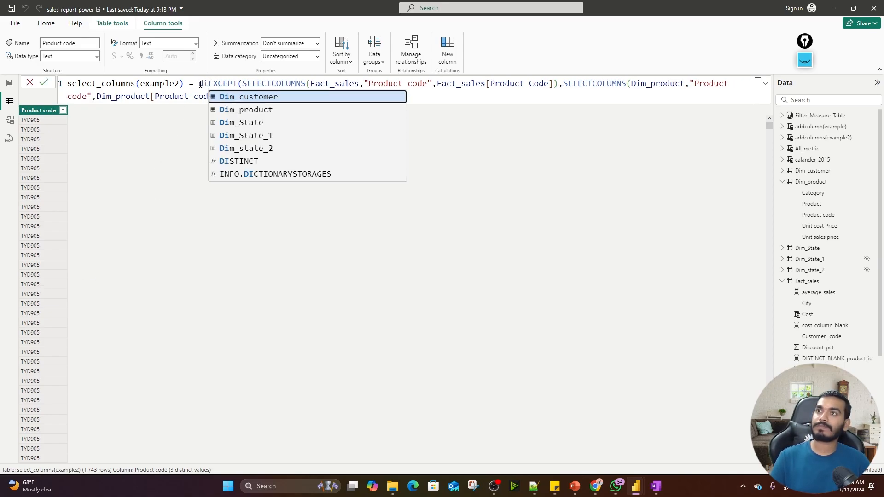
{"action": "type", "text": "s"}
{"action": "key", "text": "Tab"}
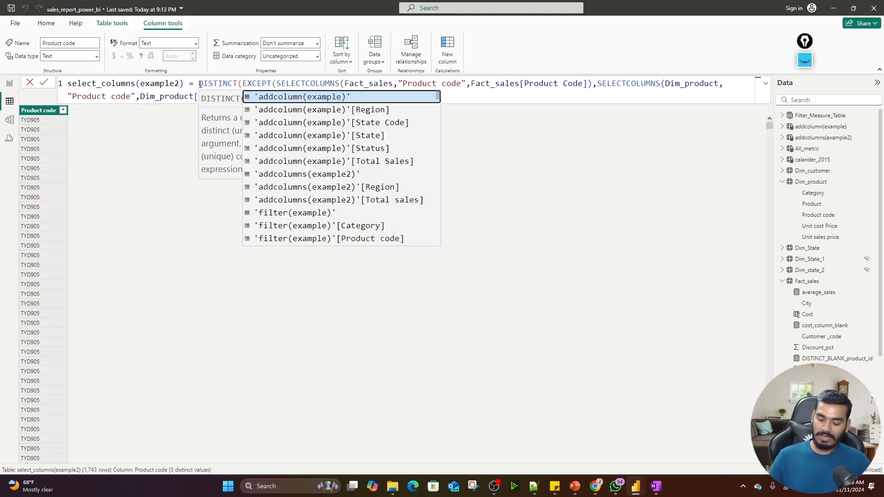
{"action": "left_click", "coordinate": [175, 99]}
{"action": "left_click", "coordinate": [290, 94]}
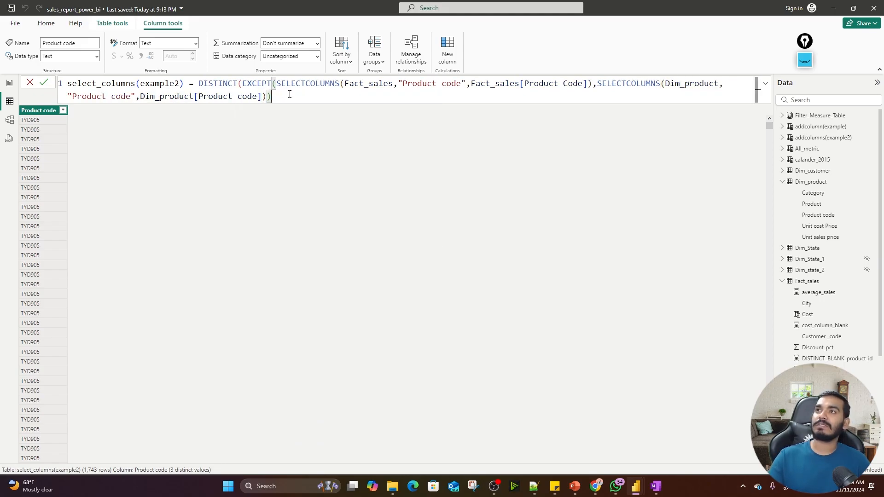
{"action": "type", "text": ")"}
{"action": "key", "text": "Return"}
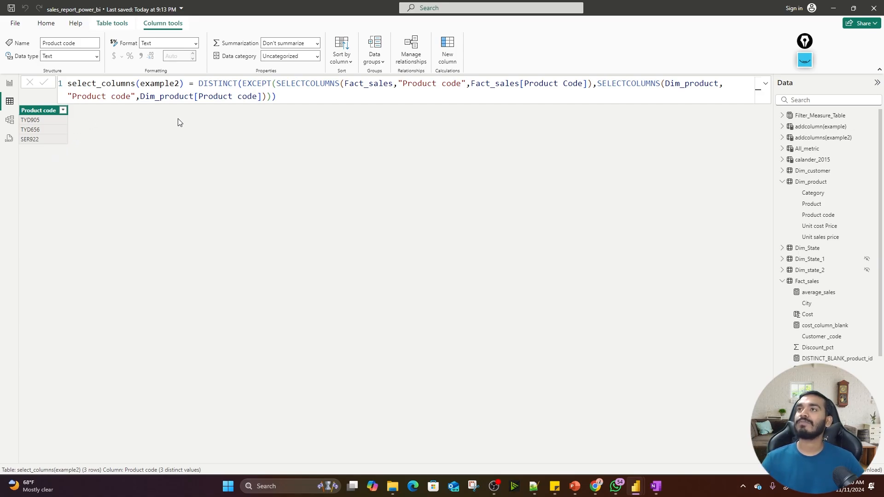
{"action": "left_click", "coordinate": [287, 96]}
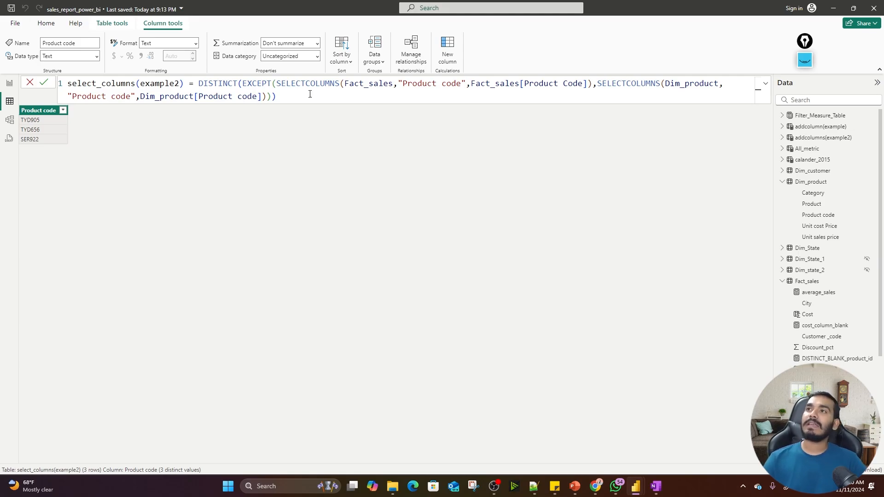
{"action": "left_click", "coordinate": [276, 92]}
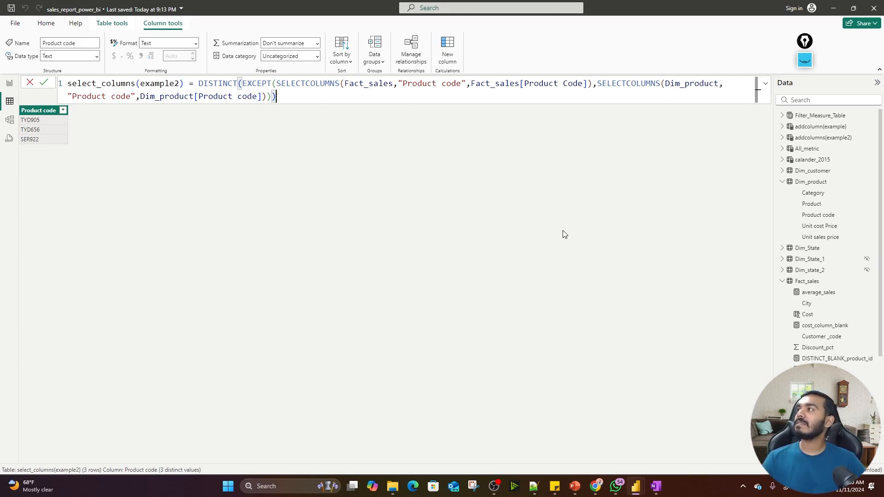
Handwrite "Customer Code, order date, Product Code" in pink across the empty data area with the annotation pen.
{"action": "key", "text": "ctrl+shift+3"}
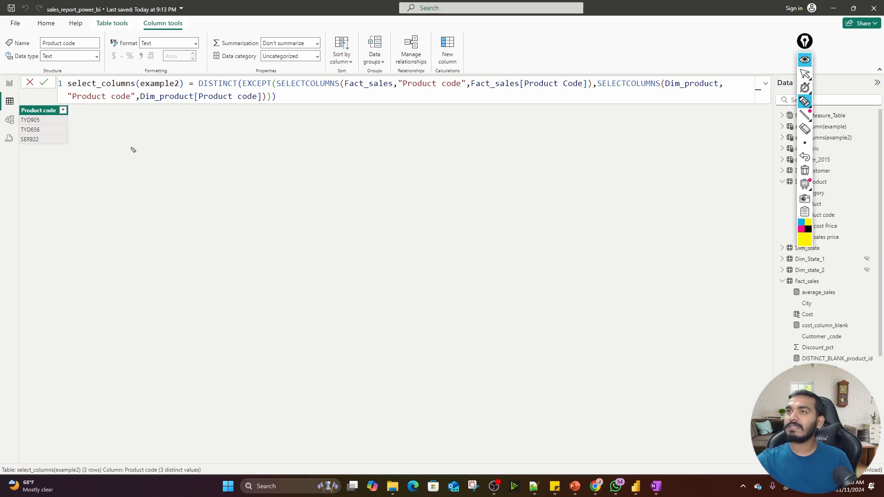
{"action": "mouse_move", "coordinate": [122, 145]}
{"action": "left_mouse_down"}
{"action": "mouse_move", "coordinate": [125, 159]}
{"action": "mouse_move", "coordinate": [137, 163]}
{"action": "left_mouse_up"}
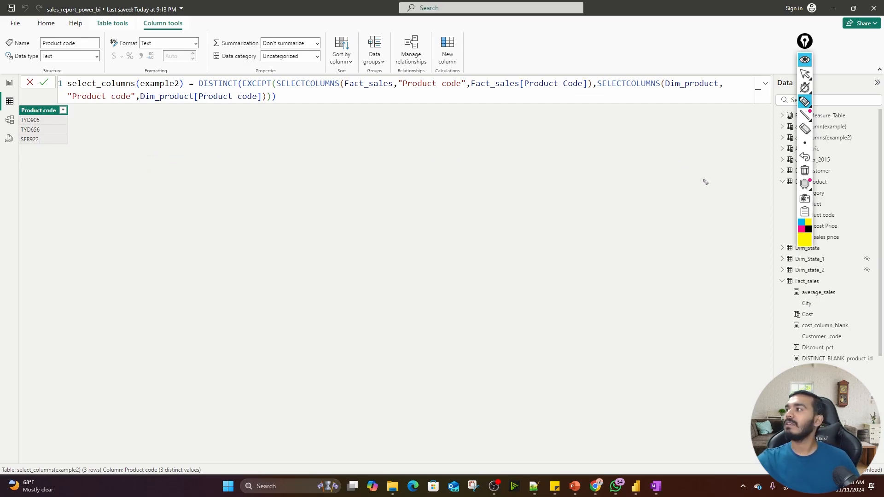
{"action": "left_click", "coordinate": [801, 229]}
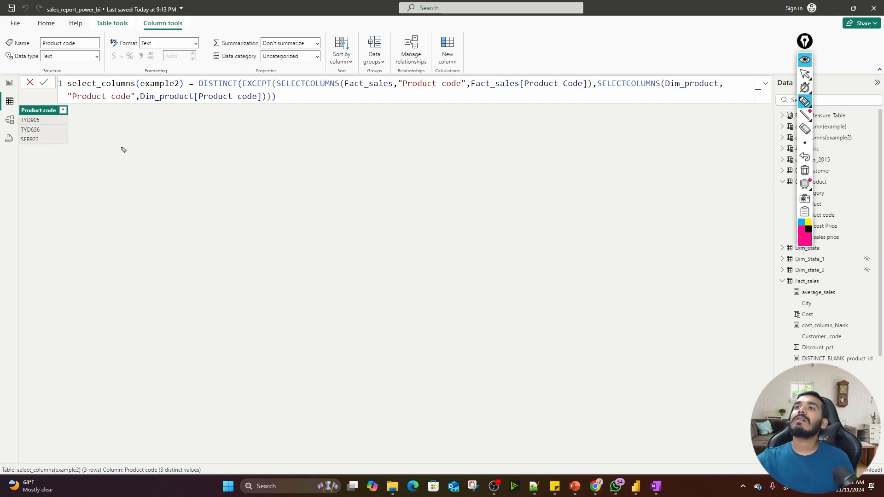
{"action": "mouse_move", "coordinate": [123, 147]}
{"action": "left_mouse_down"}
{"action": "mouse_move", "coordinate": [134, 161]}
{"action": "mouse_move", "coordinate": [282, 162]}
{"action": "mouse_move", "coordinate": [322, 187]}
{"action": "left_mouse_up"}
{"action": "left_click", "coordinate": [324, 174]}
{"action": "mouse_move", "coordinate": [343, 159]}
{"action": "left_mouse_down"}
{"action": "mouse_move", "coordinate": [371, 180]}
{"action": "mouse_move", "coordinate": [421, 164]}
{"action": "mouse_move", "coordinate": [448, 183]}
{"action": "mouse_move", "coordinate": [471, 170]}
{"action": "mouse_move", "coordinate": [515, 180]}
{"action": "mouse_move", "coordinate": [508, 197]}
{"action": "left_mouse_up"}
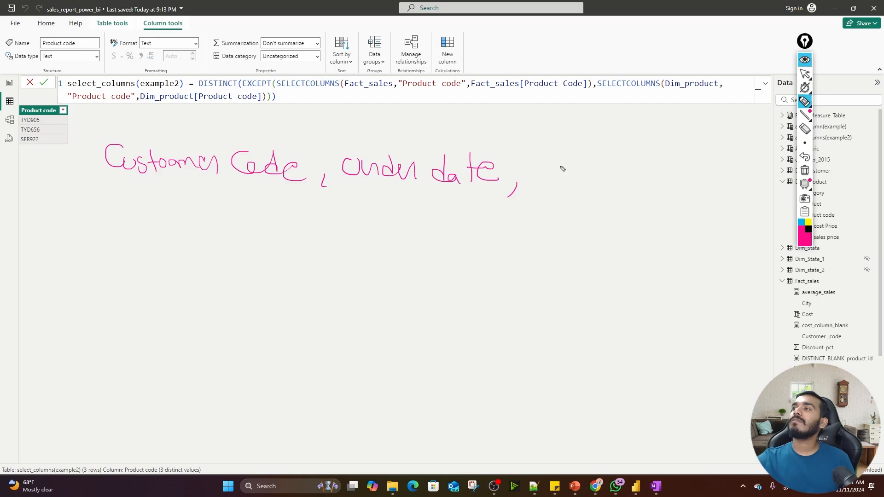
{"action": "mouse_move", "coordinate": [549, 151]}
{"action": "left_mouse_down"}
{"action": "mouse_move", "coordinate": [554, 180]}
{"action": "mouse_move", "coordinate": [554, 147]}
{"action": "mouse_move", "coordinate": [568, 172]}
{"action": "mouse_move", "coordinate": [595, 178]}
{"action": "left_mouse_up"}
{"action": "mouse_move", "coordinate": [615, 163]}
{"action": "left_mouse_down"}
{"action": "mouse_move", "coordinate": [628, 181]}
{"action": "mouse_move", "coordinate": [749, 182]}
{"action": "mouse_move", "coordinate": [726, 188]}
{"action": "left_mouse_up"}
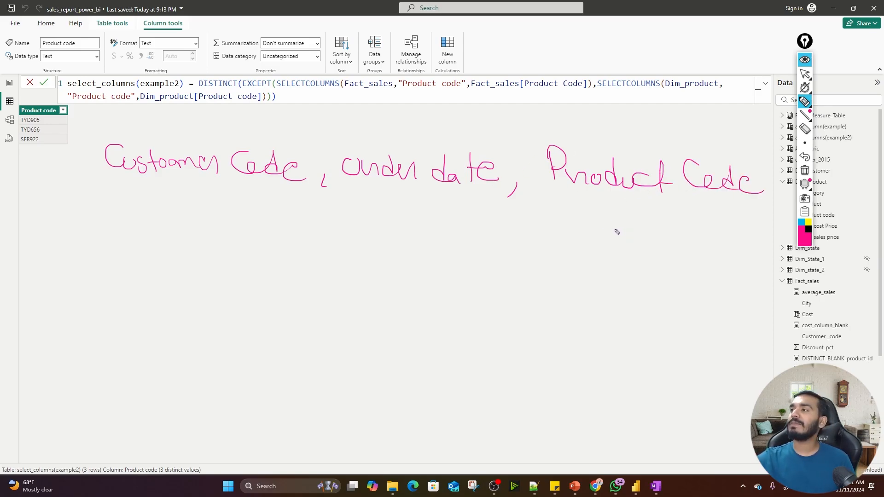
Handwrite and underline "TYD882" below Product Code, clear all the annotations and close the annotation tools.
{"action": "left_click_drag", "start_coordinate": [583, 227], "coordinate": [607, 229]}
{"action": "mouse_move", "coordinate": [598, 229]}
{"action": "left_mouse_down"}
{"action": "mouse_move", "coordinate": [600, 246]}
{"action": "mouse_move", "coordinate": [627, 244]}
{"action": "mouse_move", "coordinate": [626, 259]}
{"action": "mouse_move", "coordinate": [627, 244]}
{"action": "mouse_move", "coordinate": [655, 256]}
{"action": "mouse_move", "coordinate": [647, 258]}
{"action": "left_mouse_up"}
{"action": "mouse_move", "coordinate": [673, 238]}
{"action": "left_mouse_down"}
{"action": "mouse_move", "coordinate": [670, 248]}
{"action": "mouse_move", "coordinate": [676, 239]}
{"action": "mouse_move", "coordinate": [695, 256]}
{"action": "mouse_move", "coordinate": [691, 238]}
{"action": "mouse_move", "coordinate": [697, 258]}
{"action": "mouse_move", "coordinate": [710, 260]}
{"action": "left_mouse_up"}
{"action": "left_click_drag", "start_coordinate": [602, 268], "coordinate": [716, 270]}
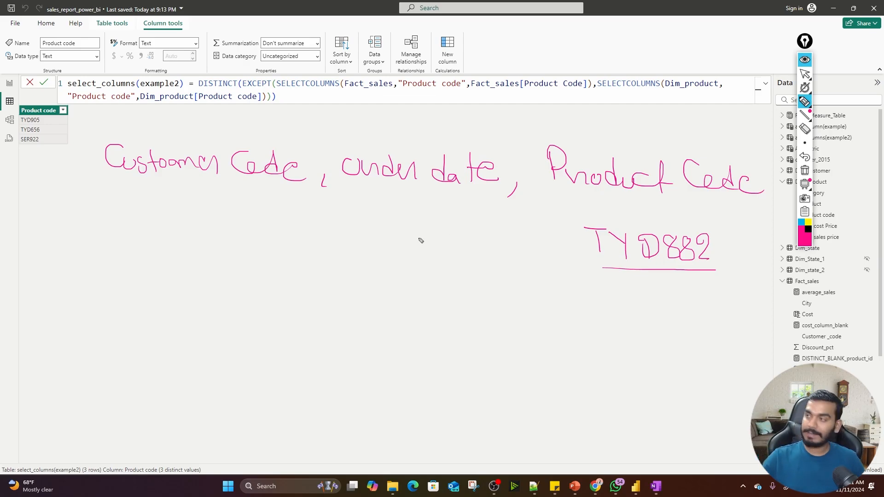
{"action": "key", "text": "ctrl+shift+7"}
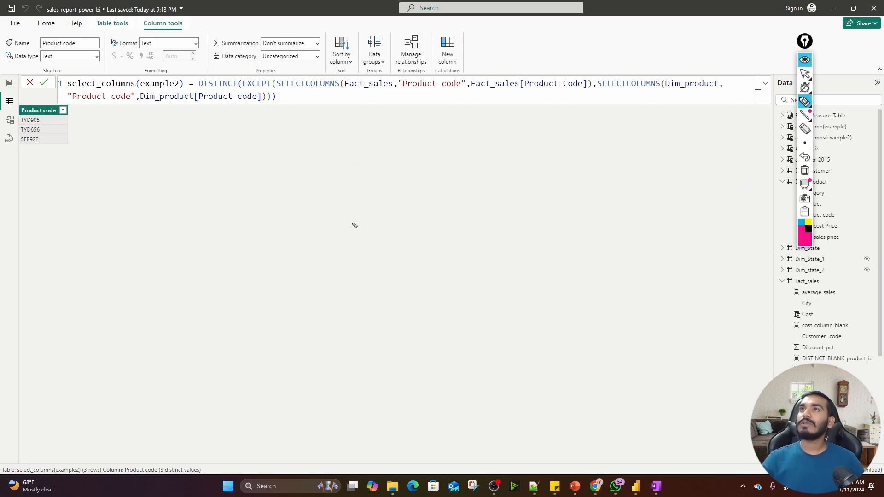
{"action": "left_click", "coordinate": [805, 61]}
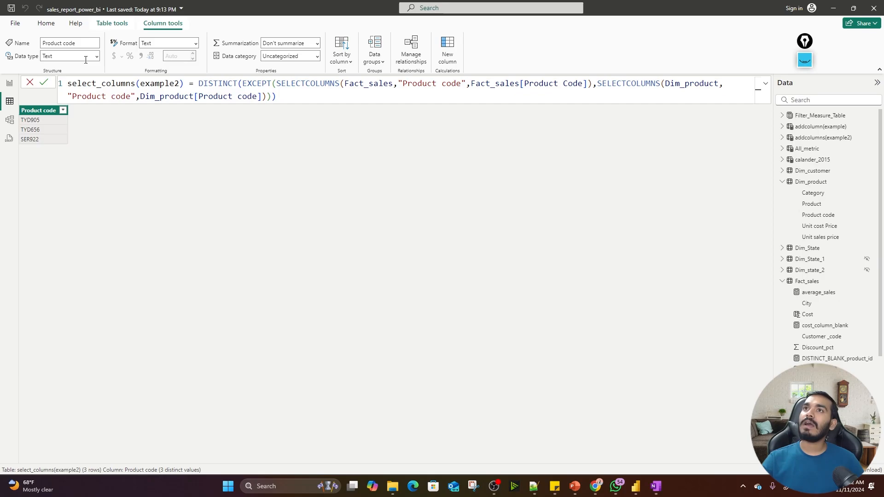
Create a new calculated table named select(example3) and start its formula with the SELECTCOLUMNS function.
{"action": "left_click", "coordinate": [48, 25]}
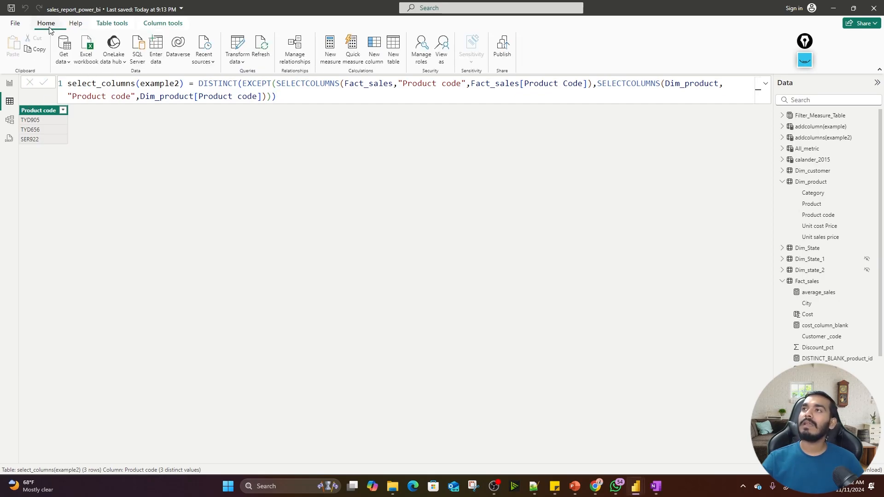
{"action": "left_click", "coordinate": [393, 46]}
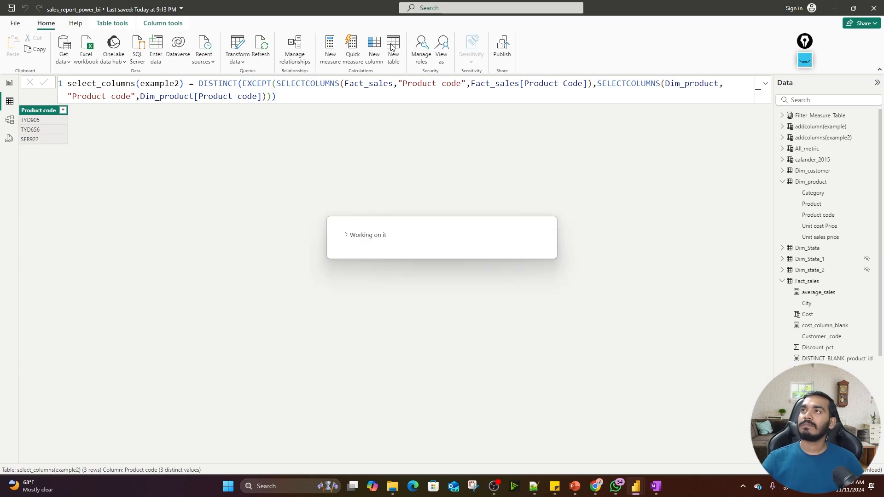
{"action": "type", "text": "select"}
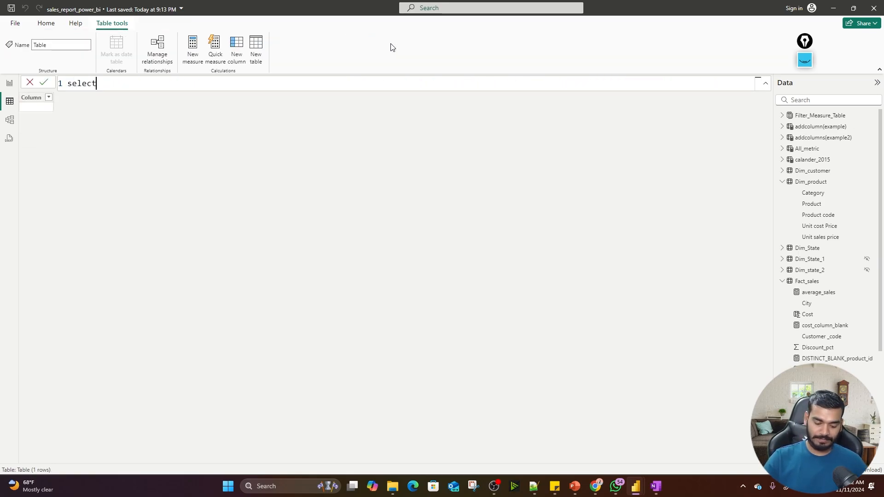
{"action": "type", "text": "(example"}
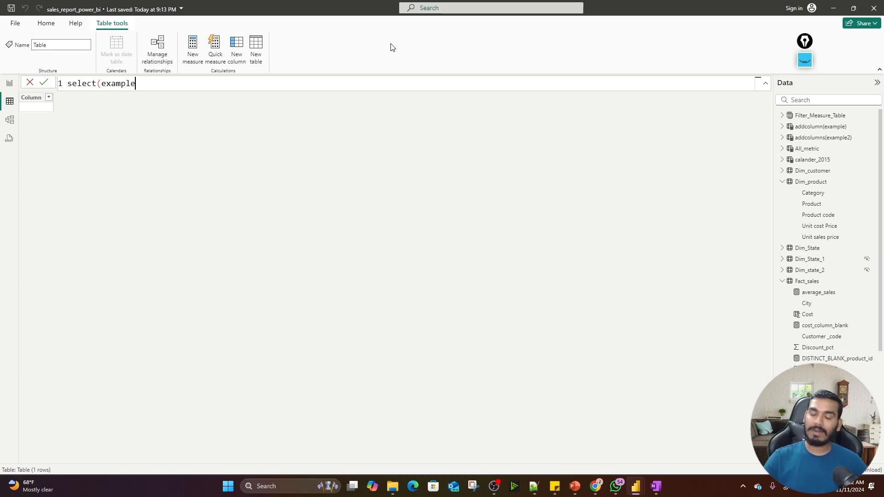
{"action": "type", "text": "3)=se"}
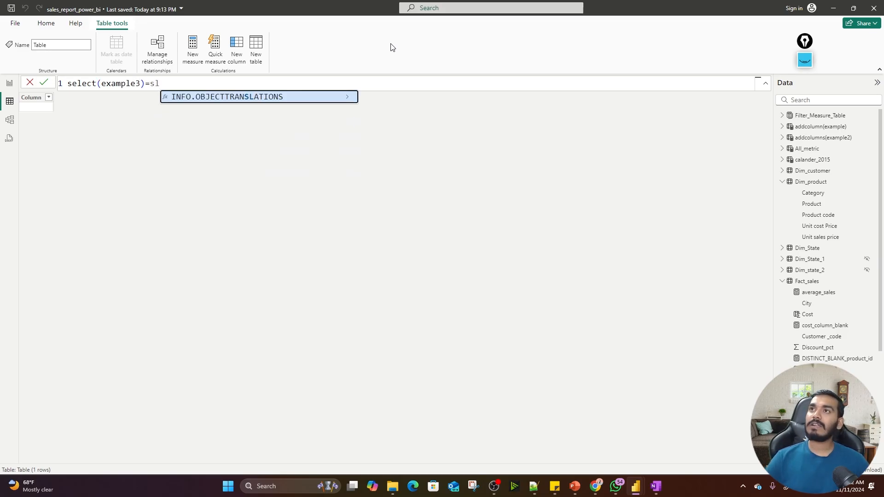
{"action": "type", "text": "le"}
{"action": "key", "text": "Tab"}
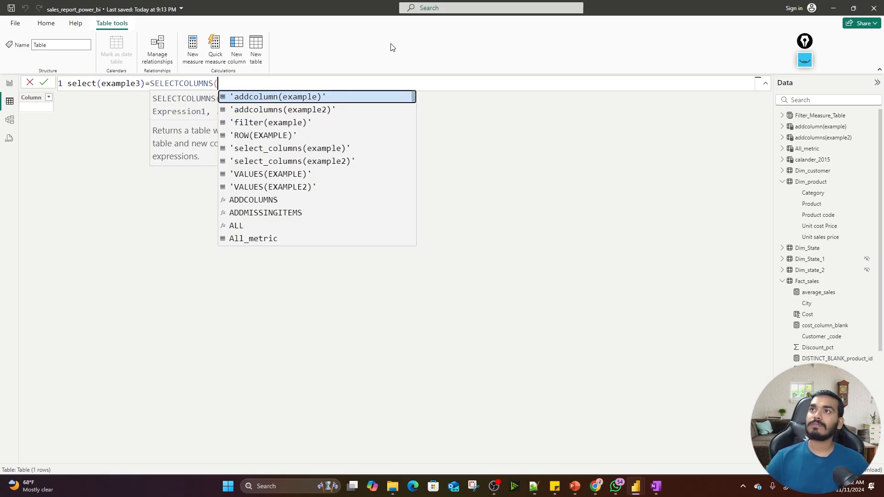
{"action": "key", "text": "Escape"}
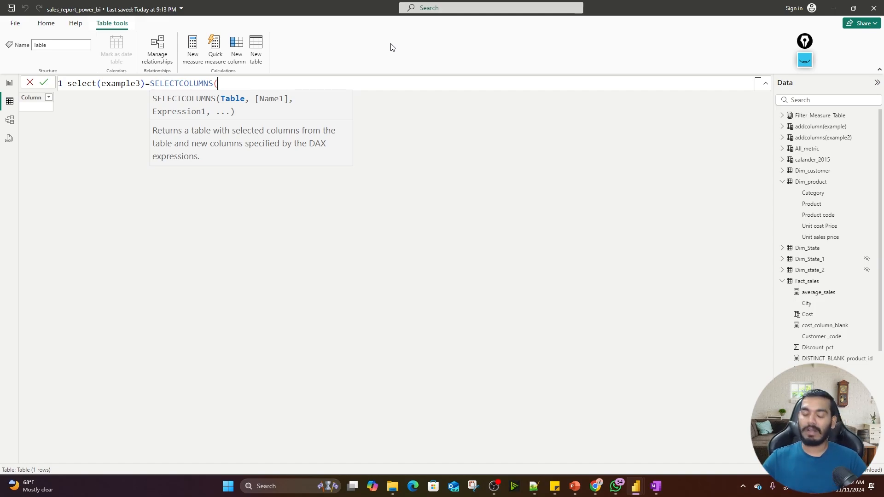
Enter a FILTER function over Fact_sales as the table argument of SELECTCOLUMNS.
{"action": "type", "text": "fi"}
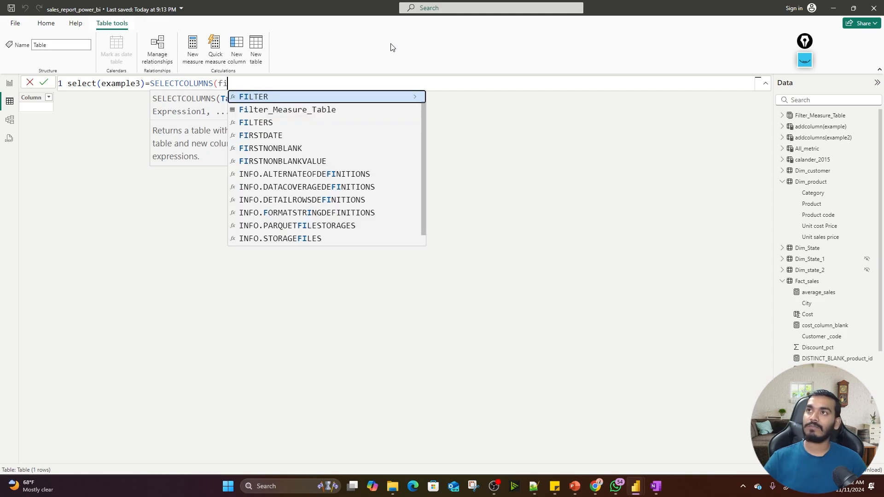
{"action": "key", "text": "Tab"}
{"action": "key", "text": "Escape"}
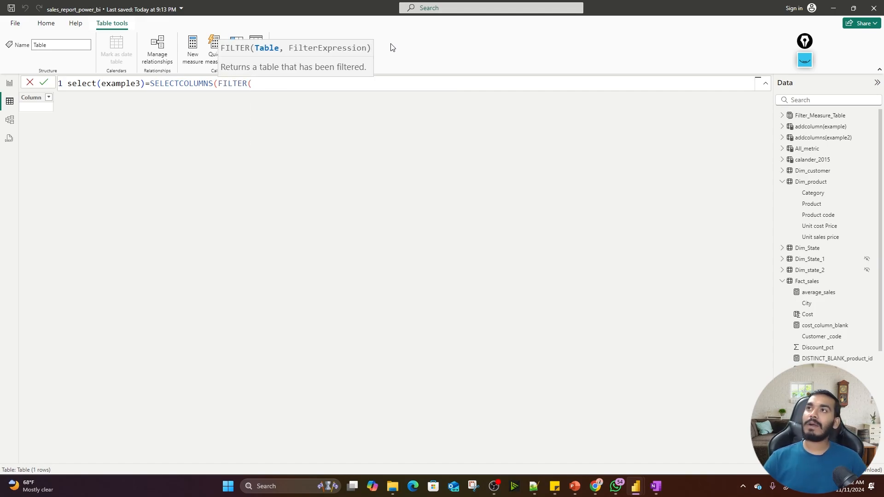
{"action": "type", "text": "fact"}
{"action": "key", "text": "Tab"}
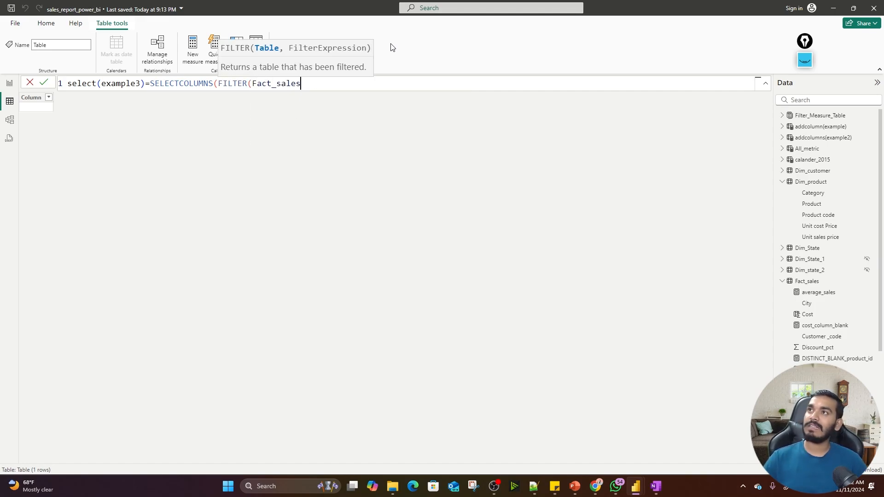
{"action": "type", "text": ","}
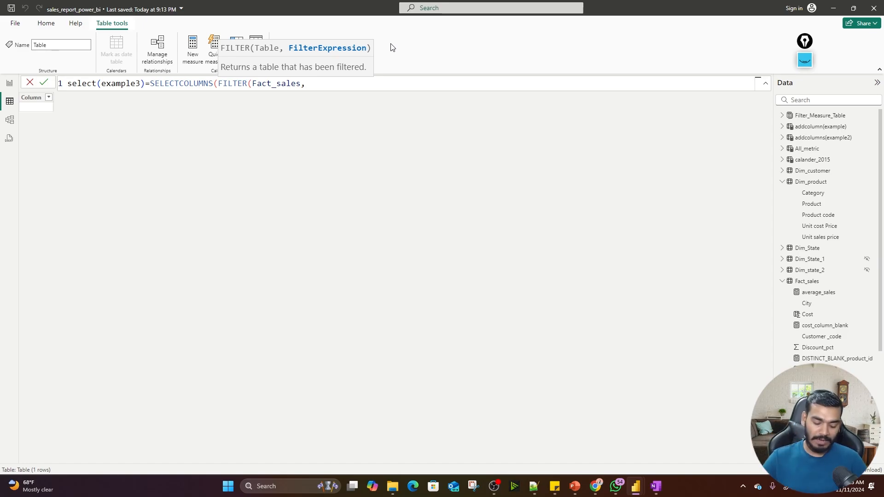
Begin the filter condition with RELATED(Dim_product[Product code]).
{"action": "type", "text": "re"}
{"action": "key", "text": "Tab"}
{"action": "key", "text": "BackSpace"}
{"action": "key", "text": "BackSpace"}
{"action": "key", "text": "BackSpace"}
{"action": "key", "text": "BackSpace"}
{"action": "key", "text": "BackSpace"}
{"action": "key", "text": "BackSpace"}
{"action": "key", "text": "BackSpace"}
{"action": "type", "text": "La"}
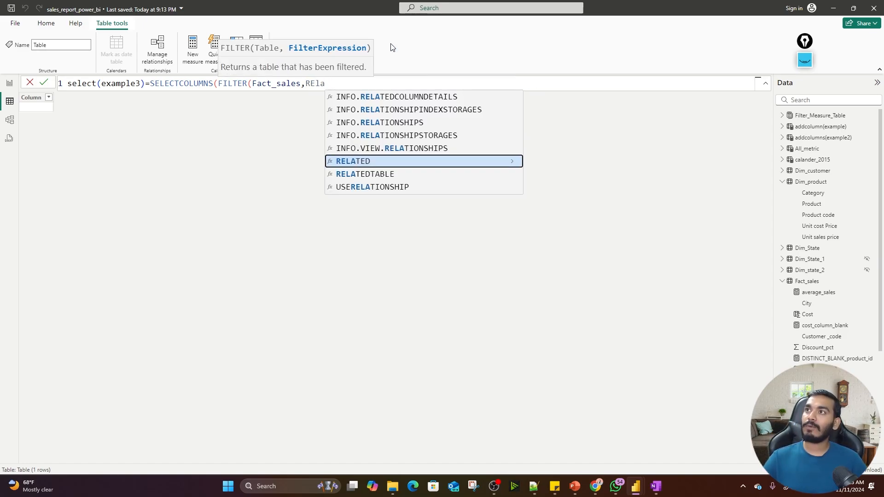
{"action": "key", "text": "Tab"}
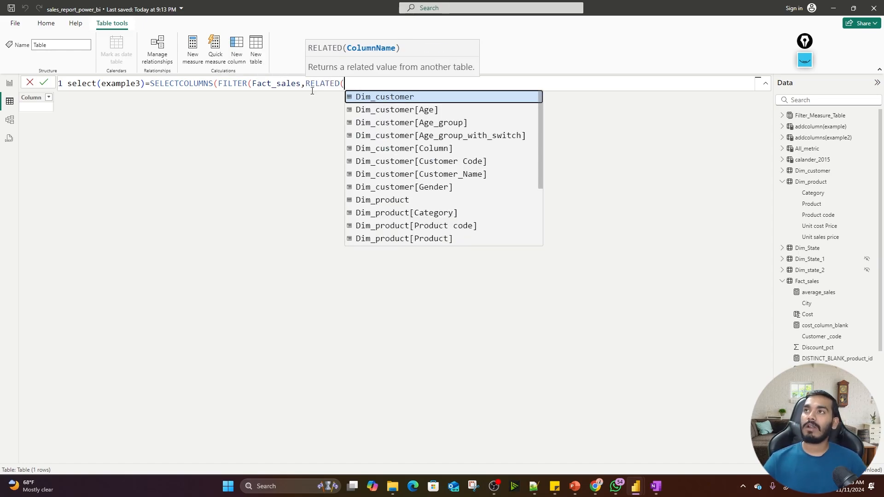
{"action": "left_click", "coordinate": [444, 226]}
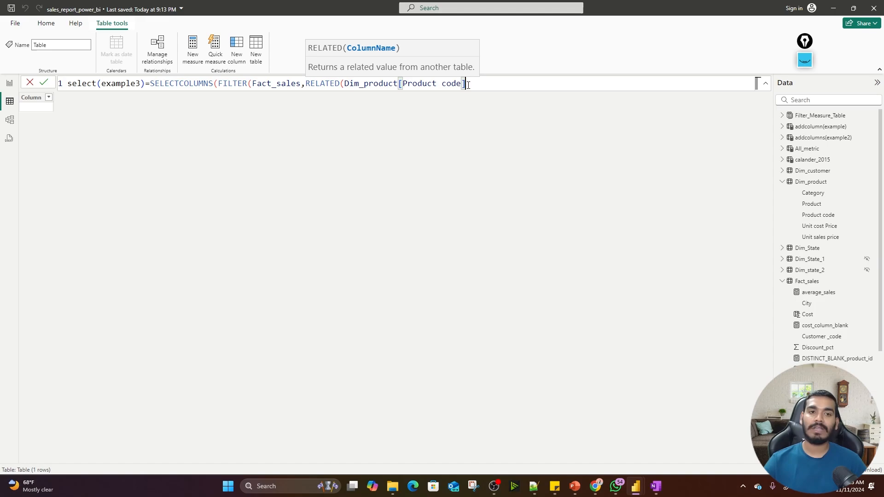
{"action": "type", "text": ")"}
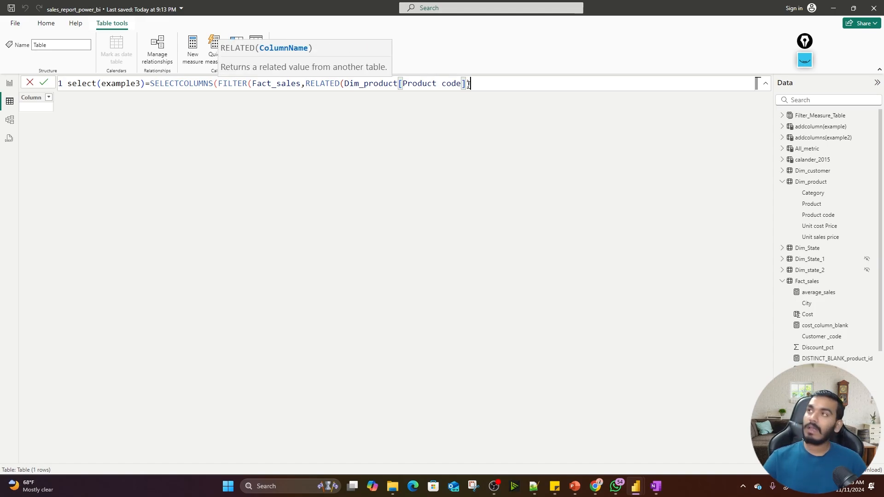
Set the filter condition equal to "TYD882" and close the FILTER function.
{"action": "type", "text": "=\"T"}
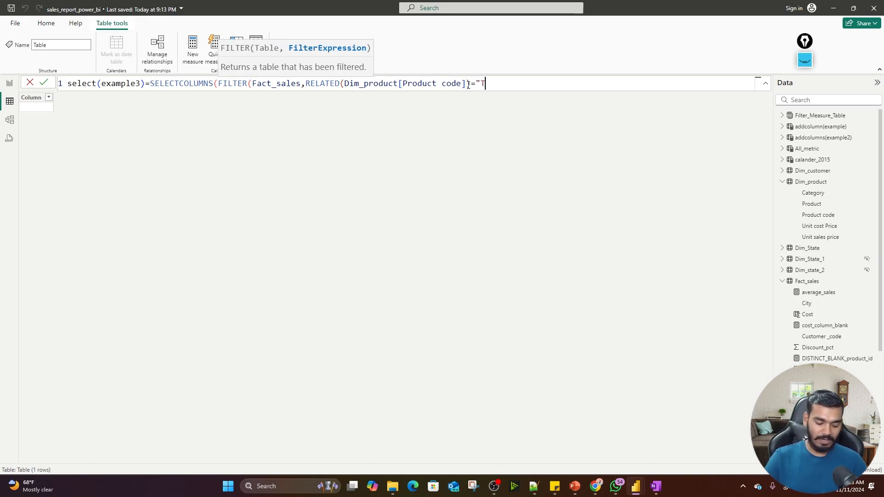
{"action": "type", "text": "YD88"}
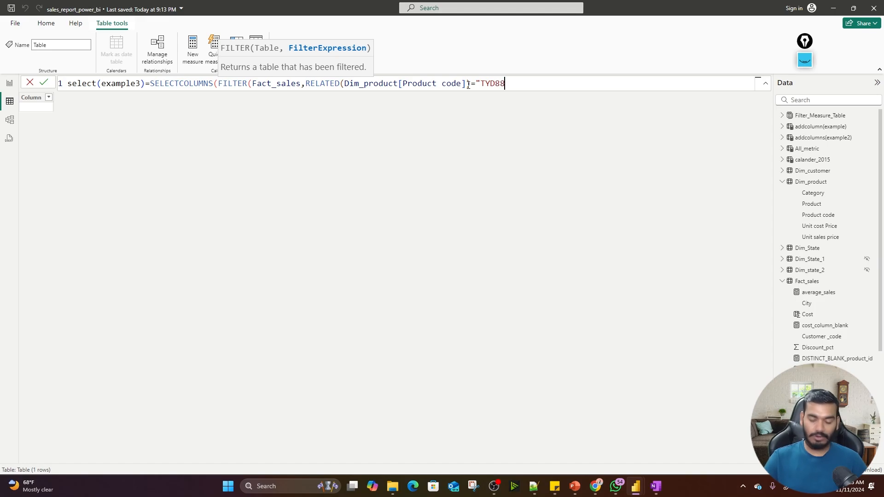
{"action": "type", "text": "2\""}
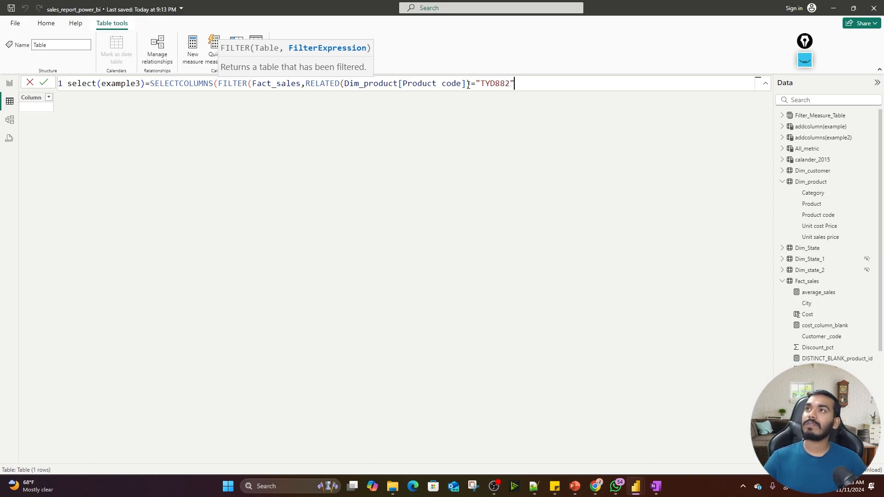
{"action": "type", "text": ","}
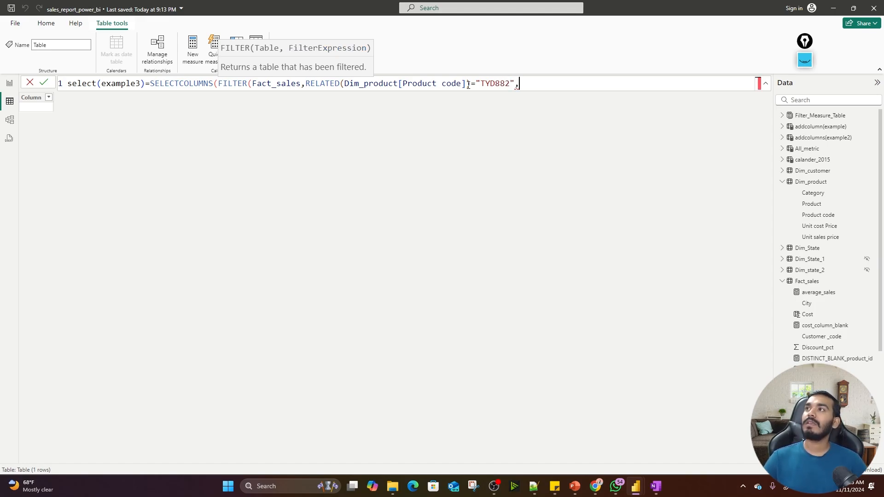
{"action": "key", "text": "BackSpace"}
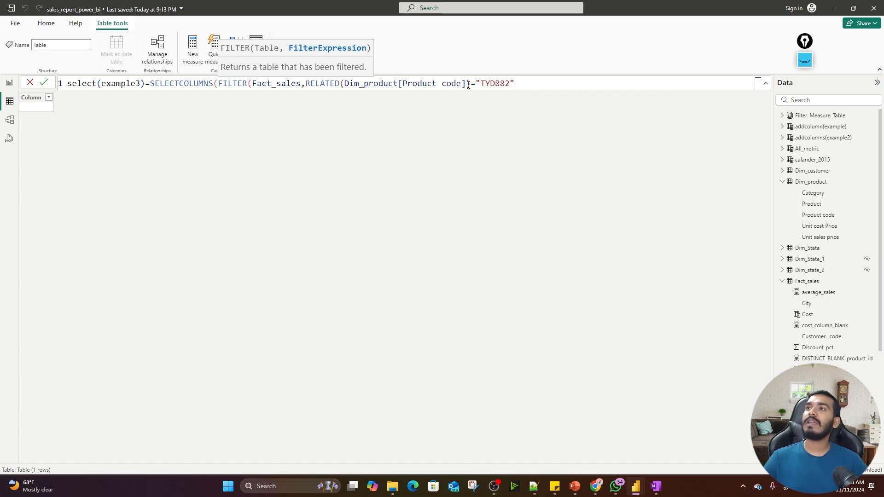
{"action": "type", "text": ")"}
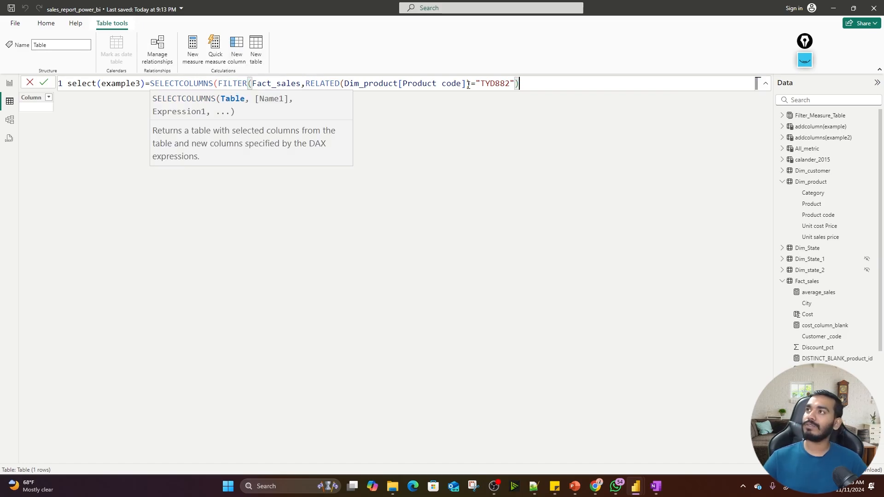
On a new formula line, add a column named "CUSTOMER CODE" that returns Fact_sales[Customer _code].
{"action": "type", "text": ","}
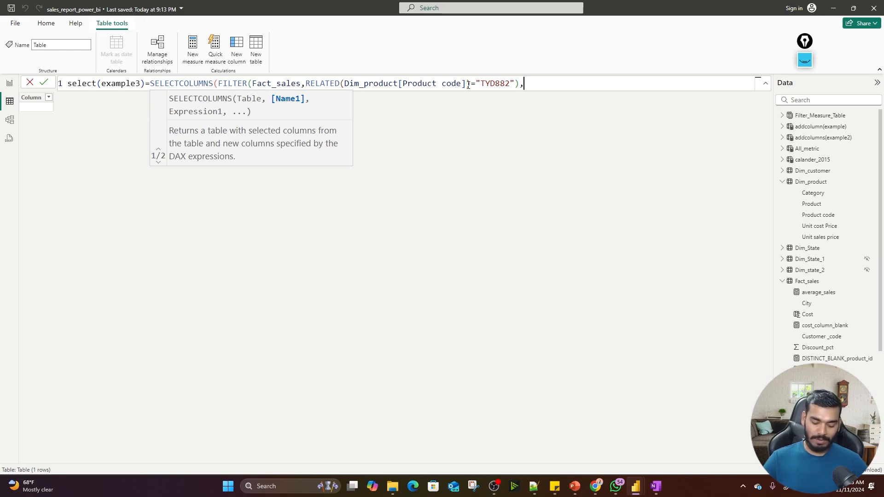
{"action": "type", "text": "\"C"}
{"action": "key", "text": "BackSpace"}
{"action": "key", "text": "BackSpace"}
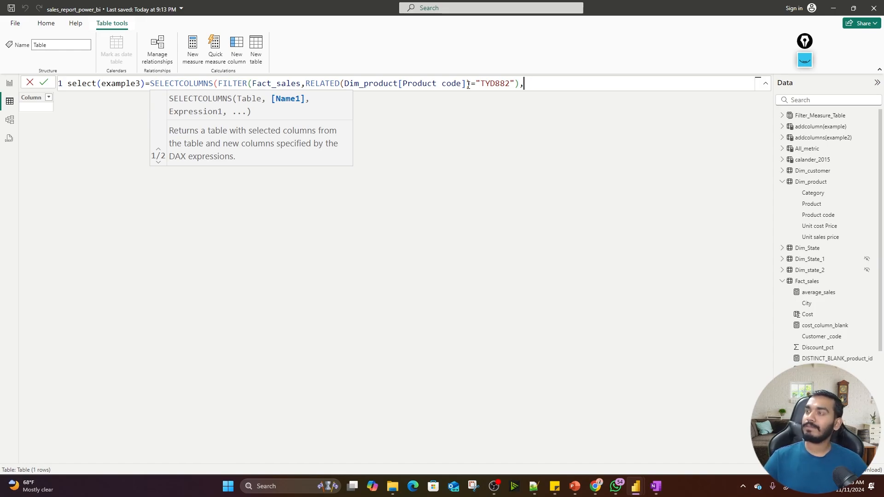
{"action": "key", "text": "shift+Return"}
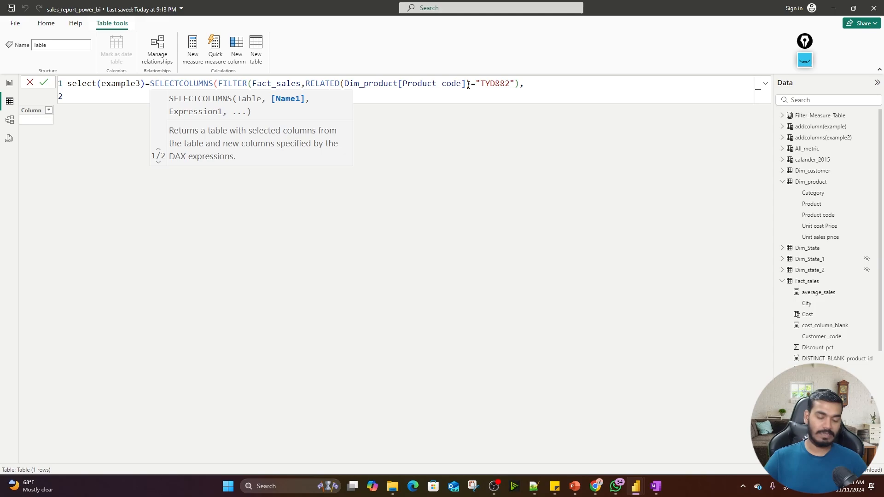
{"action": "key", "text": "Escape"}
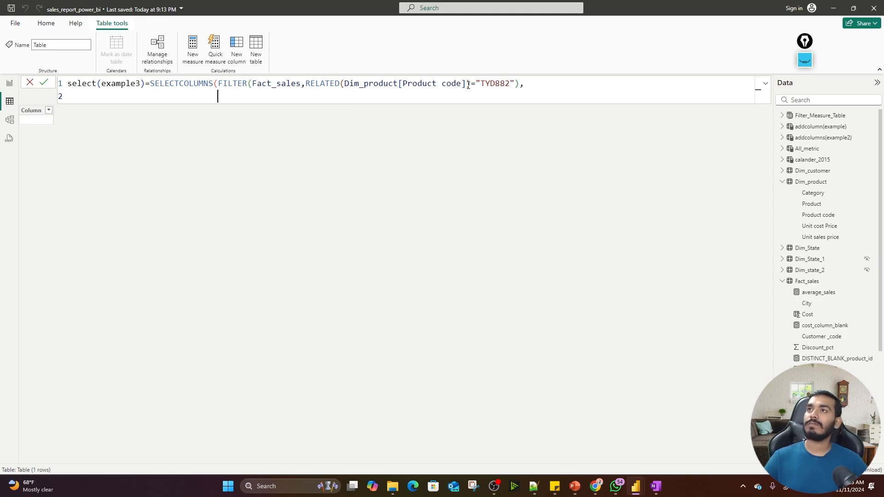
{"action": "type", "text": "\"CUSTOMER COD"}
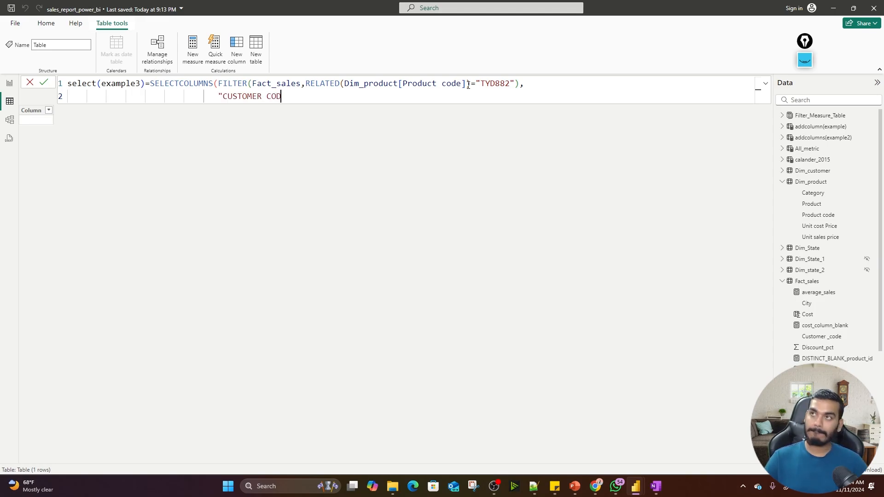
{"action": "type", "text": "E\","}
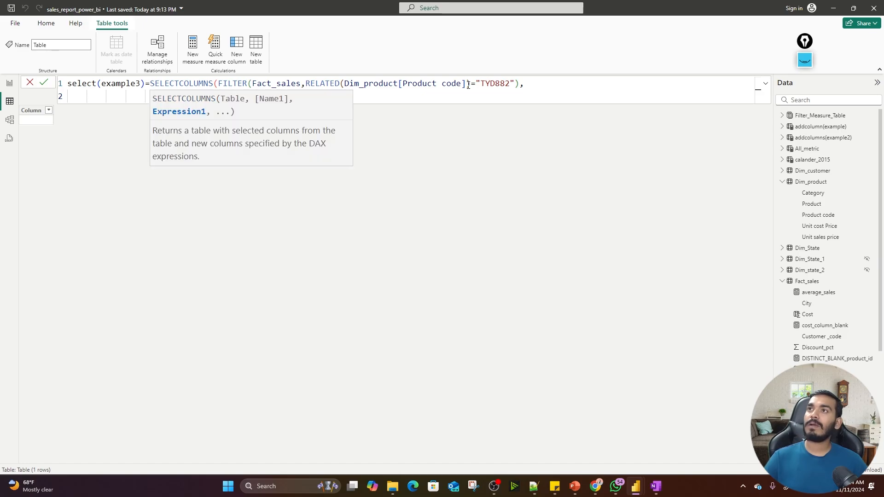
{"action": "type", "text": "FACT"}
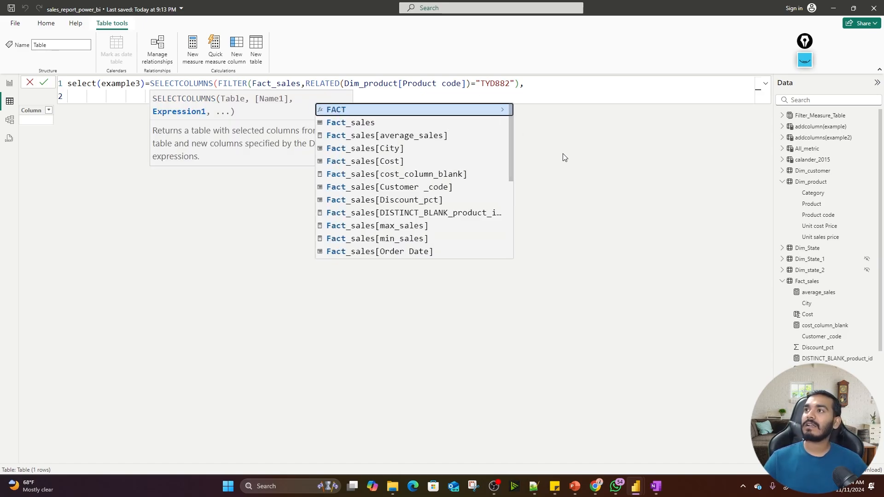
{"action": "left_click", "coordinate": [437, 188]}
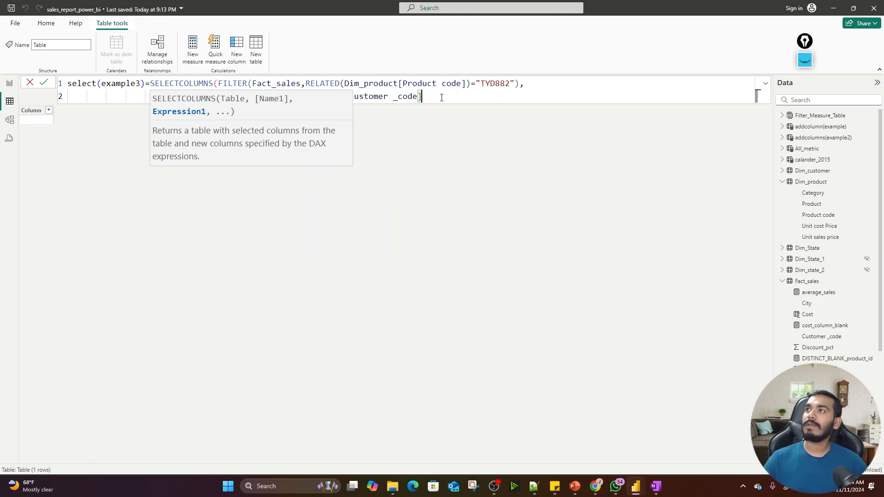
Add a second column name, "Order date", to the SELECTCOLUMNS arguments after the customer code expression.
{"action": "type", "text": ","}
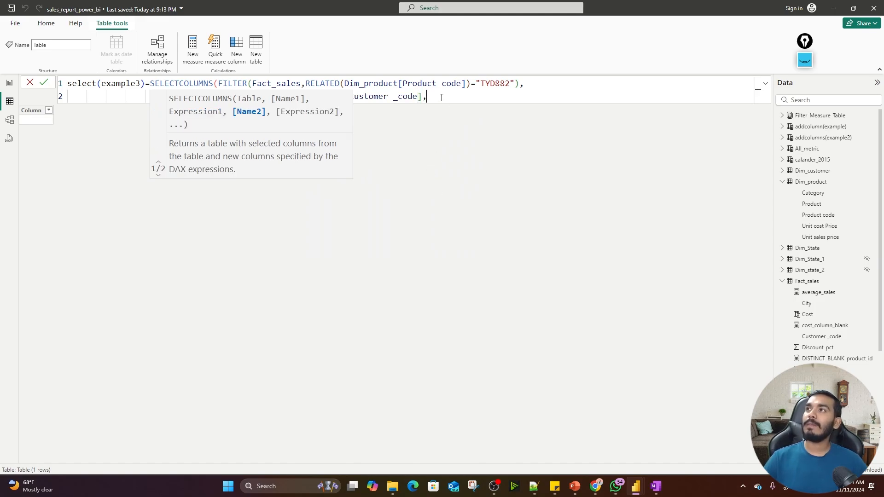
{"action": "type", "text": "\"oRDER"}
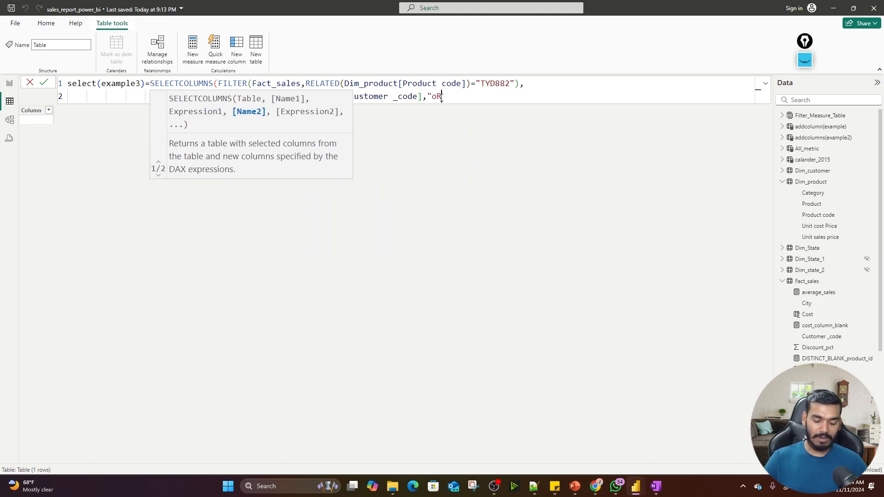
{"action": "key", "text": "BackSpace"}
{"action": "key", "text": "BackSpace"}
{"action": "key", "text": "BackSpace"}
{"action": "key", "text": "BackSpace"}
{"action": "key", "text": "BackSpace"}
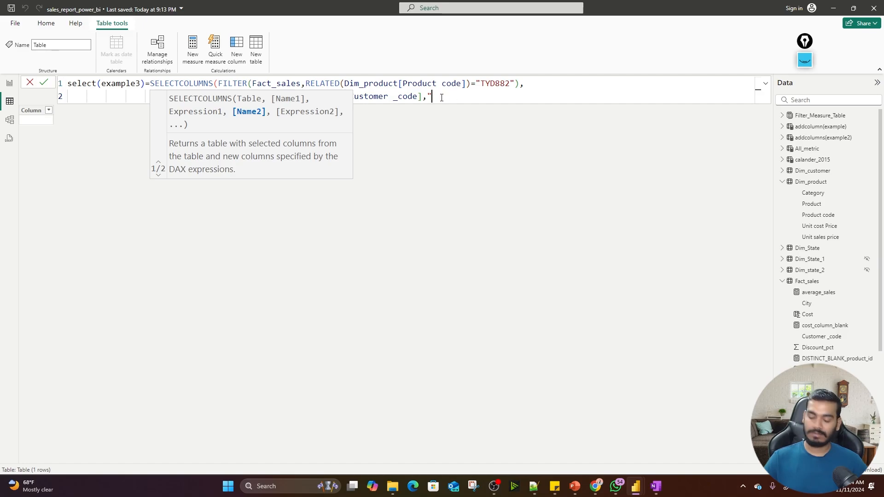
{"action": "type", "text": "Order"}
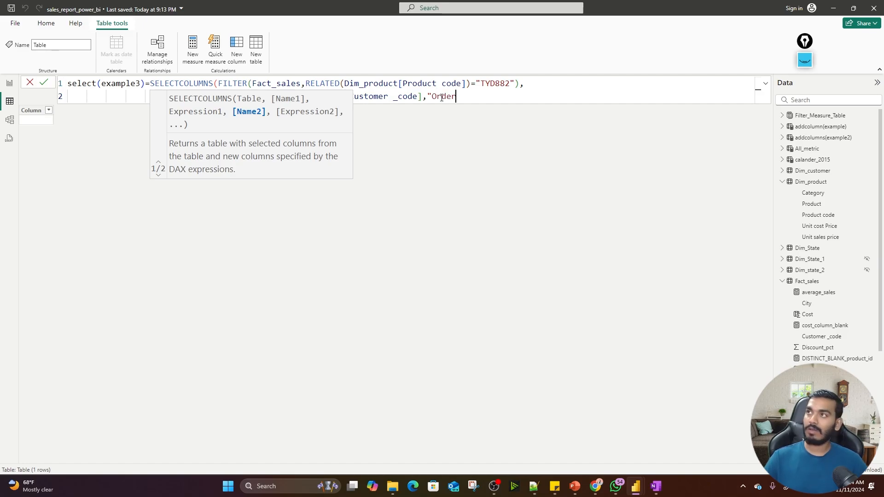
{"action": "type", "text": " date\","}
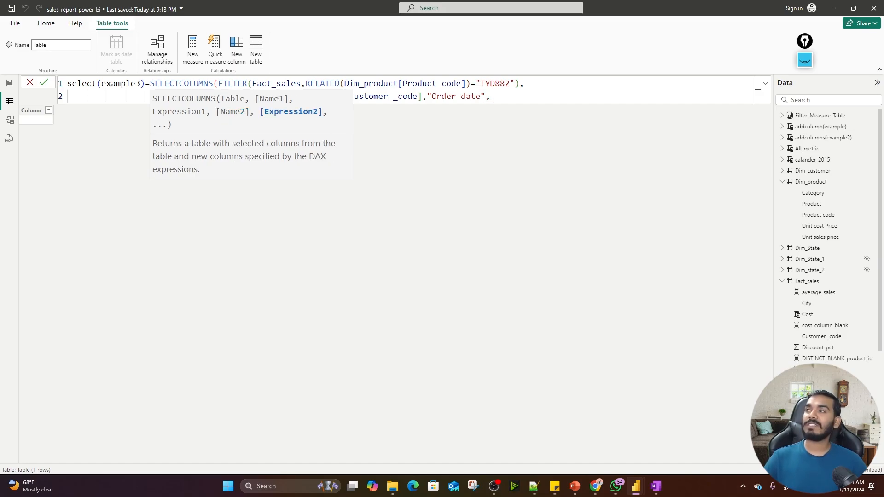
Make the "Order date" column return Fact_sales[Order Date], close SELECTCOLUMNS and commit the formula.
{"action": "type", "text": "orde"}
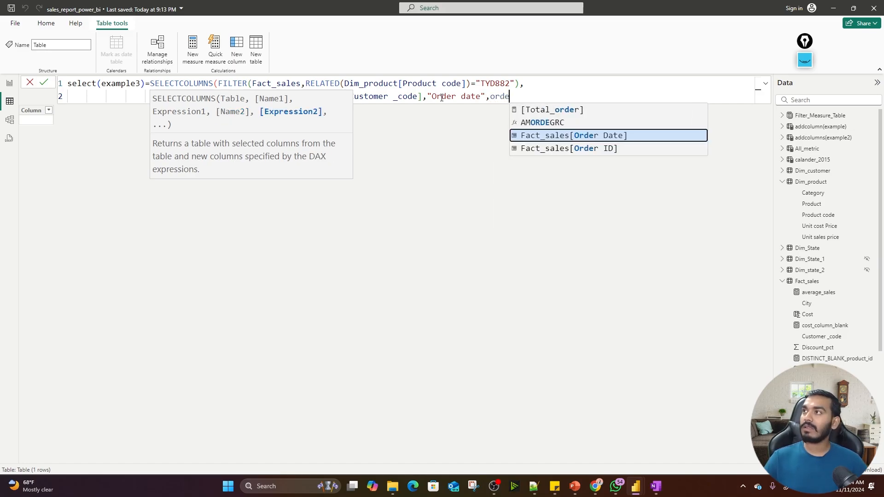
{"action": "key", "text": "Tab"}
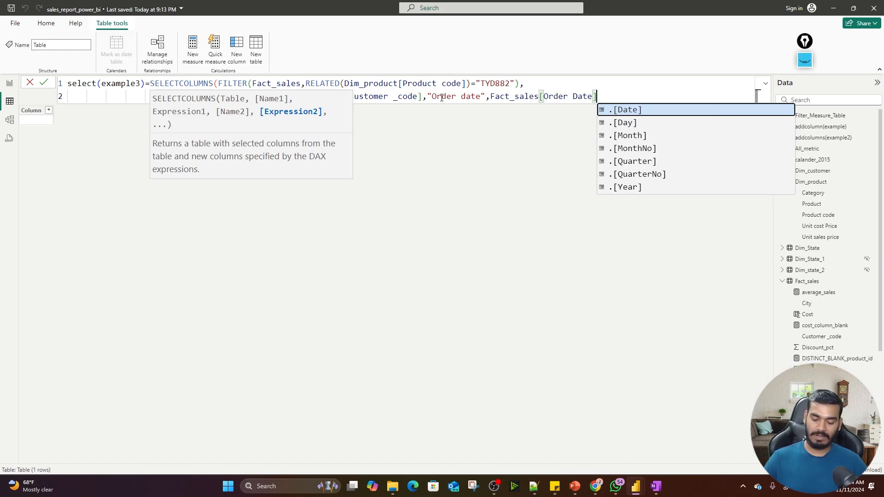
{"action": "type", "text": ")"}
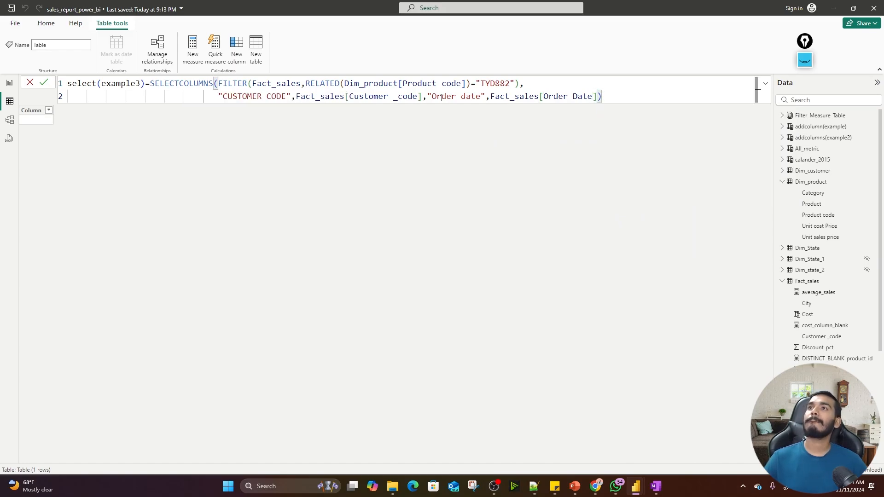
{"action": "key", "text": "Return"}
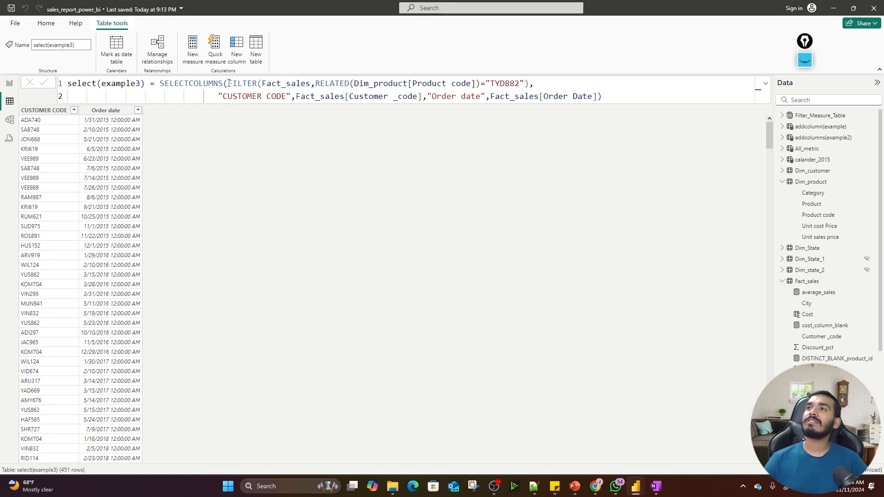
Start a third column named "Product code" on a new line before the closing parenthesis of SELECTCOLUMNS.
{"action": "left_click_drag", "start_coordinate": [228, 84], "coordinate": [526, 84]}
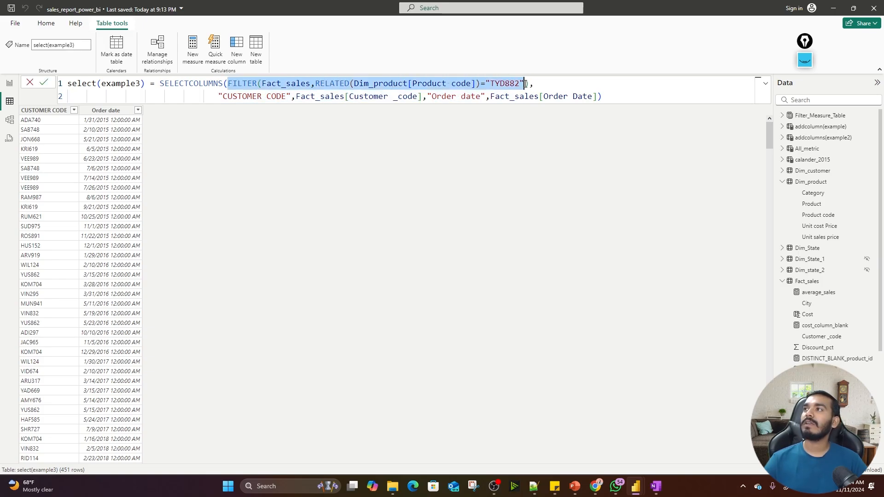
{"action": "left_click", "coordinate": [597, 96]}
{"action": "type", "text": ","}
{"action": "key", "text": "shift+Return"}
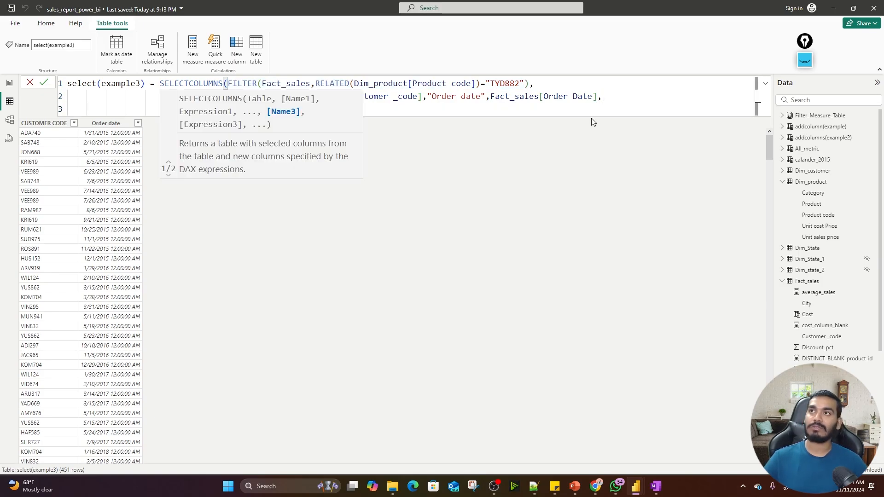
{"action": "key", "text": "Escape"}
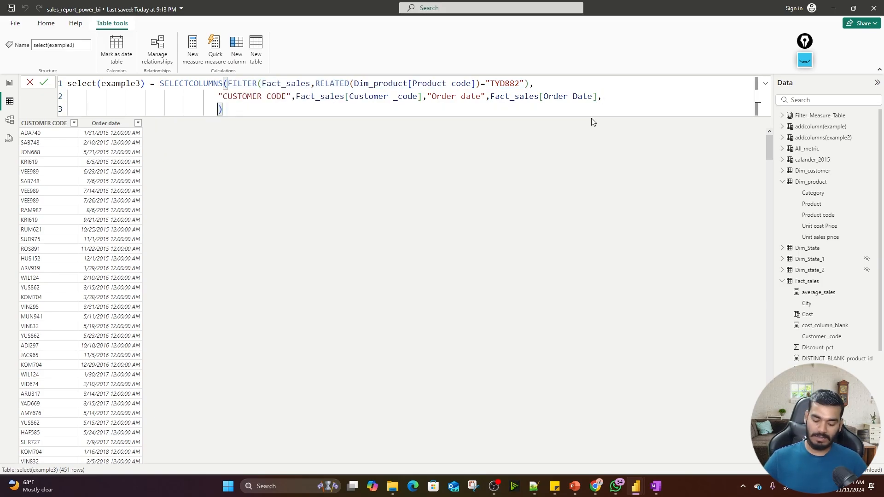
{"action": "type", "text": "\"prod"}
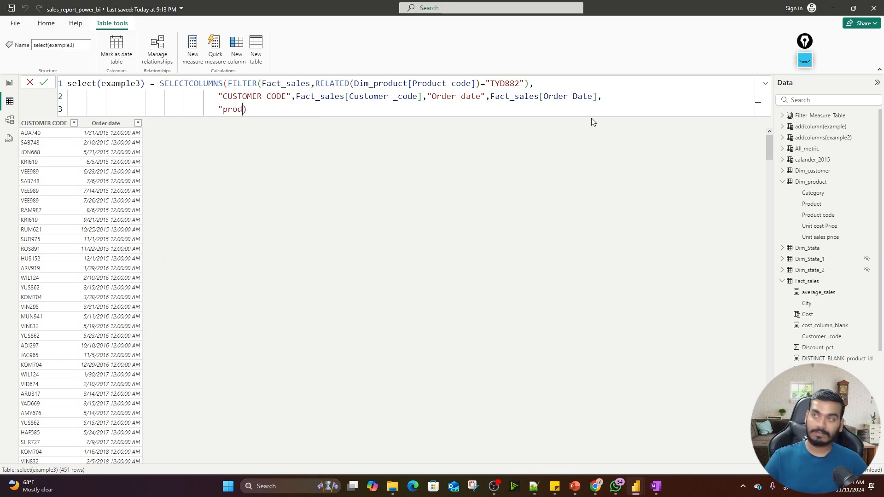
{"action": "key", "text": "BackSpace"}
{"action": "key", "text": "BackSpace"}
{"action": "key", "text": "BackSpace"}
{"action": "key", "text": "BackSpace"}
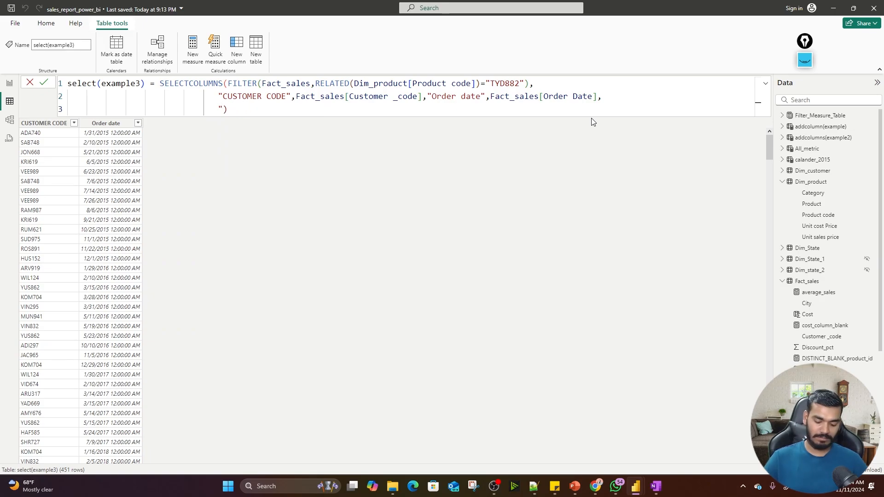
{"action": "type", "text": "Product "}
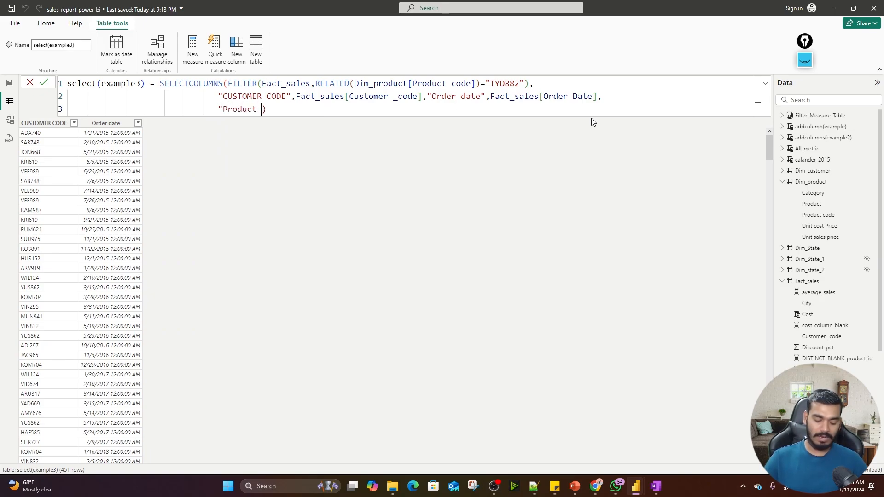
{"action": "type", "text": "code\""}
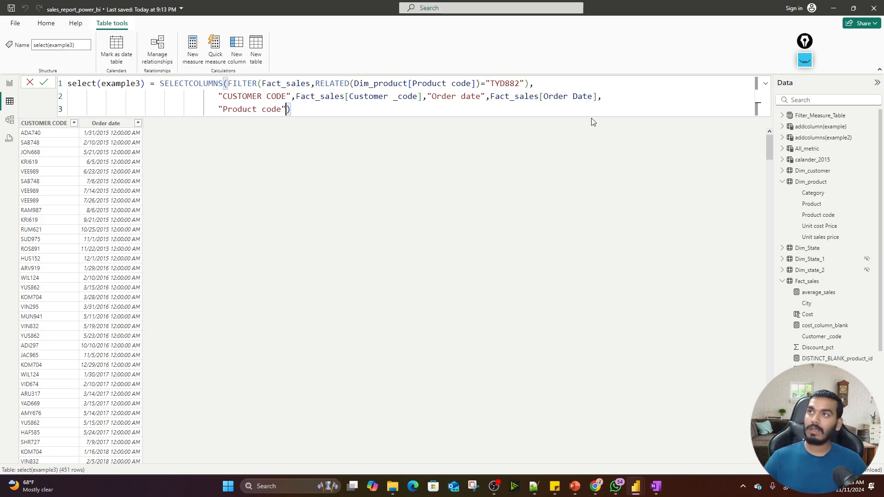
Make the "Product code" column return Fact_sales[Product Code] and commit the table formula.
{"action": "type", "text": ","}
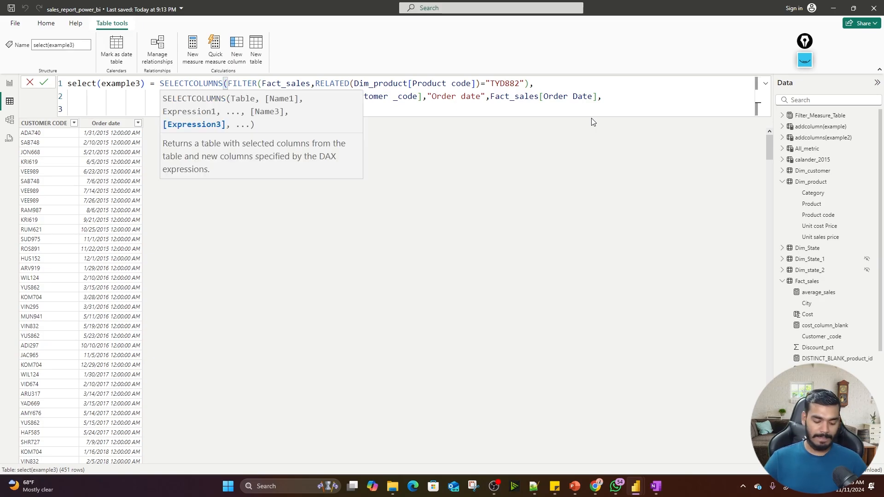
{"action": "type", "text": "Fact"}
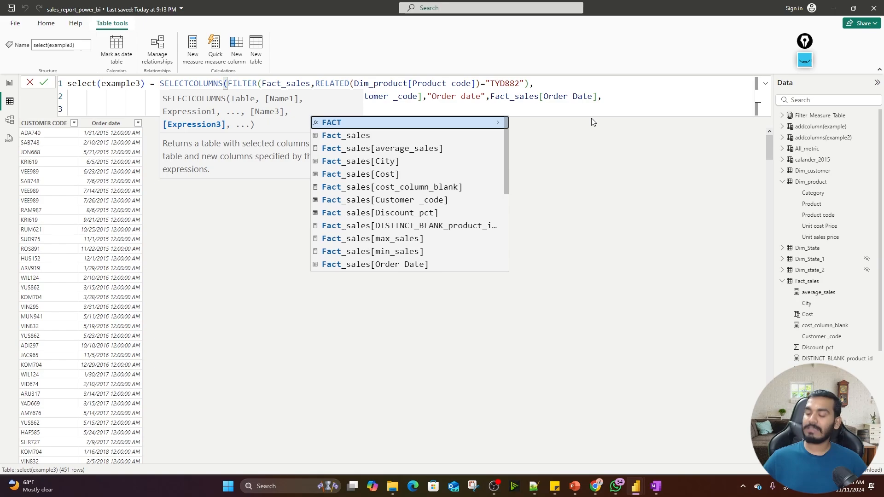
{"action": "key", "text": "Down"}
{"action": "key", "text": "Down"}
{"action": "key", "text": "Down"}
{"action": "key", "text": "Down"}
{"action": "key", "text": "Down"}
{"action": "key", "text": "Down"}
{"action": "key", "text": "Down"}
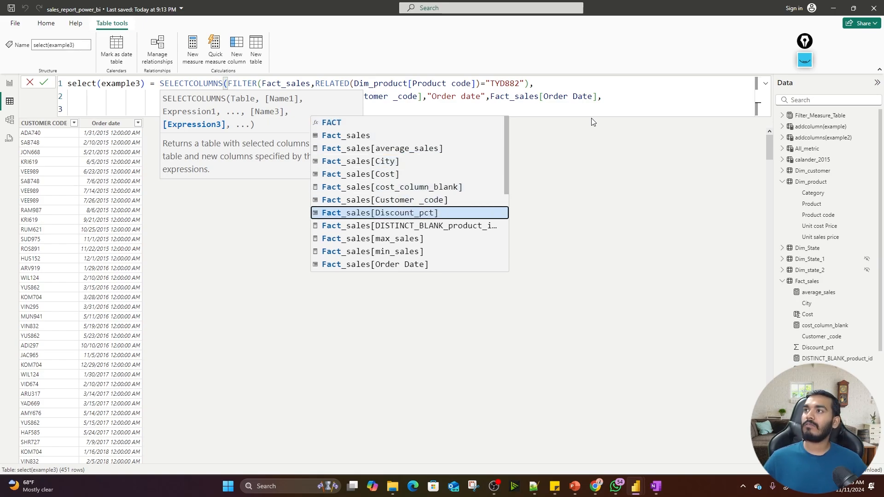
{"action": "key", "text": "Up"}
{"action": "key", "text": "Up"}
{"action": "key", "text": "Up"}
{"action": "key", "text": "Down"}
{"action": "key", "text": "Down"}
{"action": "key", "text": "Down"}
{"action": "key", "text": "Down"}
{"action": "key", "text": "Down"}
{"action": "key", "text": "Down"}
{"action": "key", "text": "Down"}
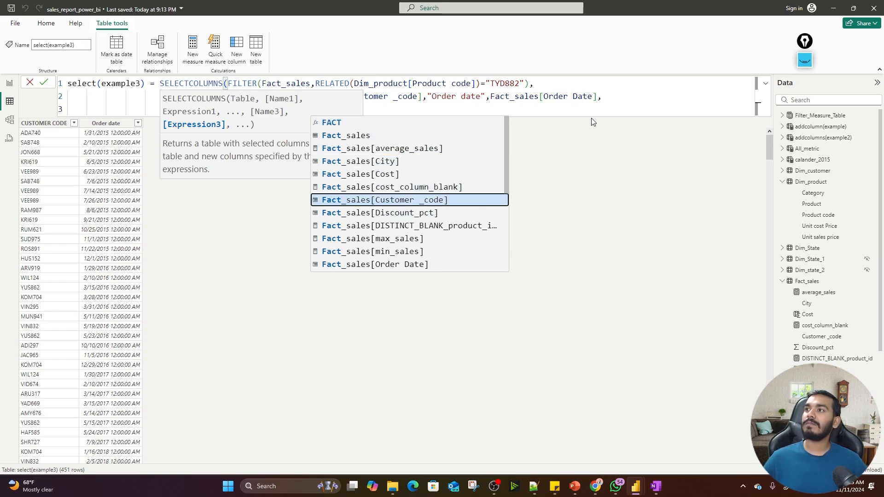
{"action": "key", "text": "Down"}
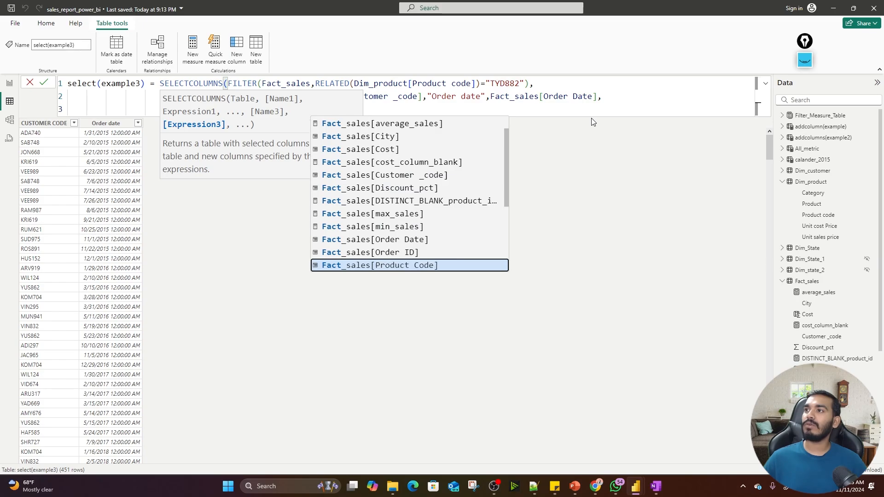
{"action": "key", "text": "Tab"}
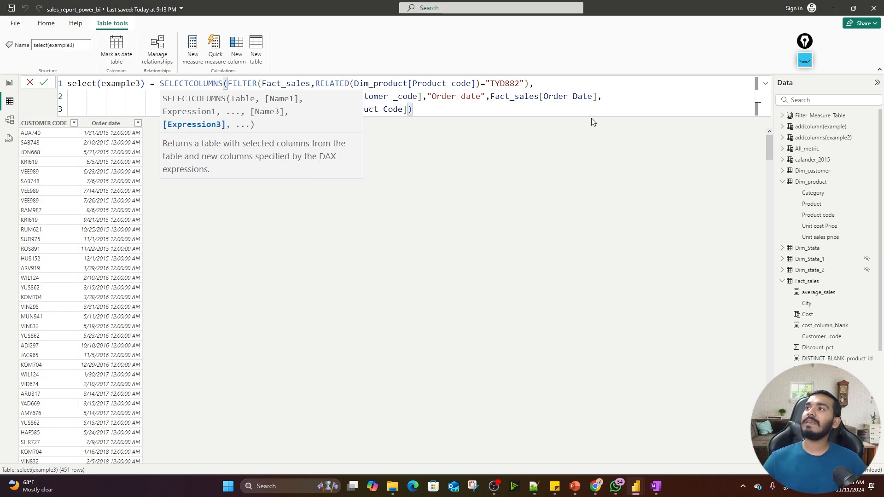
{"action": "left_click", "coordinate": [421, 109]}
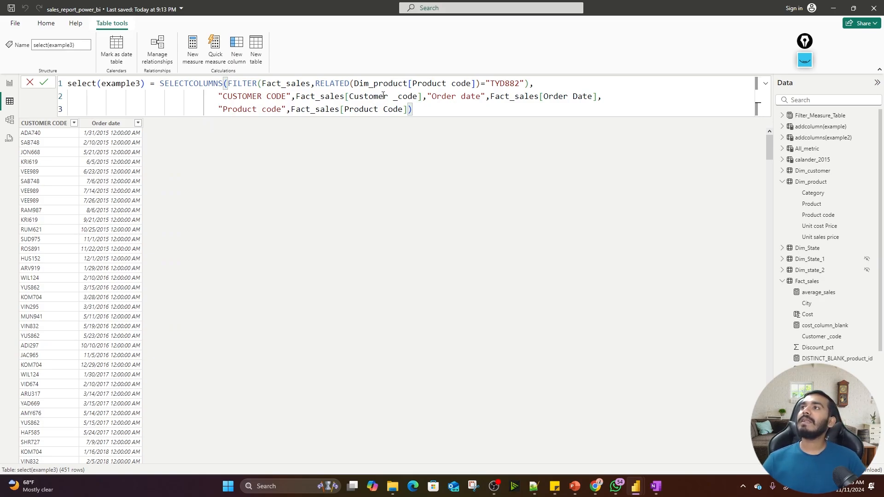
{"action": "double_click", "coordinate": [514, 84]}
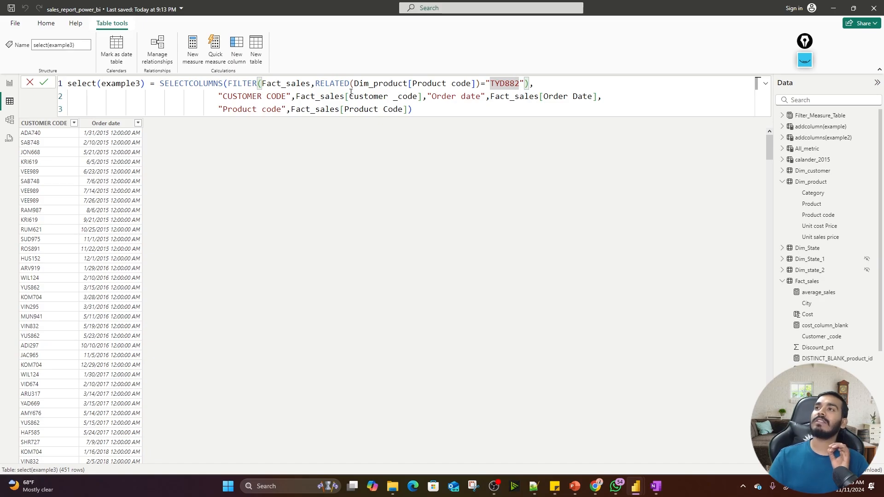
{"action": "left_click", "coordinate": [413, 109]}
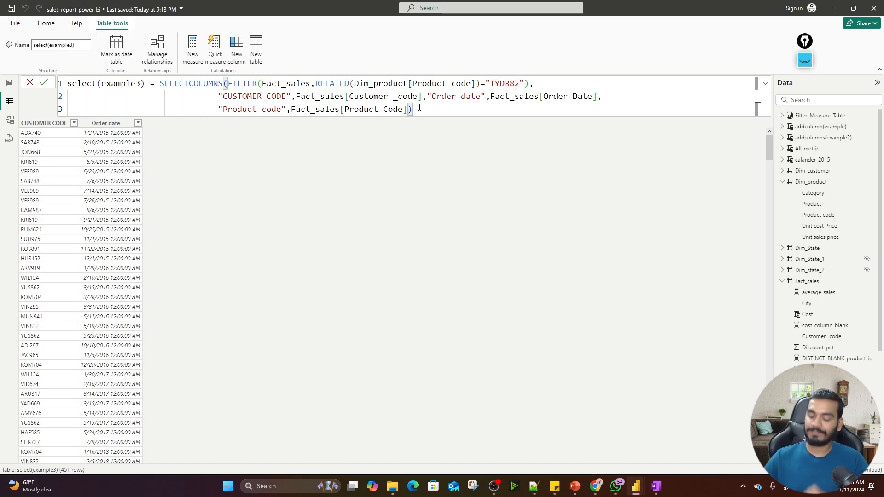
{"action": "key", "text": "Return"}
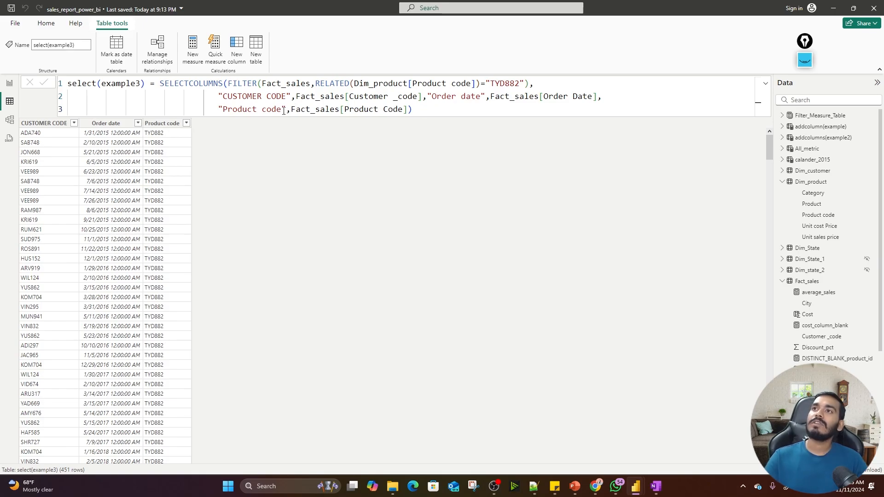
Check the filter values of the Product code column and sort the table by CUSTOMER CODE in ascending order.
{"action": "left_click", "coordinate": [187, 123]}
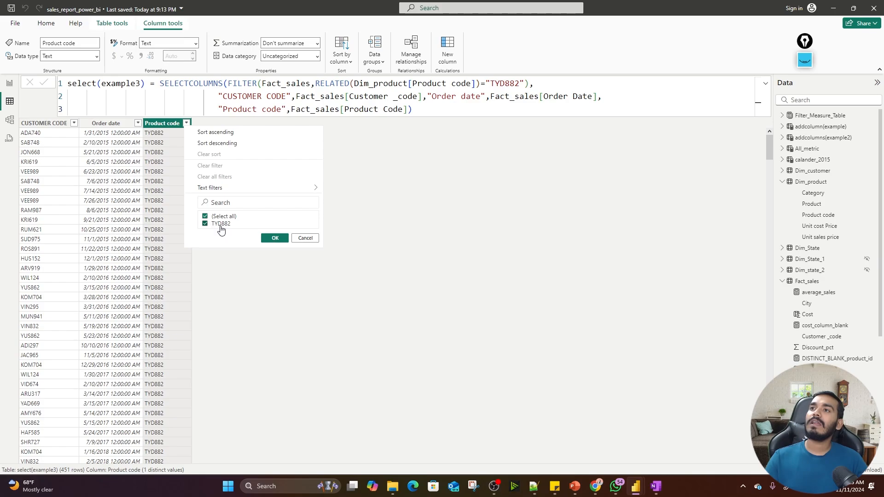
{"action": "left_click", "coordinate": [273, 238]}
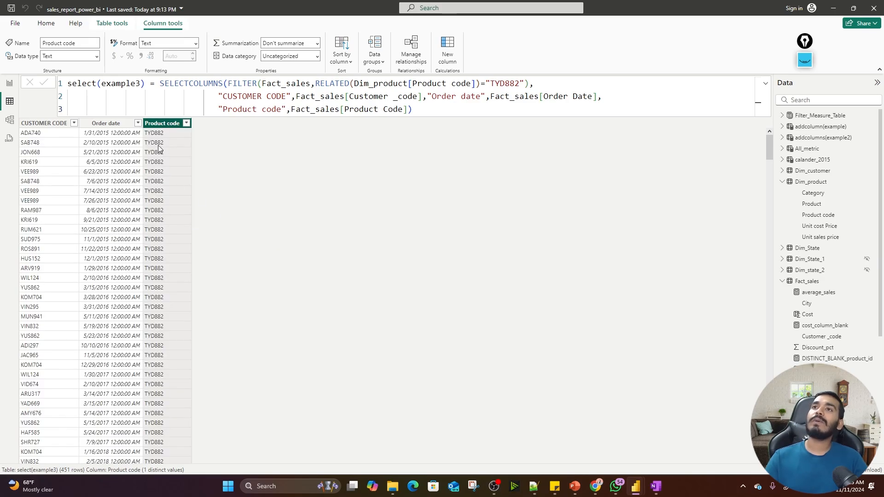
{"action": "left_click", "coordinate": [74, 123]}
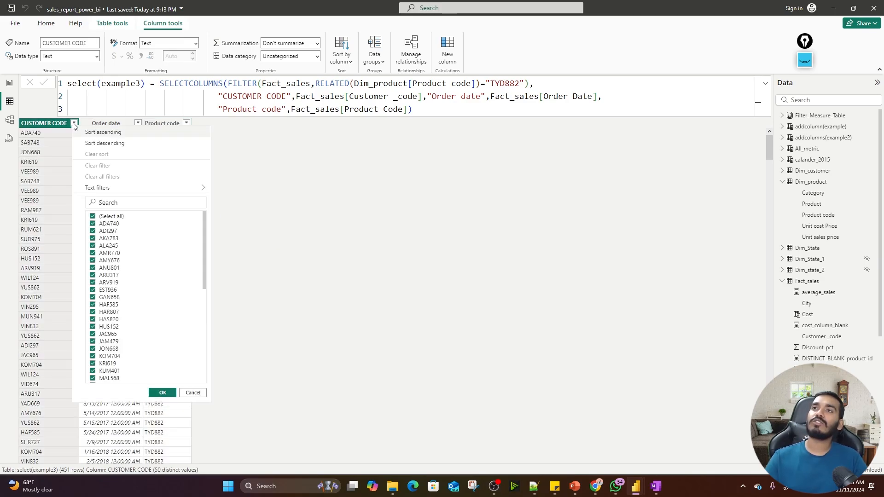
{"action": "left_click", "coordinate": [103, 132]}
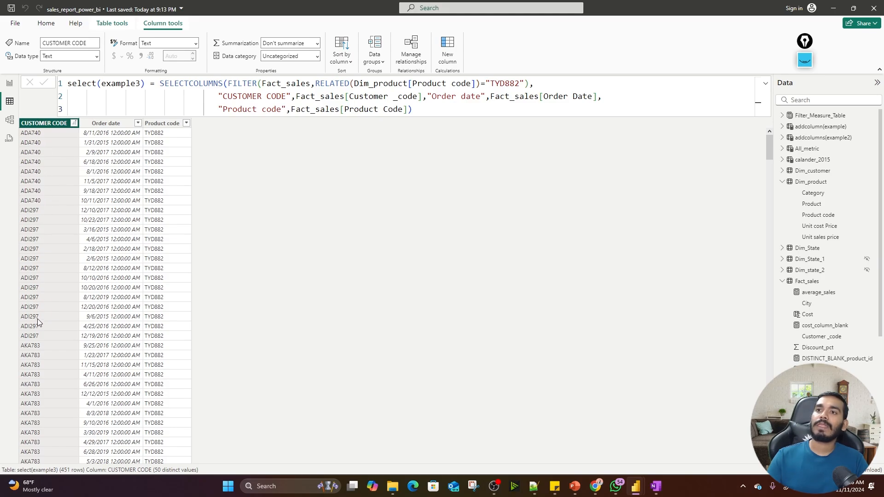
{"action": "scroll", "coordinate": [37, 319], "scroll_direction": "down", "scroll_amount": 20}
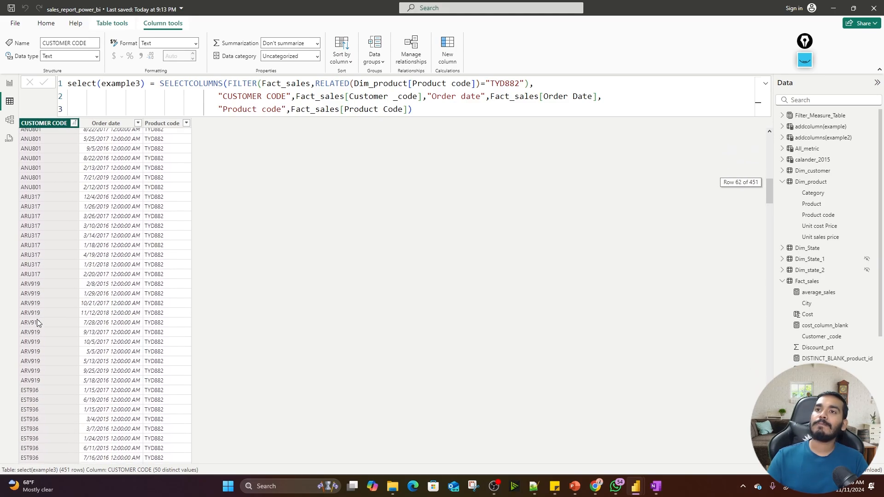
{"action": "scroll", "coordinate": [37, 322], "scroll_direction": "up", "scroll_amount": 20}
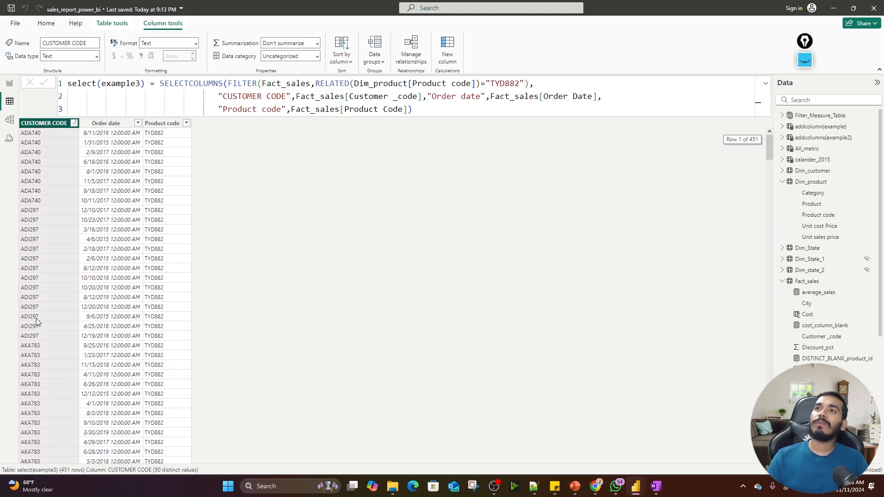
Start a column named "Customer name" on a new line before the "Product code" column in the select(example3) formula.
{"action": "left_click", "coordinate": [607, 100]}
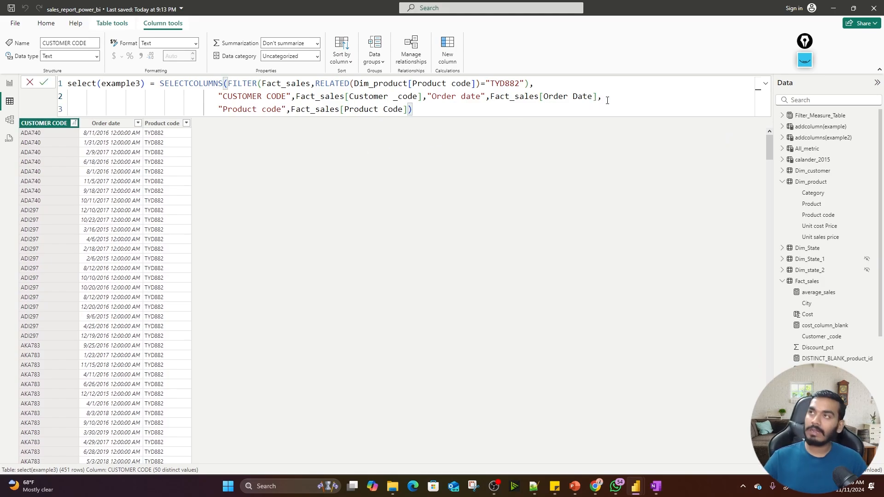
{"action": "key", "text": "shift+Return"}
{"action": "type", "text": "\""}
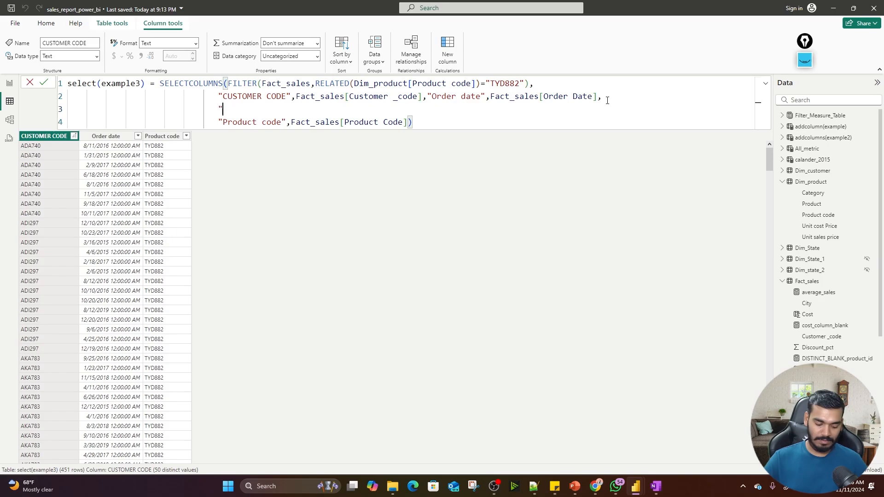
{"action": "type", "text": "Customer"}
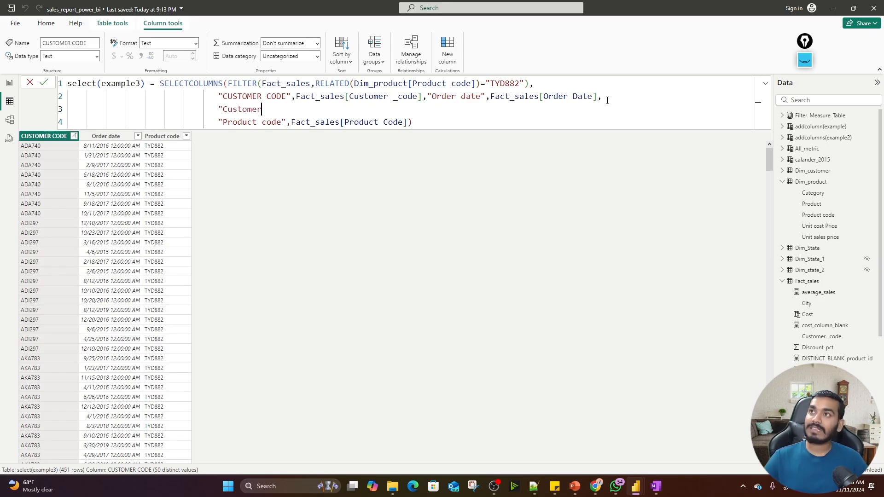
{"action": "type", "text": " name\","}
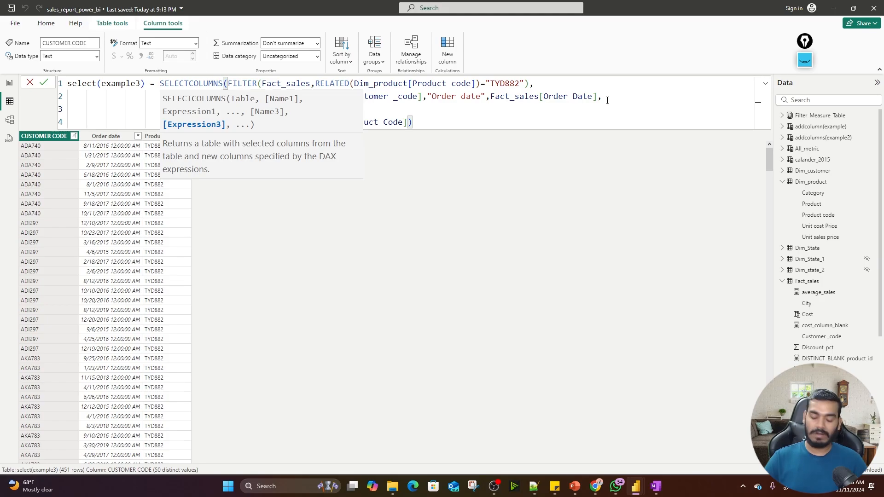
Make the "Customer name" column return RELATED(Dim_customer[Customer_Name]), commit the table formula and look through the resulting rows.
{"action": "type", "text": "re"}
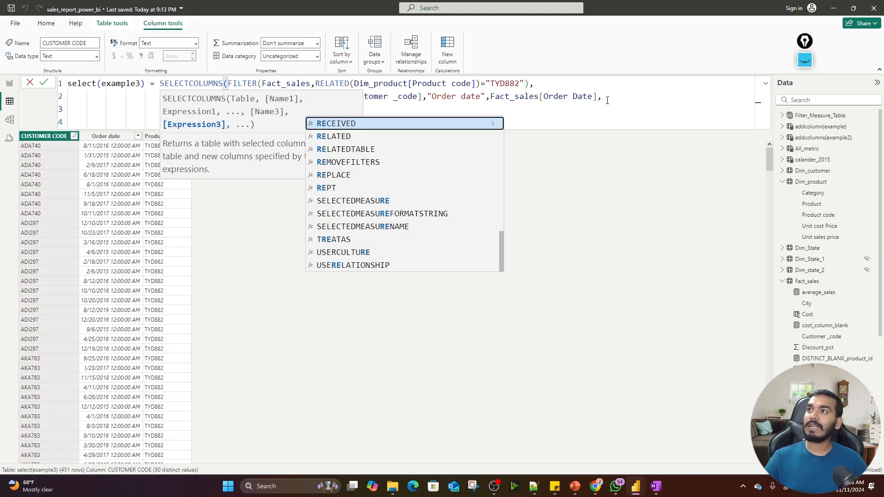
{"action": "key", "text": "Down"}
{"action": "key", "text": "Tab"}
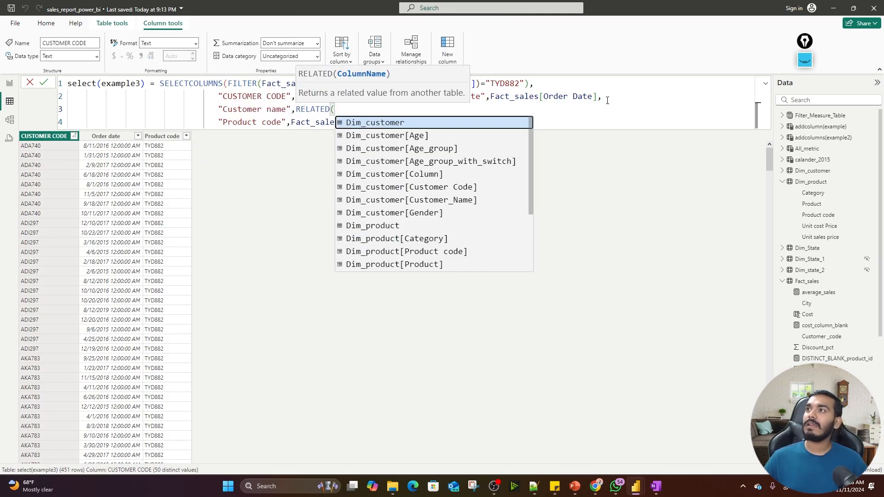
{"action": "key", "text": "Down"}
{"action": "key", "text": "Down"}
{"action": "key", "text": "Down"}
{"action": "key", "text": "Down"}
{"action": "key", "text": "Down"}
{"action": "key", "text": "Down"}
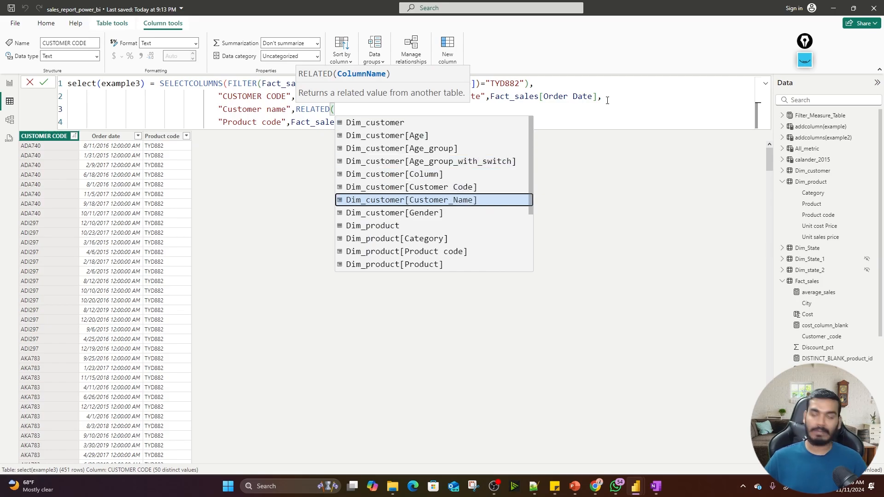
{"action": "key", "text": "Tab"}
{"action": "type", "text": ")"}
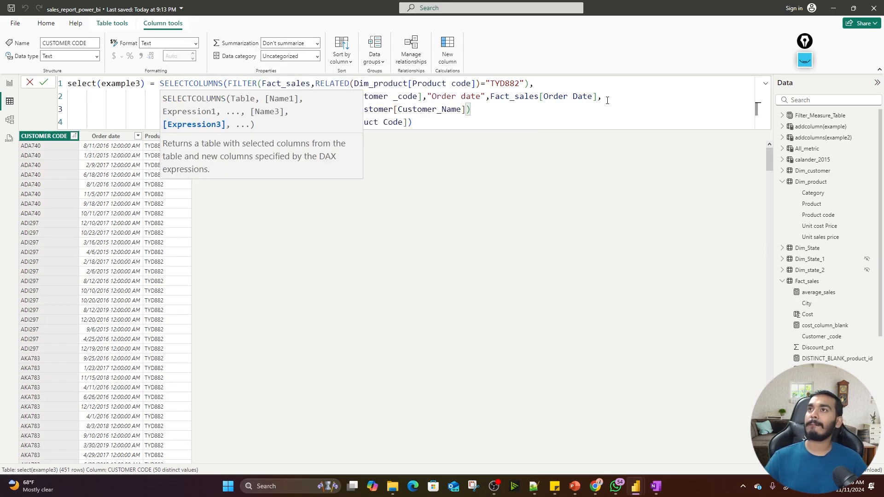
{"action": "type", "text": ","}
{"action": "key", "text": "Return"}
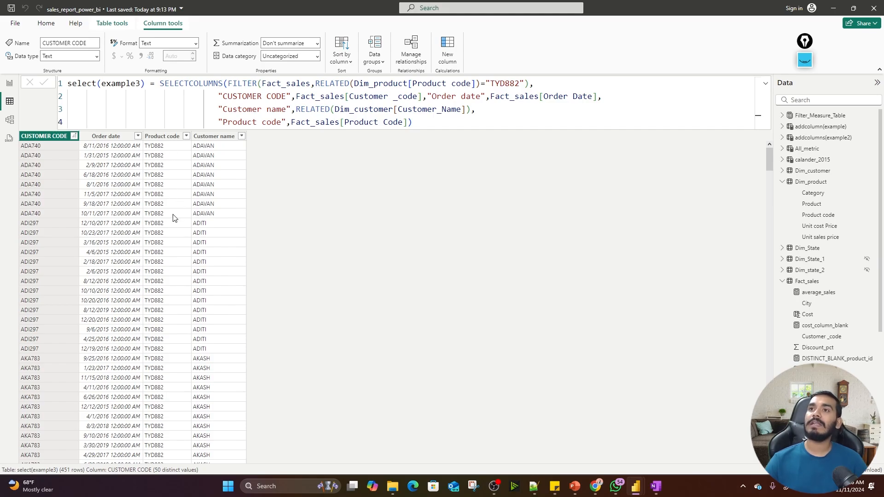
{"action": "scroll", "coordinate": [188, 280], "scroll_direction": "down", "scroll_amount": 10}
{"action": "scroll", "coordinate": [188, 281], "scroll_direction": "up", "scroll_amount": 10}
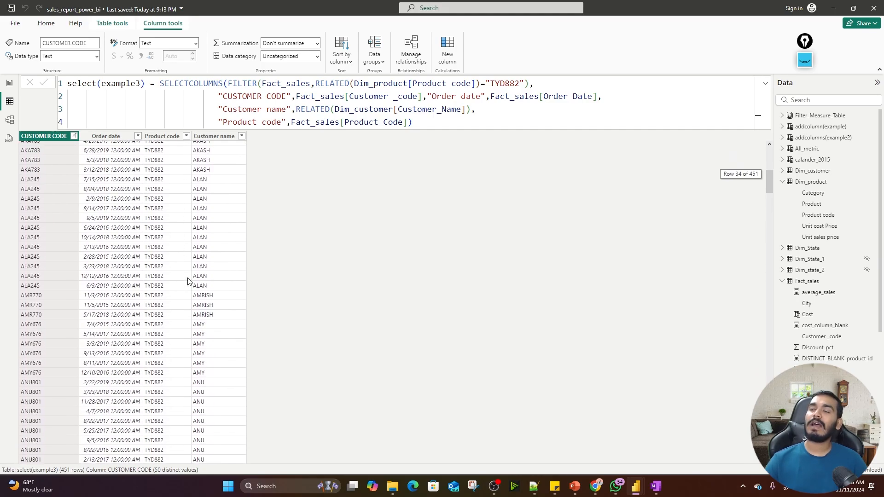
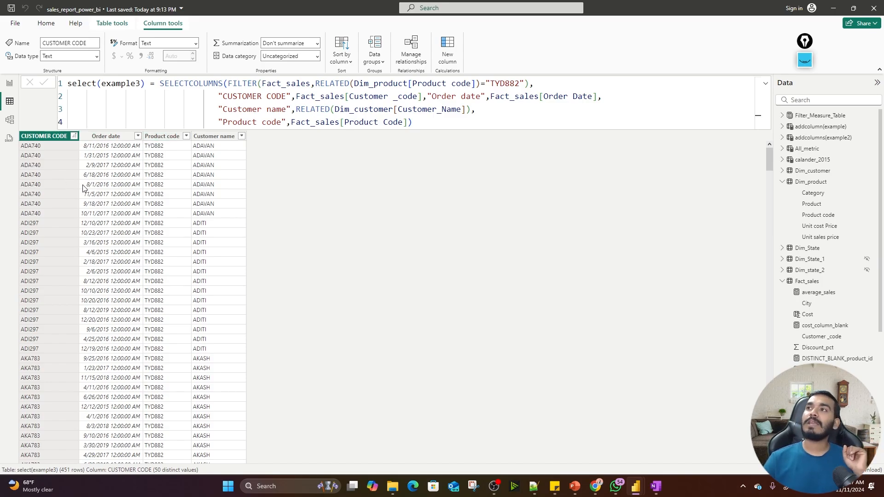
Add a new calculated column named count_product_purchase to the select(example3) table.
{"action": "left_click", "coordinate": [781, 181]}
{"action": "left_click", "coordinate": [783, 225]}
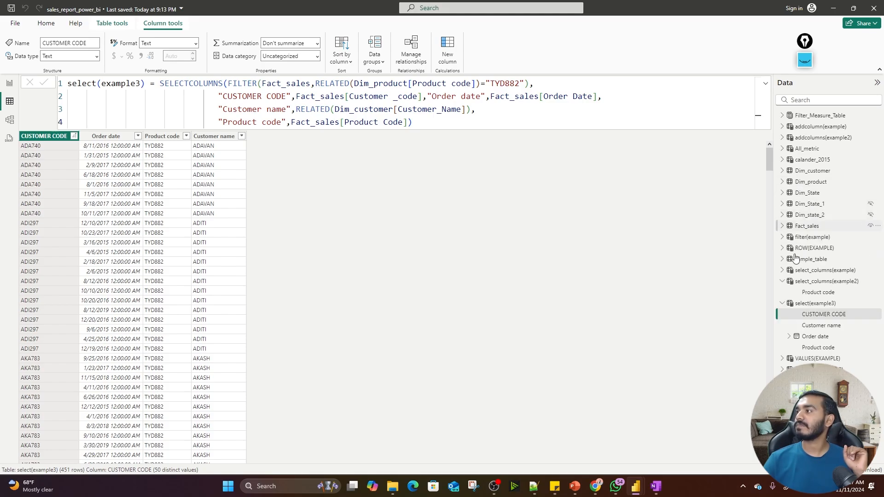
{"action": "right_click", "coordinate": [821, 327]}
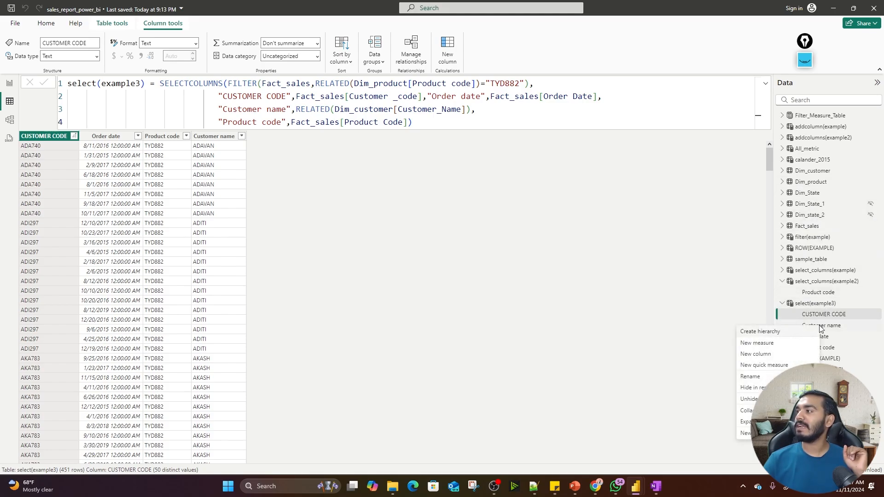
{"action": "left_click", "coordinate": [765, 356]}
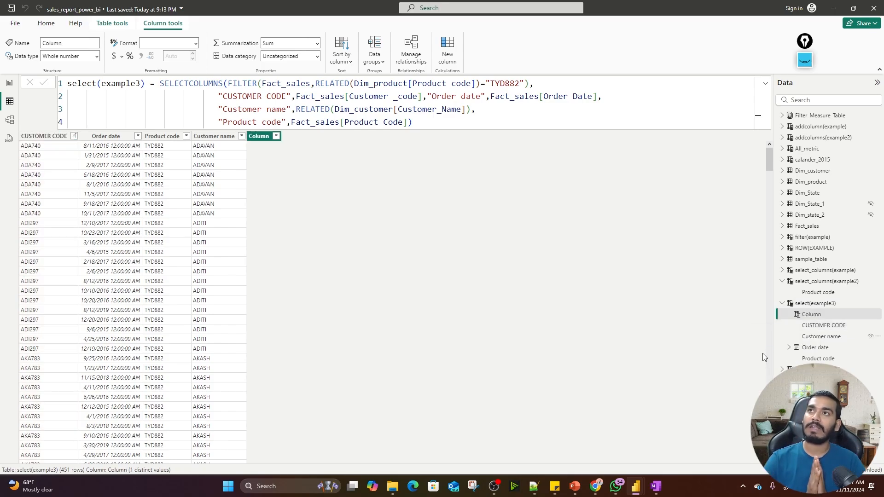
{"action": "type", "text": "co"}
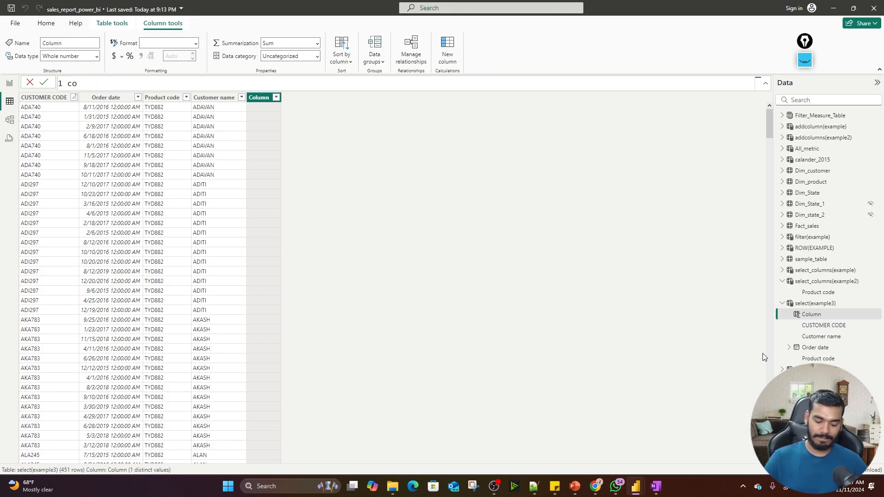
{"action": "type", "text": "unt"}
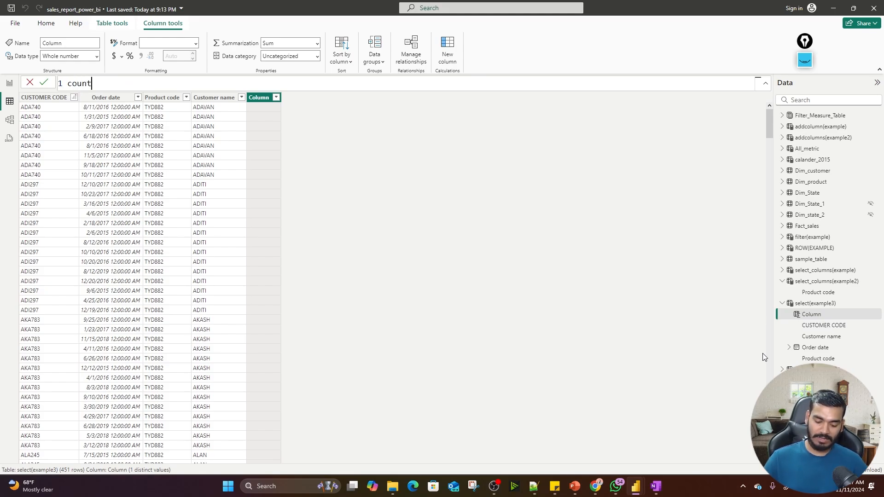
{"action": "type", "text": "_pr"}
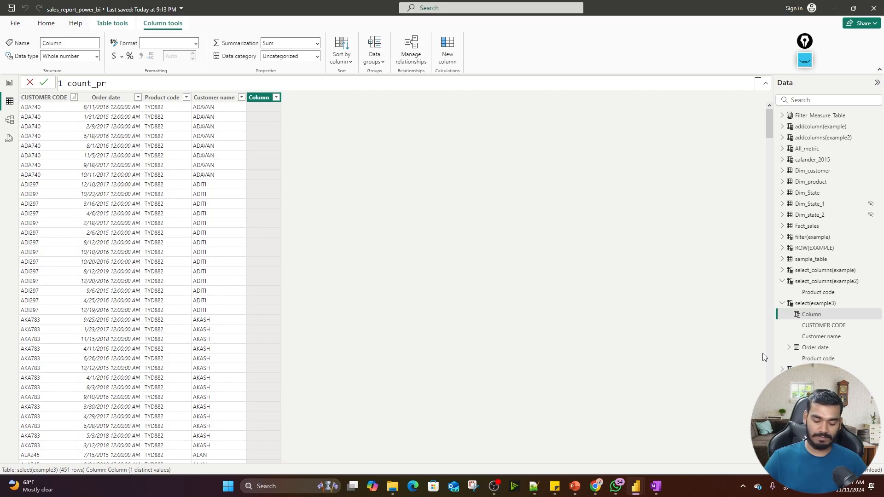
{"action": "type", "text": "o"}
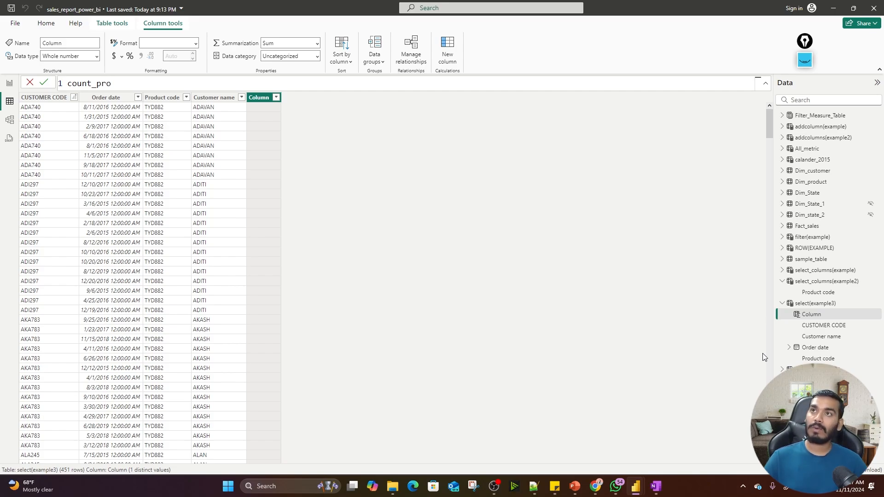
{"action": "type", "text": "duct_"}
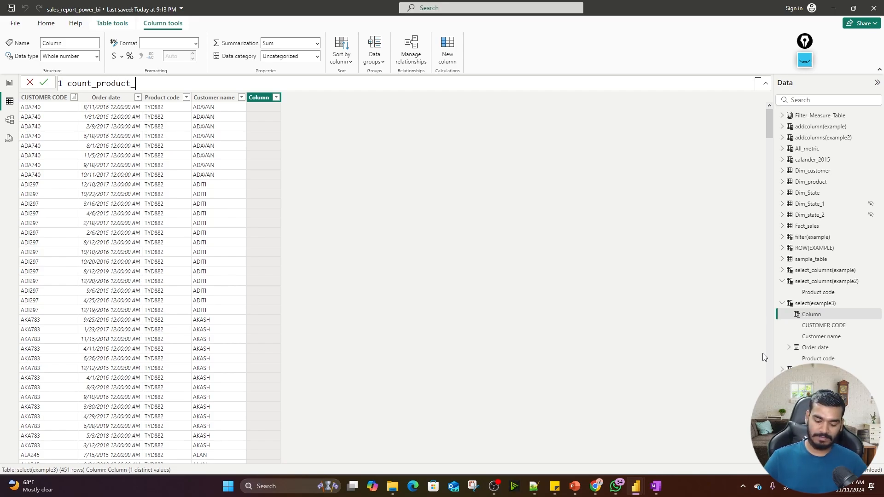
{"action": "type", "text": "purchase="}
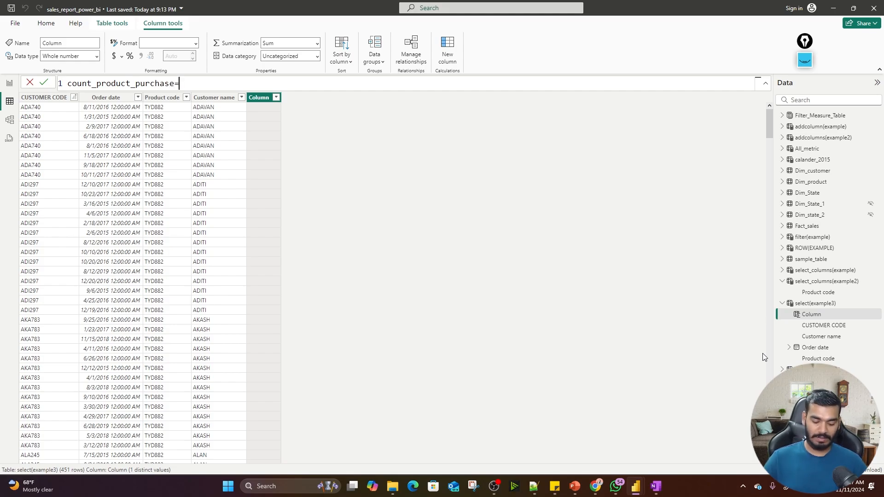
Begin the count_product_purchase expression with CALCULATE, using COUNT(Dim_customer[Customer Code]) as the expression to evaluate.
{"action": "type", "text": "cla"}
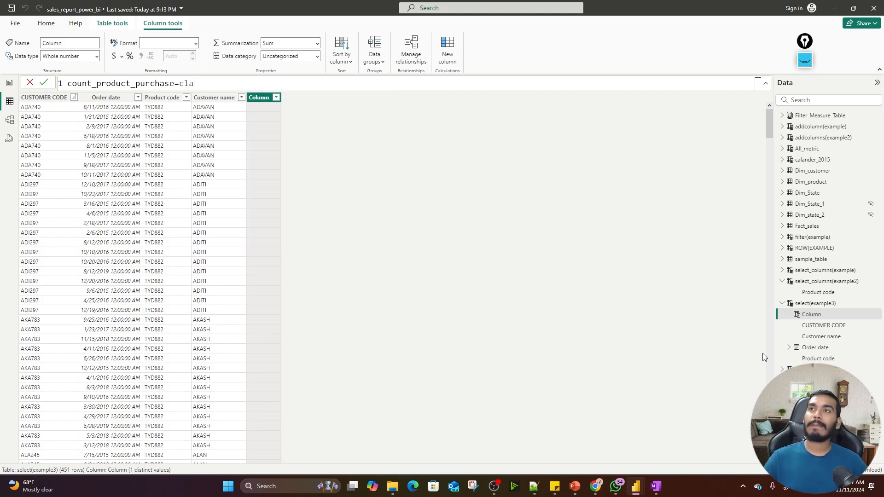
{"action": "key", "text": "BackSpace"}
{"action": "key", "text": "BackSpace"}
{"action": "key", "text": "BackSpace"}
{"action": "key", "text": "BackSpace"}
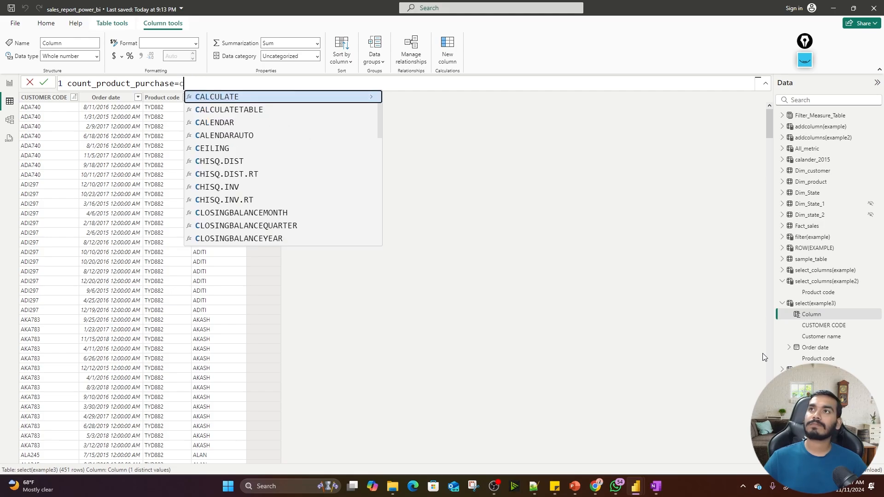
{"action": "type", "text": "al"}
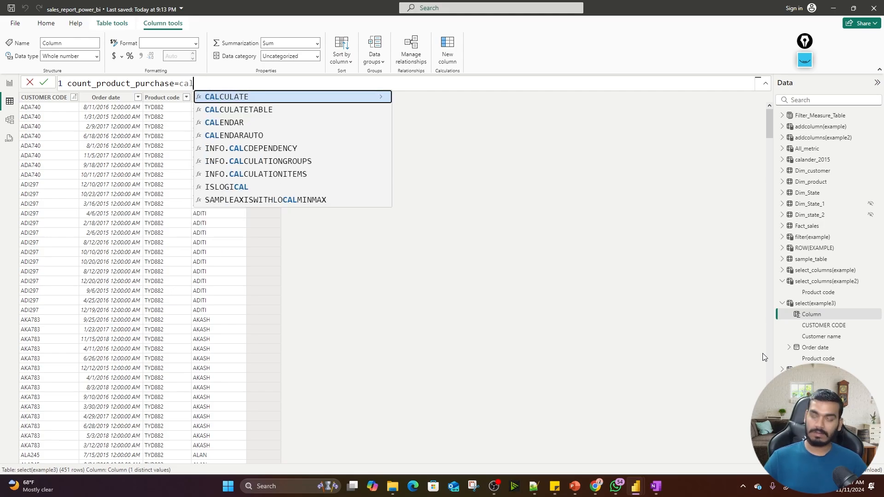
{"action": "key", "text": "Tab"}
{"action": "type", "text": "cou"}
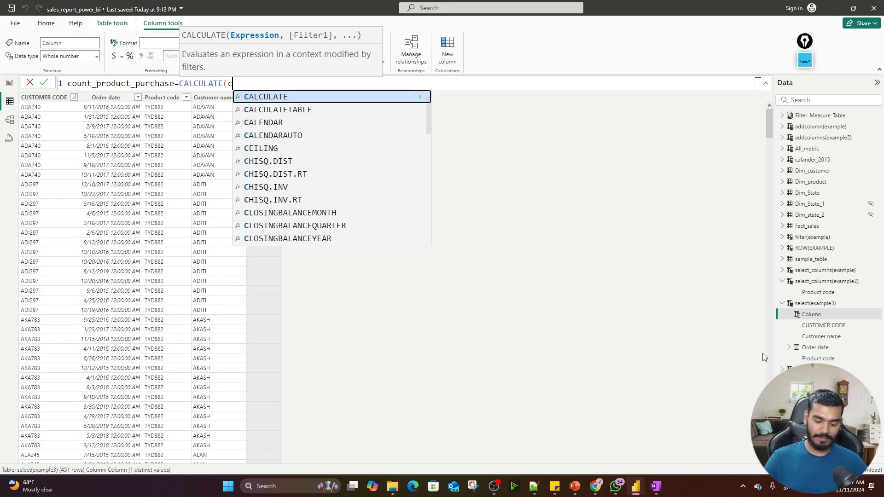
{"action": "key", "text": "Tab"}
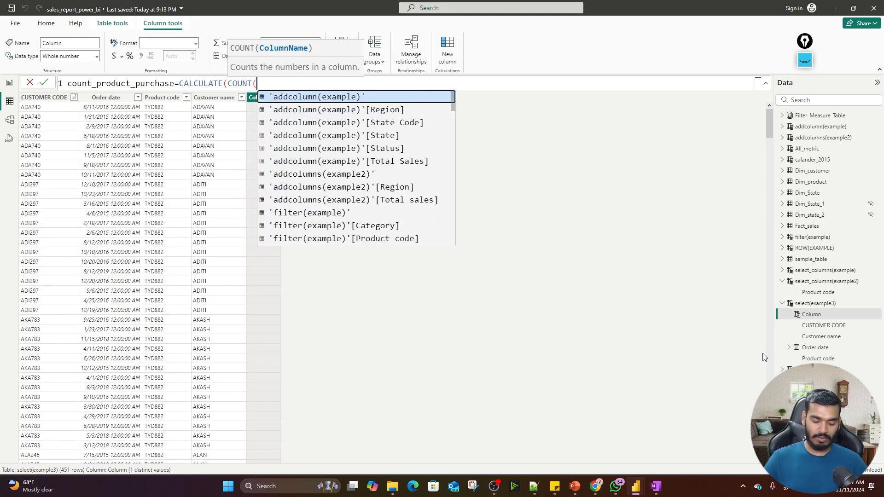
{"action": "type", "text": "cu"}
{"action": "key", "text": "Tab"}
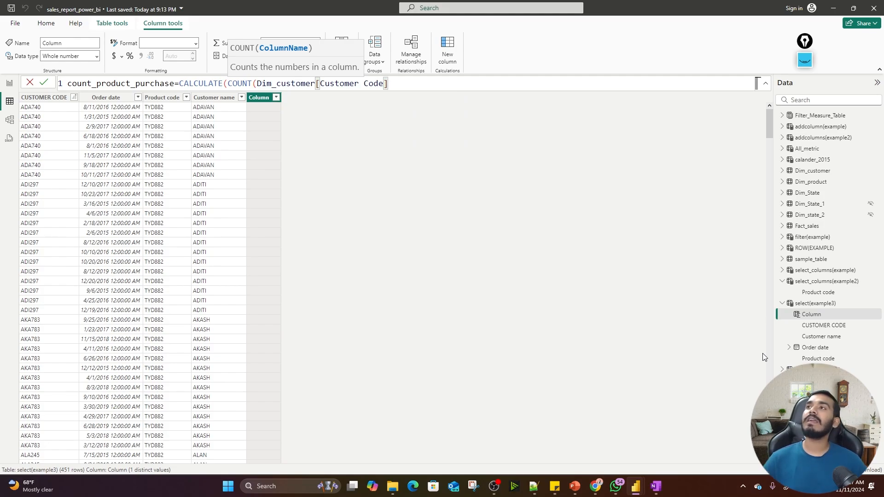
{"action": "type", "text": ")"}
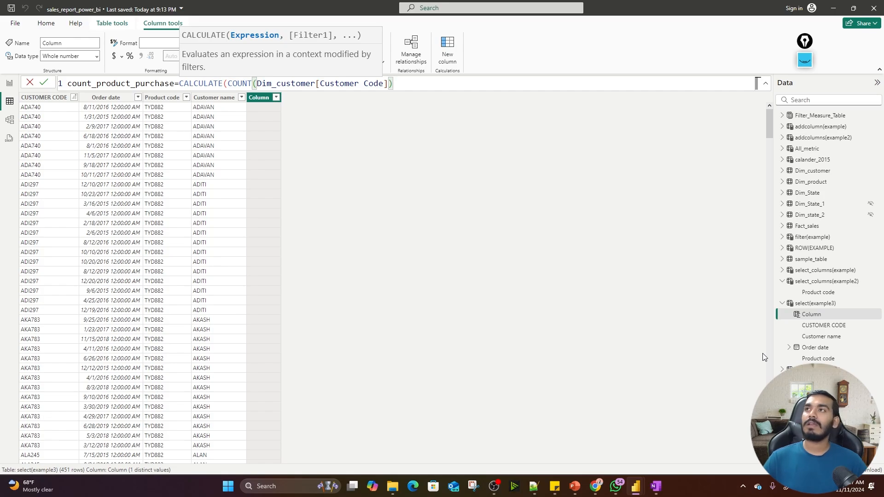
Start the filter argument of CALCULATE with the ALLEXCEPT function.
{"action": "type", "text": ","}
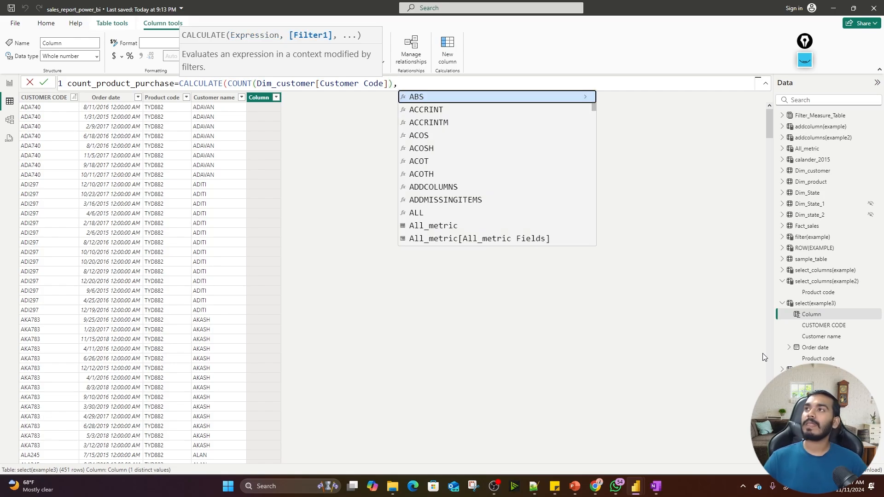
{"action": "type", "text": "all"}
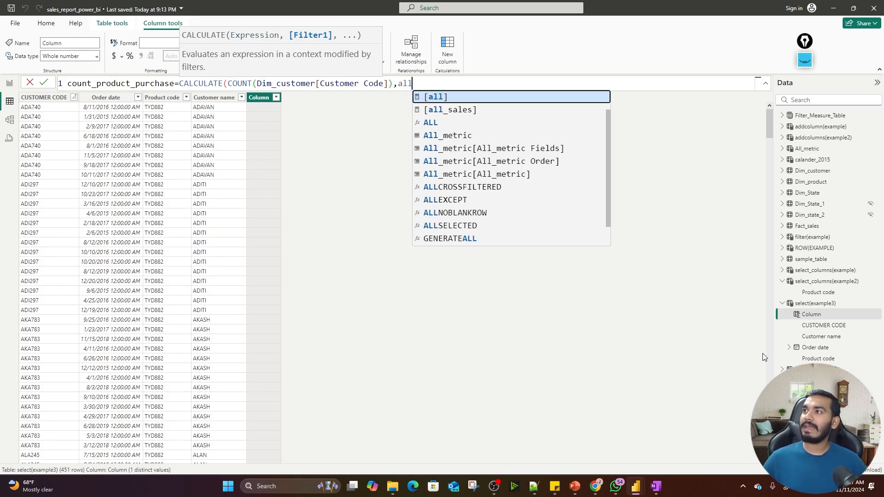
{"action": "key", "text": "Down"}
{"action": "key", "text": "Down"}
{"action": "key", "text": "Down"}
{"action": "key", "text": "Down"}
{"action": "key", "text": "Down"}
{"action": "key", "text": "Down"}
{"action": "key", "text": "Down"}
{"action": "key", "text": "Down"}
{"action": "key", "text": "Tab"}
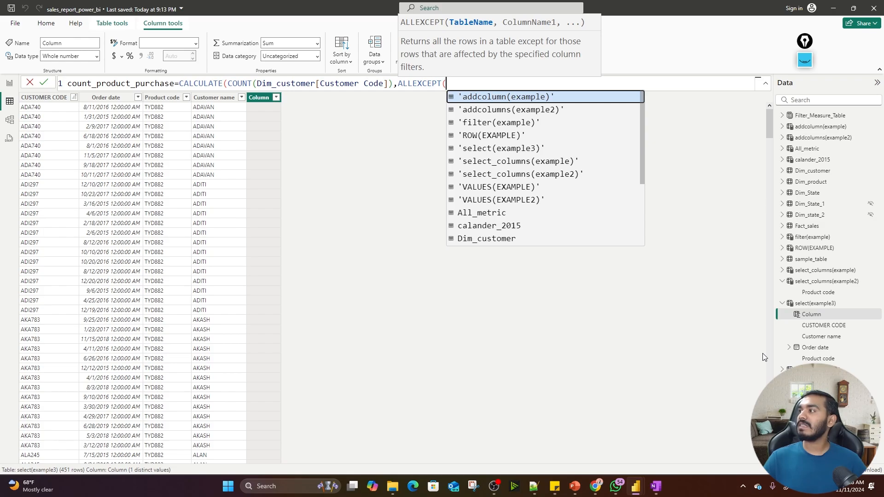
Give ALLEXCEPT the table 'select(example3)' and its [CUSTOMER CODE] column, close both functions and commit the column formula.
{"action": "type", "text": "sele"}
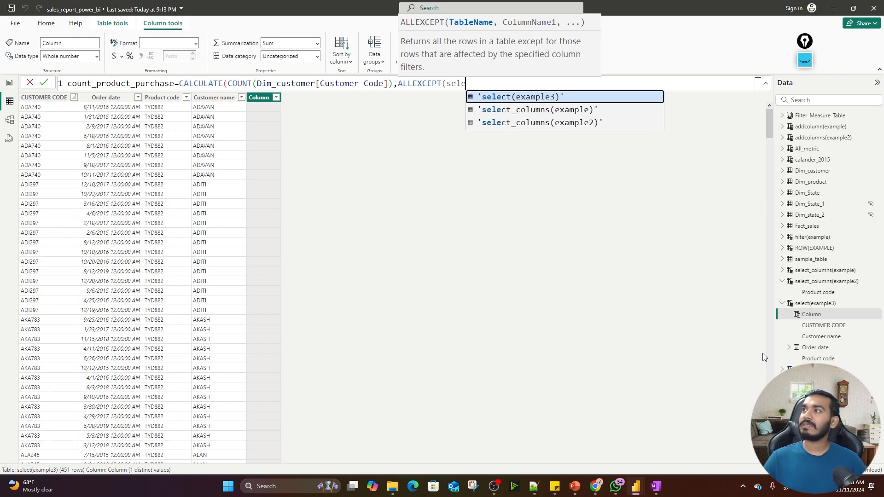
{"action": "key", "text": "Tab"}
{"action": "type", "text": ","}
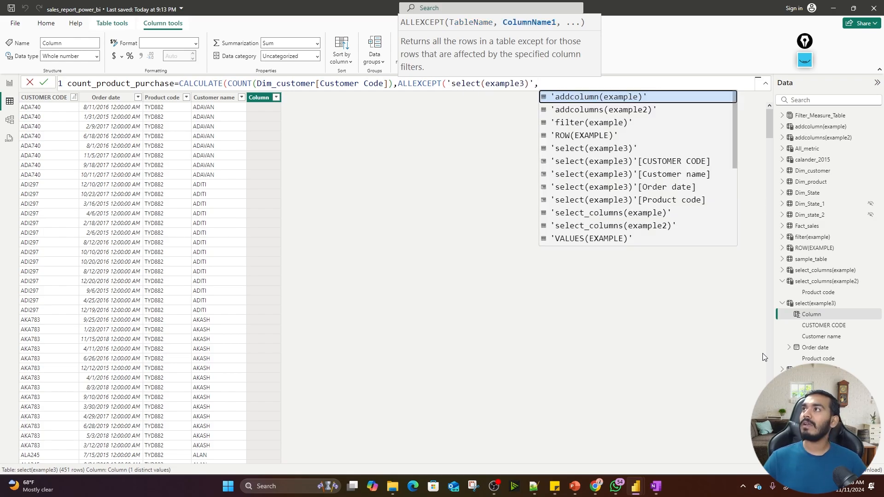
{"action": "left_click", "coordinate": [696, 165]}
{"action": "type", "text": ")'[CUSTOMER CODE"}
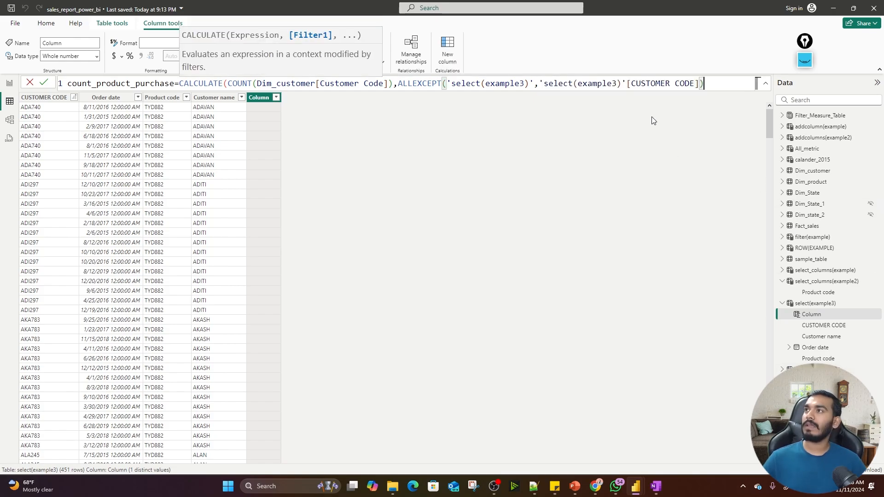
{"action": "type", "text": ")"}
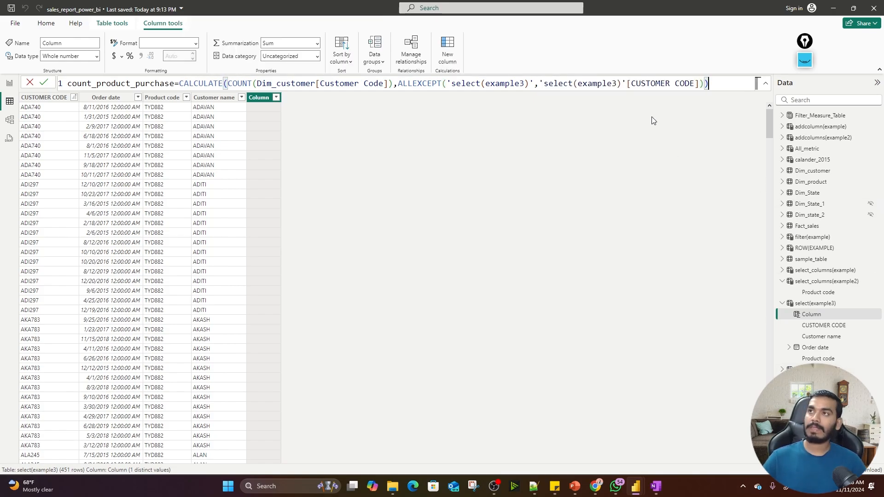
{"action": "key", "text": "Return"}
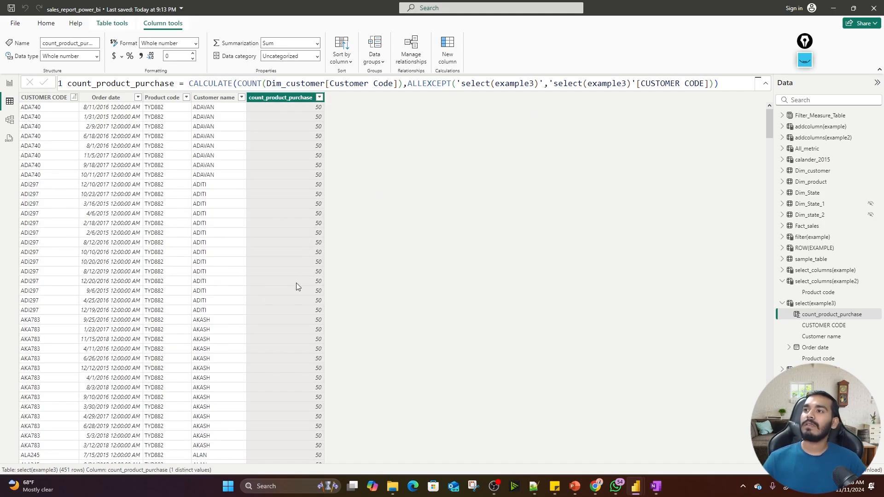
Remove the "Customer name" column and its RELATED expression from the select(example3) table definition and commit the formula.
{"action": "scroll", "coordinate": [297, 283], "scroll_direction": "down", "scroll_amount": 5}
{"action": "scroll", "coordinate": [296, 283], "scroll_direction": "up", "scroll_amount": 5}
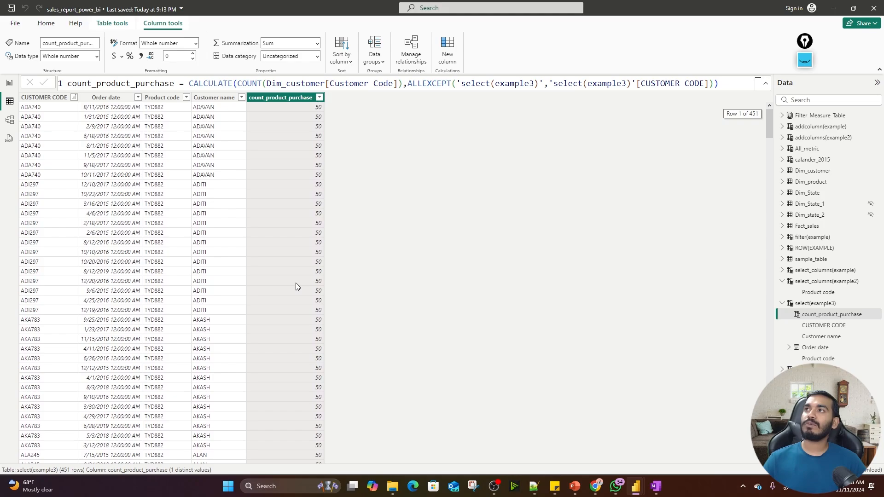
{"action": "left_click", "coordinate": [215, 98]}
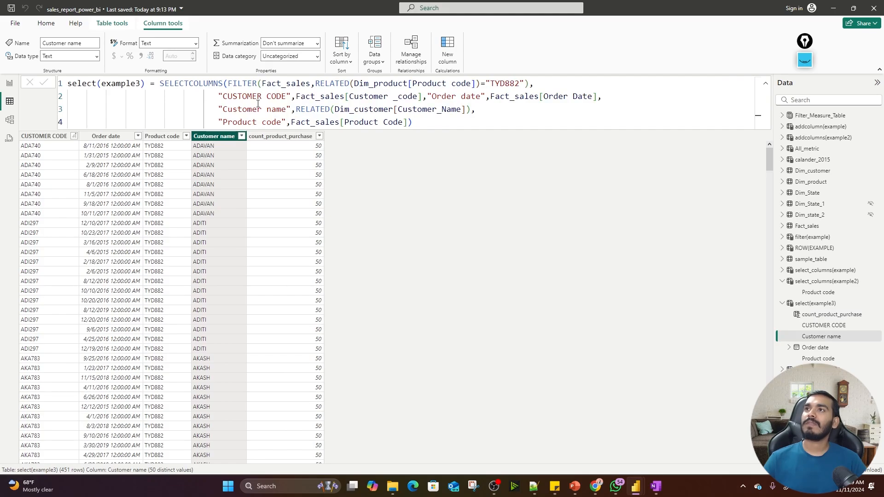
{"action": "left_click_drag", "start_coordinate": [492, 105], "coordinate": [470, 111]}
{"action": "key", "text": "BackSpace"}
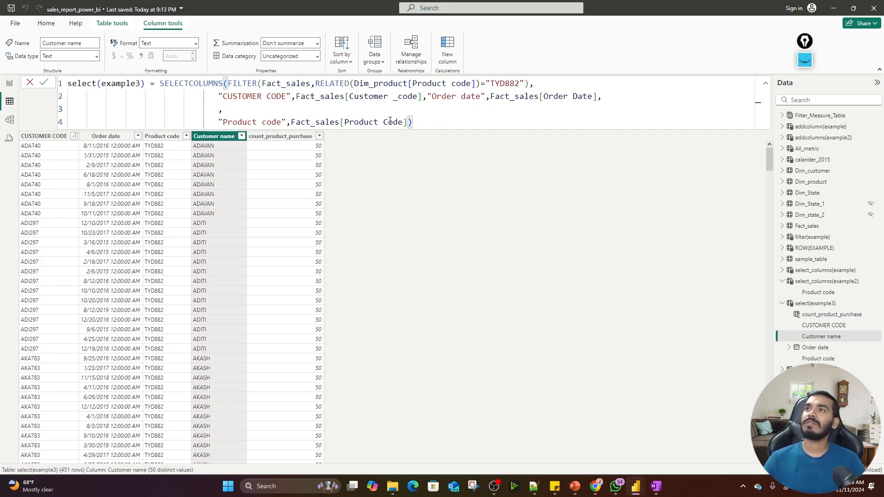
{"action": "key", "text": "Delete"}
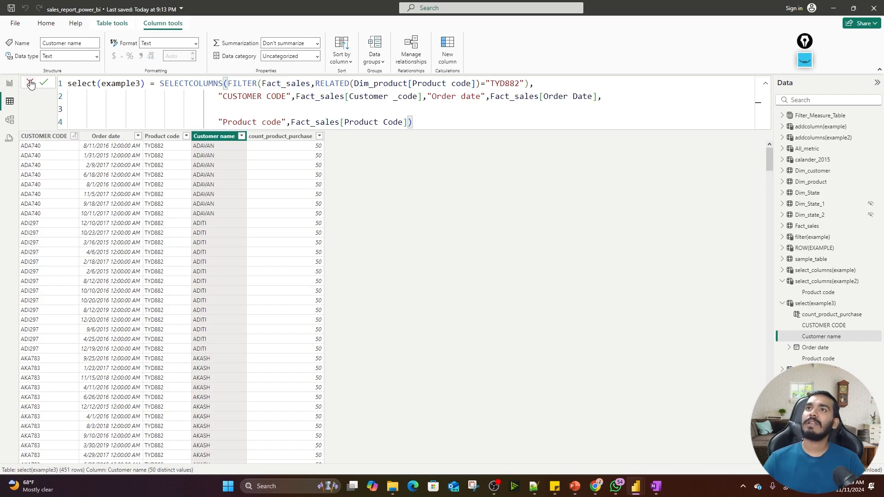
{"action": "left_click", "coordinate": [42, 85]}
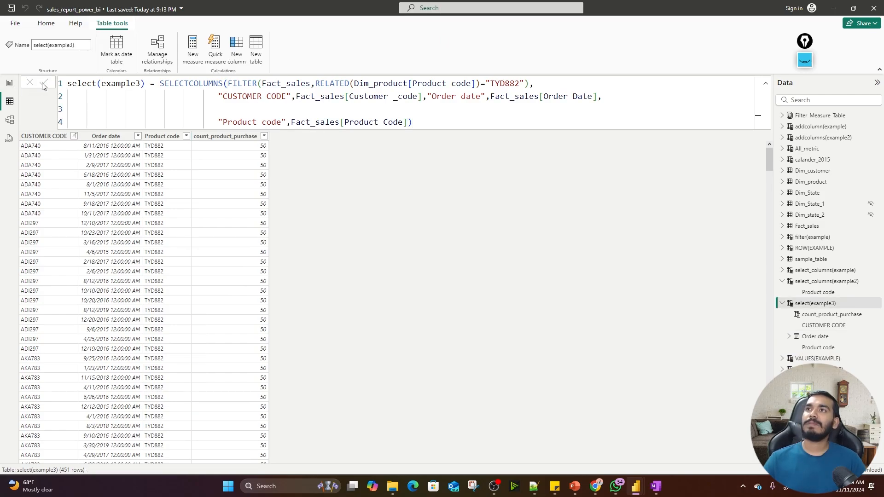
In the count_product_purchase formula, replace COUNT's argument with 'select(example3)'[CUSTOMER CODE] and commit the change.
{"action": "left_click", "coordinate": [206, 137]}
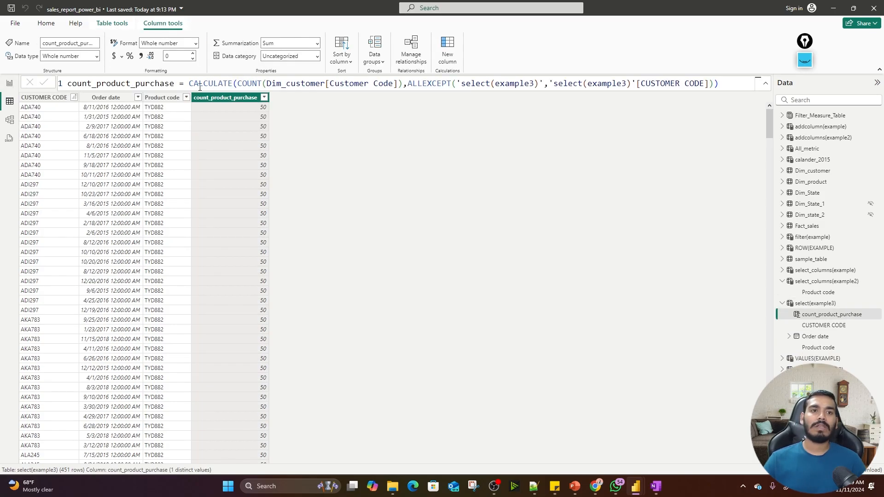
{"action": "left_click", "coordinate": [277, 84]}
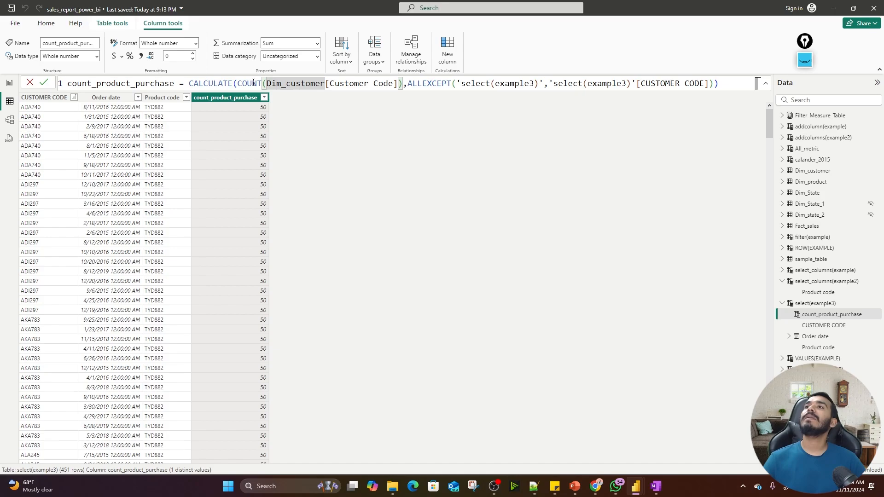
{"action": "left_click", "coordinate": [330, 87]}
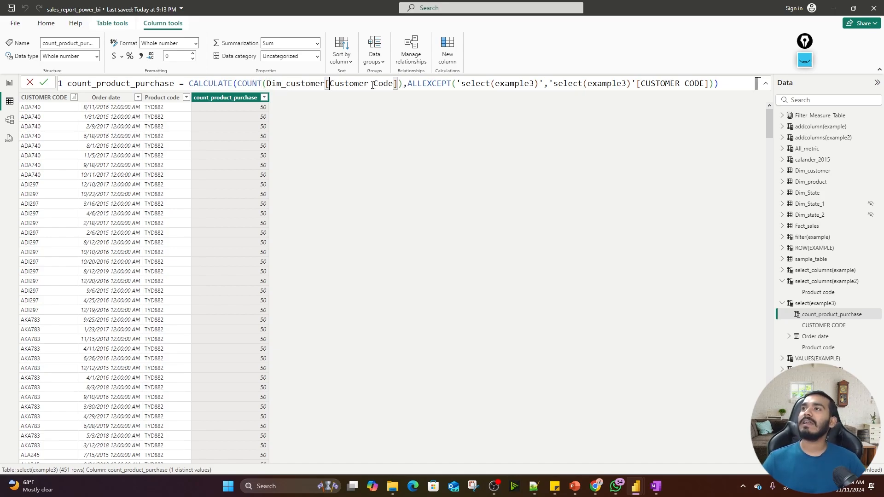
{"action": "left_click", "coordinate": [399, 83]}
{"action": "key", "text": "BackSpace"}
{"action": "key", "text": "BackSpace"}
{"action": "key", "text": "BackSpace"}
{"action": "key", "text": "BackSpace"}
{"action": "key", "text": "BackSpace"}
{"action": "key", "text": "BackSpace"}
{"action": "key", "text": "BackSpace"}
{"action": "key", "text": "BackSpace"}
{"action": "key", "text": "BackSpace"}
{"action": "key", "text": "BackSpace"}
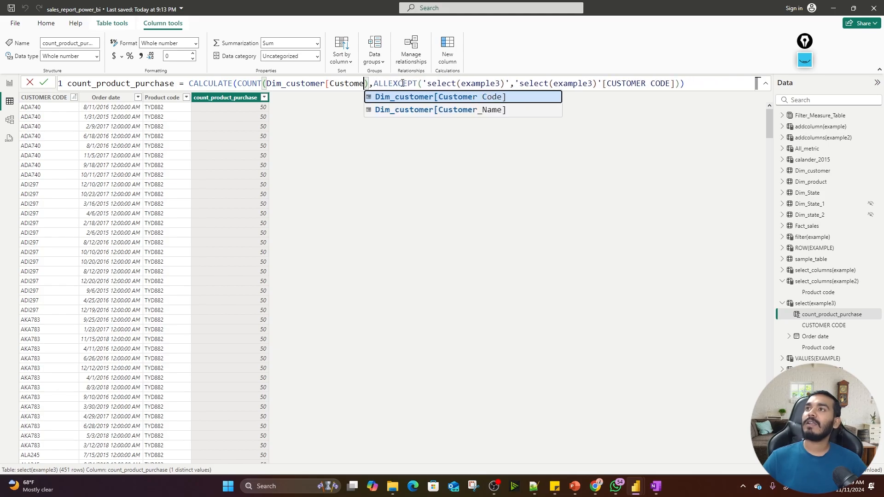
{"action": "key", "text": "BackSpace"}
{"action": "key", "text": "BackSpace"}
{"action": "key", "text": "BackSpace"}
{"action": "key", "text": "BackSpace"}
{"action": "key", "text": "BackSpace"}
{"action": "key", "text": "BackSpace"}
{"action": "key", "text": "BackSpace"}
{"action": "key", "text": "BackSpace"}
{"action": "key", "text": "BackSpace"}
{"action": "key", "text": "BackSpace"}
{"action": "key", "text": "BackSpace"}
{"action": "key", "text": "BackSpace"}
{"action": "key", "text": "BackSpace"}
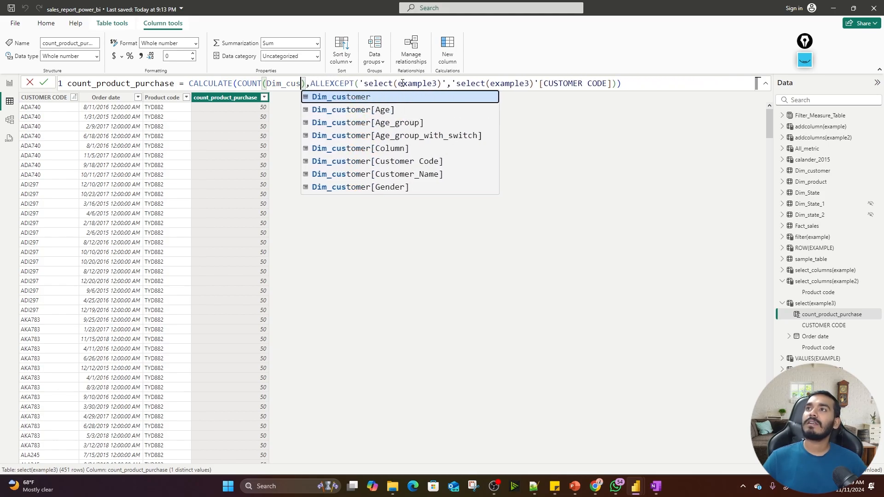
{"action": "key", "text": "BackSpace"}
{"action": "key", "text": "BackSpace"}
{"action": "key", "text": "BackSpace"}
{"action": "key", "text": "BackSpace"}
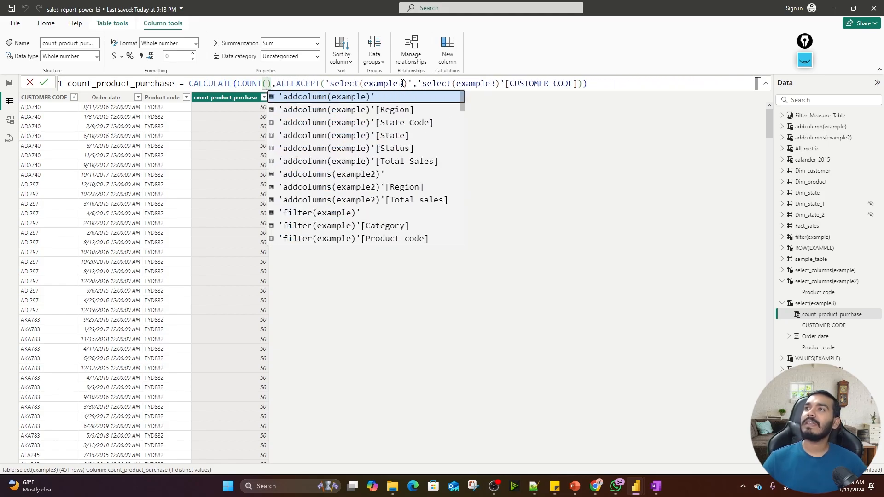
{"action": "type", "text": "sel"}
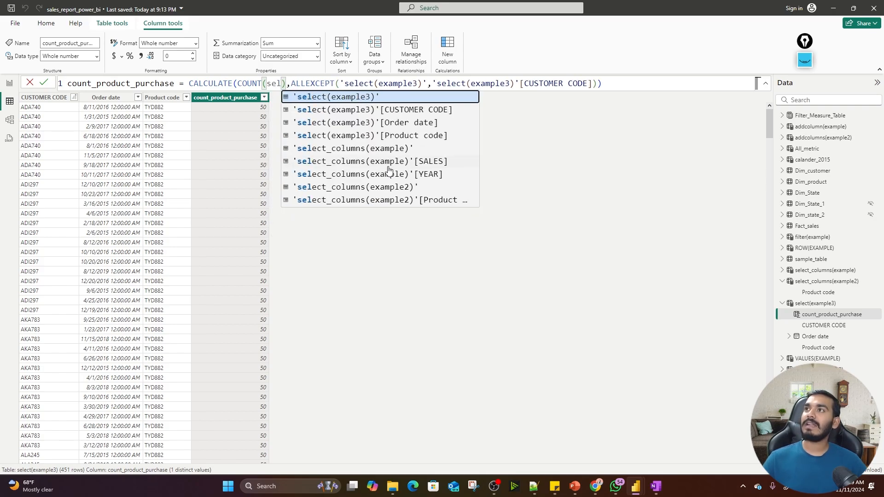
{"action": "left_click", "coordinate": [392, 111]}
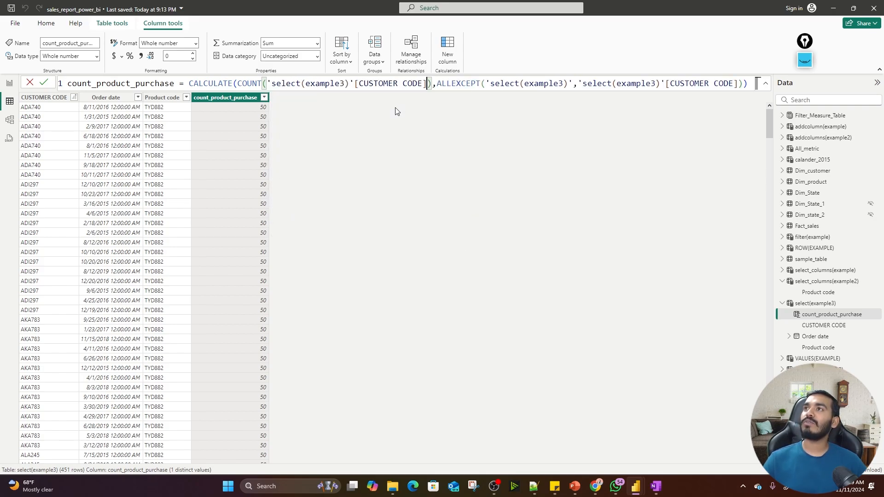
{"action": "left_click", "coordinate": [748, 83]}
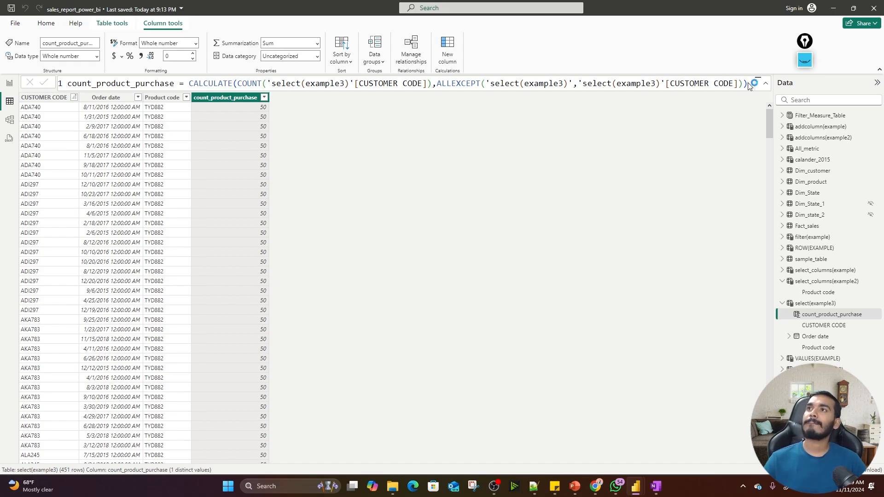
{"action": "key", "text": "Return"}
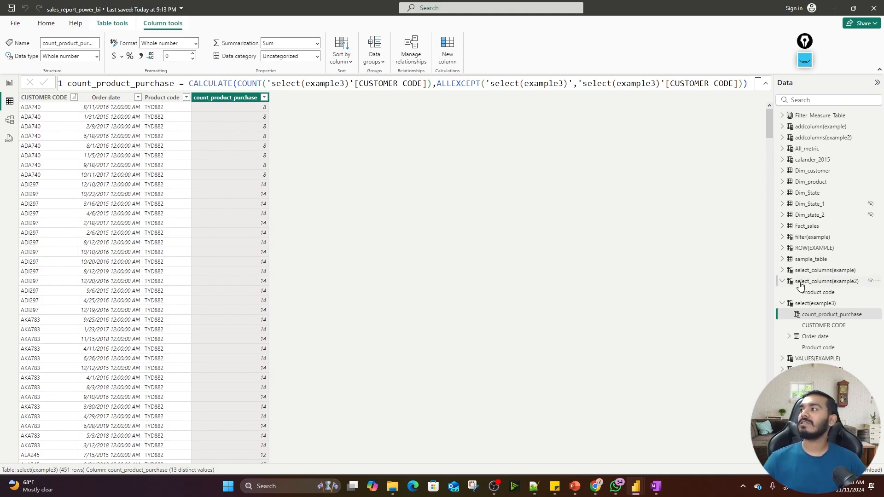
Add a column named "Customer Name" on the empty third line of the select(example3) SELECTCOLUMNS formula.
{"action": "left_click", "coordinate": [815, 326]}
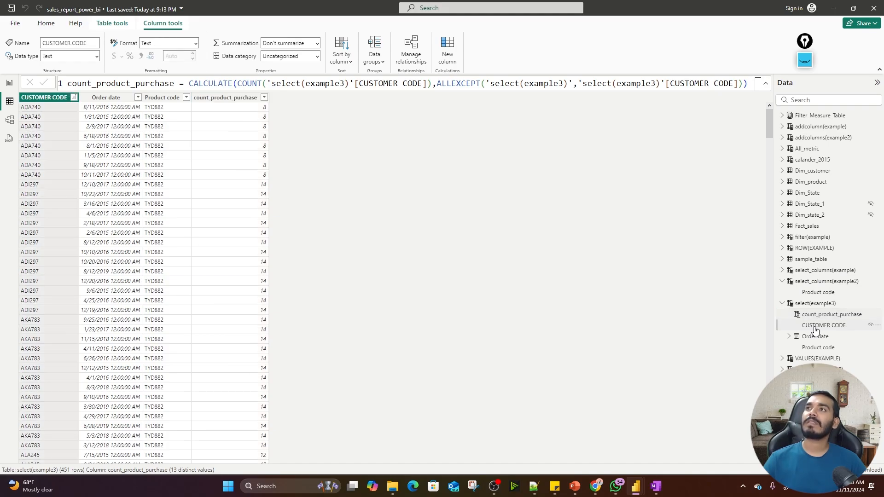
{"action": "left_click", "coordinate": [610, 100]}
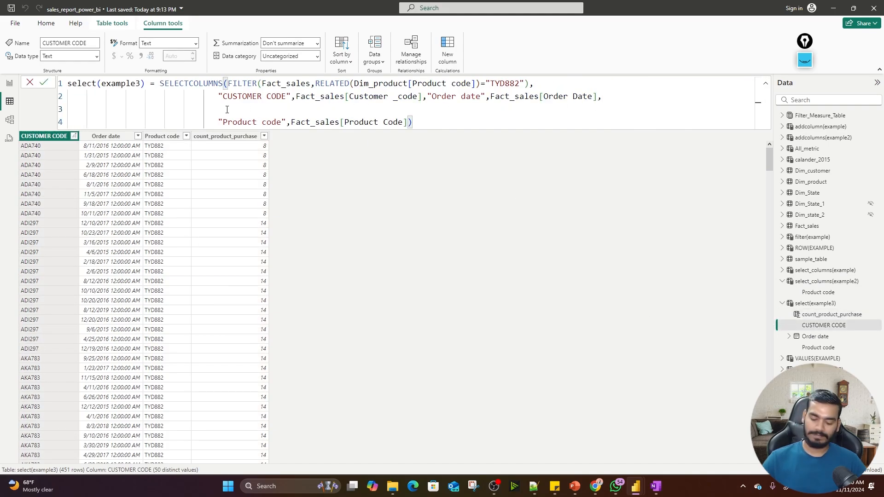
{"action": "type", "text": "\"Cust"}
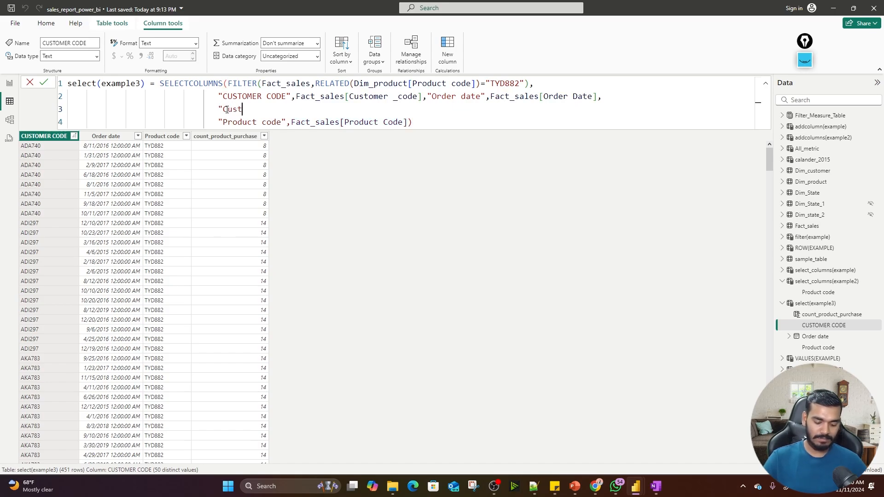
{"action": "type", "text": "omer Name"}
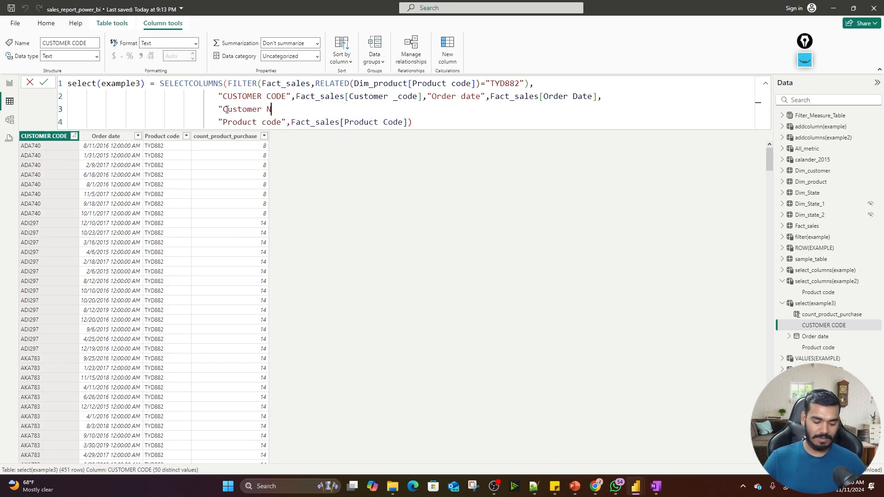
{"action": "key", "text": "BackSpace"}
{"action": "key", "text": "BackSpace"}
{"action": "key", "text": "BackSpace"}
{"action": "type", "text": "ame\","}
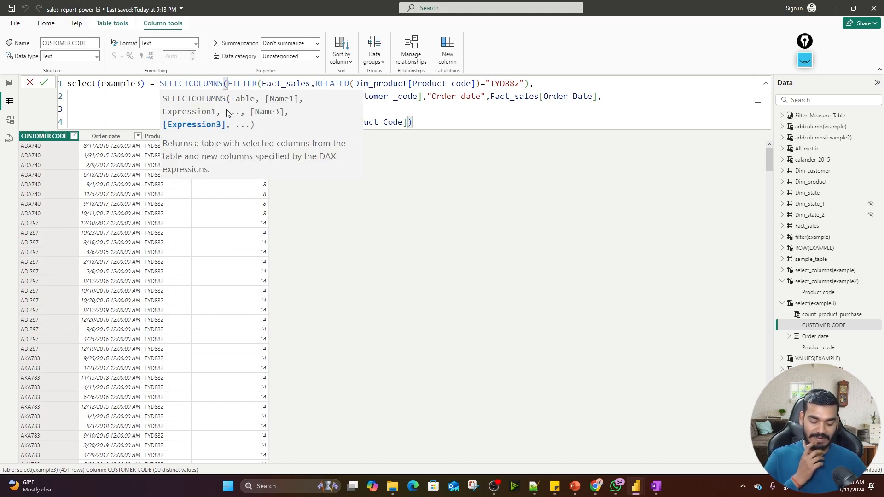
Define the "Customer Name" expression as RELATED(Dim_customer[Customer_Name]), separate it with a comma and commit the table formula.
{"action": "type", "text": "d"}
{"action": "key", "text": "BackSpace"}
{"action": "type", "text": "relat"}
{"action": "key", "text": "Tab"}
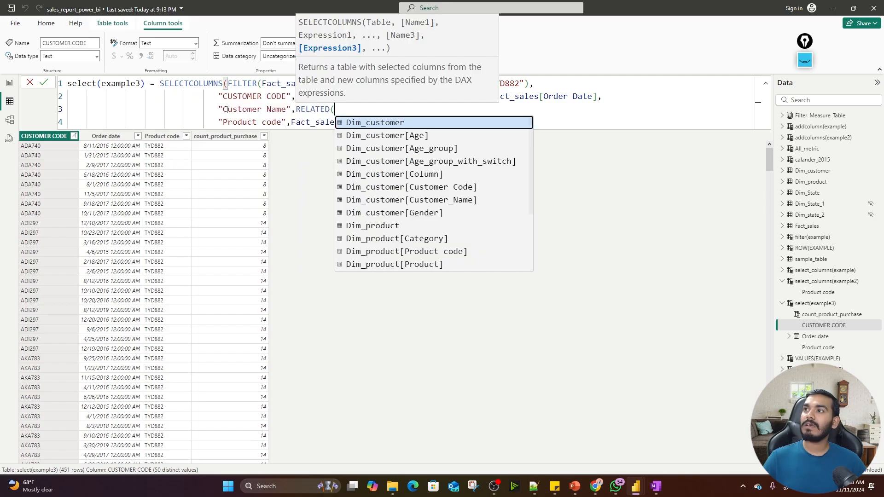
{"action": "type", "text": "dim"}
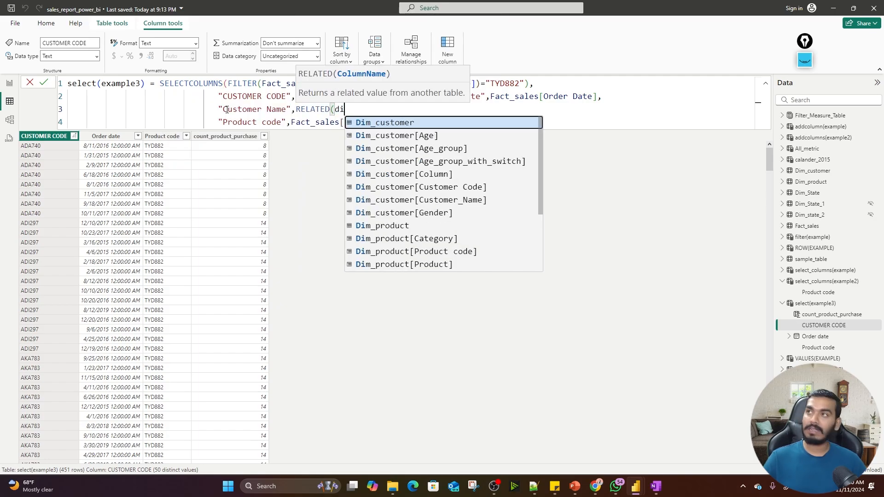
{"action": "left_click", "coordinate": [464, 202]}
{"action": "type", "text": ")"}
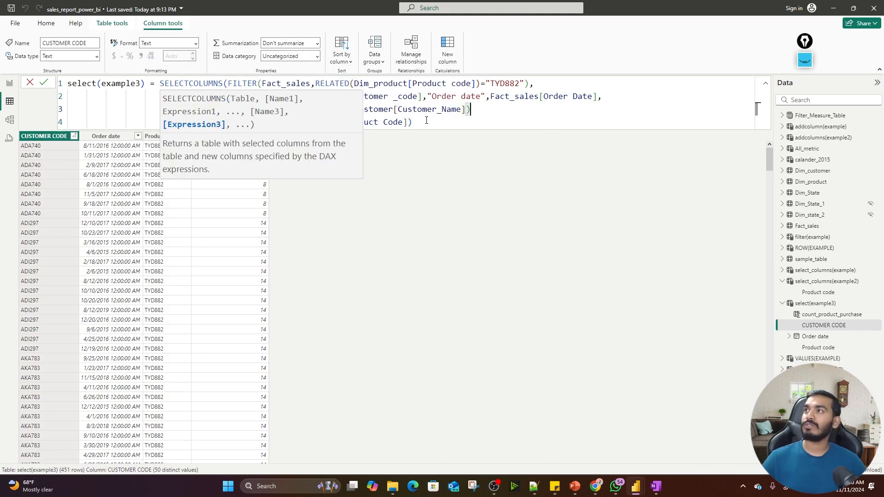
{"action": "type", "text": ","}
{"action": "key", "text": "Return"}
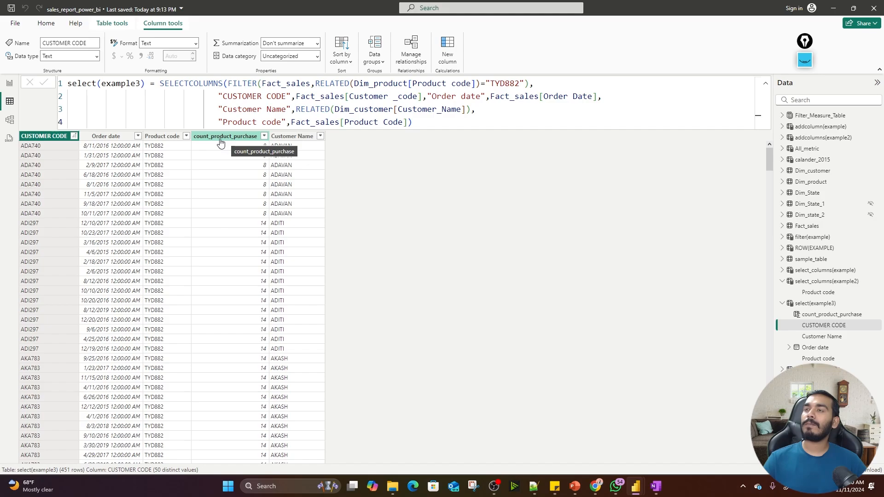
Check the count_product_purchase values against the customer names in the select(example3) table.
{"action": "left_click", "coordinate": [822, 339]}
{"action": "left_click", "coordinate": [824, 315]}
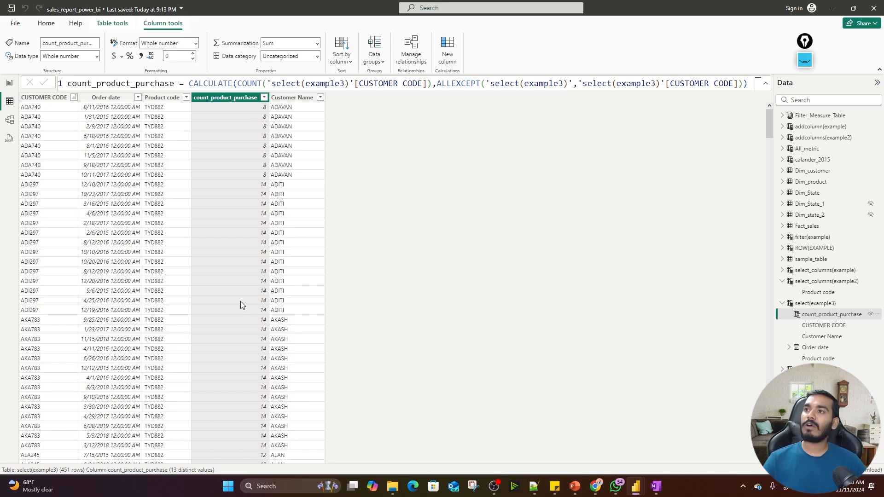
{"action": "scroll", "coordinate": [240, 301], "scroll_direction": "down", "scroll_amount": 10}
{"action": "scroll", "coordinate": [240, 301], "scroll_direction": "up", "scroll_amount": 10}
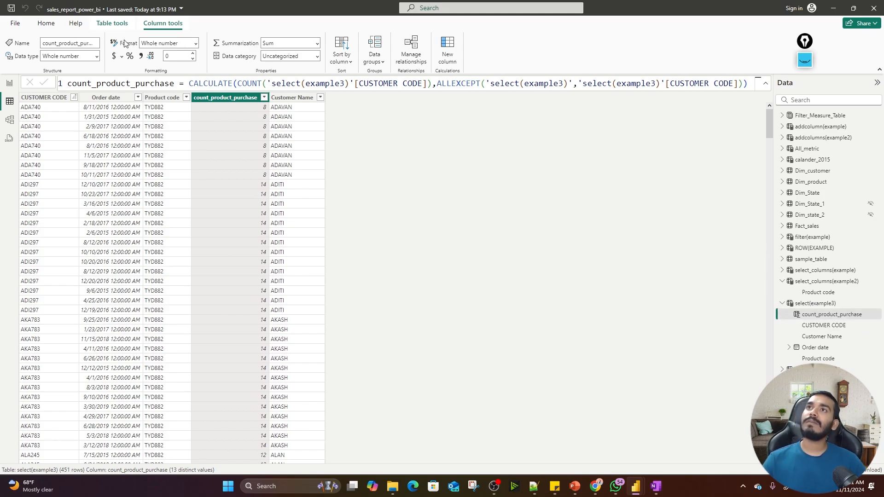
Create a new calculated table and replace its default formula text with the name summerize(example).
{"action": "left_click", "coordinate": [46, 24]}
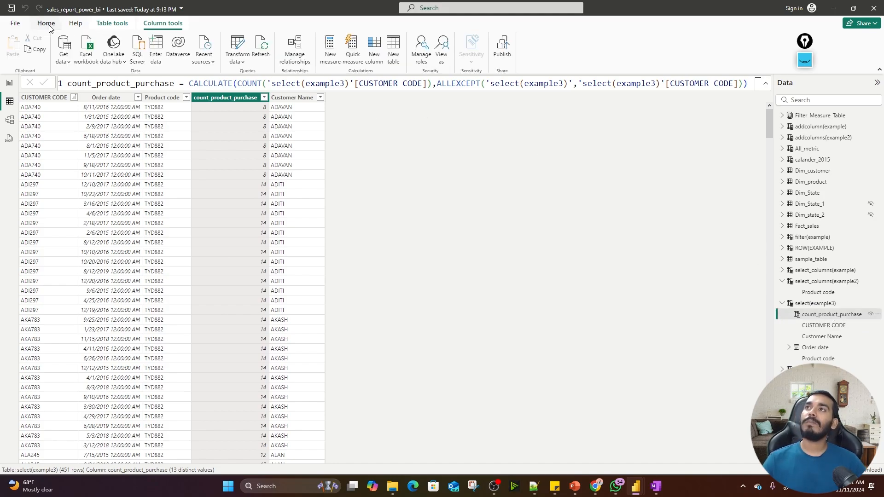
{"action": "left_click", "coordinate": [393, 45]}
{"action": "key", "text": "ctrl+a"}
{"action": "key", "text": "BackSpace"}
{"action": "type", "text": "su"}
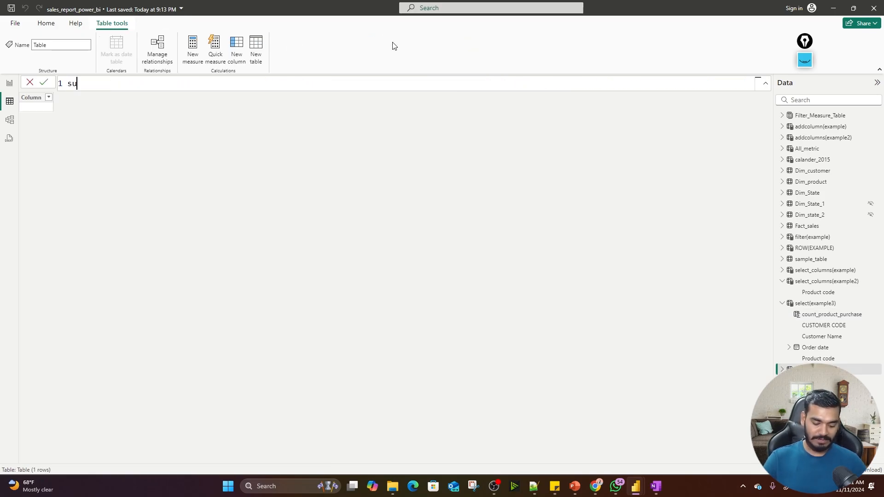
{"action": "type", "text": "mmerize"}
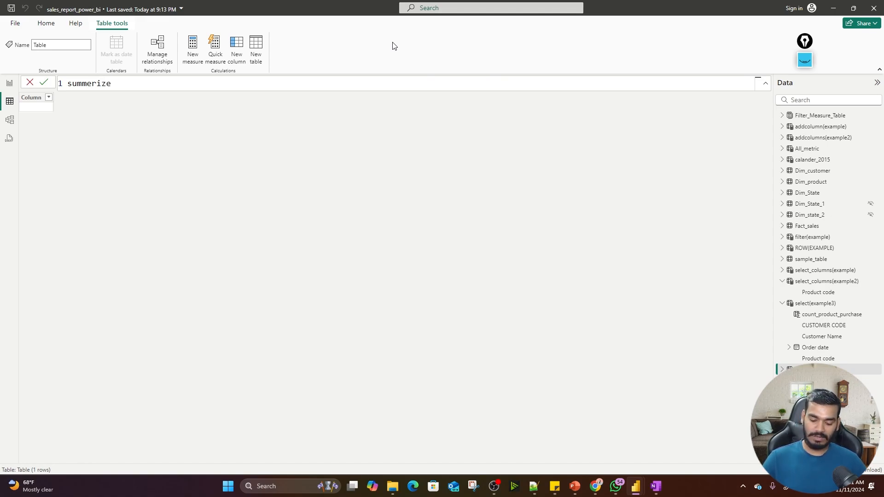
{"action": "type", "text": "(example"}
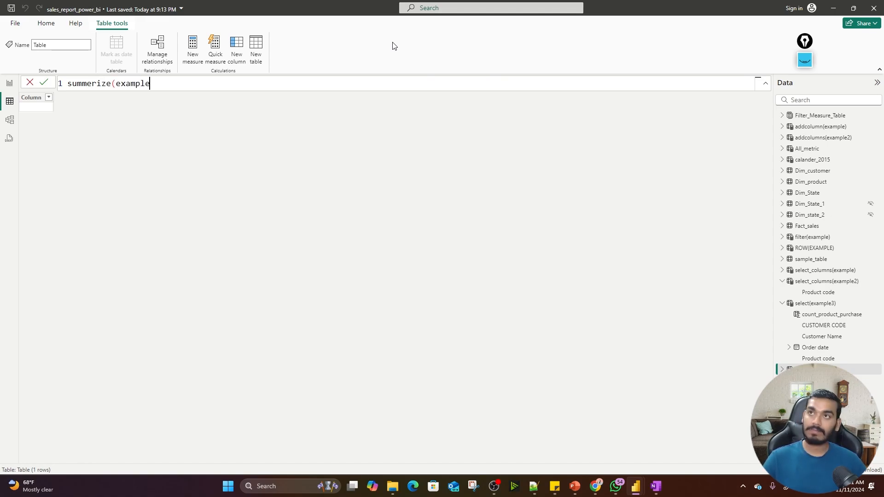
Write the new table's formula as summarize(example)=SUMMARIZE over Fact_sales, grouped by Dim_product[Category].
{"action": "type", "text": ")=su"}
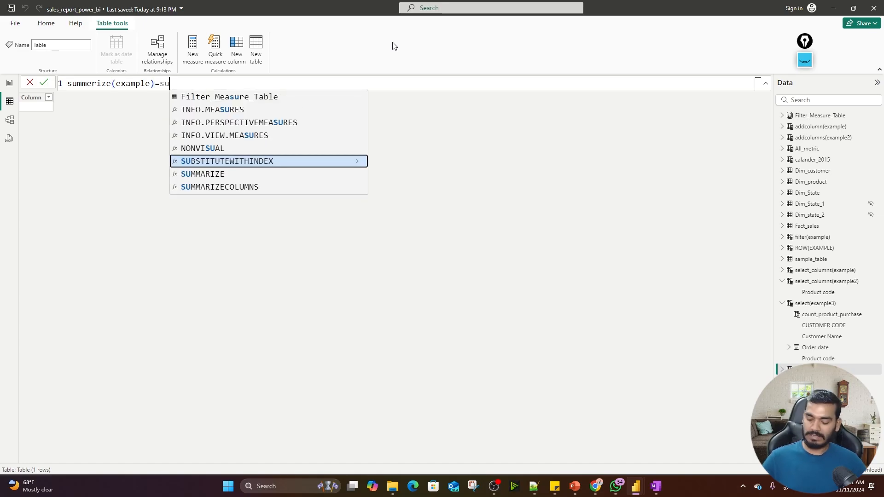
{"action": "key", "text": "Down"}
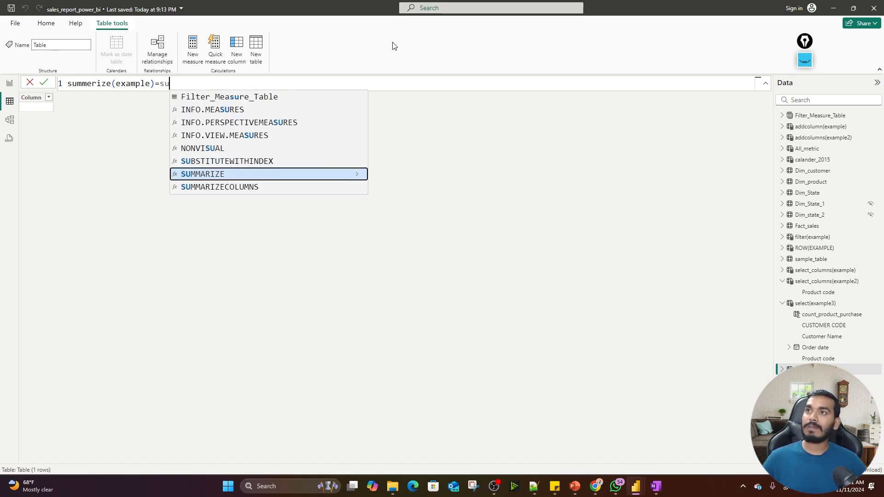
{"action": "key", "text": "Tab"}
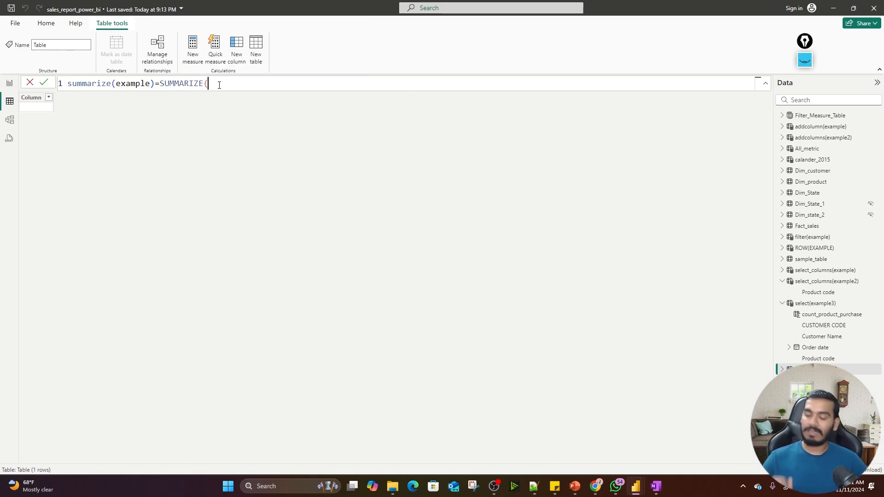
{"action": "key", "text": "BackSpace"}
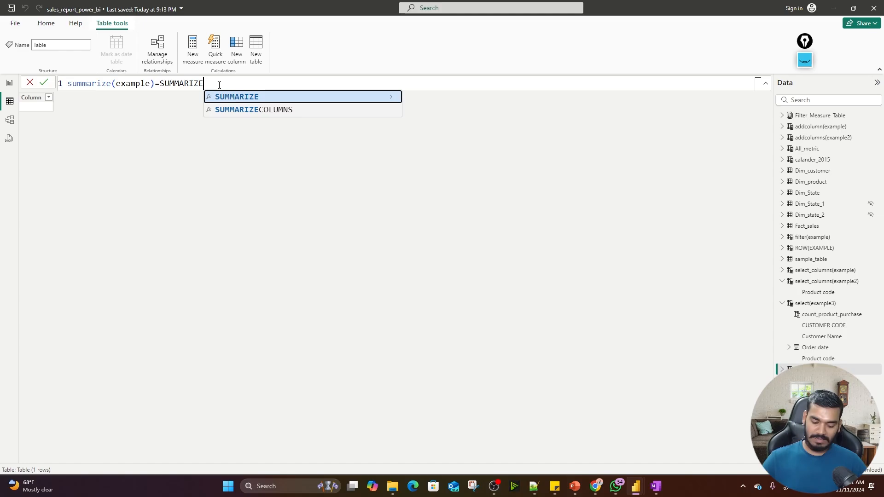
{"action": "type", "text": "("}
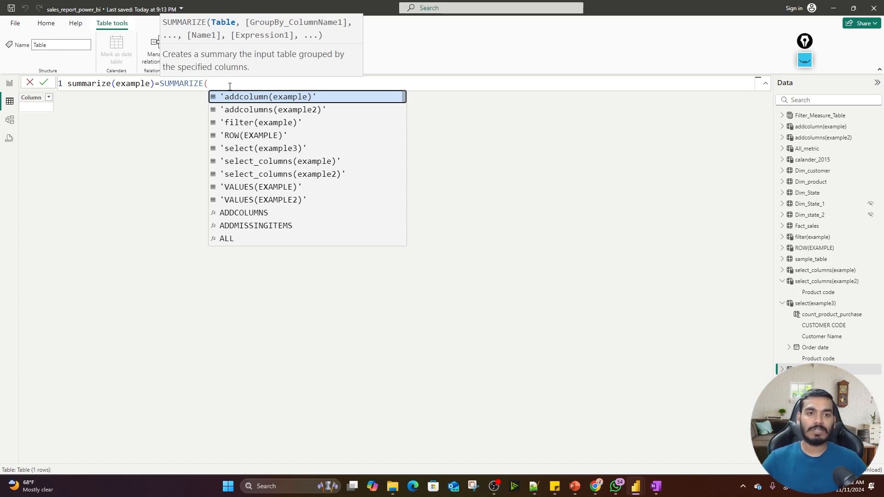
{"action": "type", "text": "facto"}
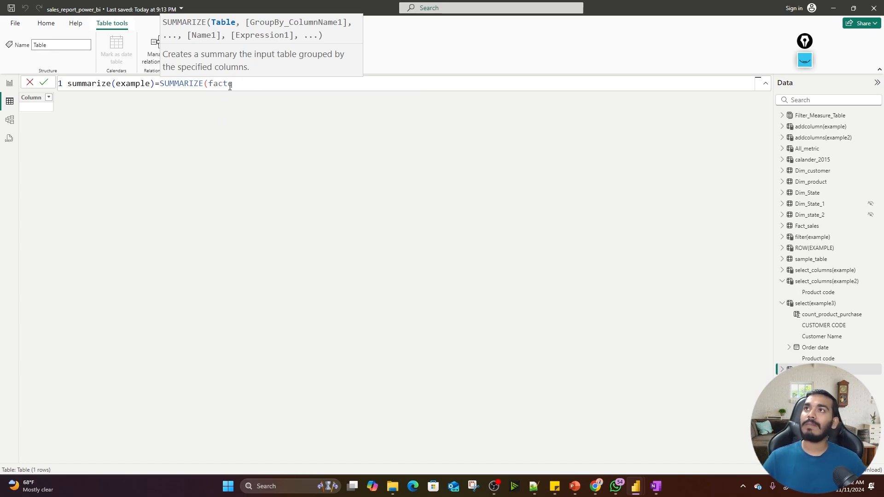
{"action": "key", "text": "Tab"}
{"action": "type", "text": ","}
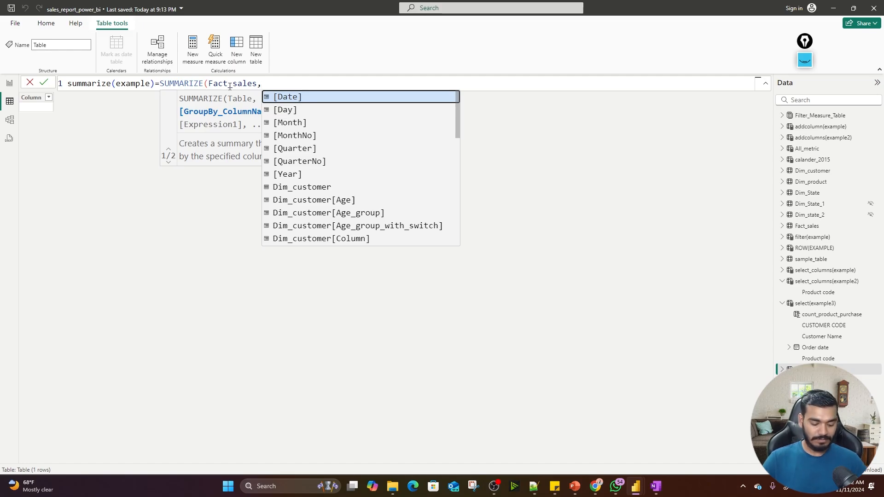
{"action": "type", "text": "cate"}
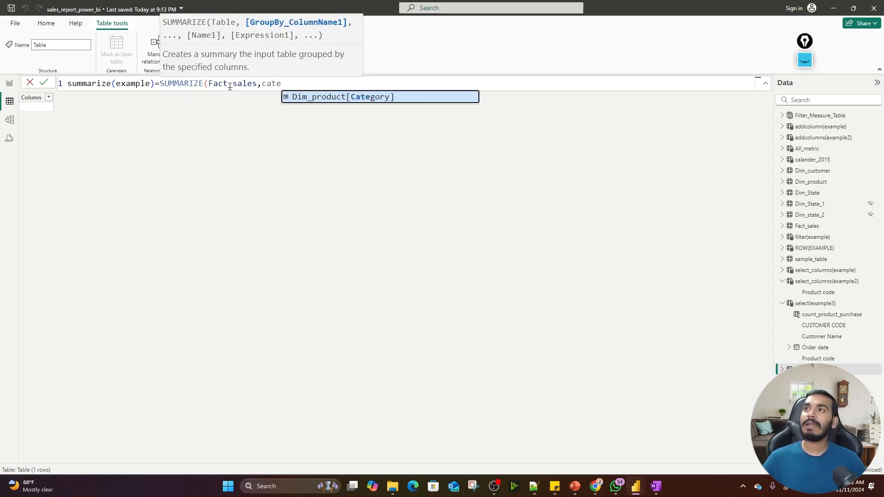
{"action": "key", "text": "Tab"}
{"action": "type", "text": ","}
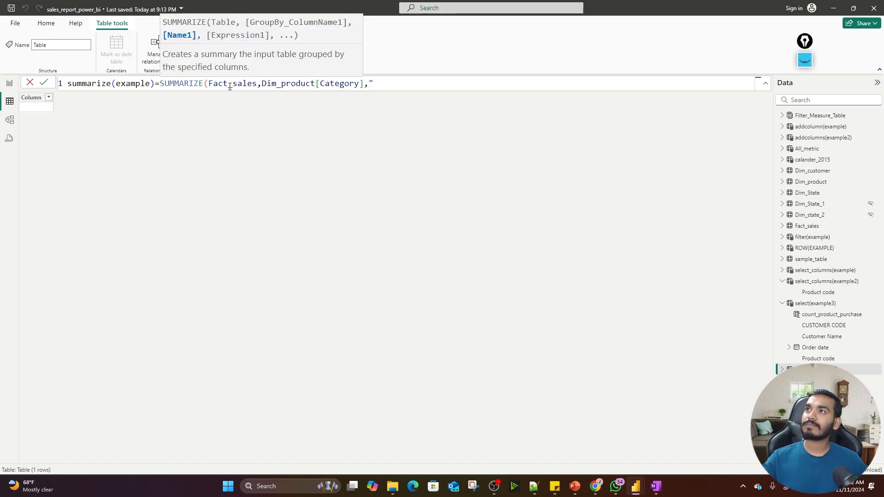
Add a "Total sales" column defined by the [Total_sales] measure to the SUMMARIZE formula and commit it.
{"action": "type", "text": "Tot"}
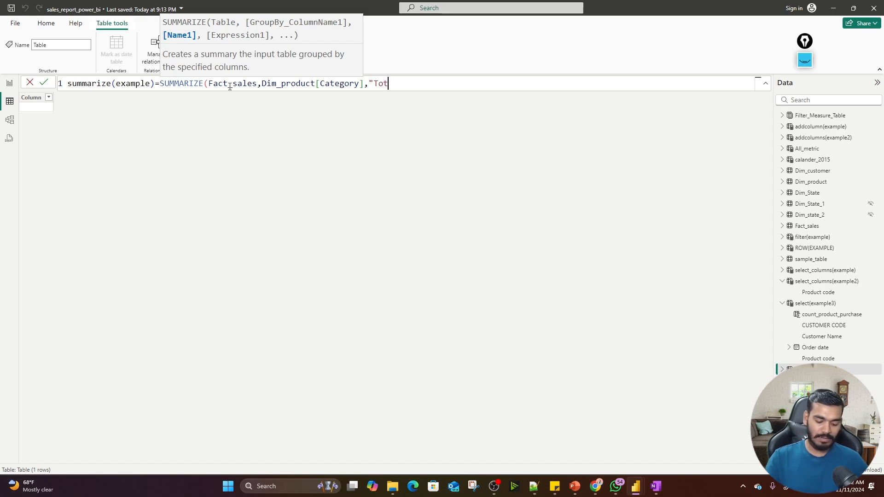
{"action": "type", "text": "al sales"}
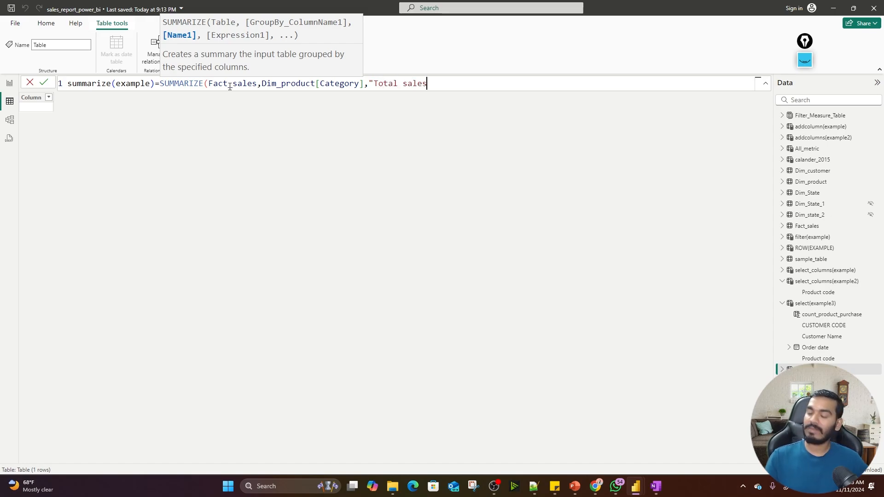
{"action": "type", "text": "\","}
{"action": "type", "text": "tot"}
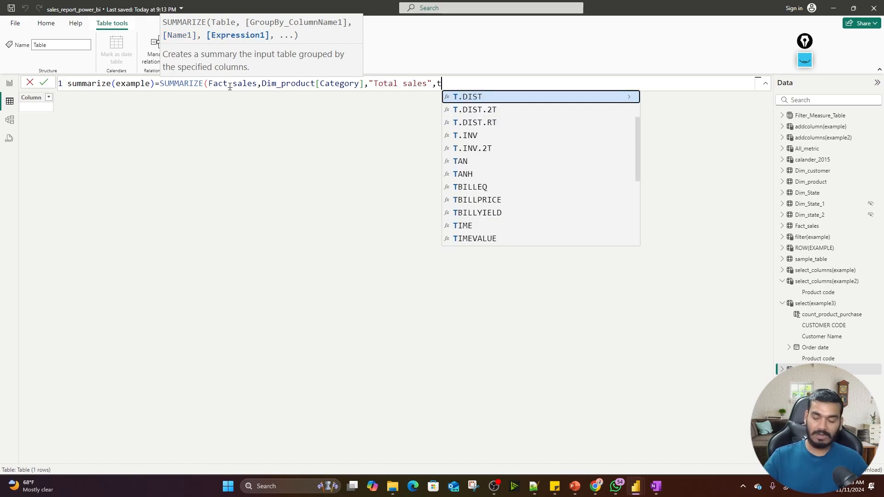
{"action": "key", "text": "Up"}
{"action": "key", "text": "Up"}
{"action": "key", "text": "Tab"}
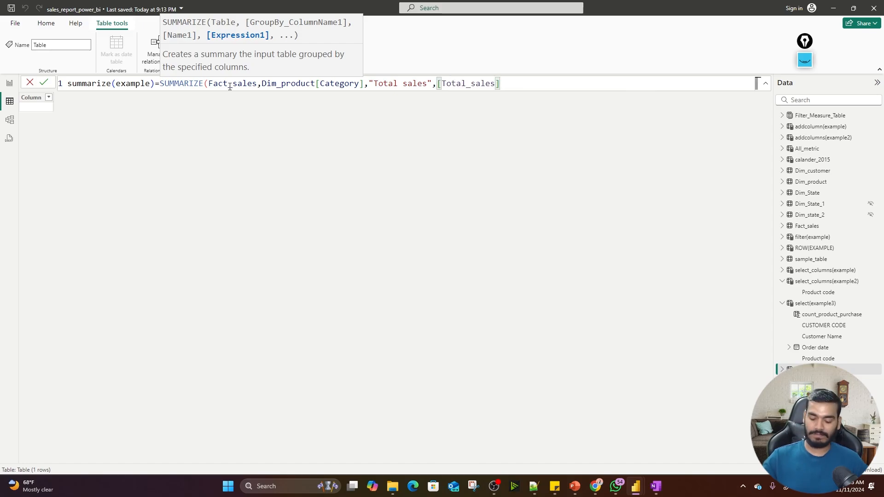
{"action": "type", "text": ")"}
{"action": "key", "text": "Return"}
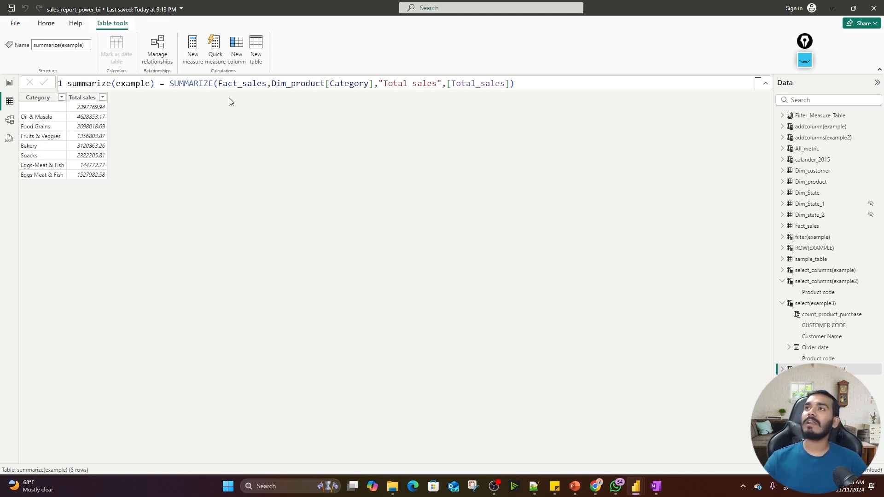
Insert Dim_State[Region] as a grouping column ahead of Dim_product[Category] in the SUMMARIZE formula and commit it.
{"action": "left_click", "coordinate": [271, 83]}
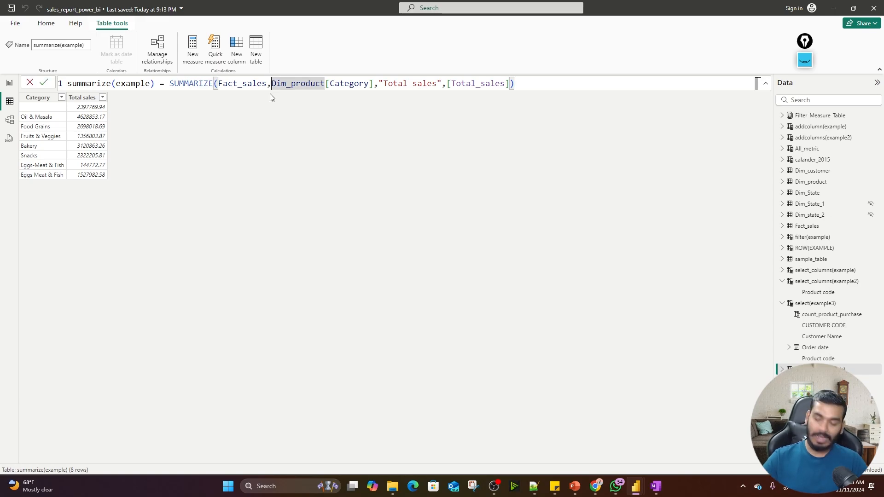
{"action": "type", "text": ",dim"}
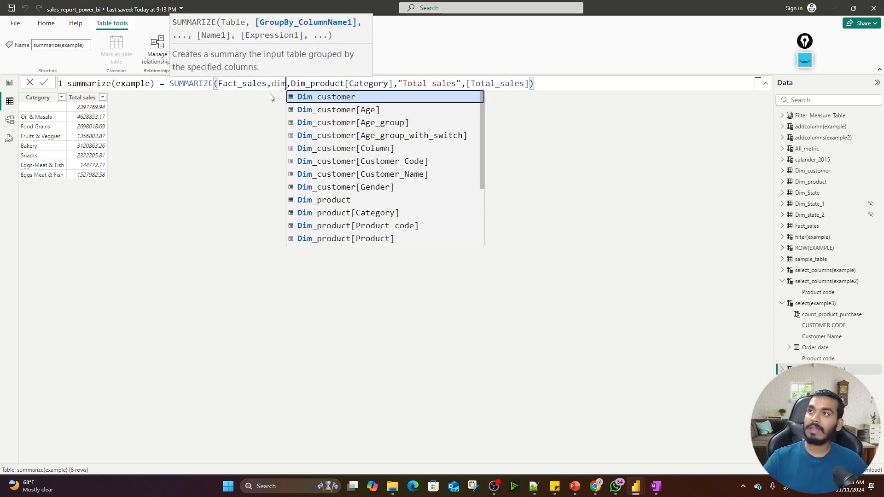
{"action": "key", "text": "Down"}
{"action": "key", "text": "Down"}
{"action": "key", "text": "Down"}
{"action": "key", "text": "Down"}
{"action": "key", "text": "Down"}
{"action": "key", "text": "Down"}
{"action": "key", "text": "Down"}
{"action": "key", "text": "Down"}
{"action": "key", "text": "Down"}
{"action": "key", "text": "Down"}
{"action": "key", "text": "Down"}
{"action": "key", "text": "Down"}
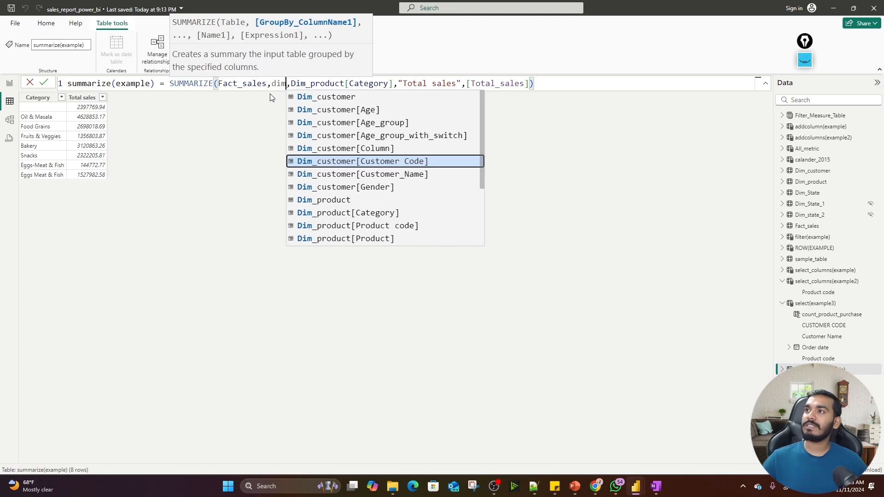
{"action": "key", "text": "Down"}
{"action": "key", "text": "Down"}
{"action": "key", "text": "Down"}
{"action": "key", "text": "Down"}
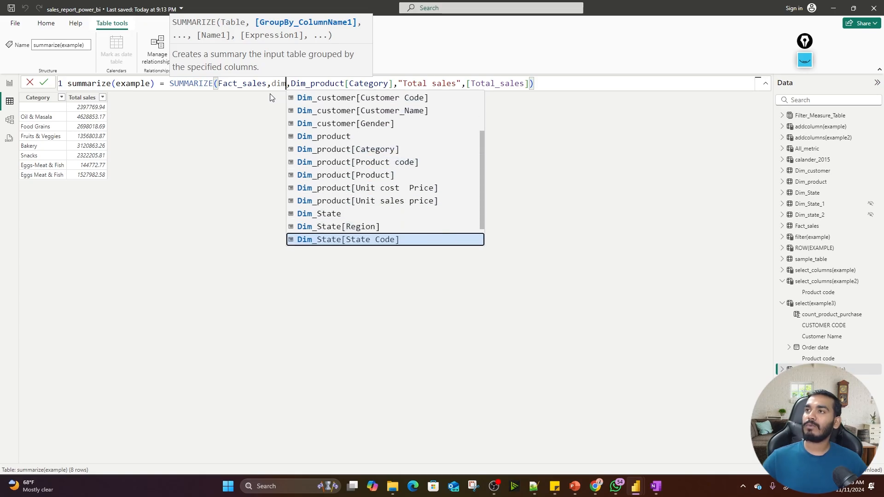
{"action": "key", "text": "Up"}
{"action": "key", "text": "Tab"}
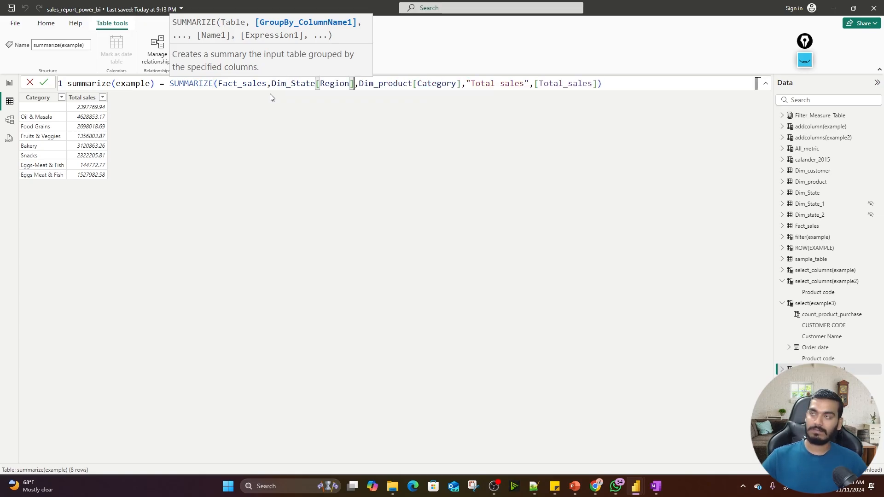
{"action": "key", "text": "Return"}
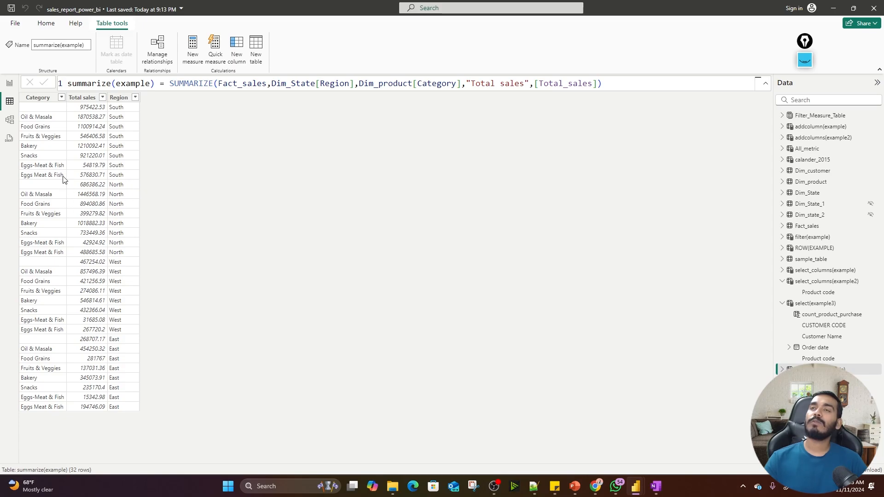
On report Page 1, move the Region sales table beneath the State table and place an enlarged empty table visual in the freed space.
{"action": "left_click", "coordinate": [9, 84]}
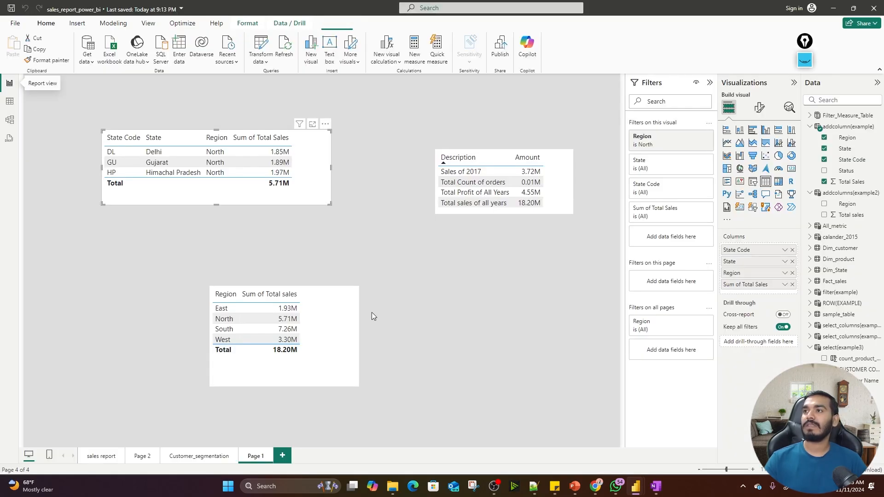
{"action": "left_click", "coordinate": [325, 298]}
{"action": "left_click_drag", "start_coordinate": [318, 291], "coordinate": [184, 216]}
{"action": "left_click", "coordinate": [323, 297]}
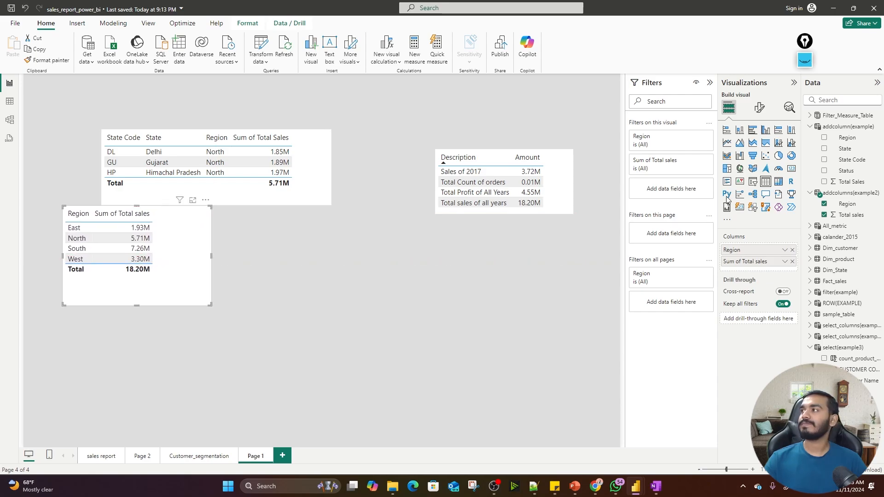
{"action": "left_click", "coordinate": [766, 182]}
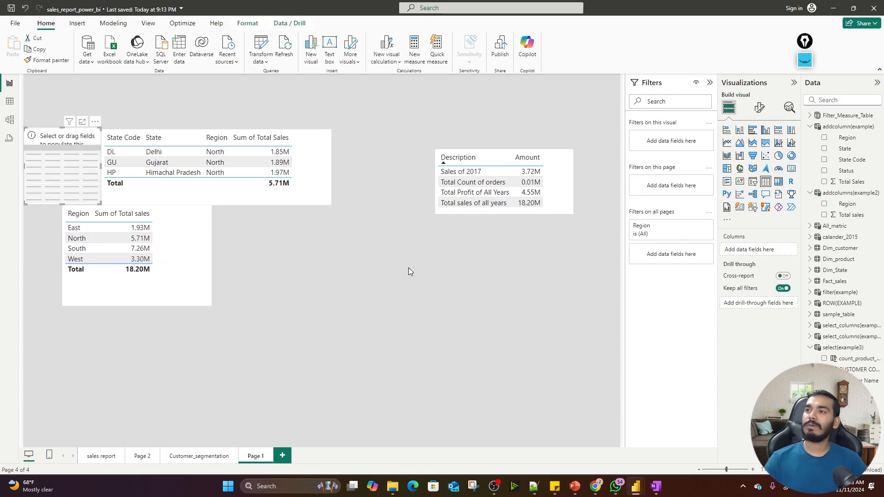
{"action": "left_click_drag", "start_coordinate": [96, 138], "coordinate": [523, 399]}
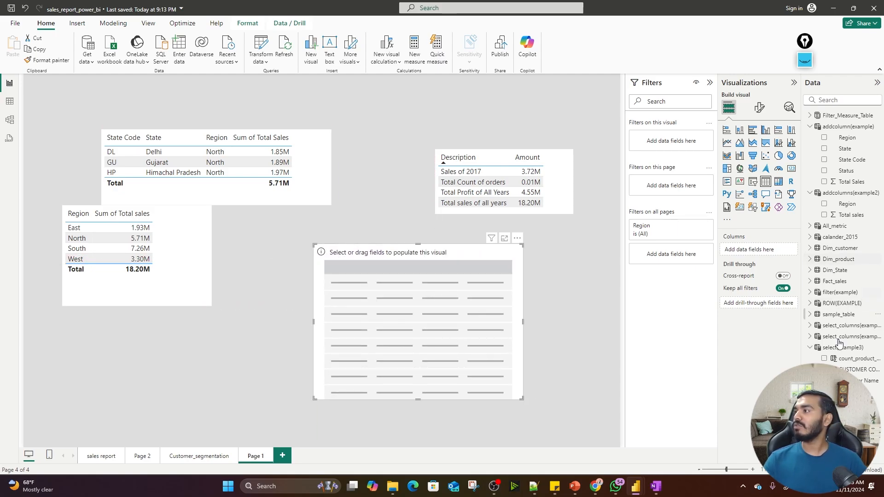
Populate the new table visual with Region, Category and Total sales from the summarize(example) table.
{"action": "scroll", "coordinate": [842, 276], "scroll_direction": "down", "scroll_amount": 1}
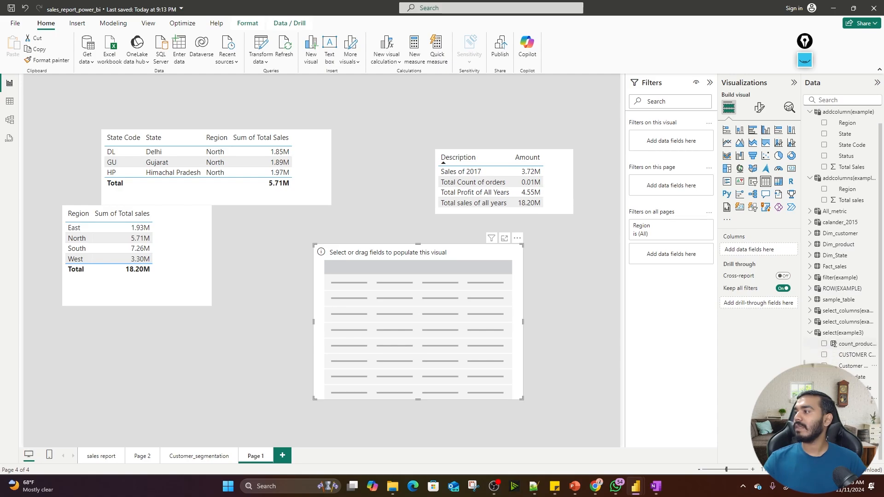
{"action": "left_click_drag", "start_coordinate": [847, 413], "coordinate": [765, 250]}
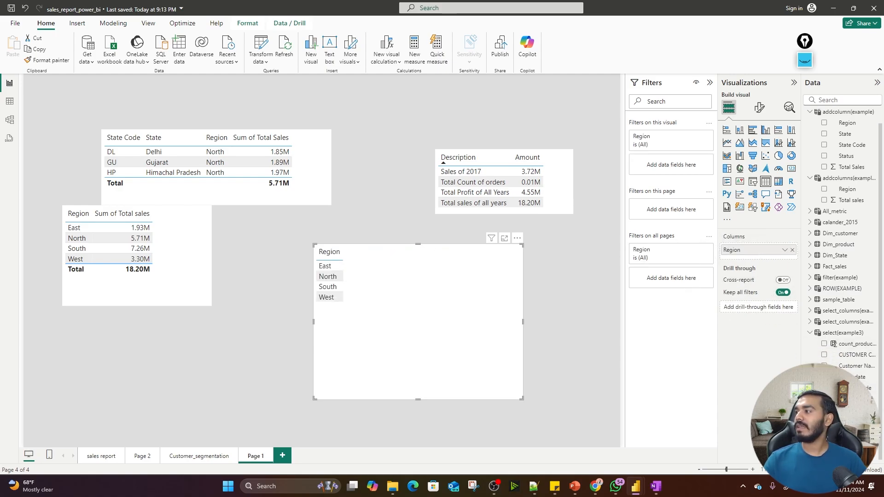
{"action": "left_click_drag", "start_coordinate": [847, 405], "coordinate": [764, 262]}
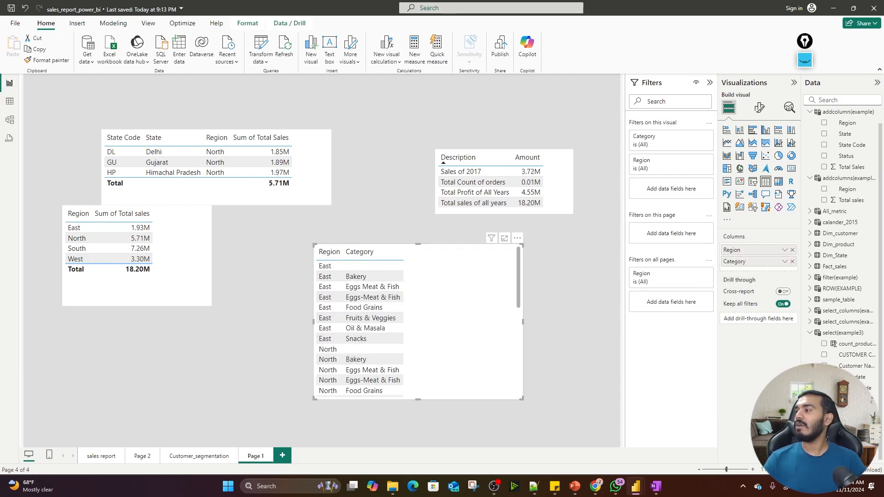
{"action": "left_click_drag", "start_coordinate": [848, 431], "coordinate": [774, 270]}
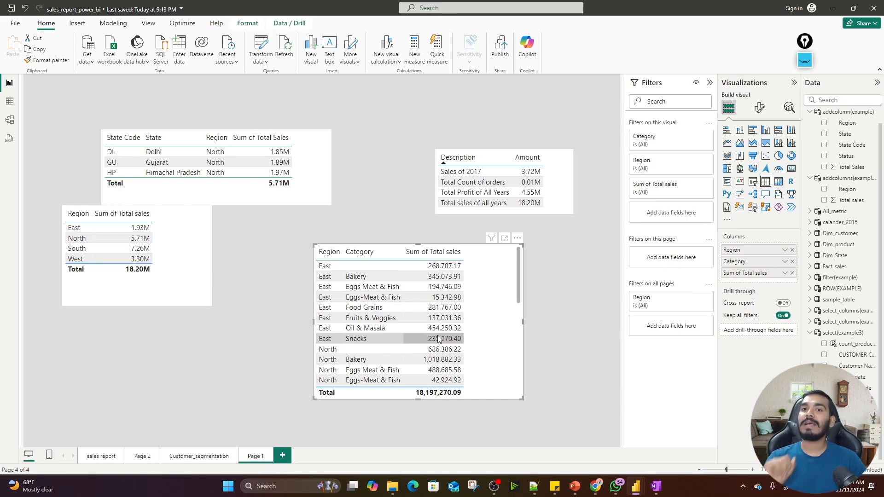
Remove the Total sales, Category and Region fields from the new table visual.
{"action": "left_click", "coordinate": [792, 272]}
{"action": "left_click", "coordinate": [793, 261]}
{"action": "left_click", "coordinate": [792, 250]}
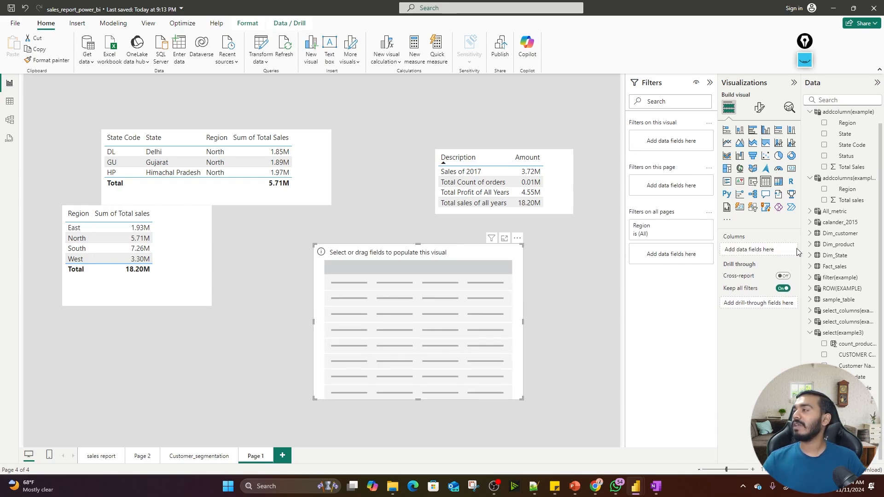
Fill the empty table visual with Region from Dim_State, Category from Dim_product and the Total_sales measure from Fact_sales.
{"action": "mouse_move", "coordinate": [846, 124]}
{"action": "left_mouse_down"}
{"action": "mouse_move", "coordinate": [766, 226]}
{"action": "mouse_move", "coordinate": [855, 136]}
{"action": "left_mouse_up"}
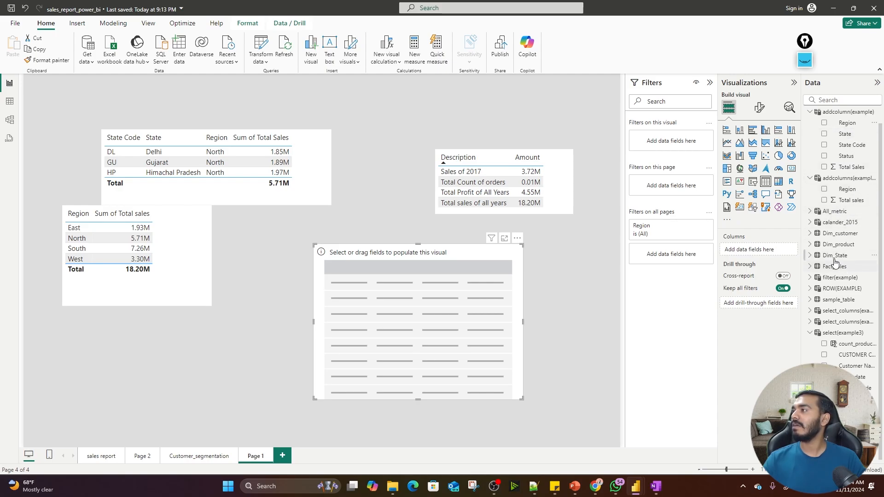
{"action": "left_click", "coordinate": [812, 257]}
{"action": "left_click_drag", "start_coordinate": [847, 267], "coordinate": [773, 253]}
{"action": "left_click", "coordinate": [809, 244]}
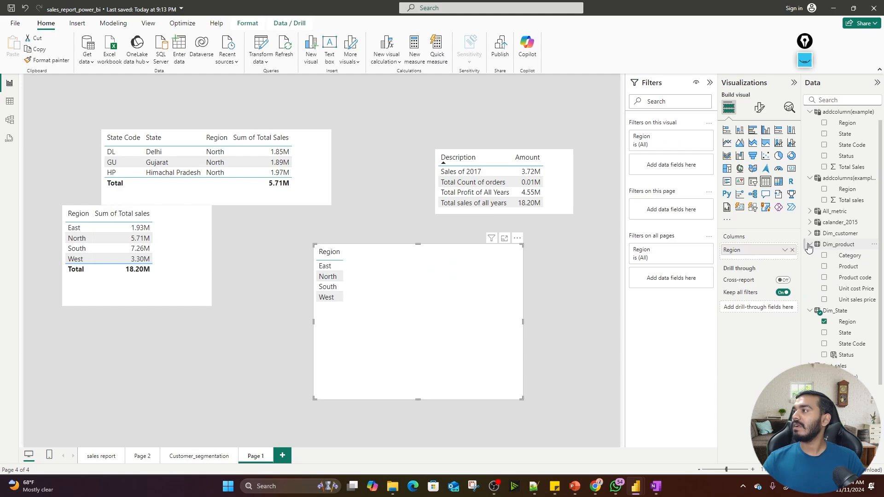
{"action": "left_click_drag", "start_coordinate": [846, 259], "coordinate": [764, 258]}
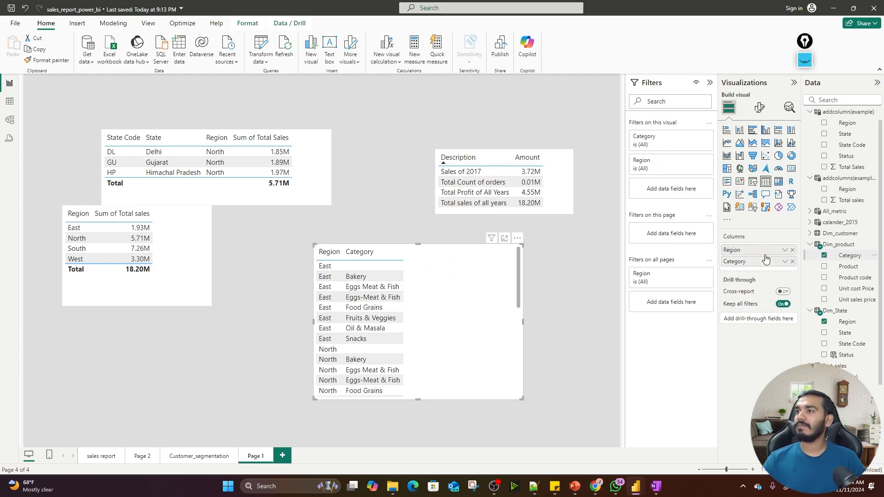
{"action": "left_click", "coordinate": [810, 245]}
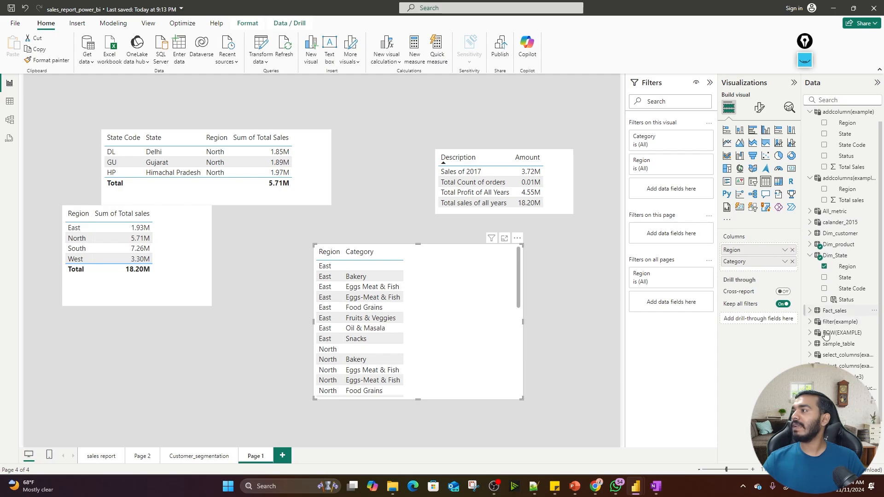
{"action": "left_click", "coordinate": [810, 311]}
{"action": "scroll", "coordinate": [839, 361], "scroll_direction": "down", "scroll_amount": 5}
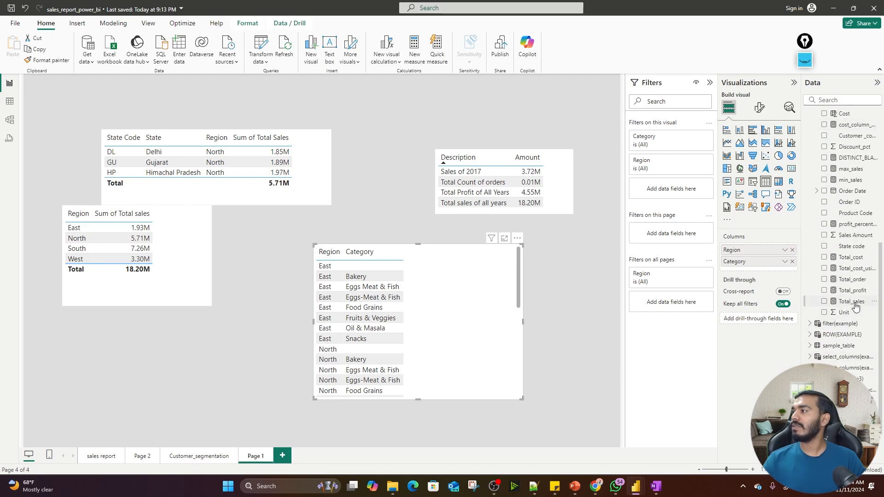
{"action": "left_click_drag", "start_coordinate": [851, 301], "coordinate": [761, 270]}
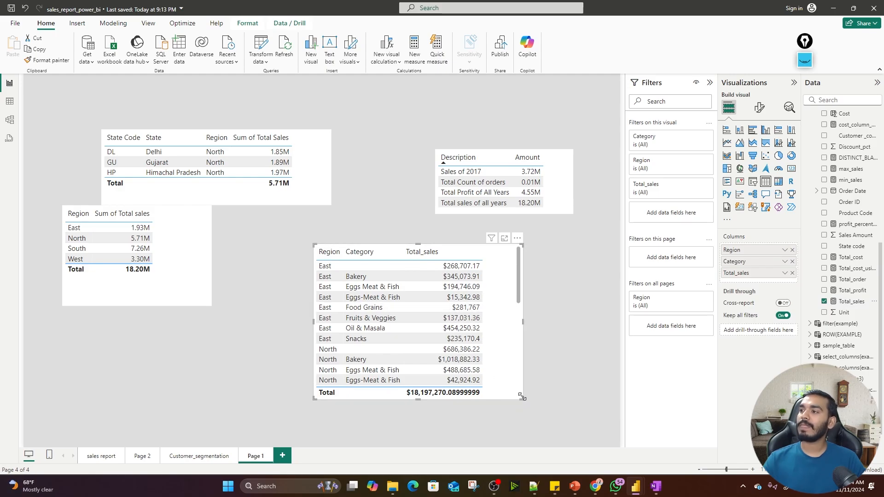
Enlarge the Region, Category and Total_sales table visual and arrange a duplicate of it alongside.
{"action": "left_click_drag", "start_coordinate": [522, 398], "coordinate": [545, 442]}
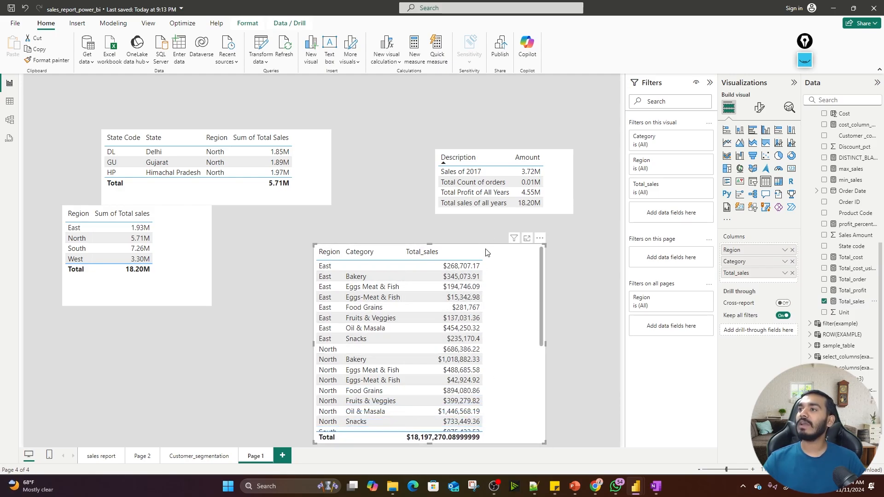
{"action": "left_click_drag", "start_coordinate": [477, 249], "coordinate": [402, 246]}
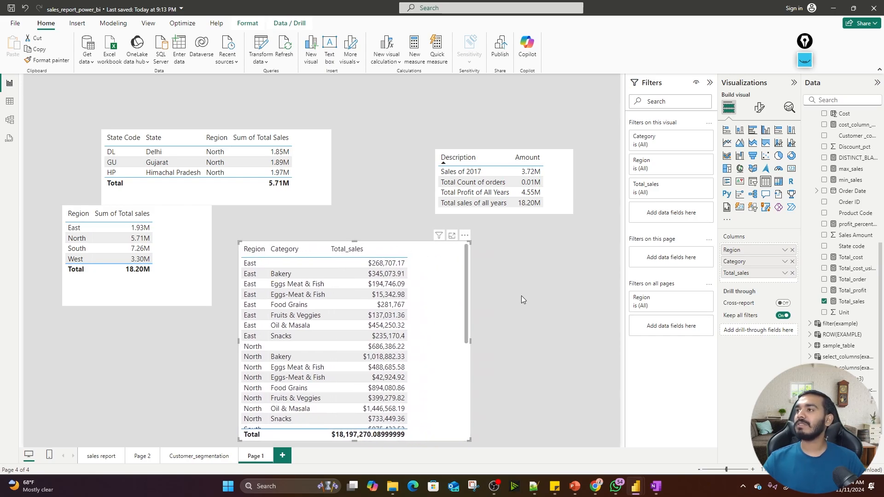
{"action": "key", "text": "ctrl+c"}
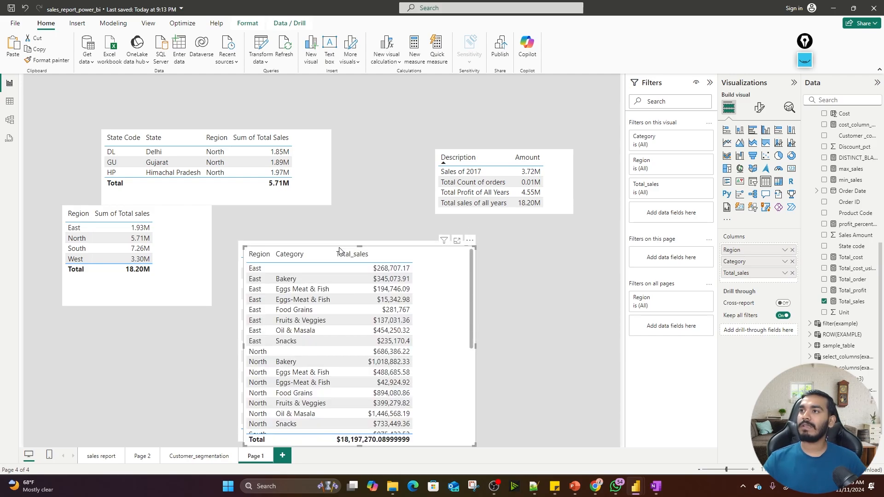
{"action": "key", "text": "ctrl+v"}
{"action": "left_click_drag", "start_coordinate": [441, 257], "coordinate": [531, 257]}
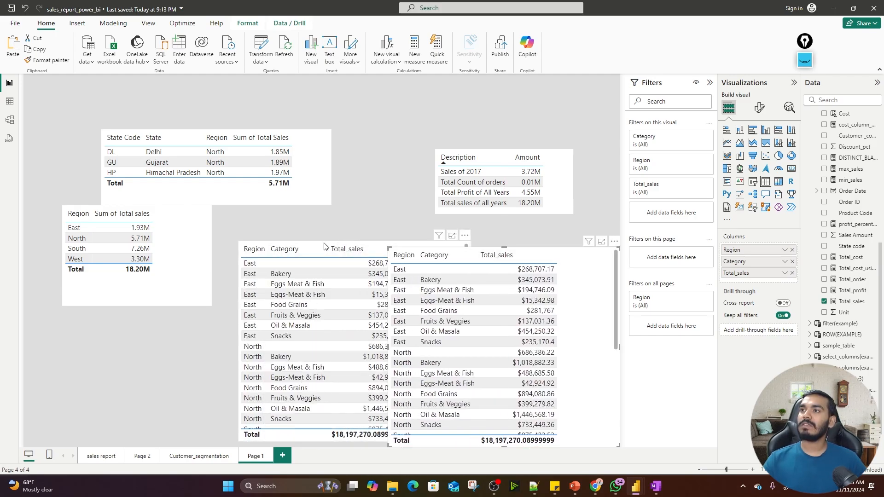
{"action": "left_click_drag", "start_coordinate": [293, 233], "coordinate": [173, 221]}
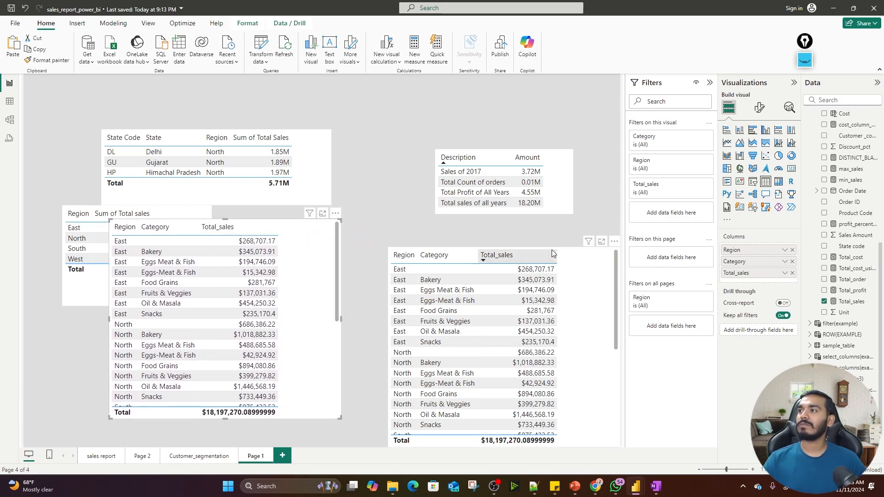
{"action": "left_click_drag", "start_coordinate": [552, 250], "coordinate": [512, 236]}
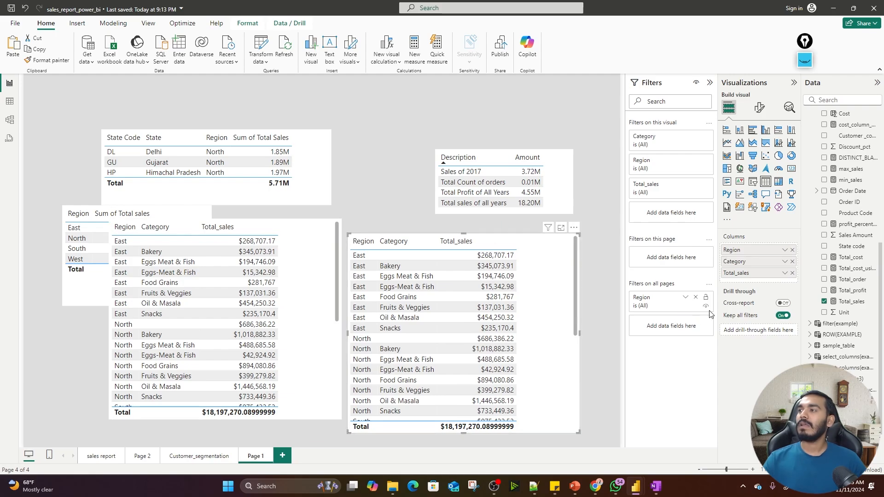
Replace the duplicate table's fields with Region, Category and Total sales from the summarize(example) table.
{"action": "left_click", "coordinate": [792, 250]}
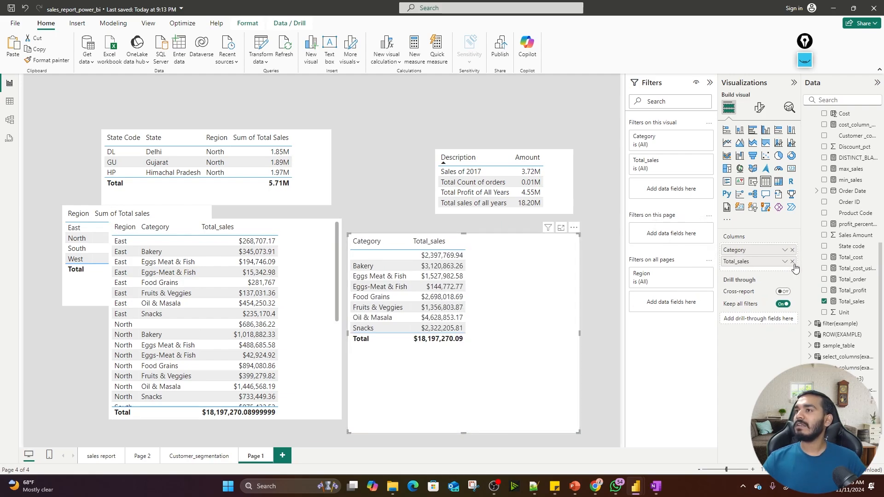
{"action": "left_click", "coordinate": [793, 250]}
{"action": "scroll", "coordinate": [842, 230], "scroll_direction": "down", "scroll_amount": 2}
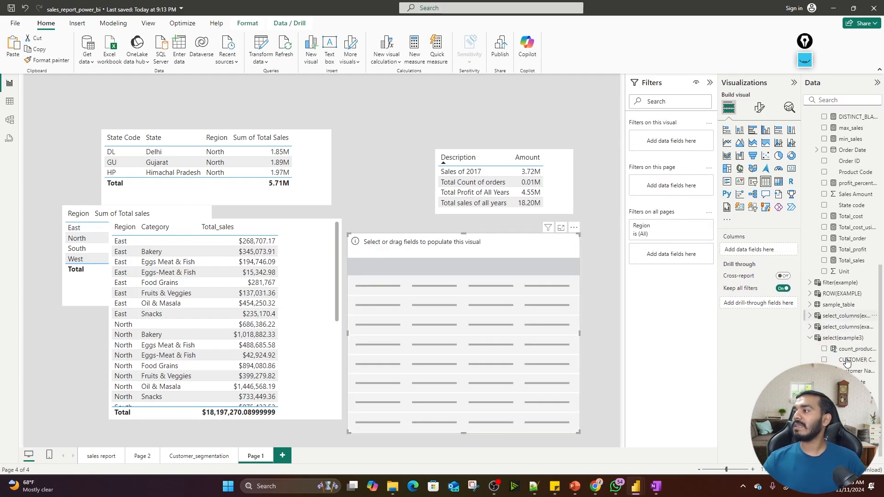
{"action": "left_click_drag", "start_coordinate": [856, 410], "coordinate": [773, 249]}
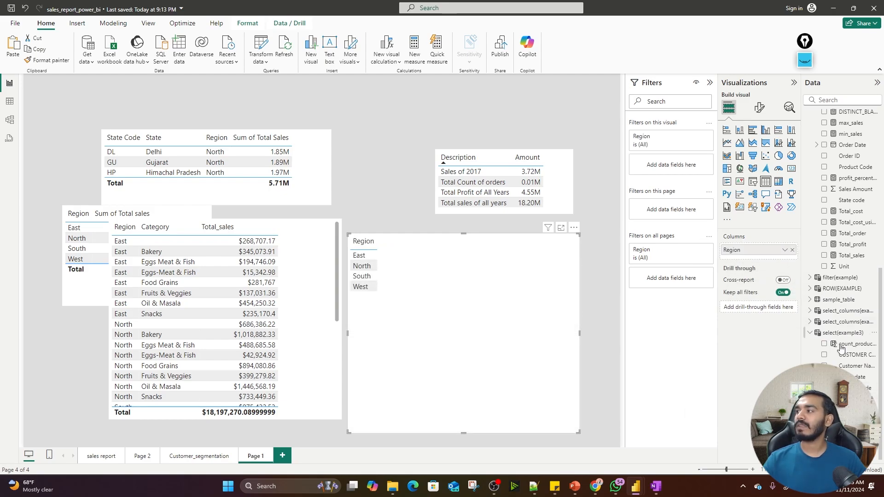
{"action": "left_click_drag", "start_coordinate": [848, 411], "coordinate": [755, 258]}
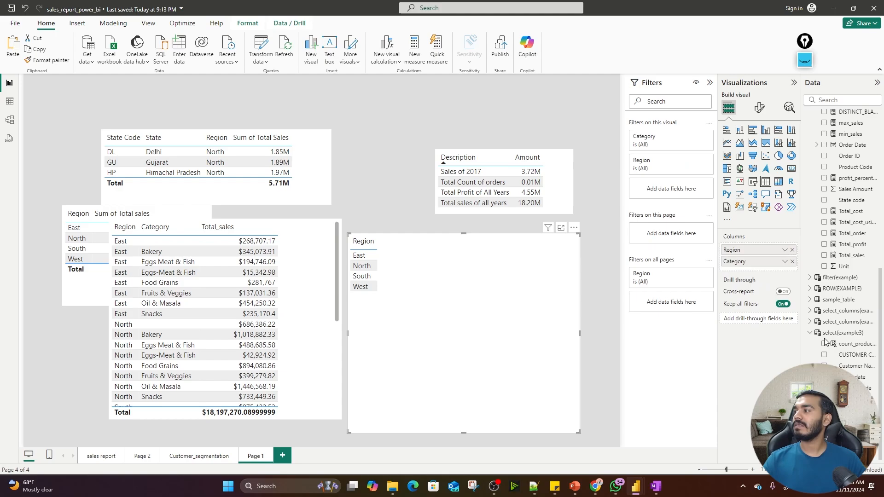
{"action": "left_click_drag", "start_coordinate": [852, 255], "coordinate": [756, 266]}
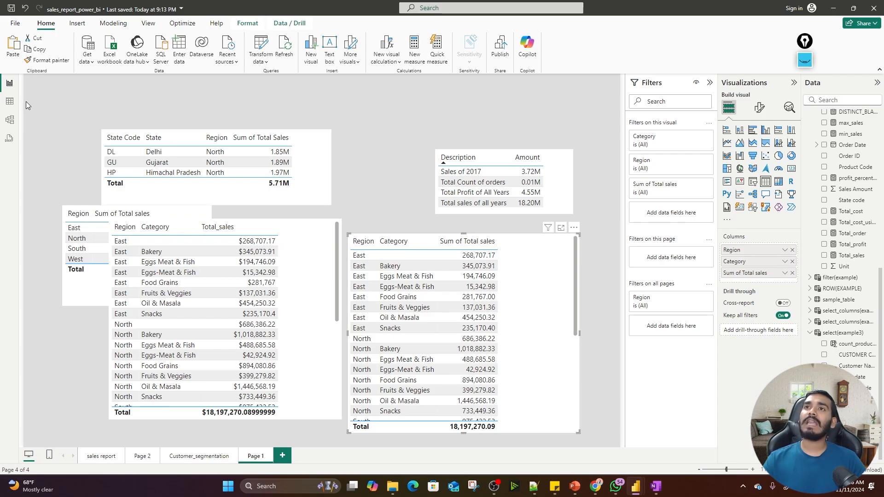
Show the summarize(example) table in Table view to review its SUMMARIZE formula and rows.
{"action": "left_click", "coordinate": [9, 102]}
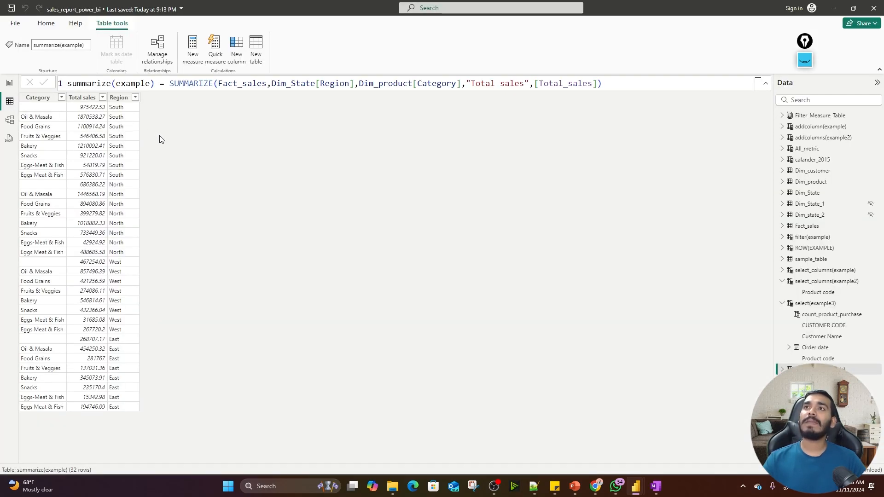